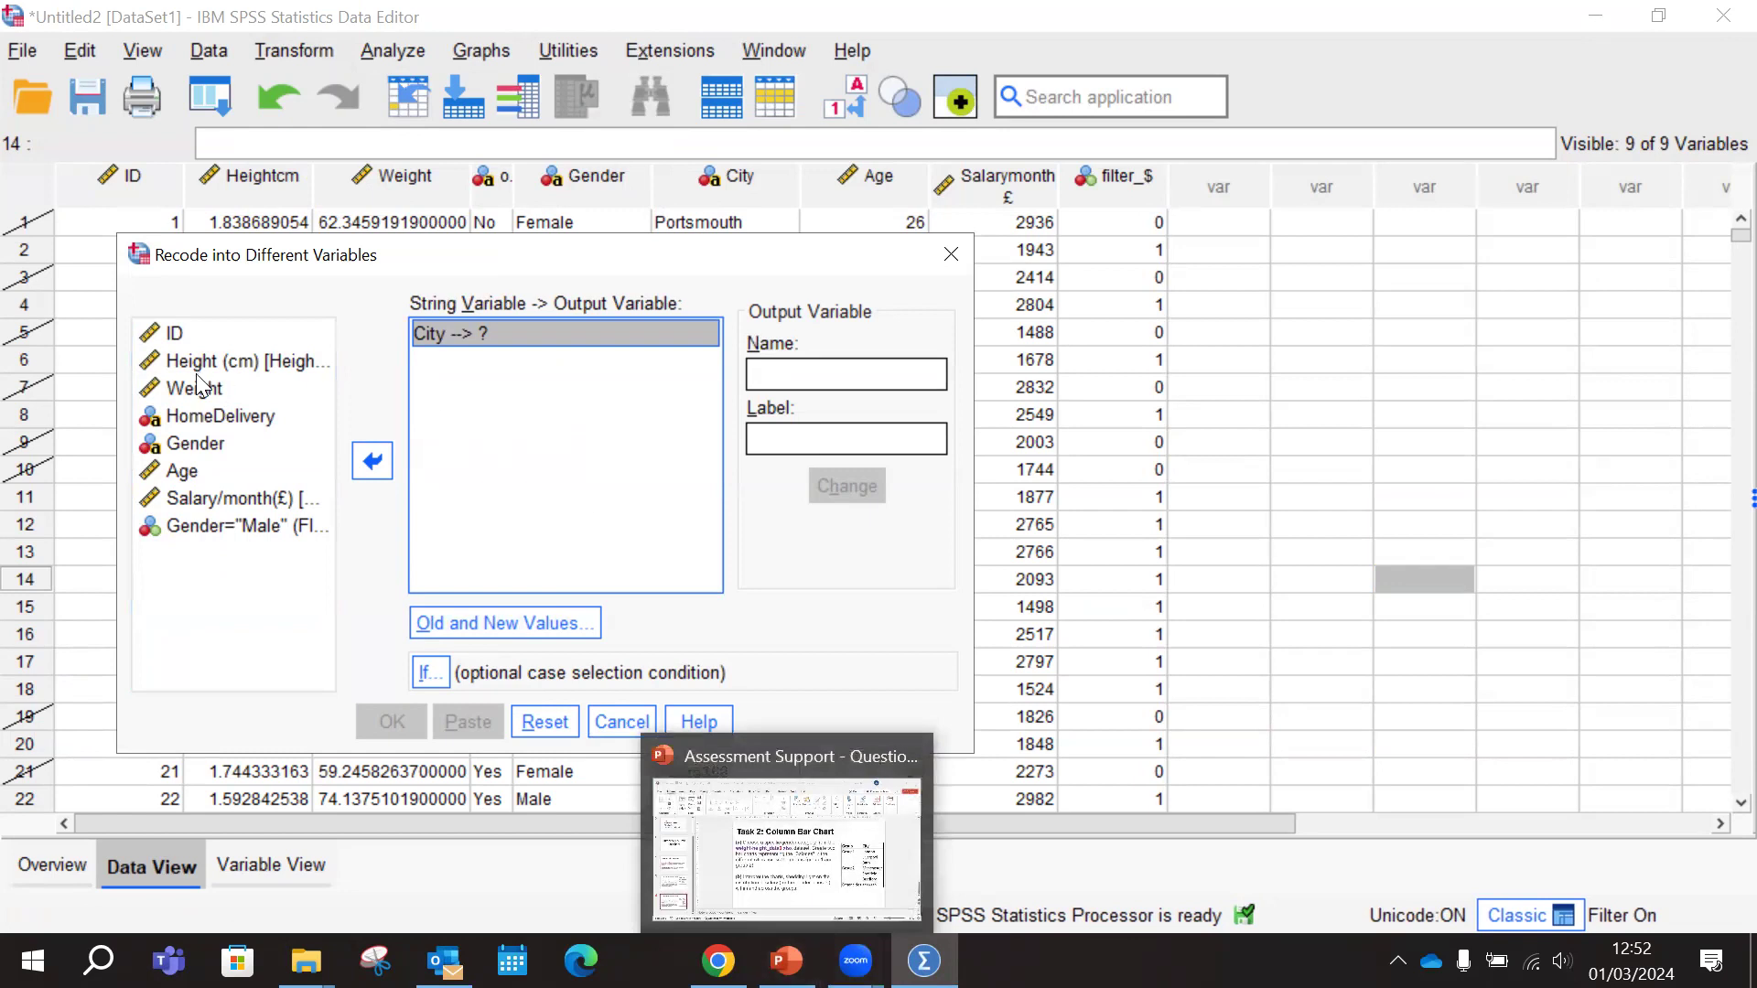
# Review the city grouping table on the Task 2 slide in PowerPoint and return to the SPSS recode dialog
pyautogui.click(786, 961)
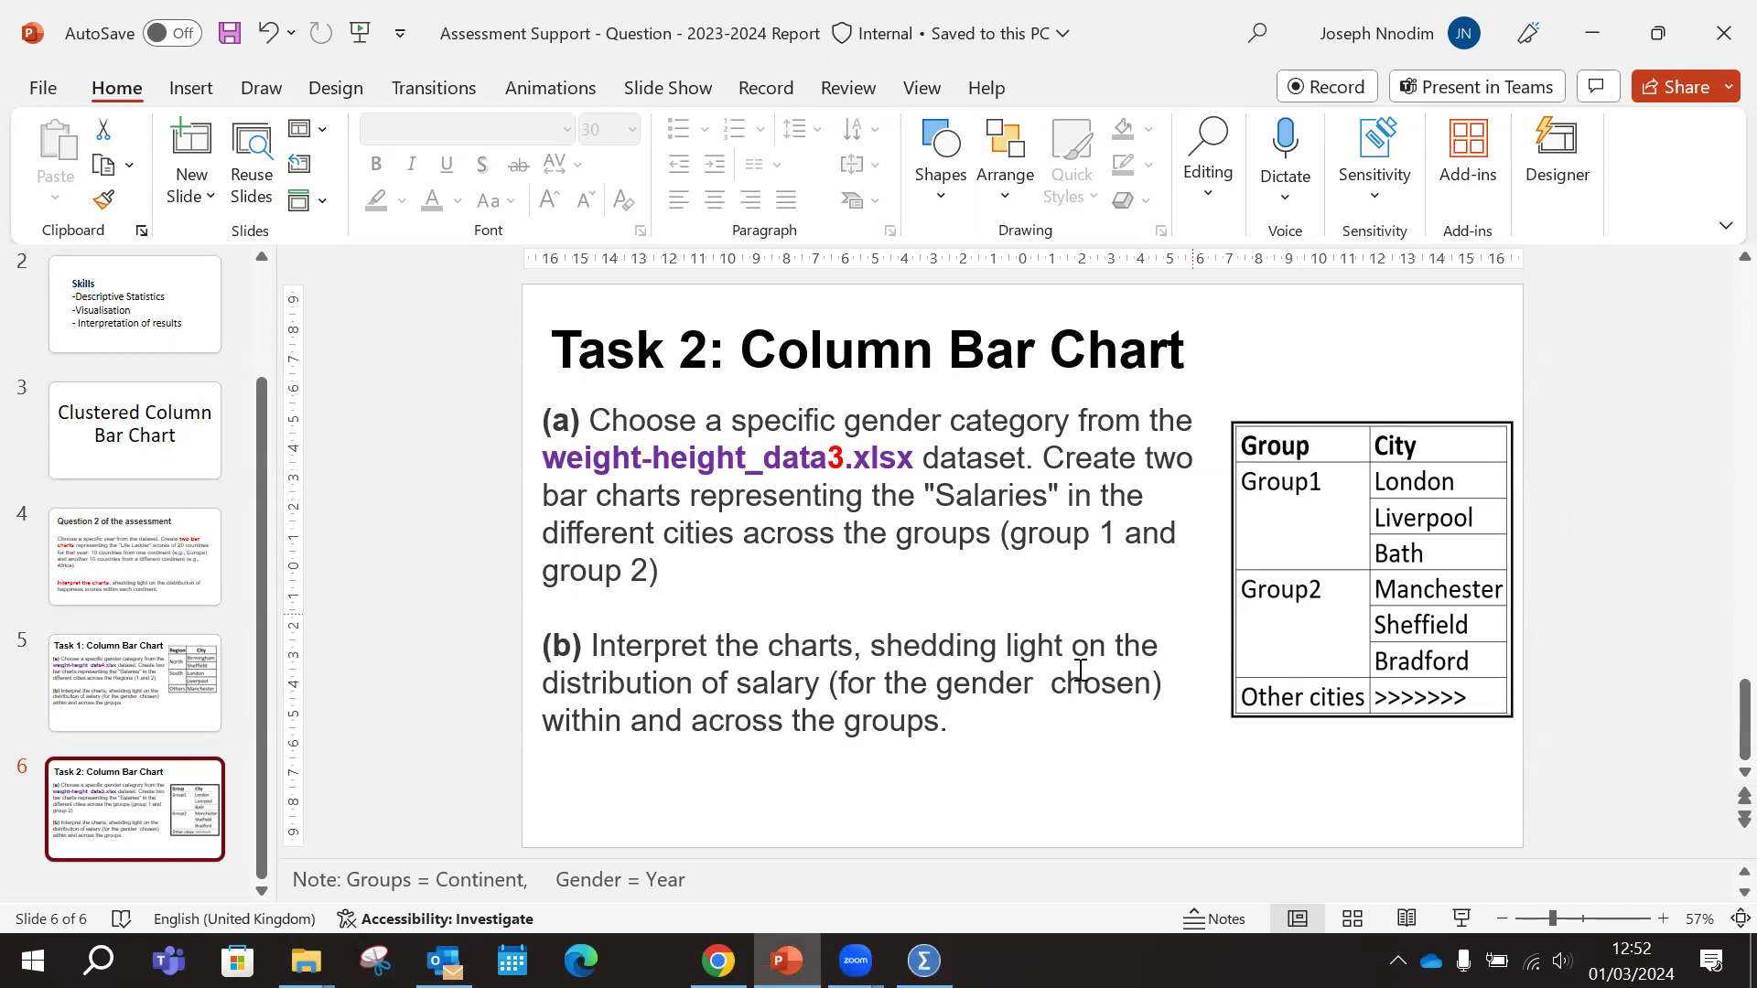
pyautogui.click(786, 961)
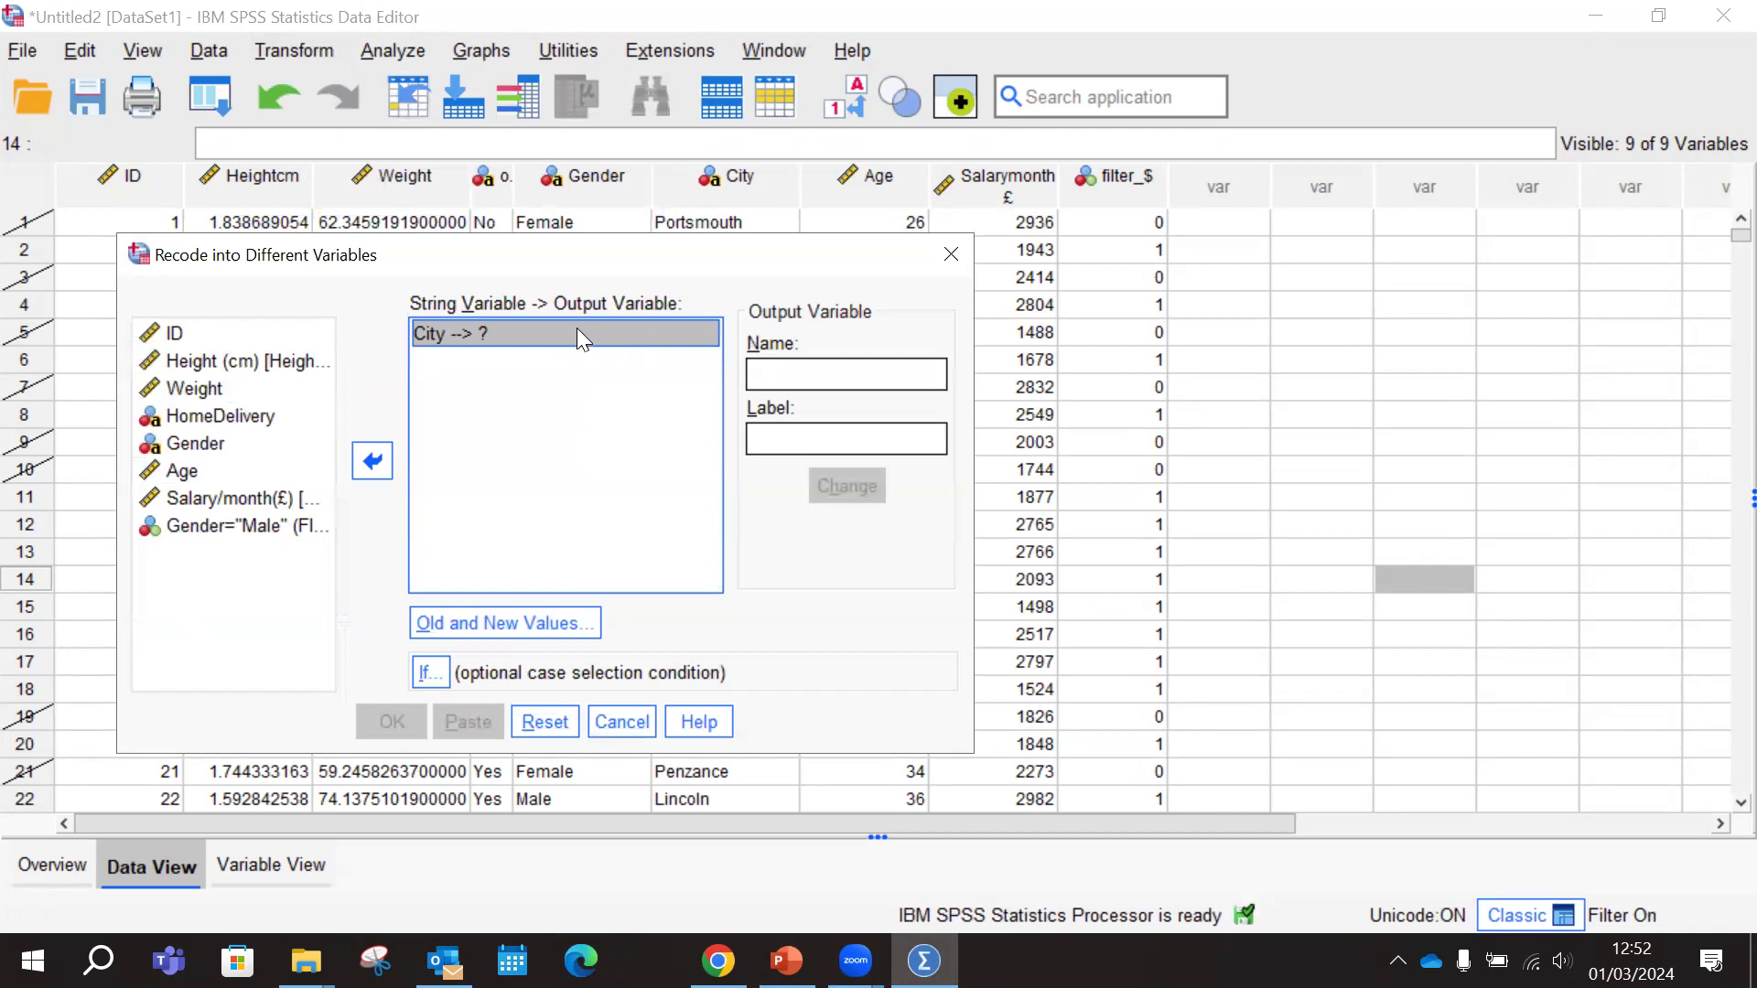
# Take City out of the recode list, and switch the source variable list to names and back to labels
pyautogui.click(375, 457)
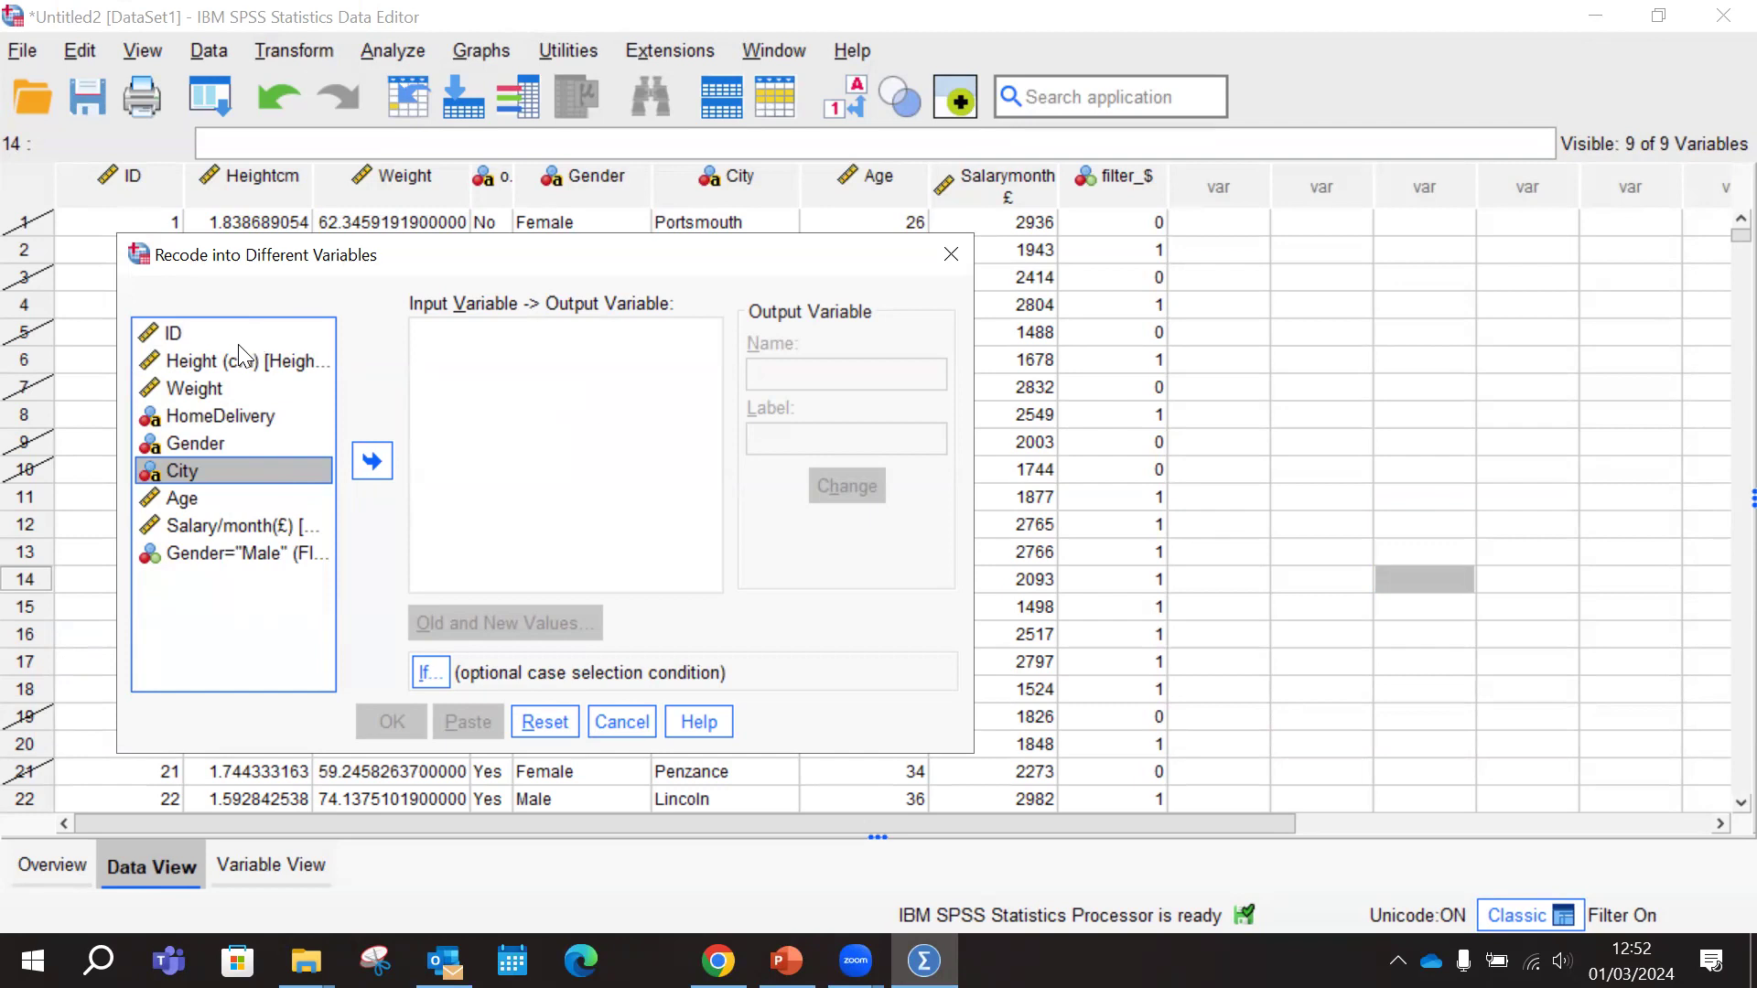
pyautogui.rightClick(211, 471)
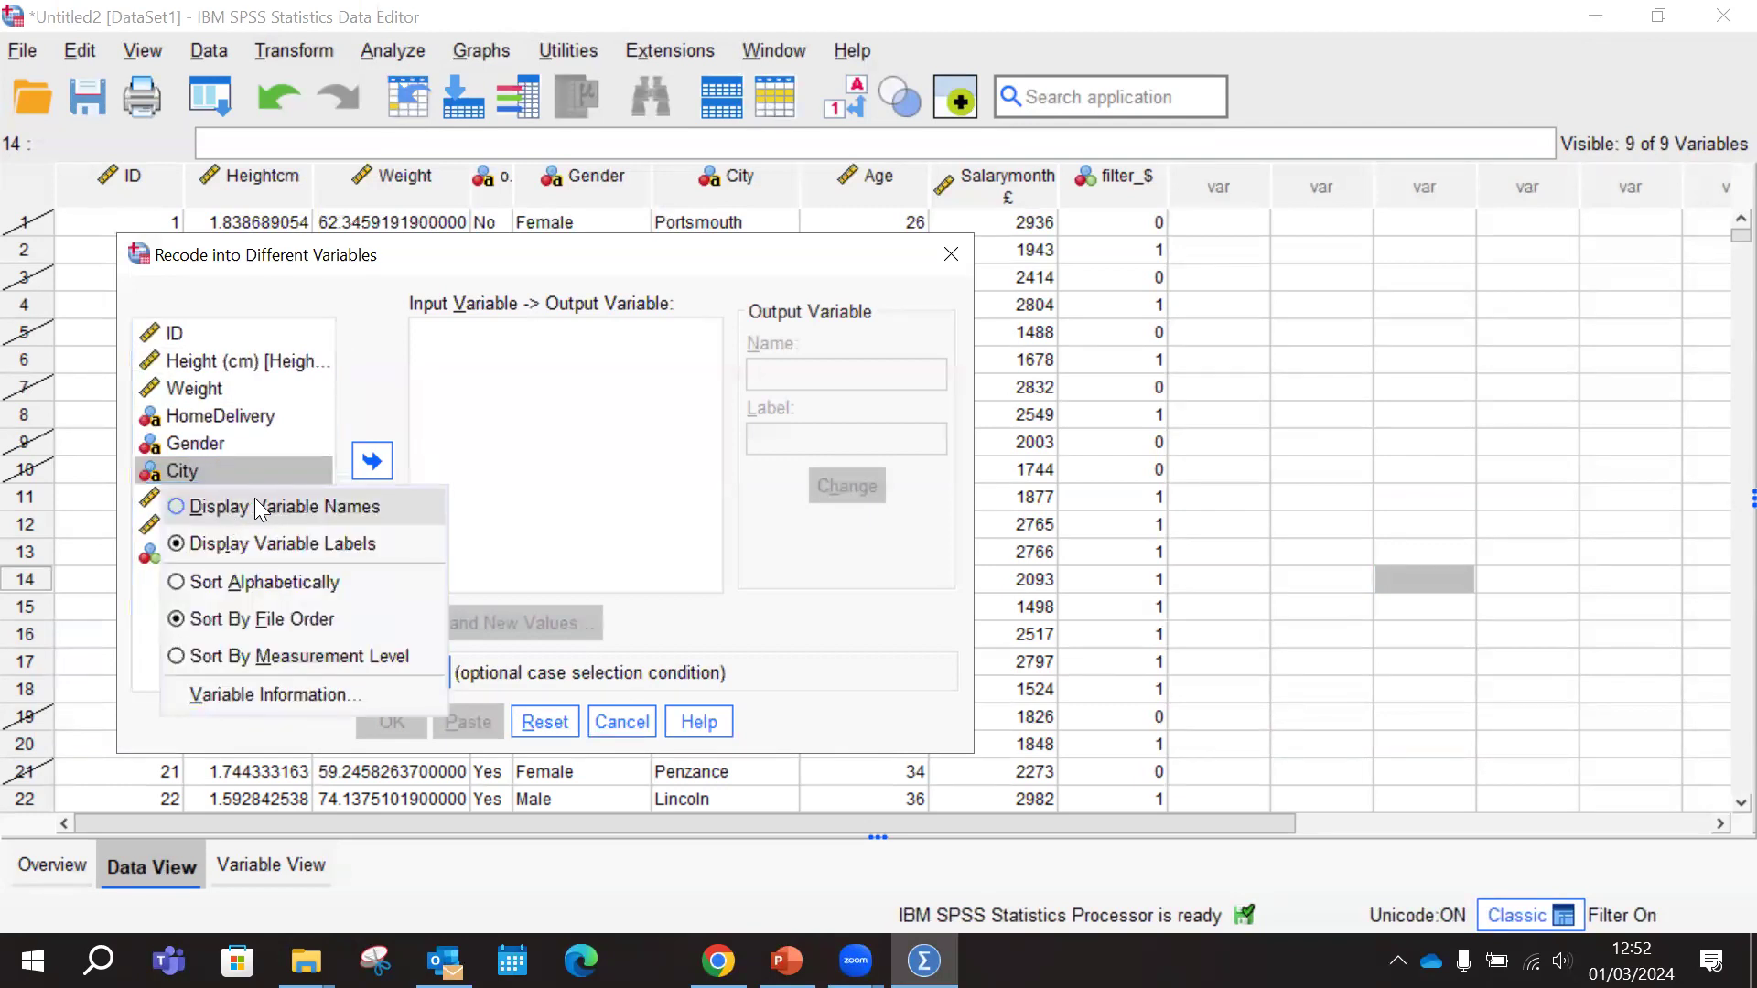
pyautogui.click(258, 509)
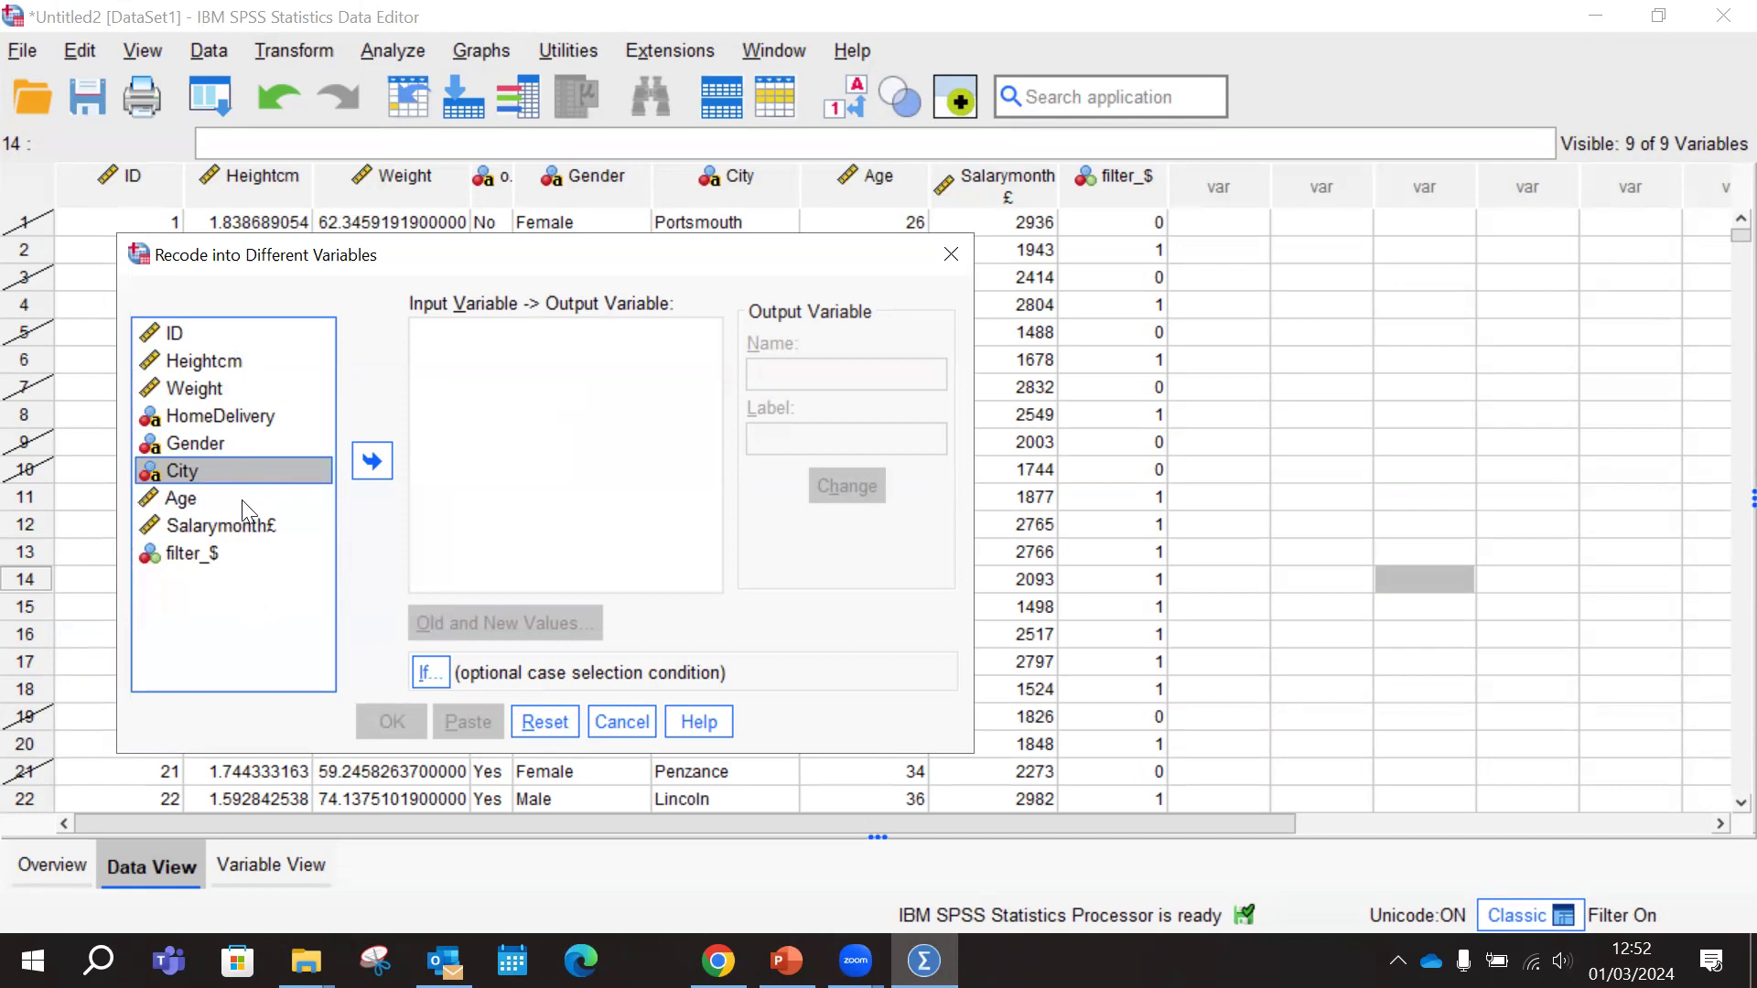
pyautogui.rightClick(203, 466)
pyautogui.click(282, 544)
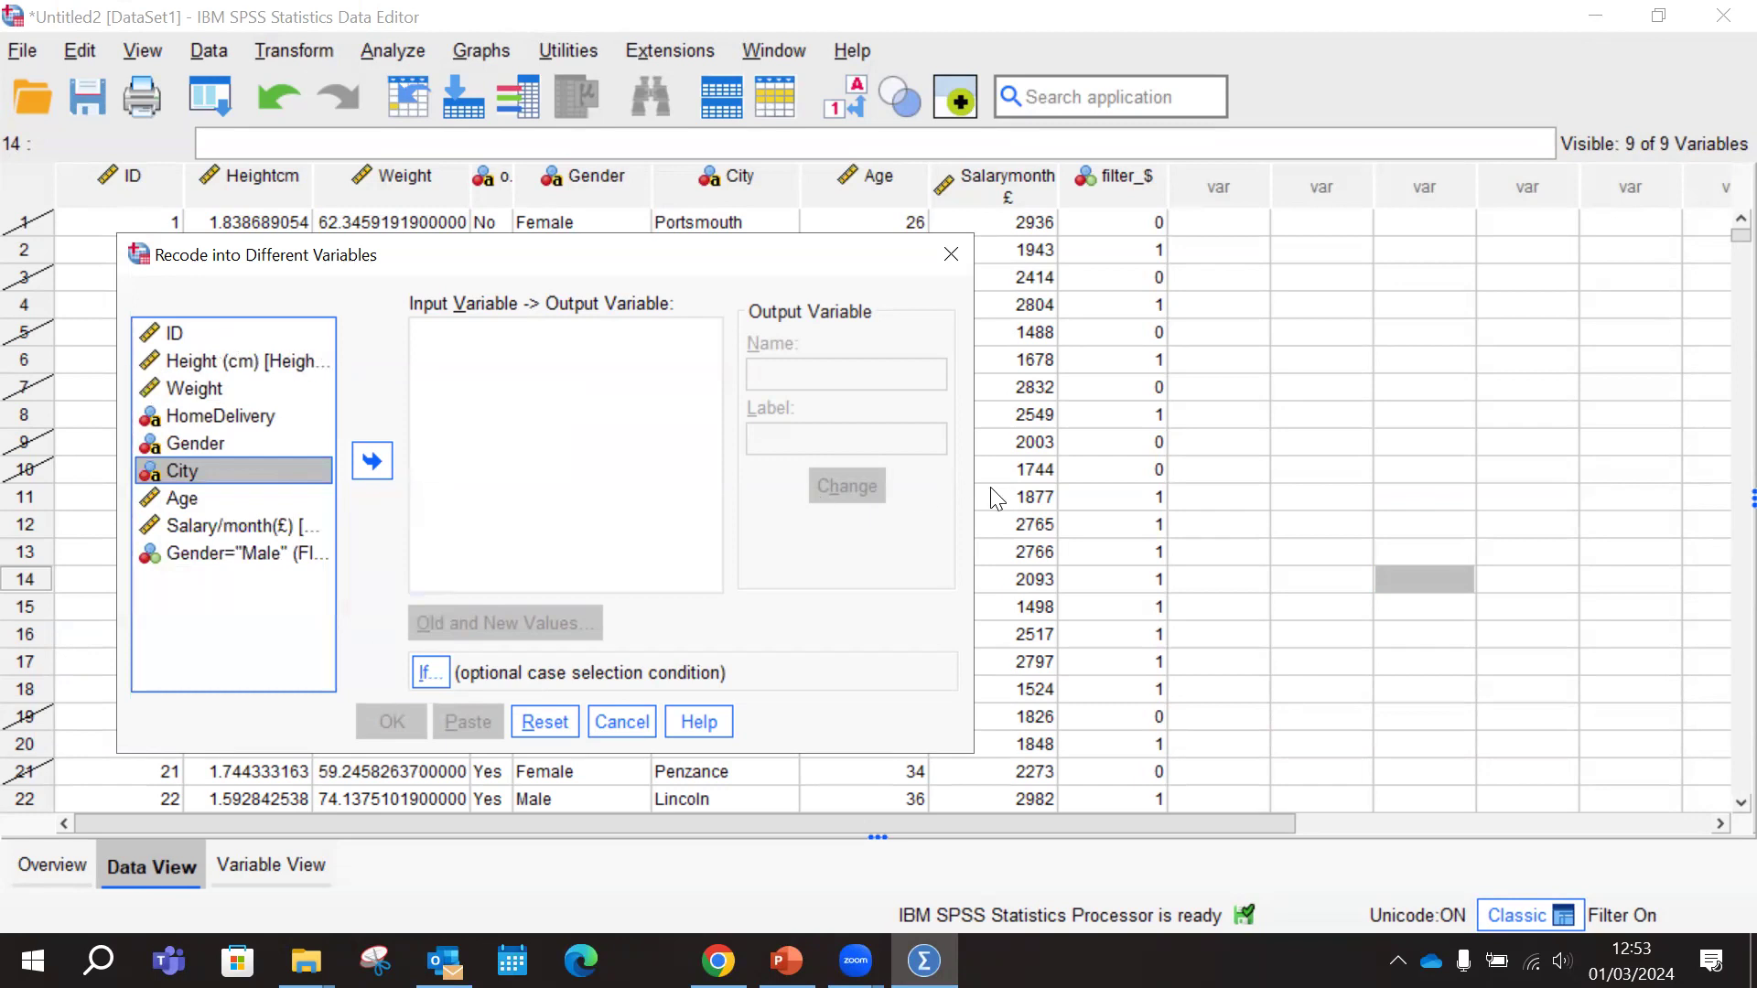
# Widen the Recode into Different Variables dialog and display the source variables by name
pyautogui.moveTo(973, 488); pyautogui.dragTo(1498, 488)
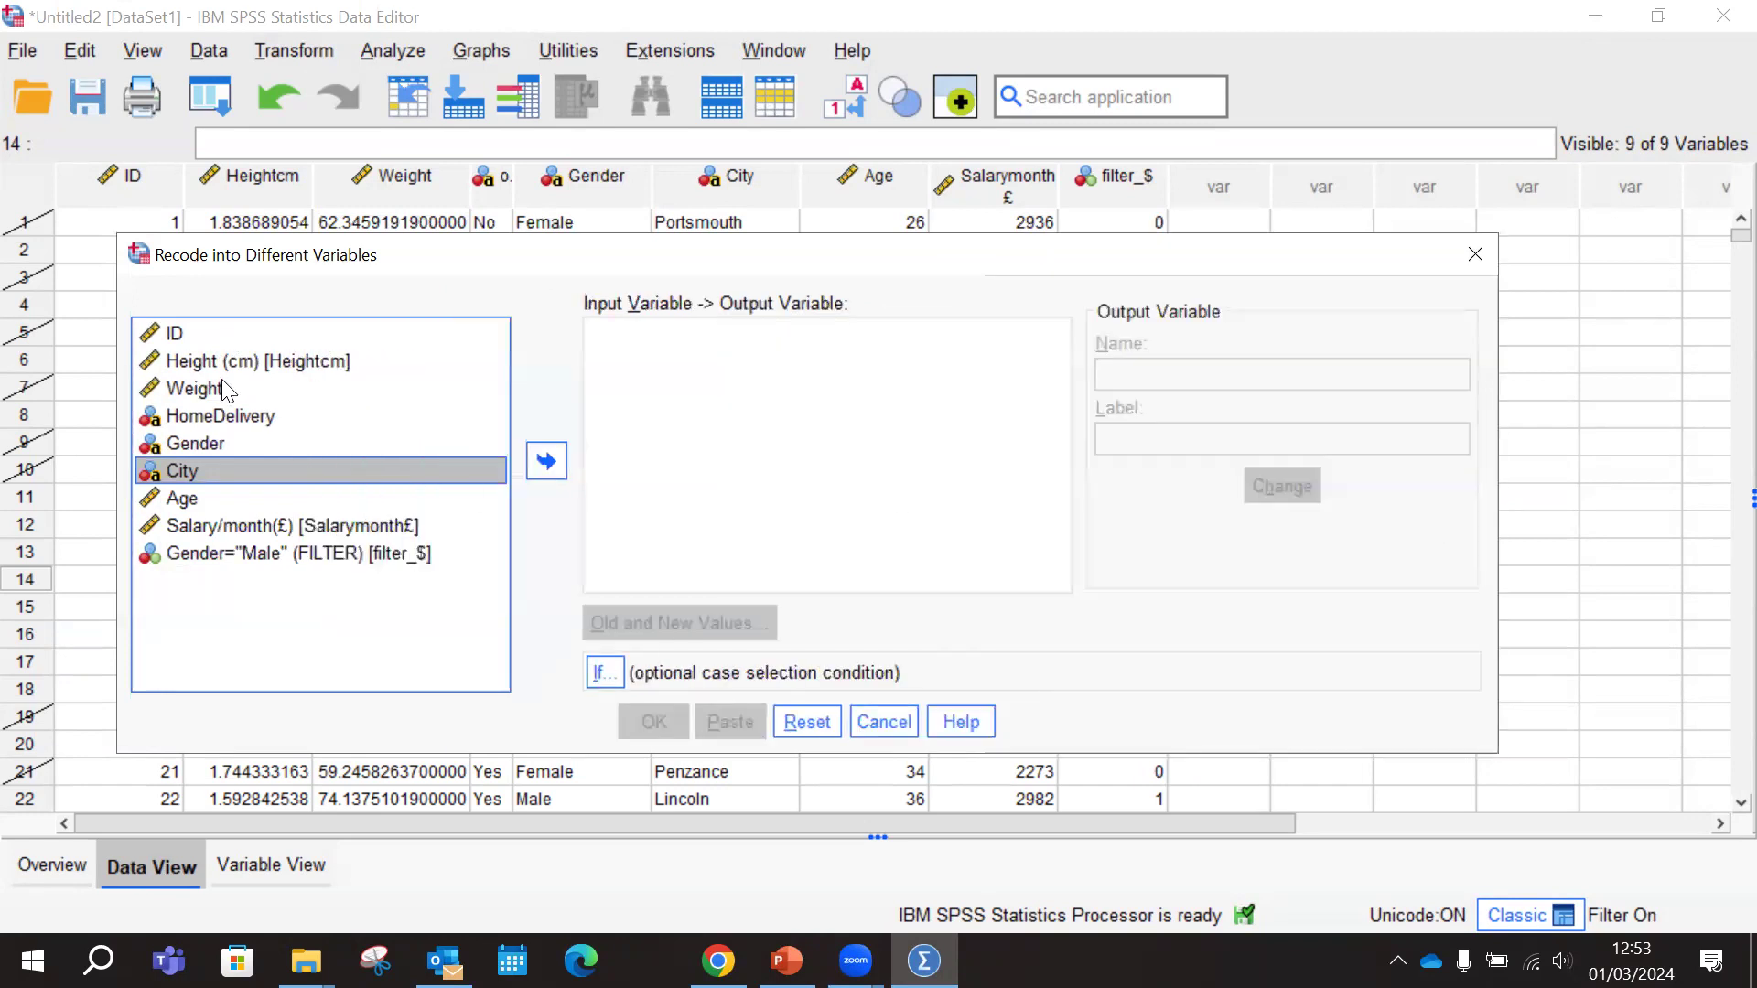
pyautogui.click(331, 368)
pyautogui.click(266, 416)
pyautogui.click(291, 362)
pyautogui.rightClick(291, 363)
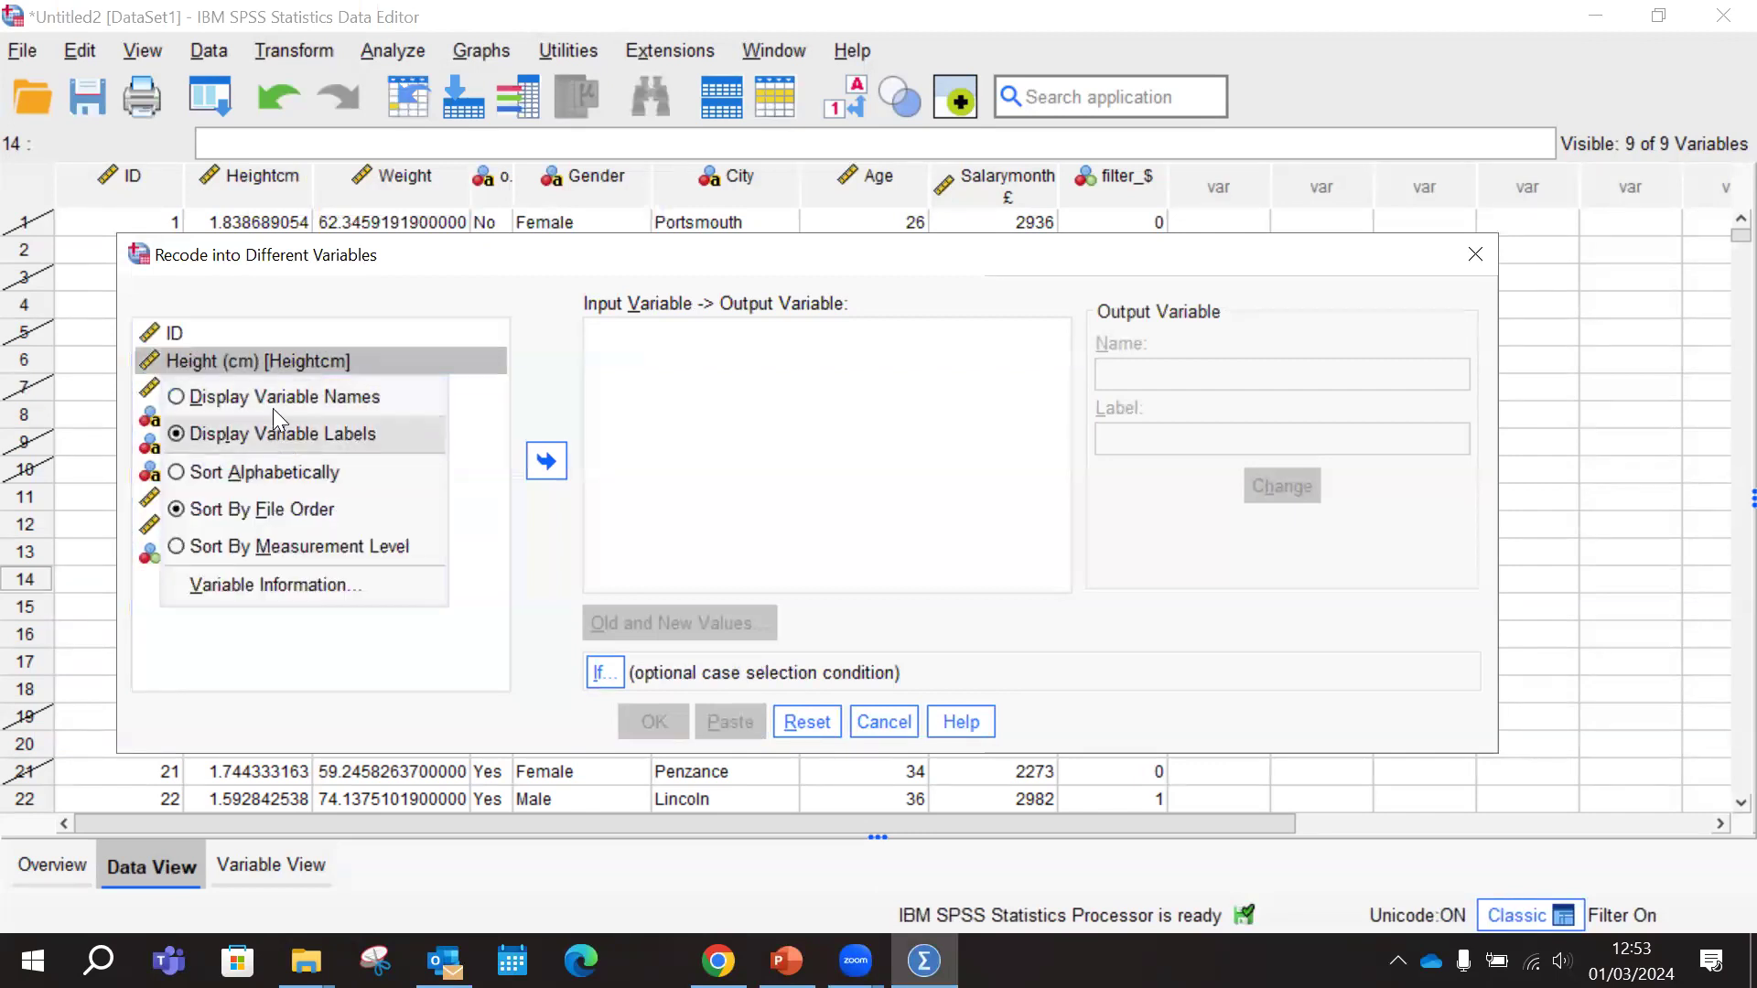
pyautogui.click(280, 397)
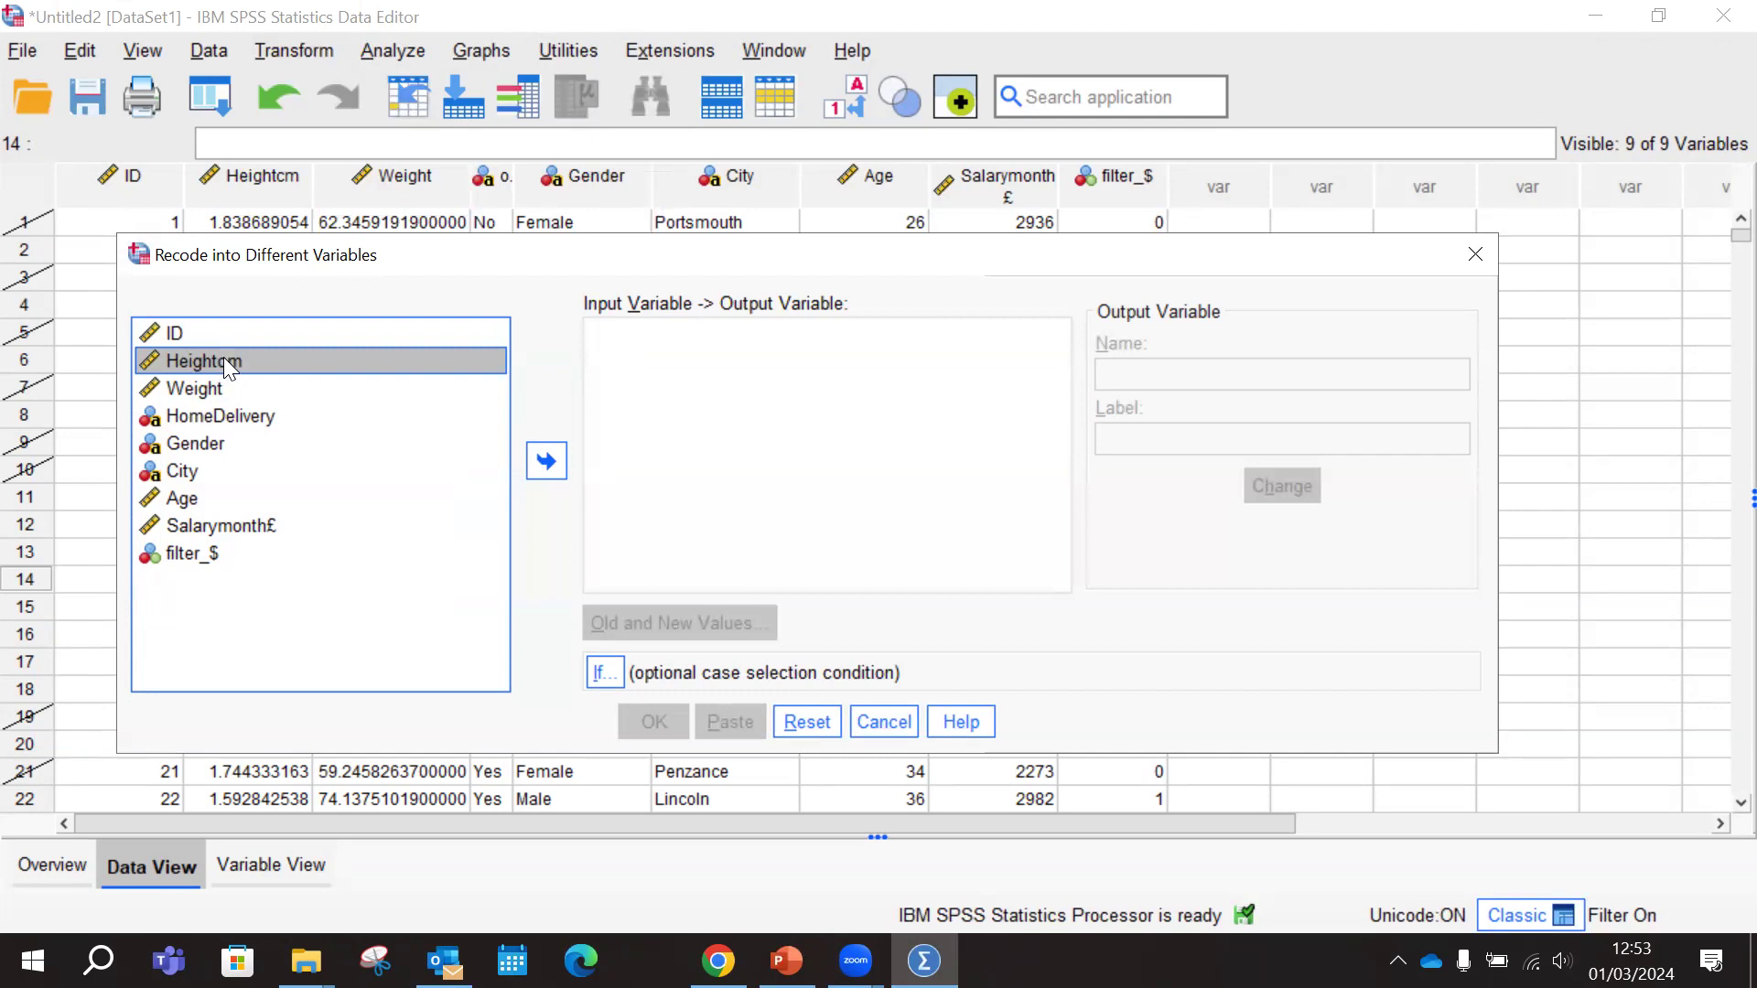
# Switch the source variable list to labels and back to variable names
pyautogui.rightClick(254, 359)
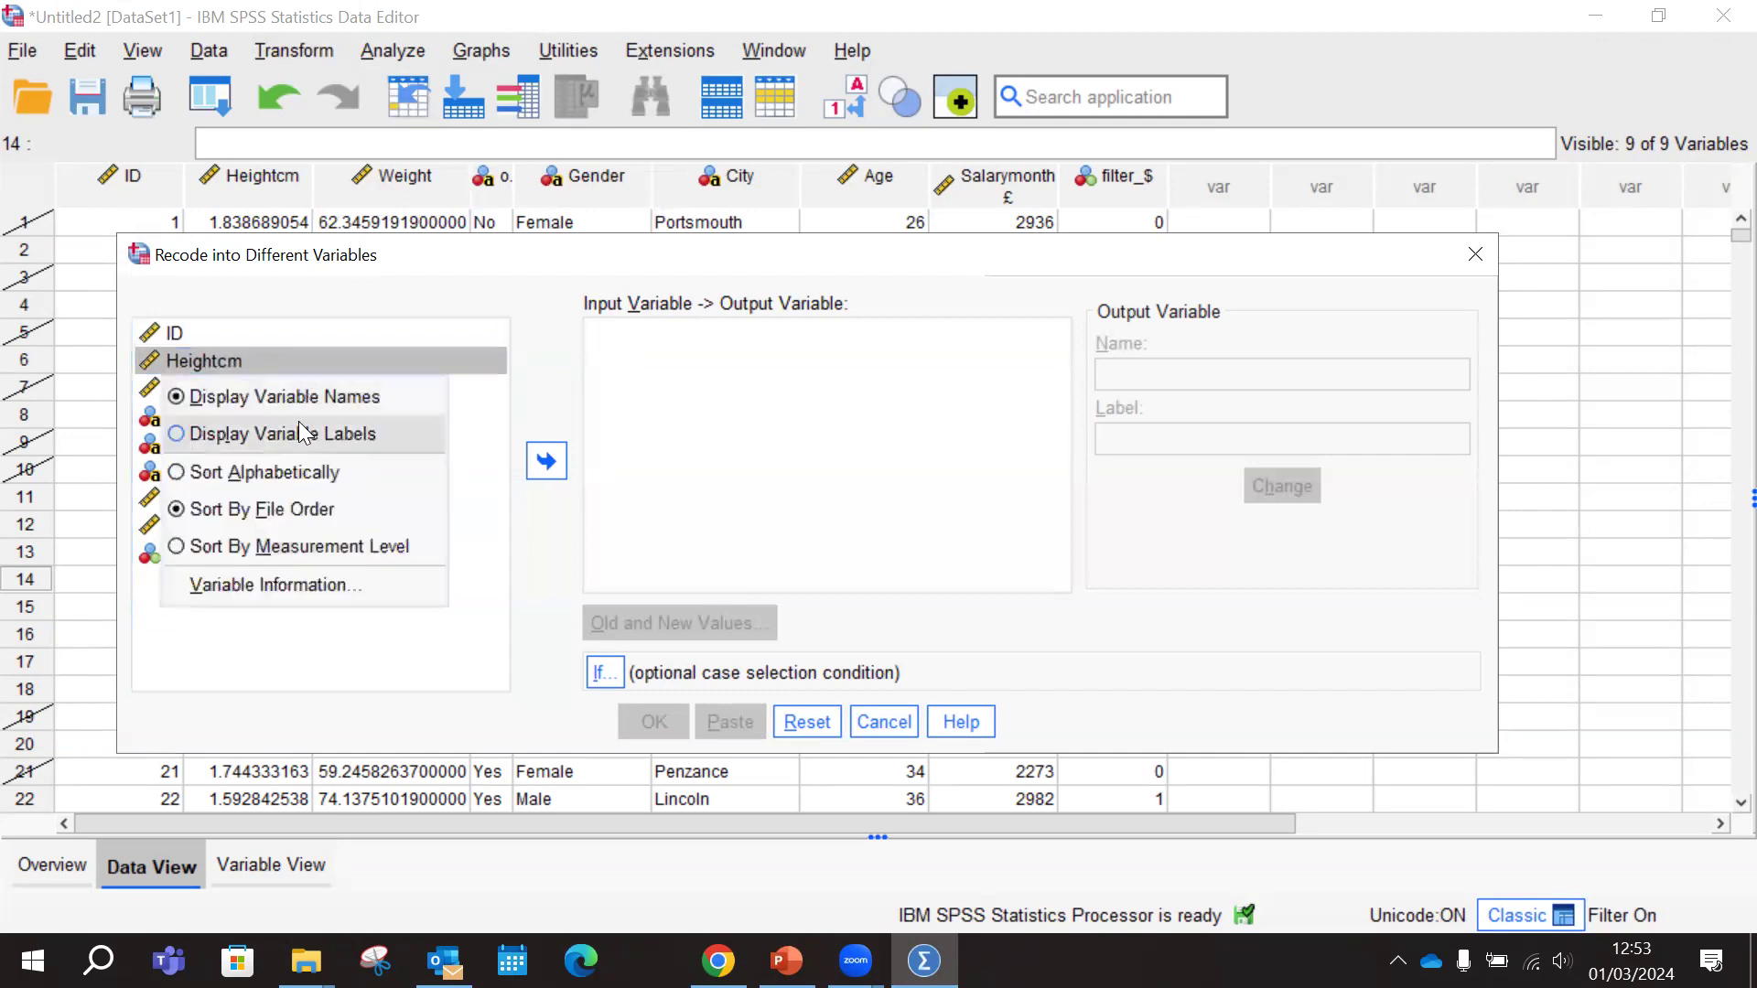
pyautogui.click(248, 424)
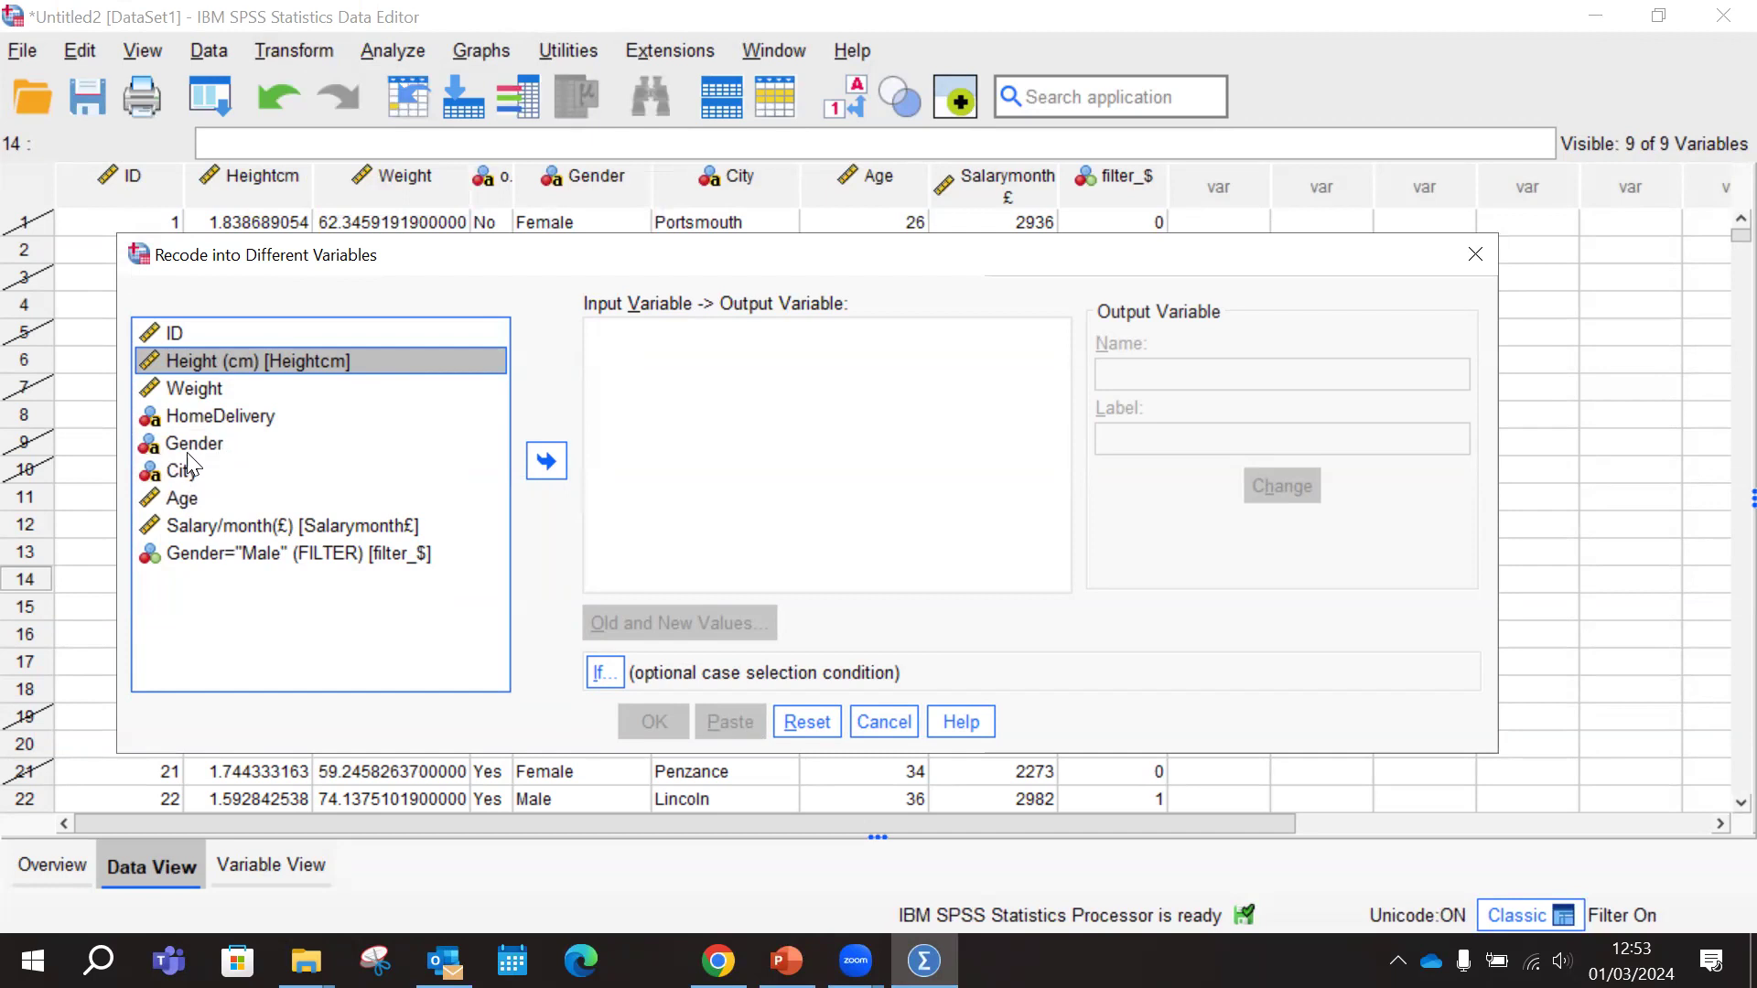
pyautogui.rightClick(236, 445)
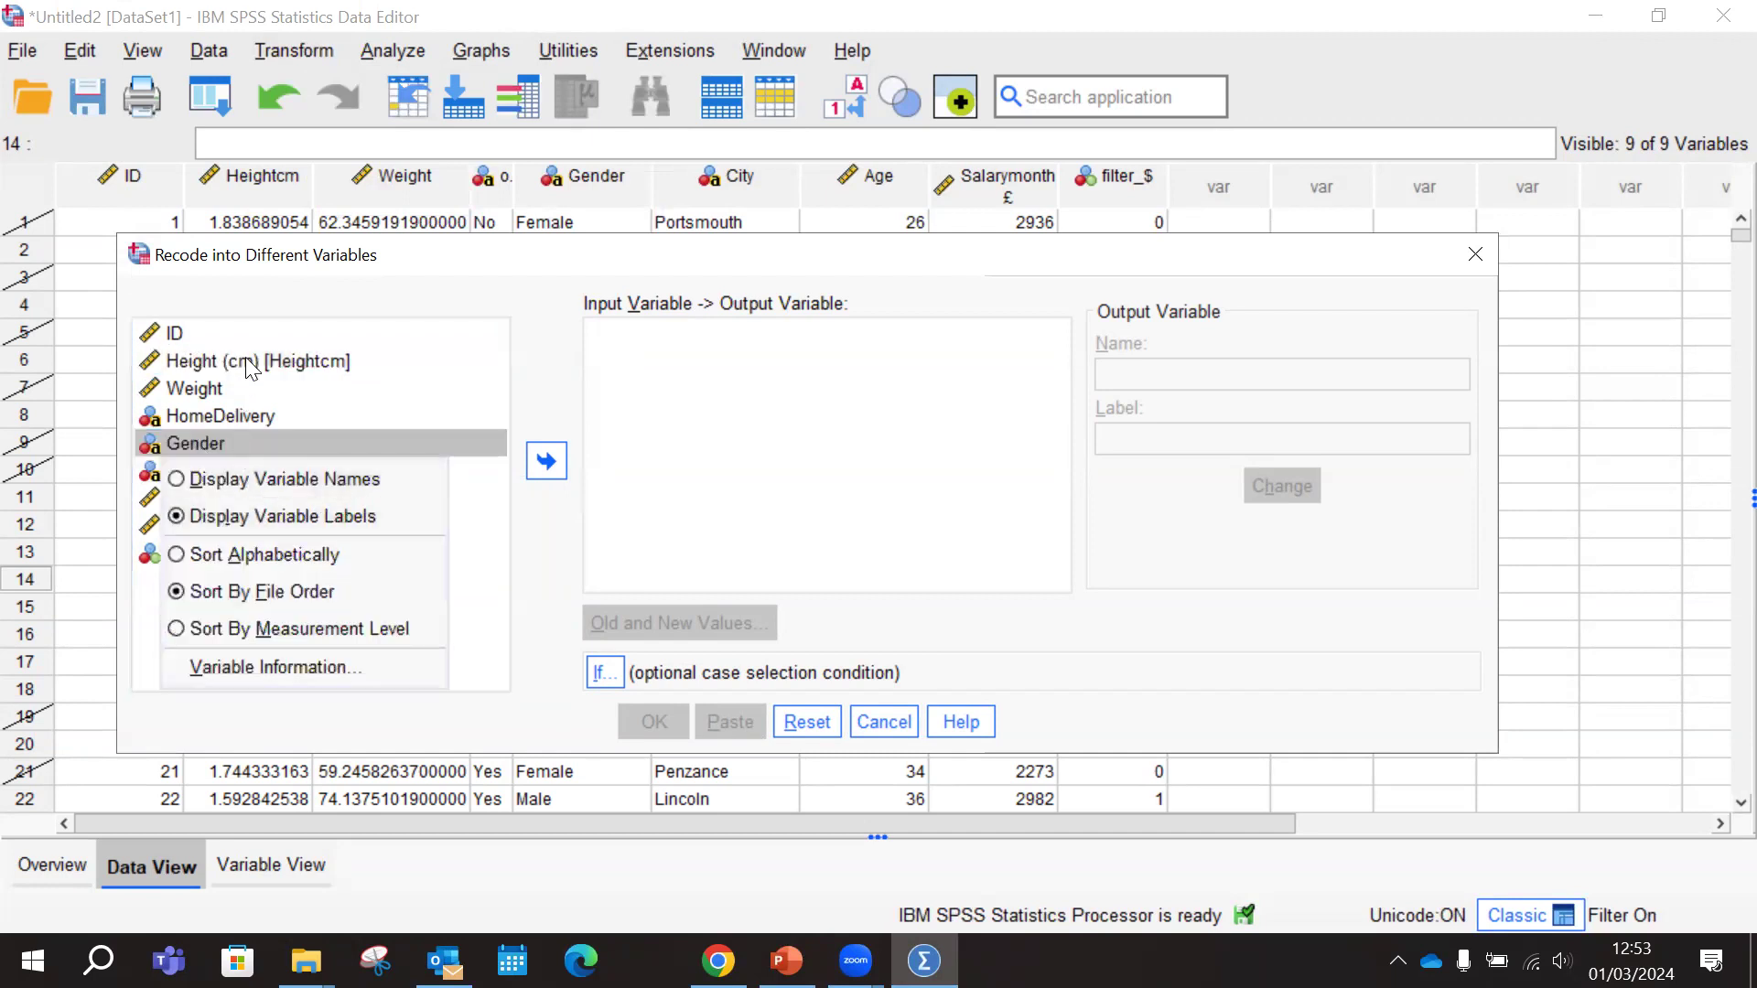
pyautogui.click(238, 485)
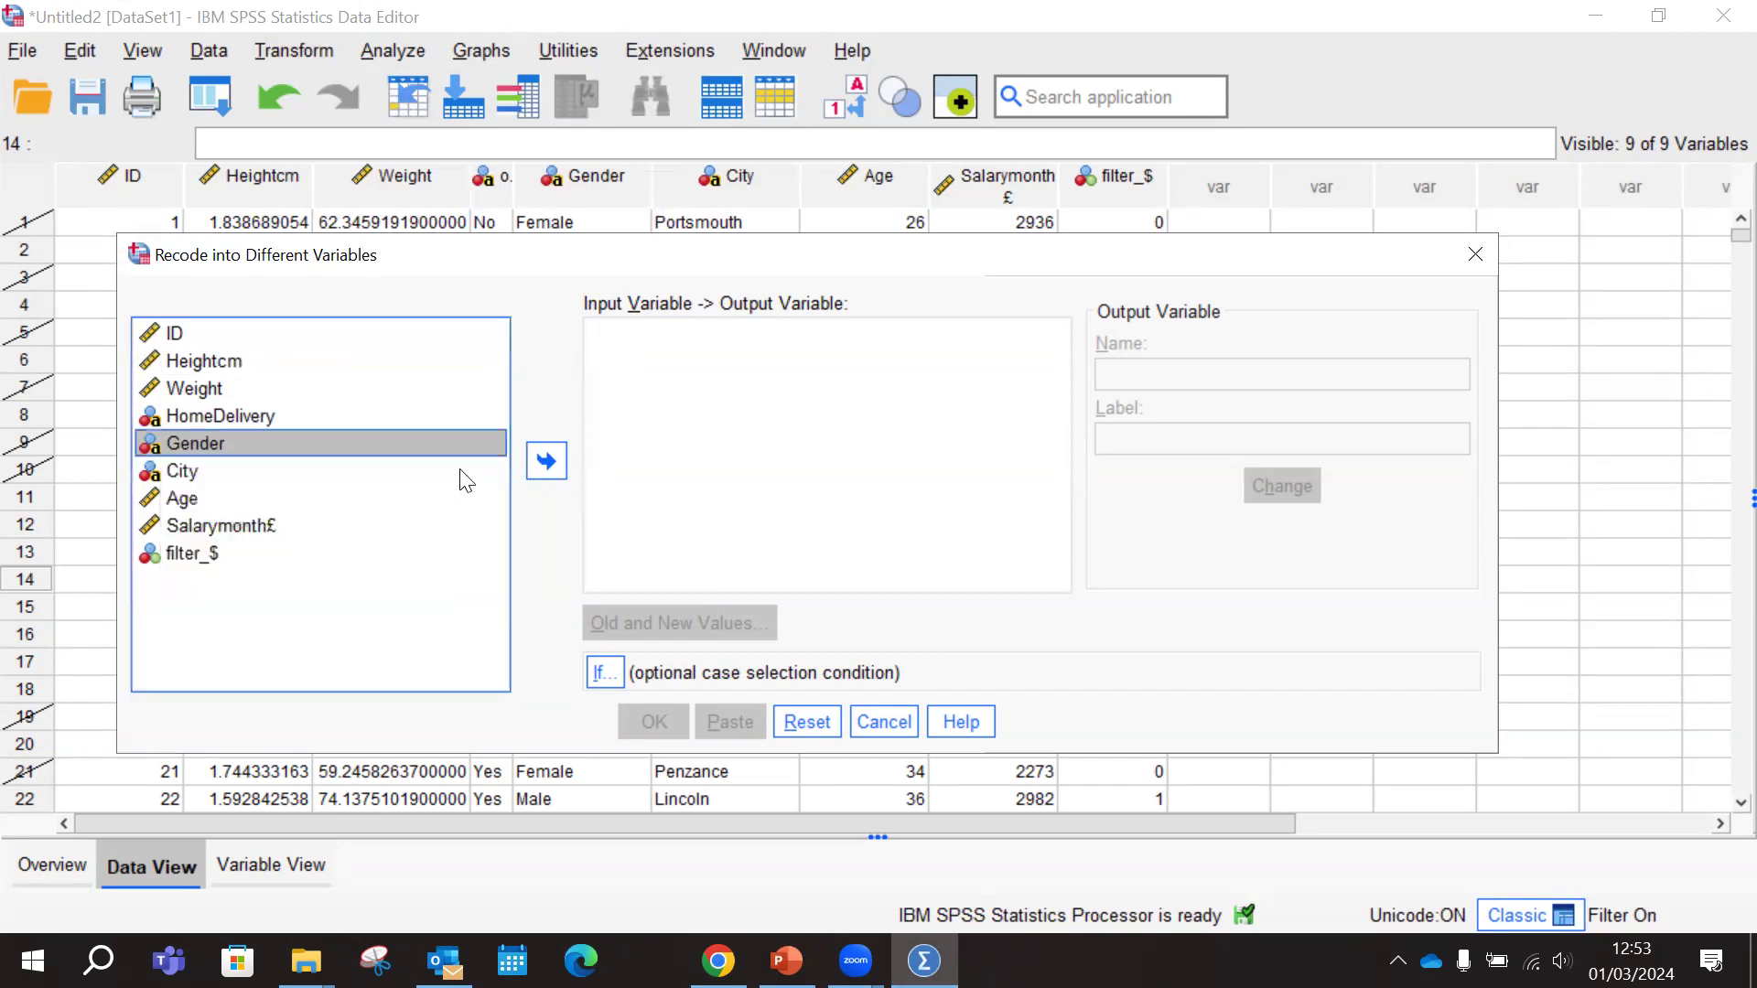
pyautogui.rightClick(206, 534)
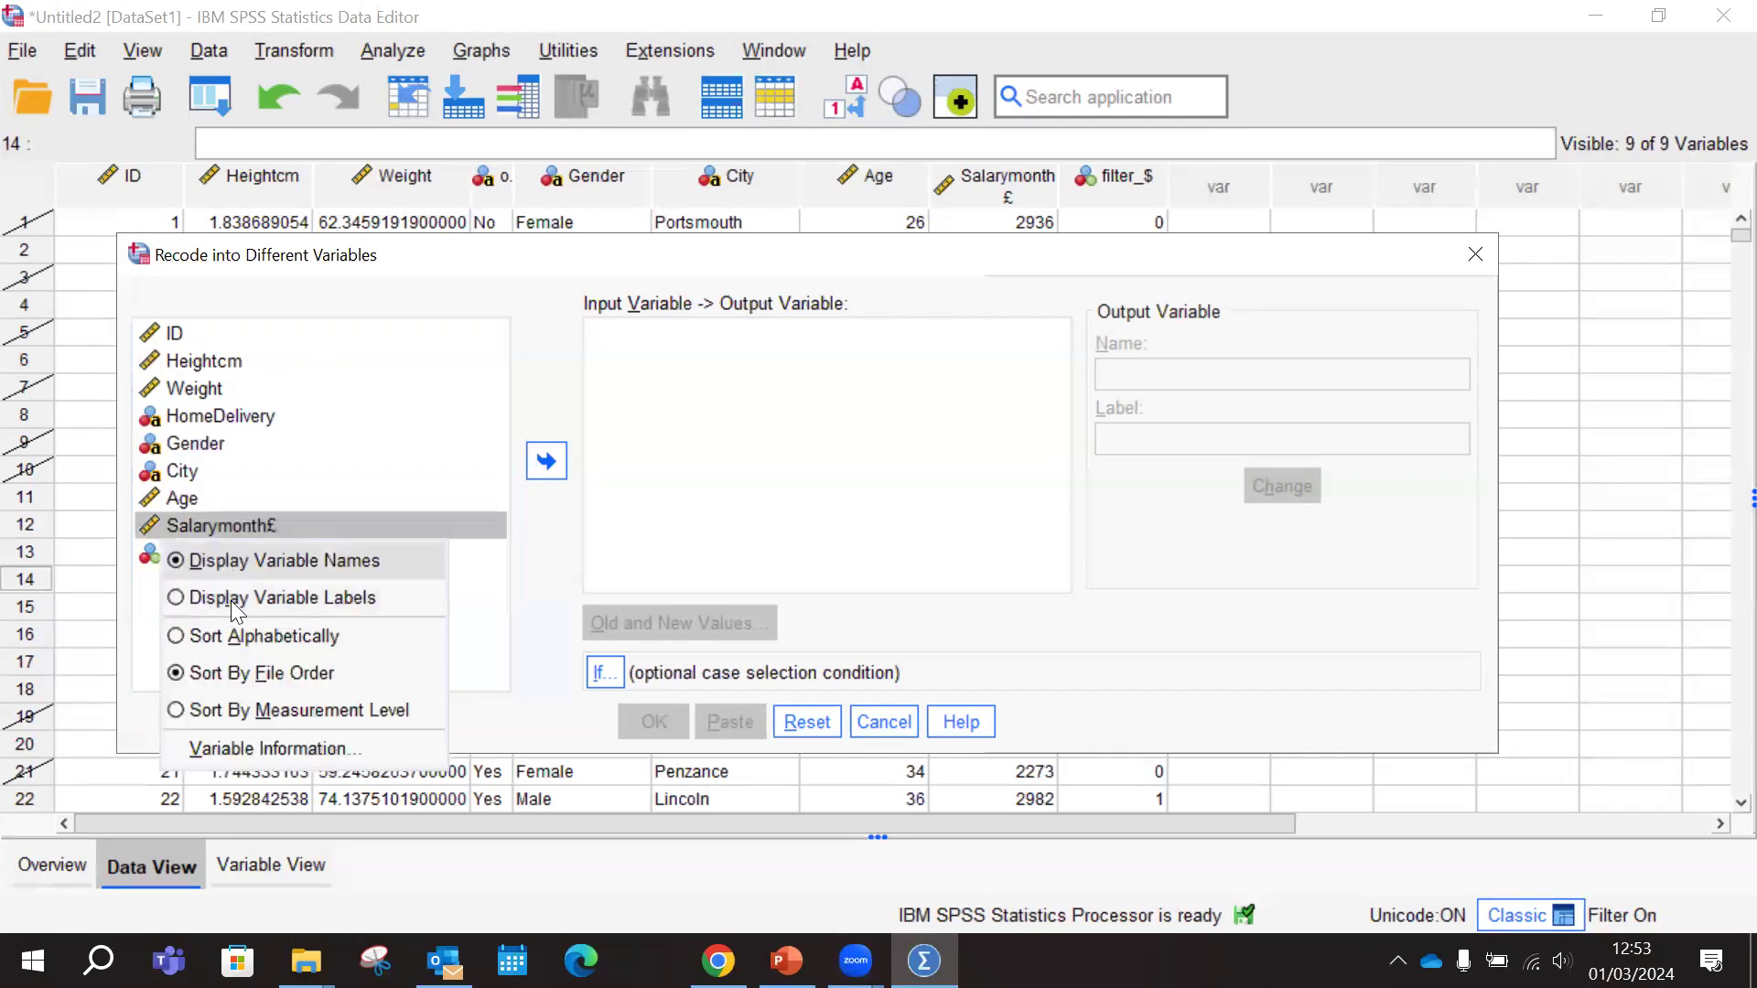
pyautogui.rightClick(216, 416)
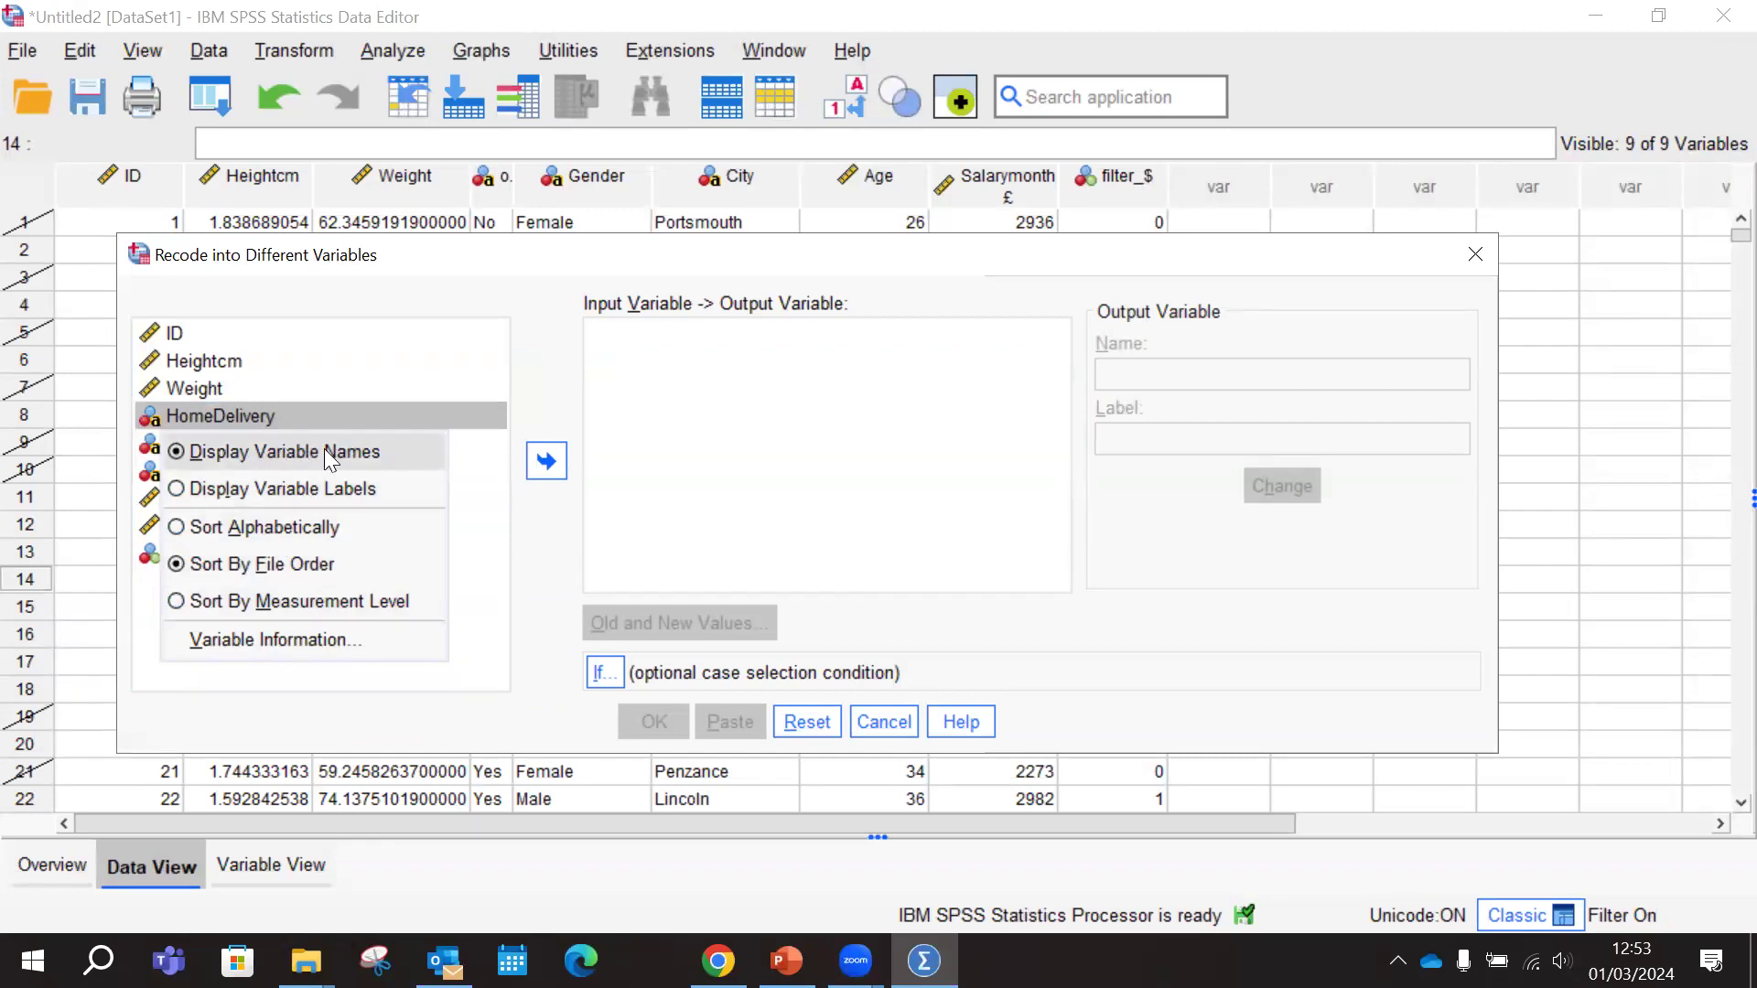
pyautogui.click(289, 447)
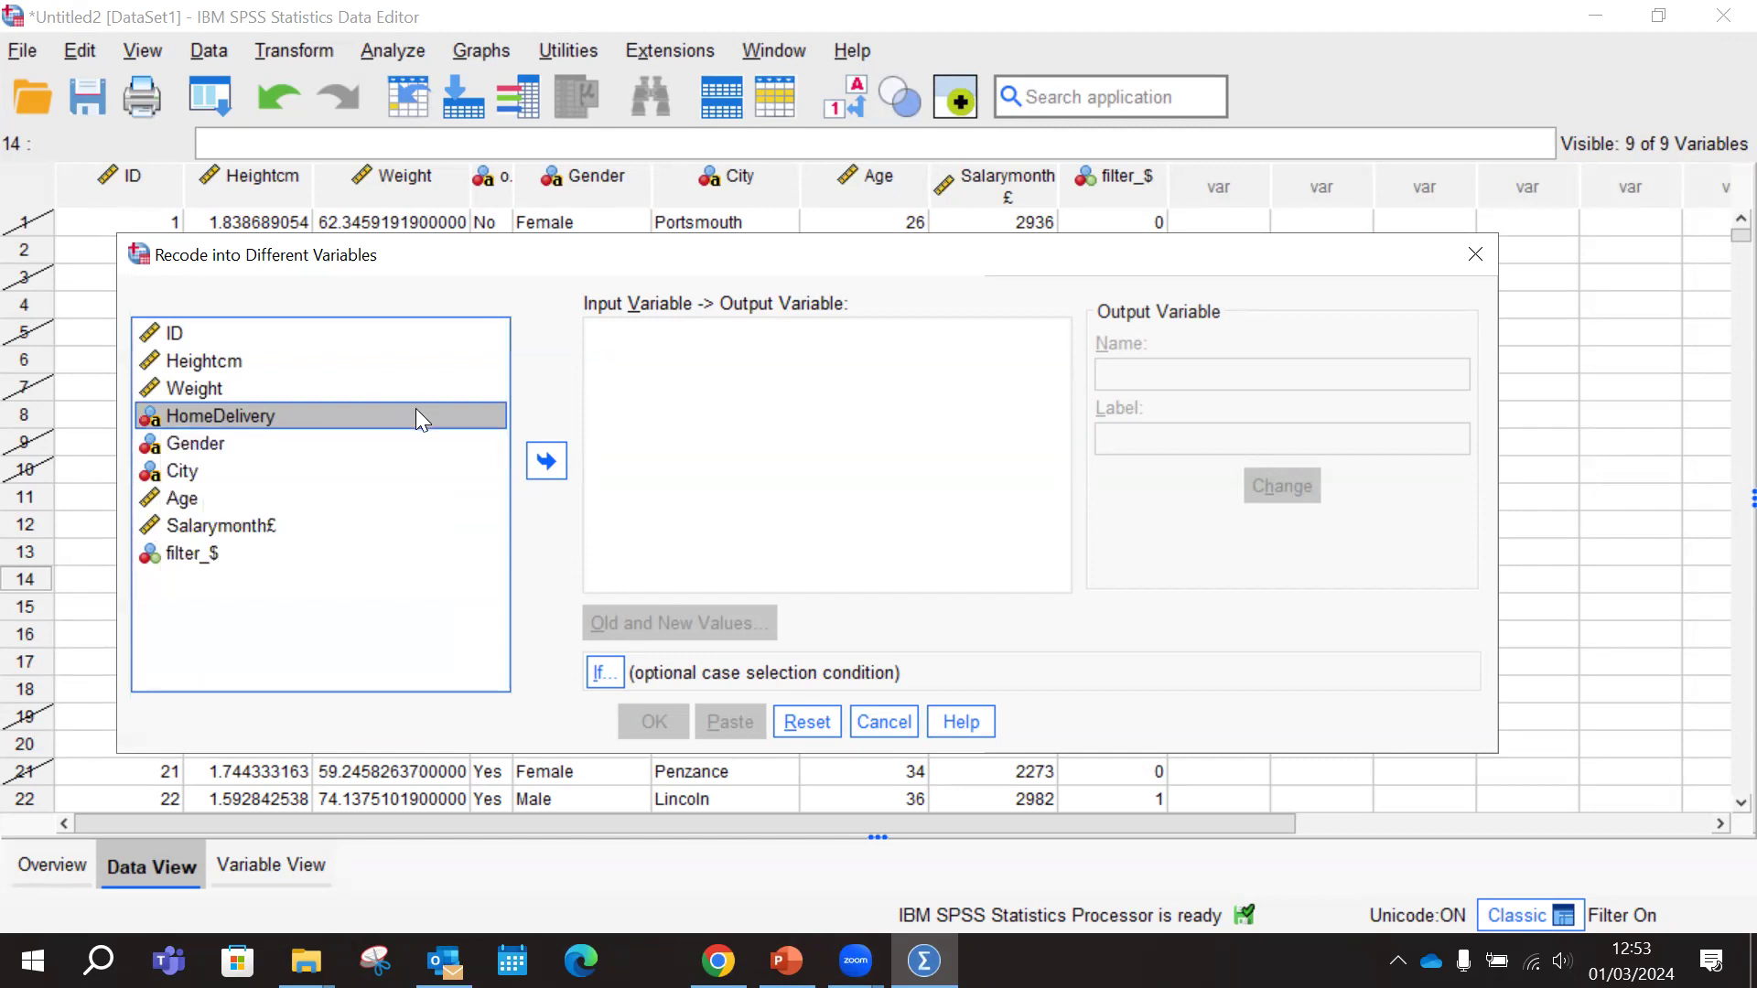
pyautogui.click(201, 444)
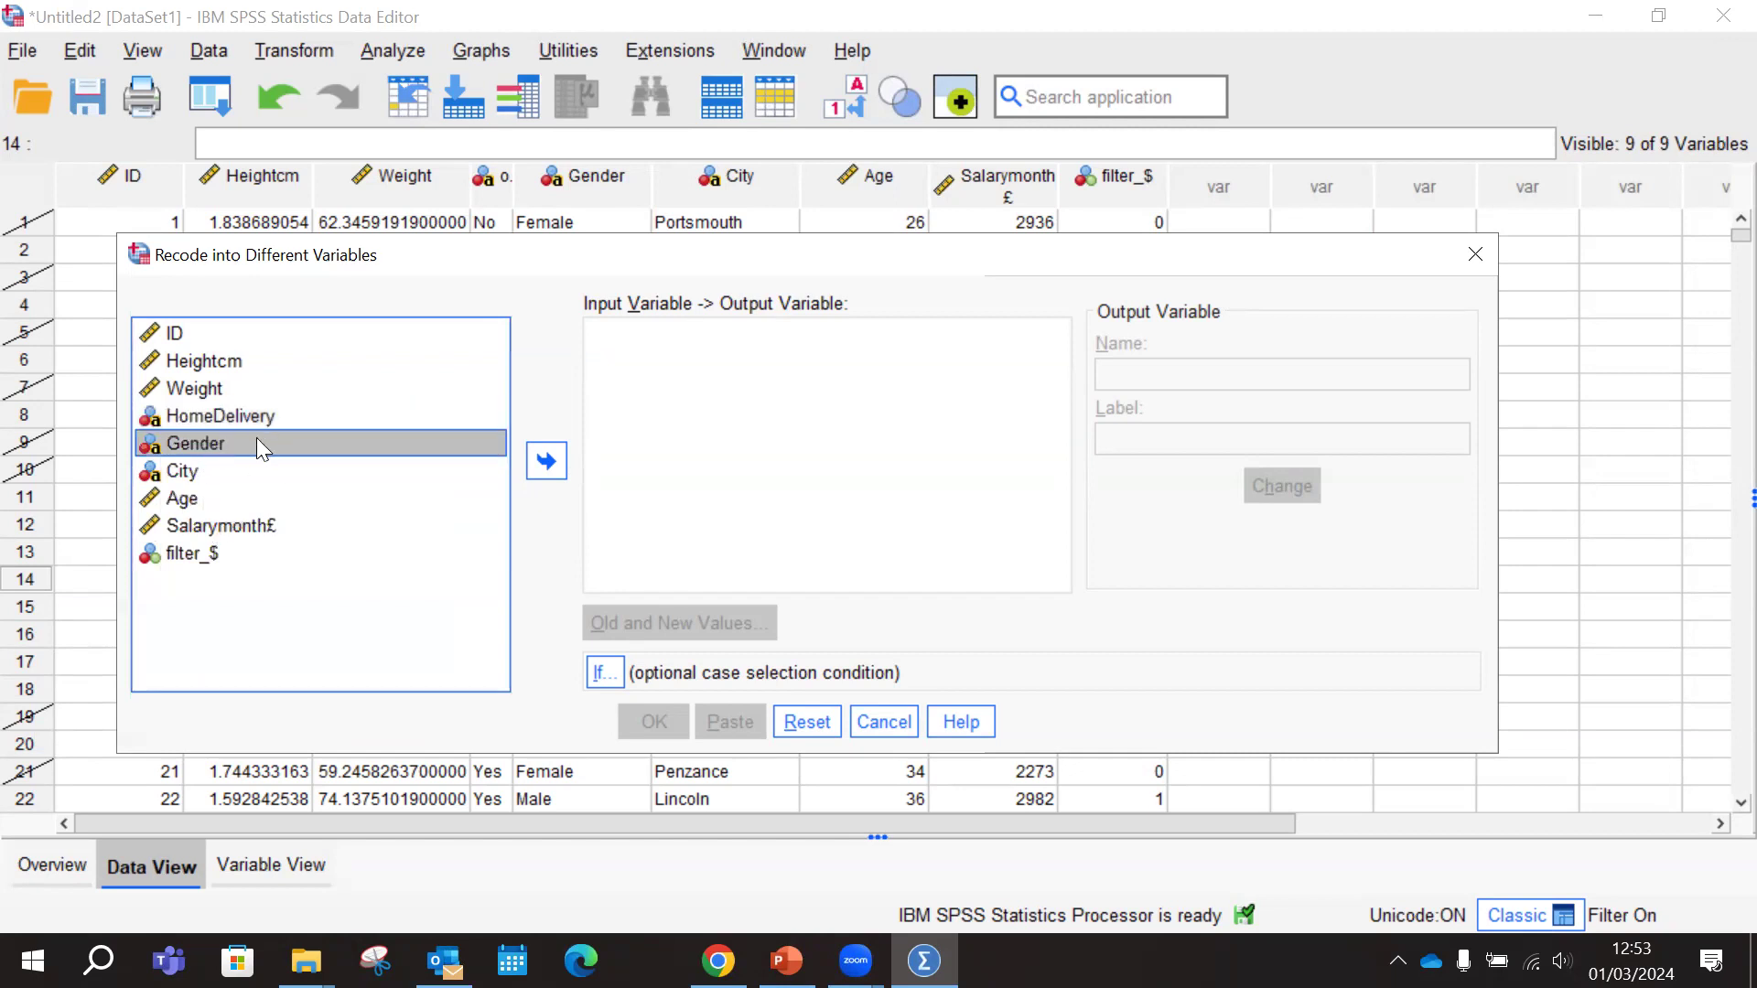
pyautogui.click(546, 460)
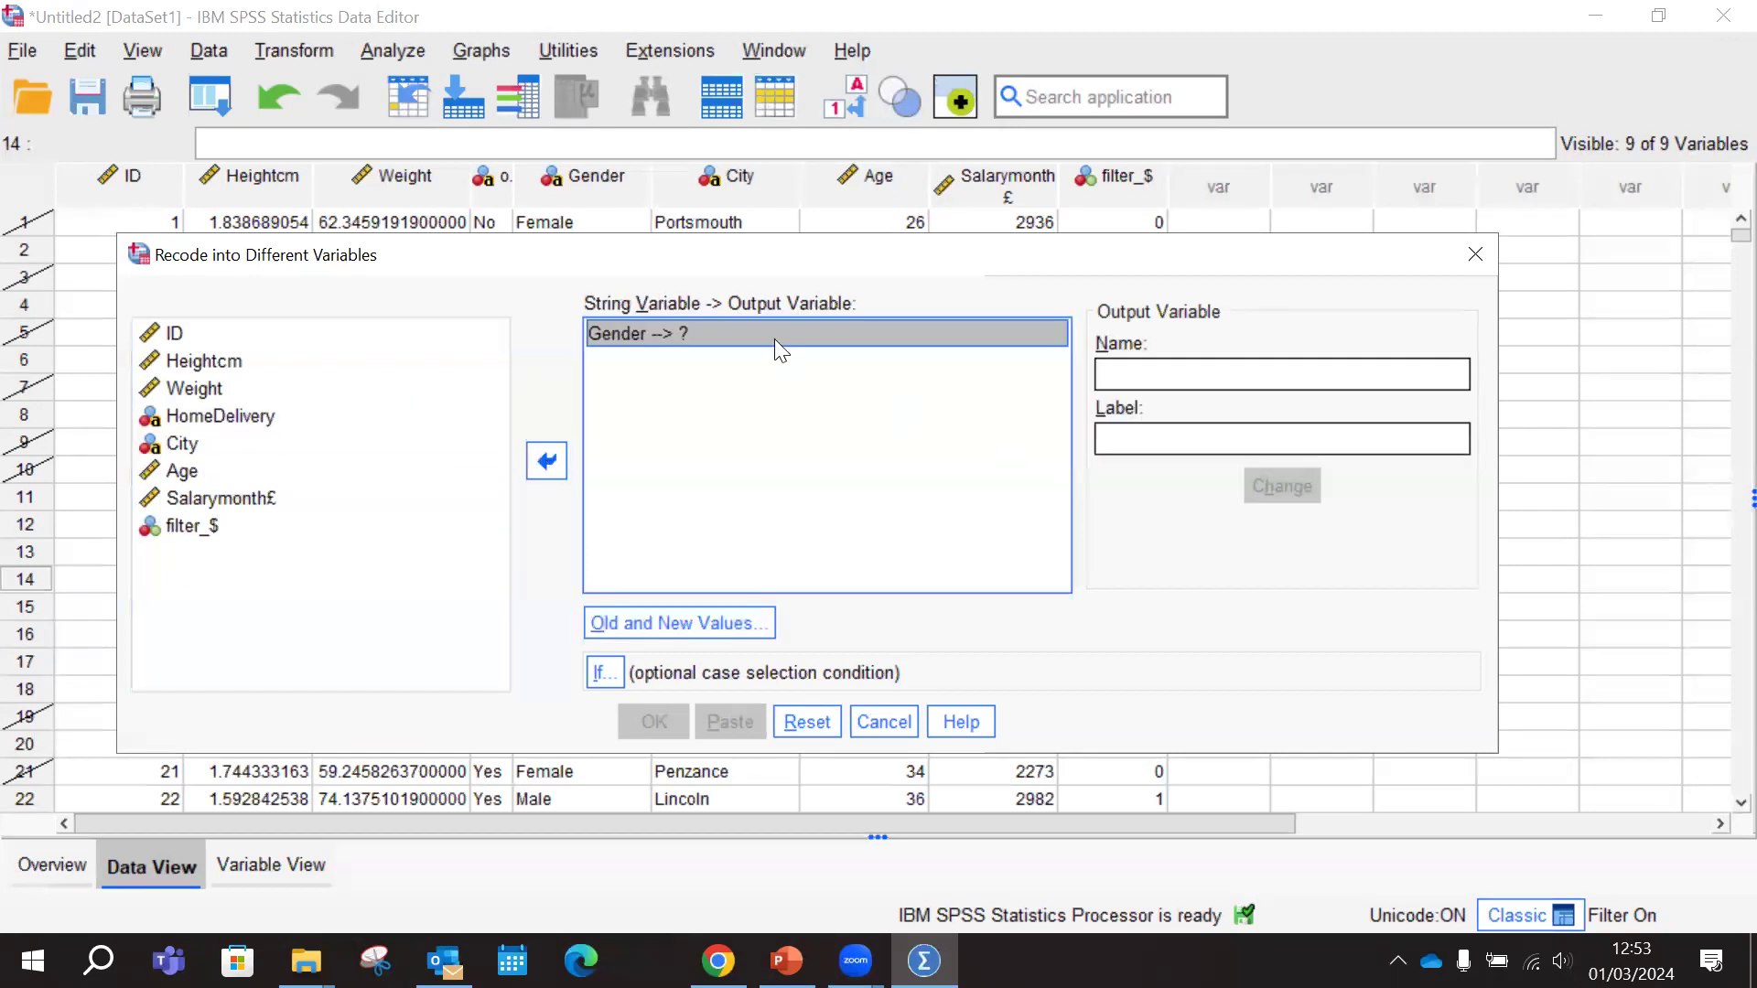
pyautogui.click(546, 460)
# Add City as the variable to recode and name its output variable Group
pyautogui.click(241, 470)
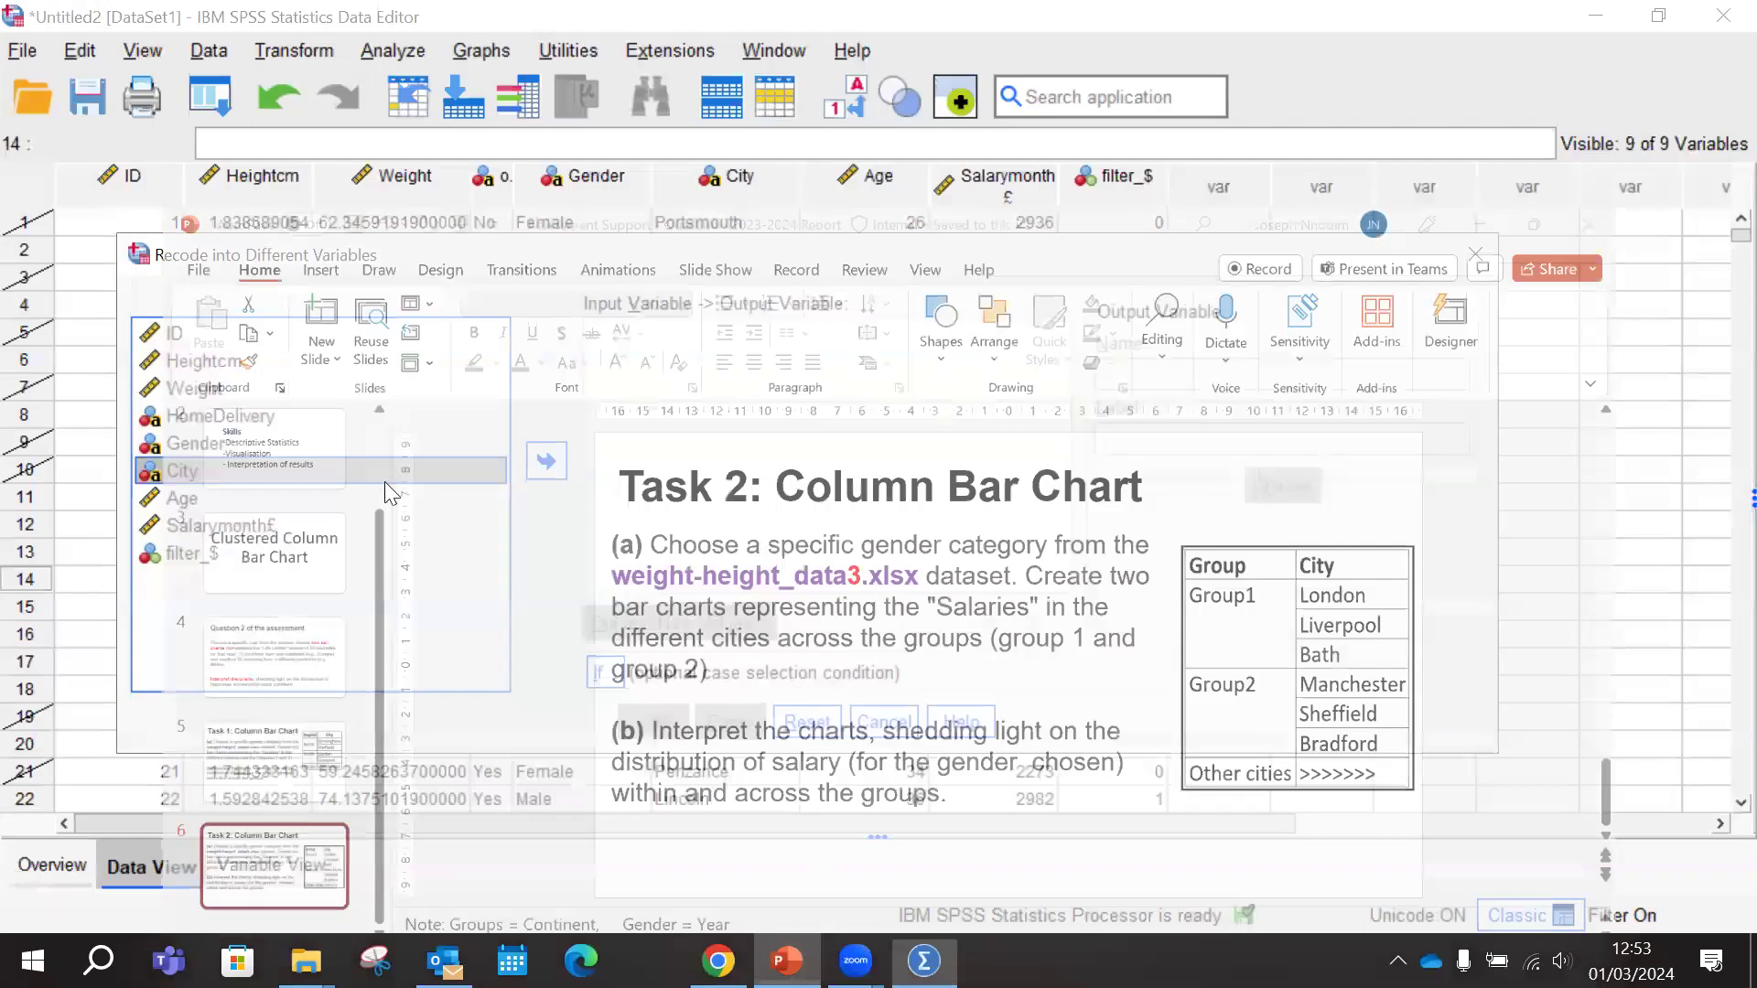
pyautogui.click(542, 469)
pyautogui.click(1146, 375)
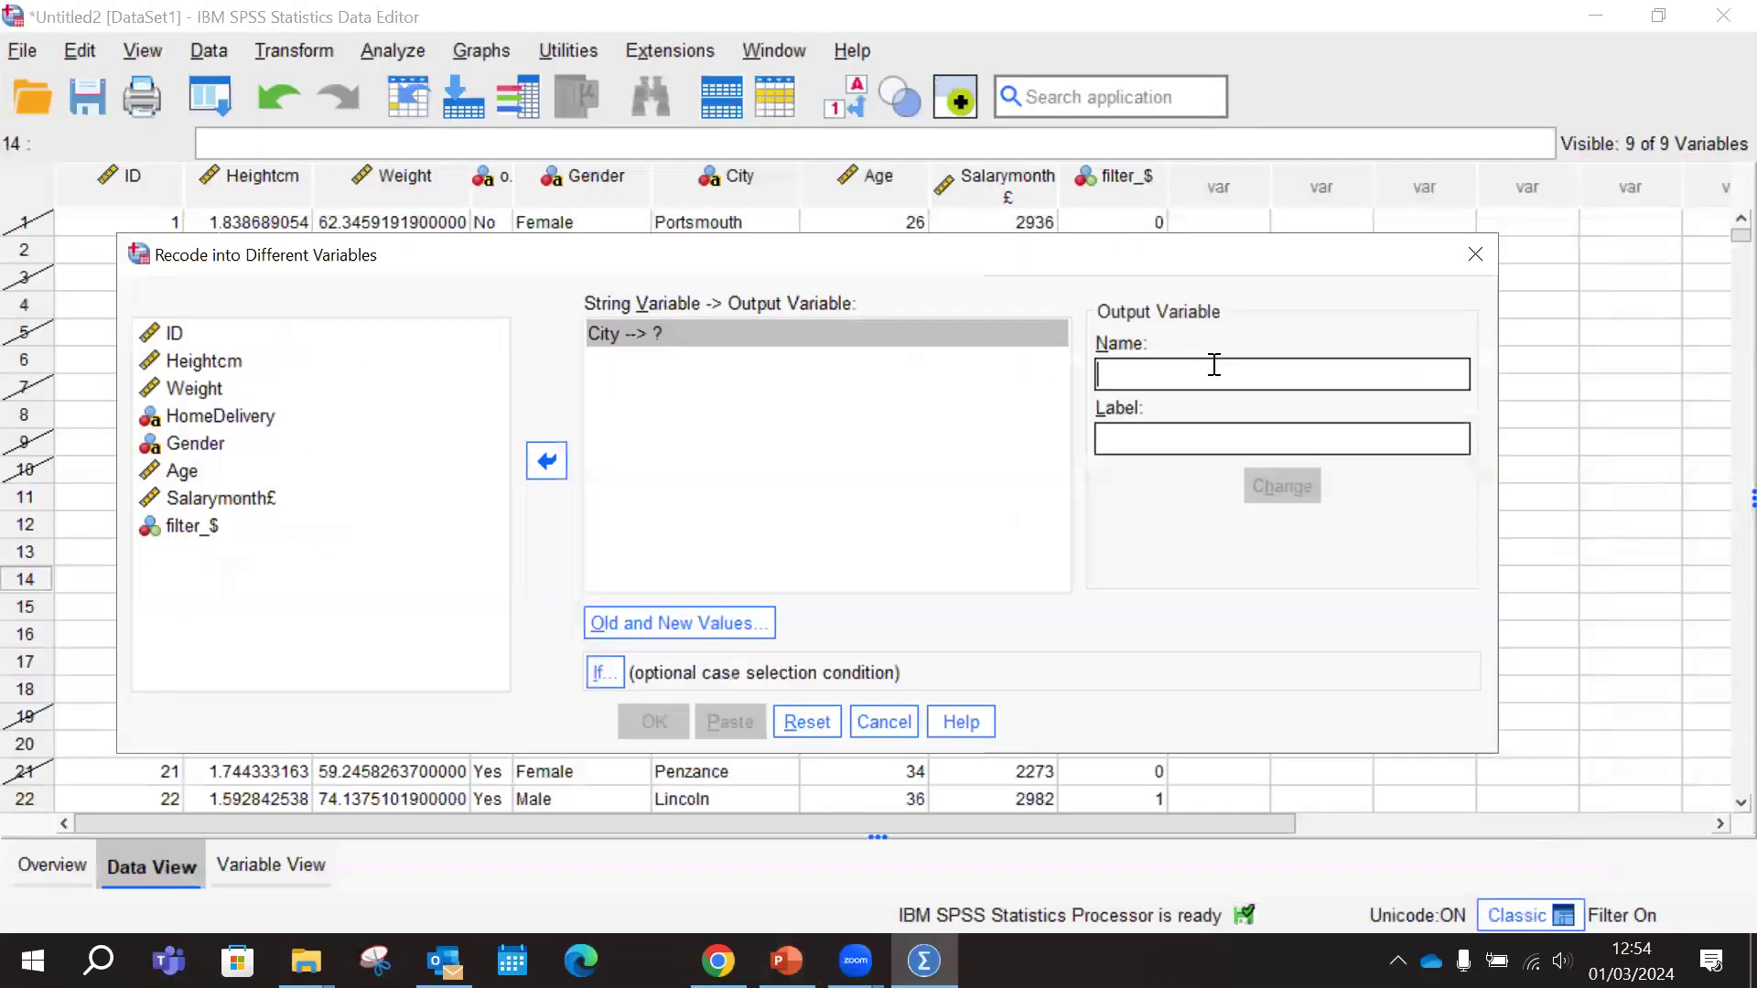
pyautogui.write('Group')
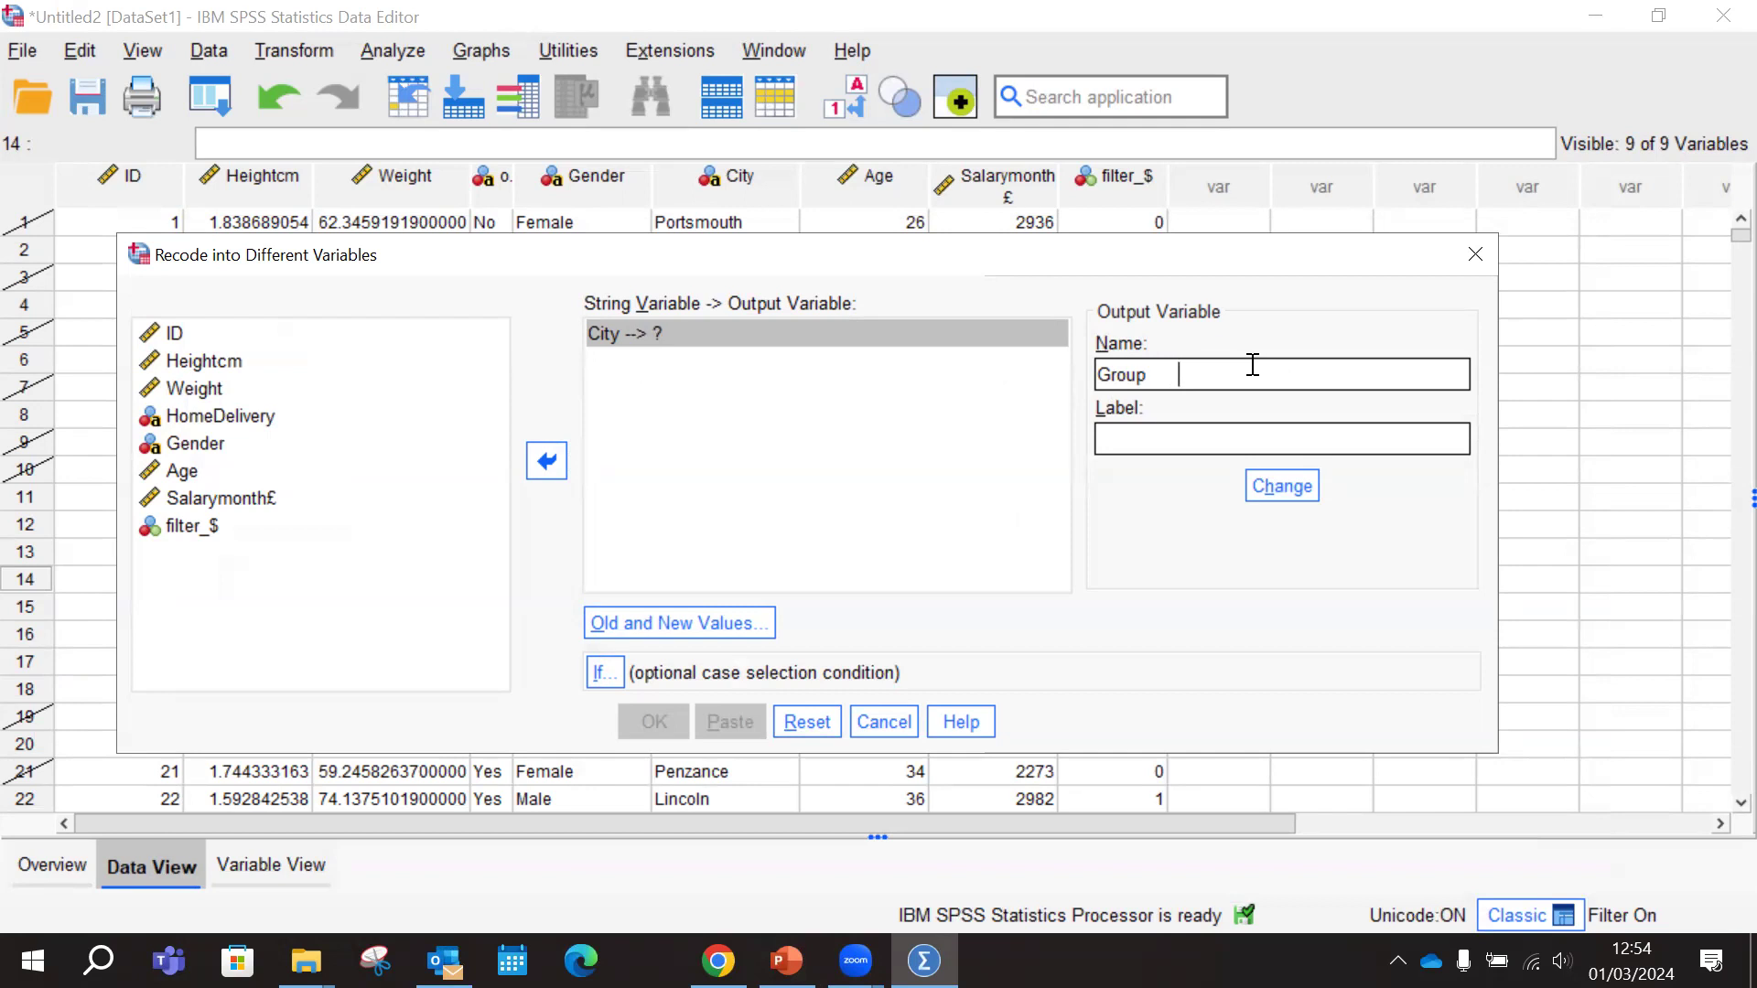
pyautogui.press('BackSpace')
pyautogui.press('BackSpace')
# Label the output variable "The variable containing the groups" and apply the name and label to the City recode
pyautogui.click(1163, 435)
pyautogui.write('The group containing ')
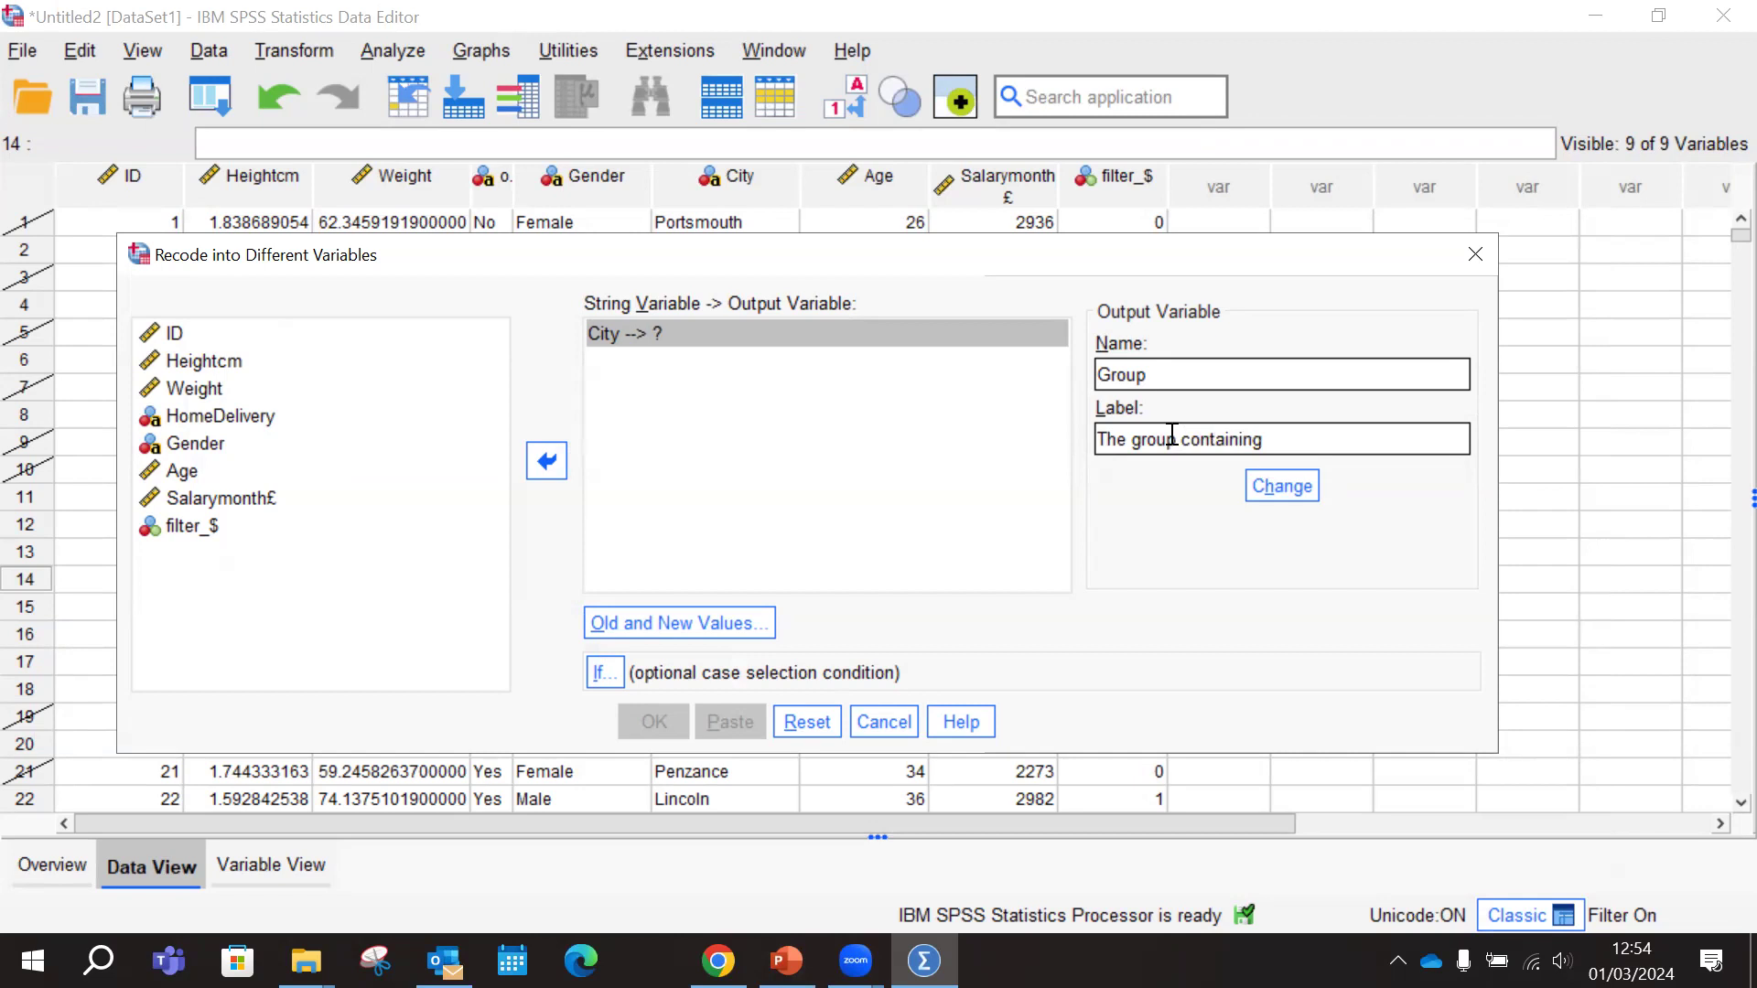
pyautogui.write('the groups')
pyautogui.click(1179, 437)
pyautogui.press('BackSpace')
pyautogui.press('BackSpace')
pyautogui.press('BackSpace')
pyautogui.press('BackSpace')
pyautogui.press('BackSpace')
pyautogui.write('vari')
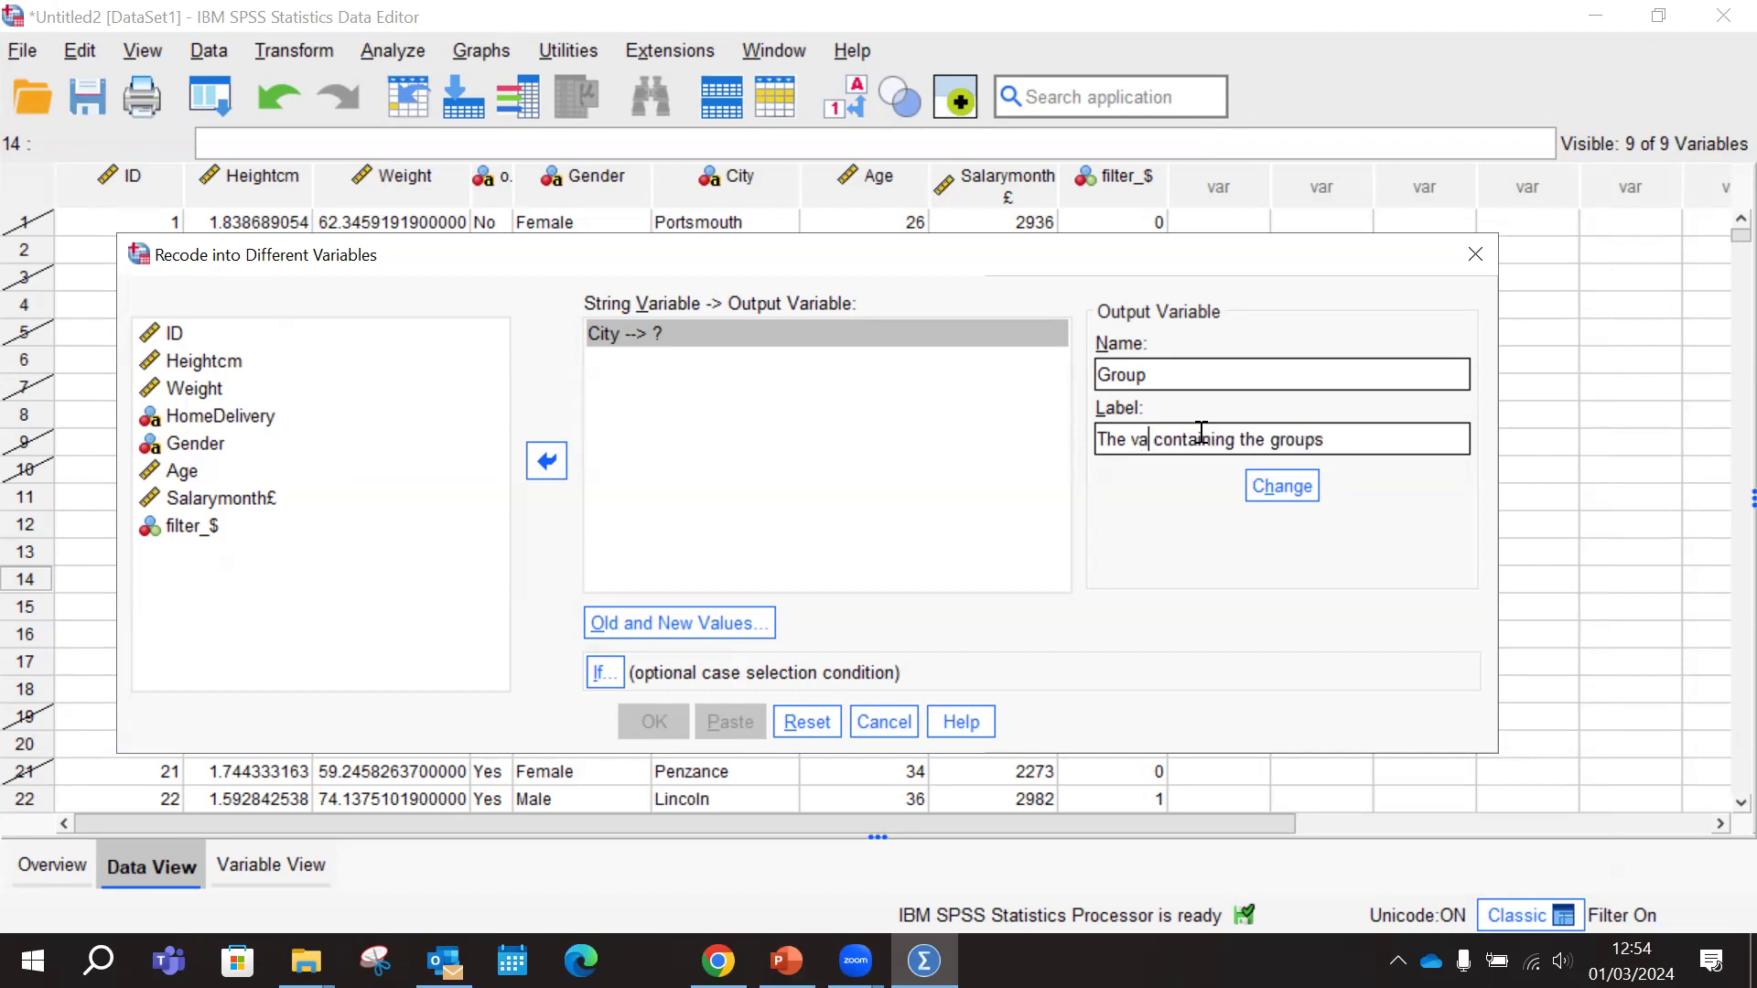
pyautogui.write('able')
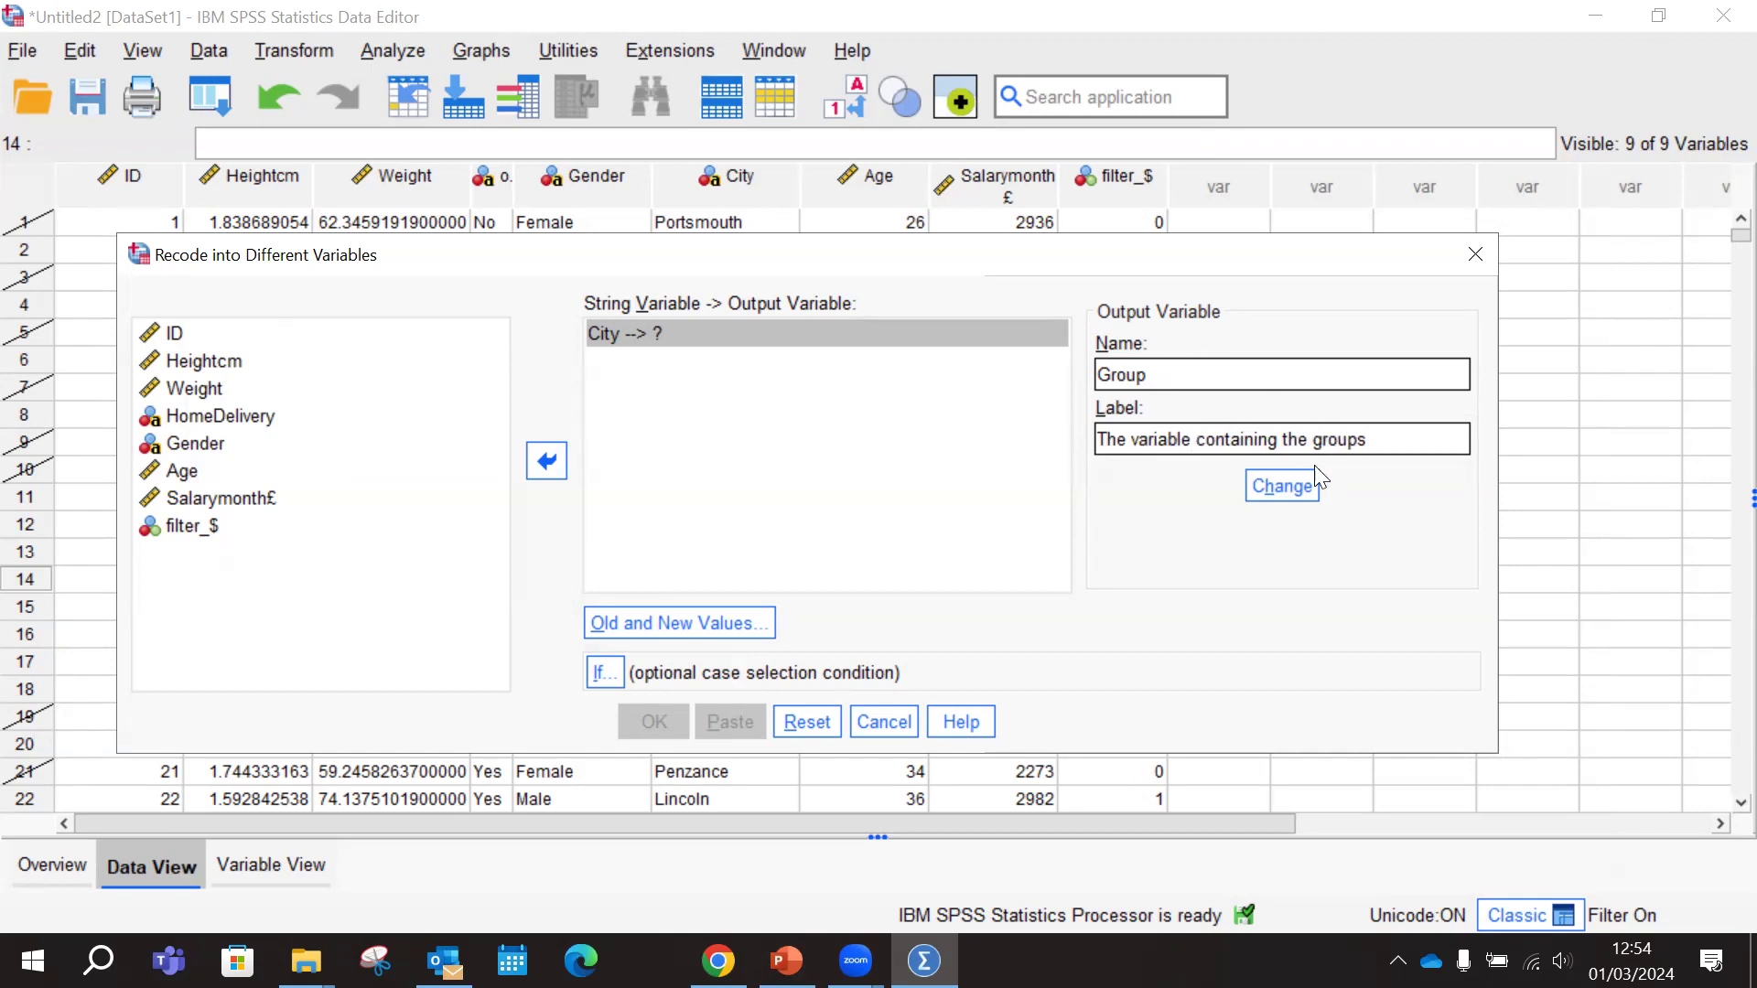
pyautogui.click(1294, 495)
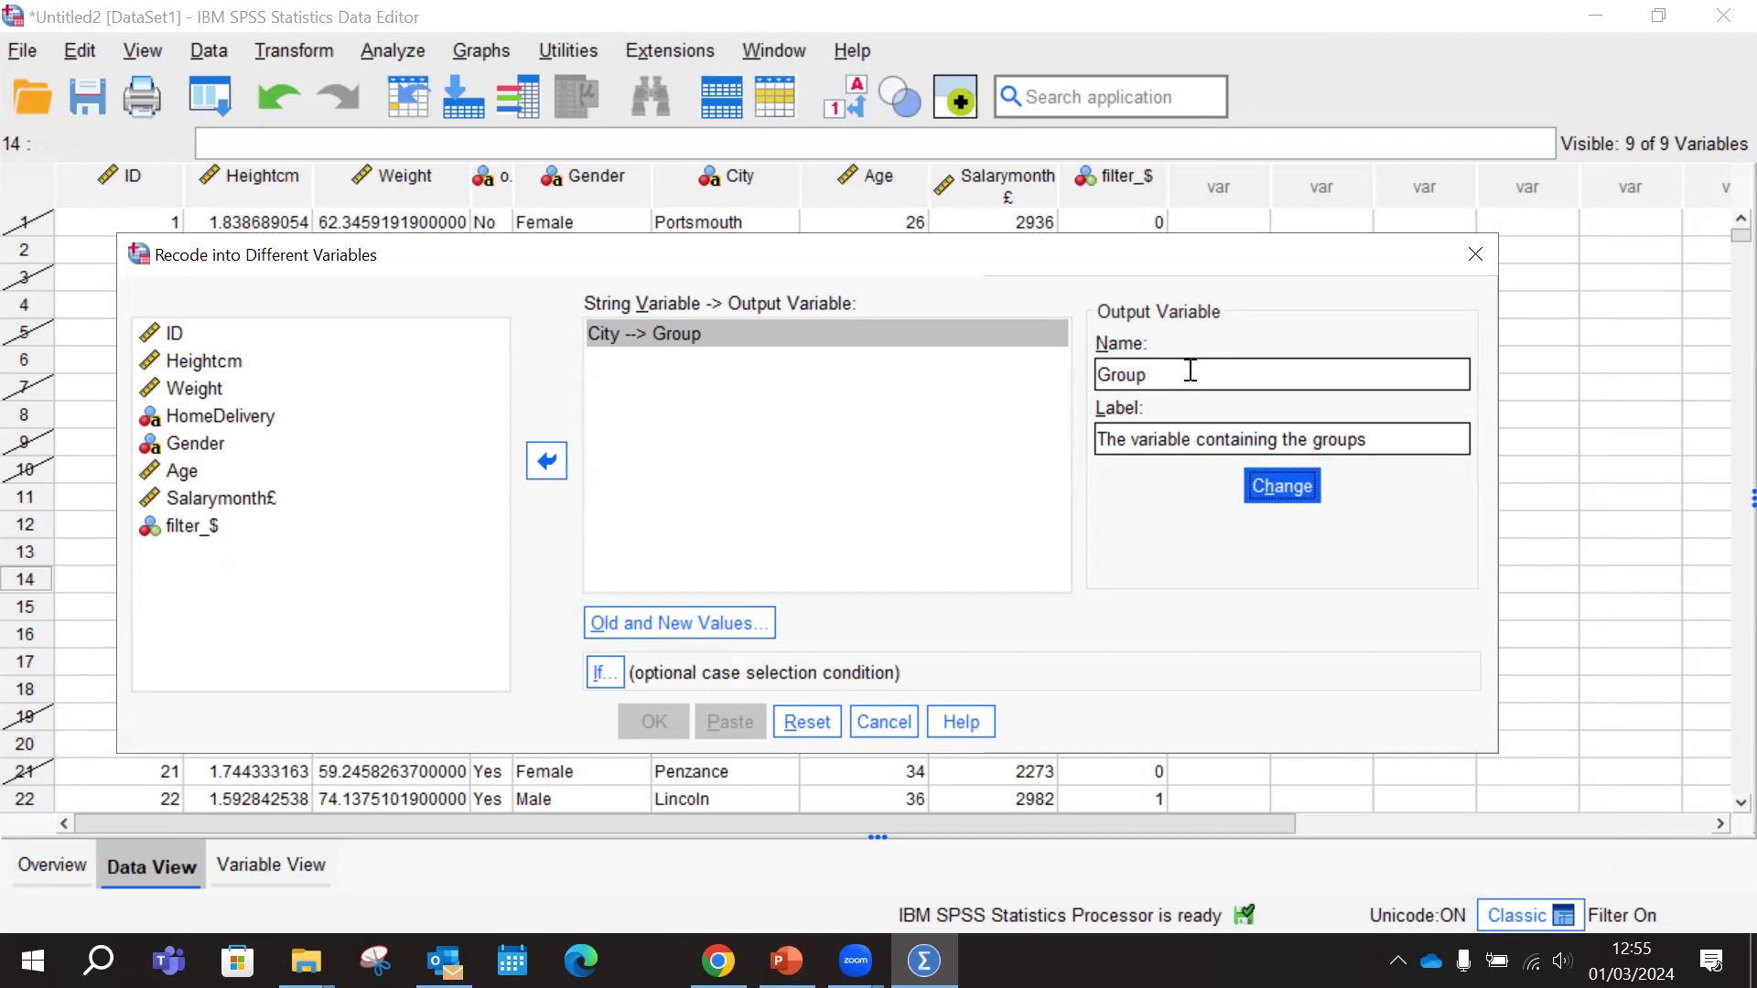
pyautogui.click(1193, 444)
pyautogui.doubleClick(1254, 441)
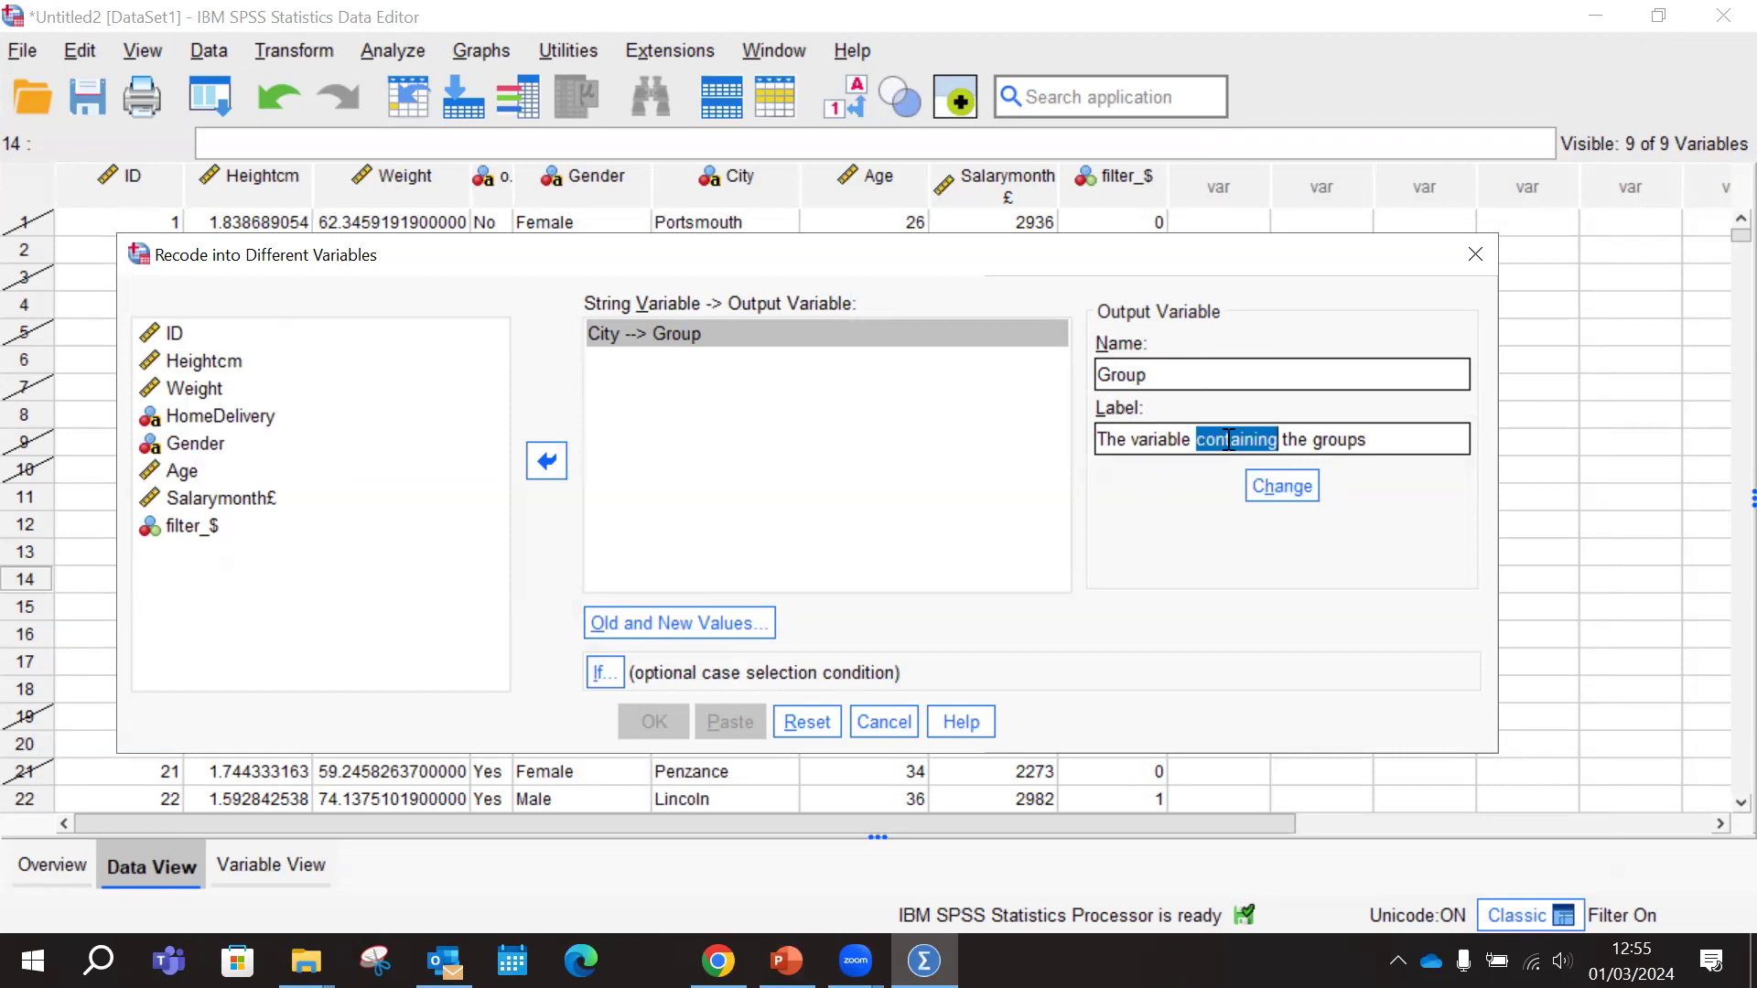
pyautogui.click(1382, 451)
pyautogui.click(1297, 490)
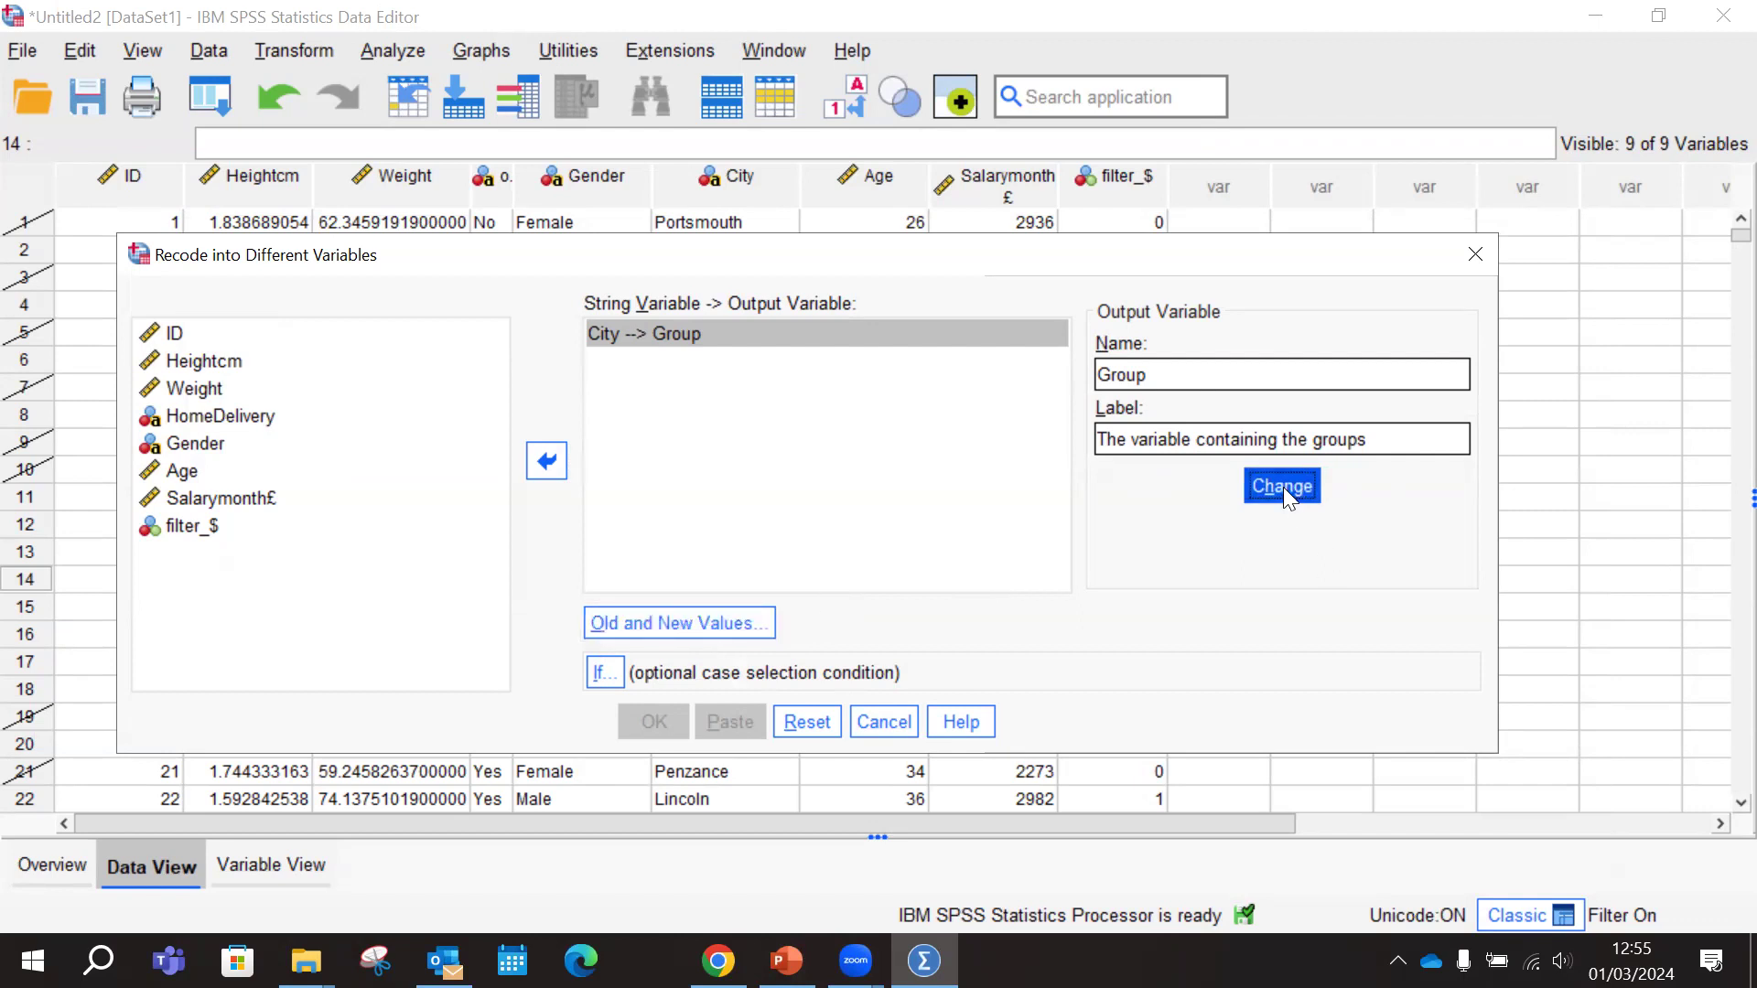
# Open the old and new values settings for City, check the group table in PowerPoint, and return to SPSS
pyautogui.click(608, 335)
pyautogui.click(657, 623)
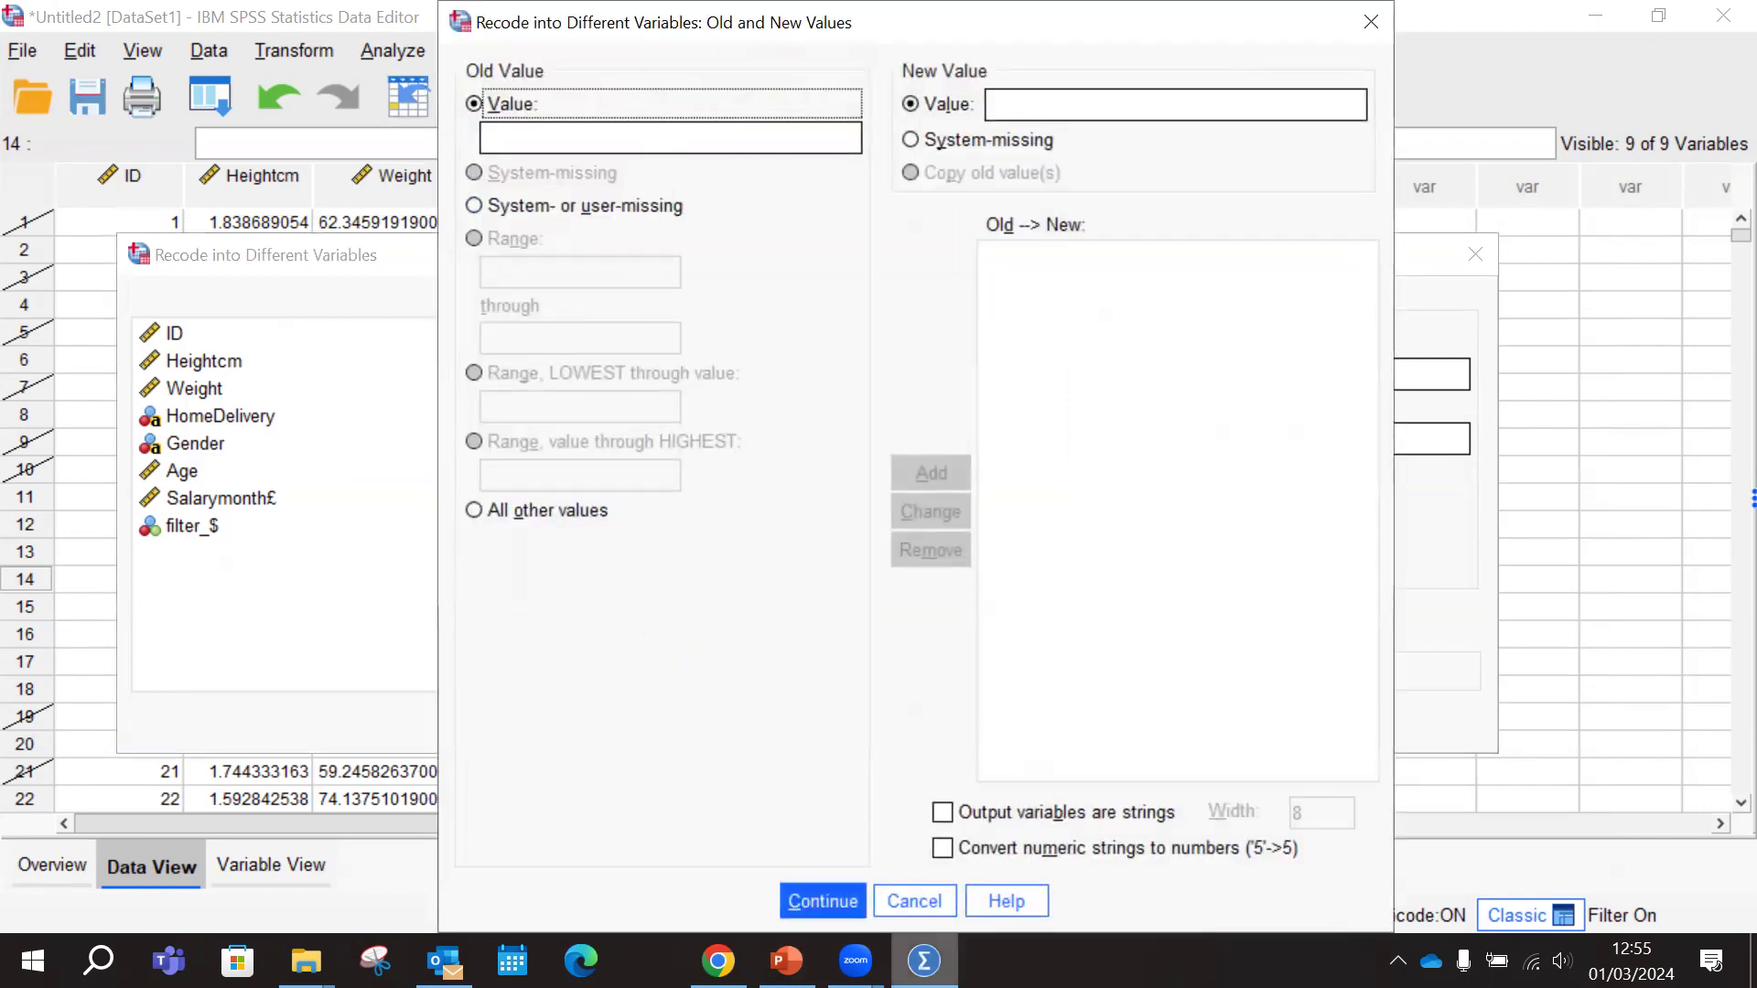
pyautogui.click(786, 961)
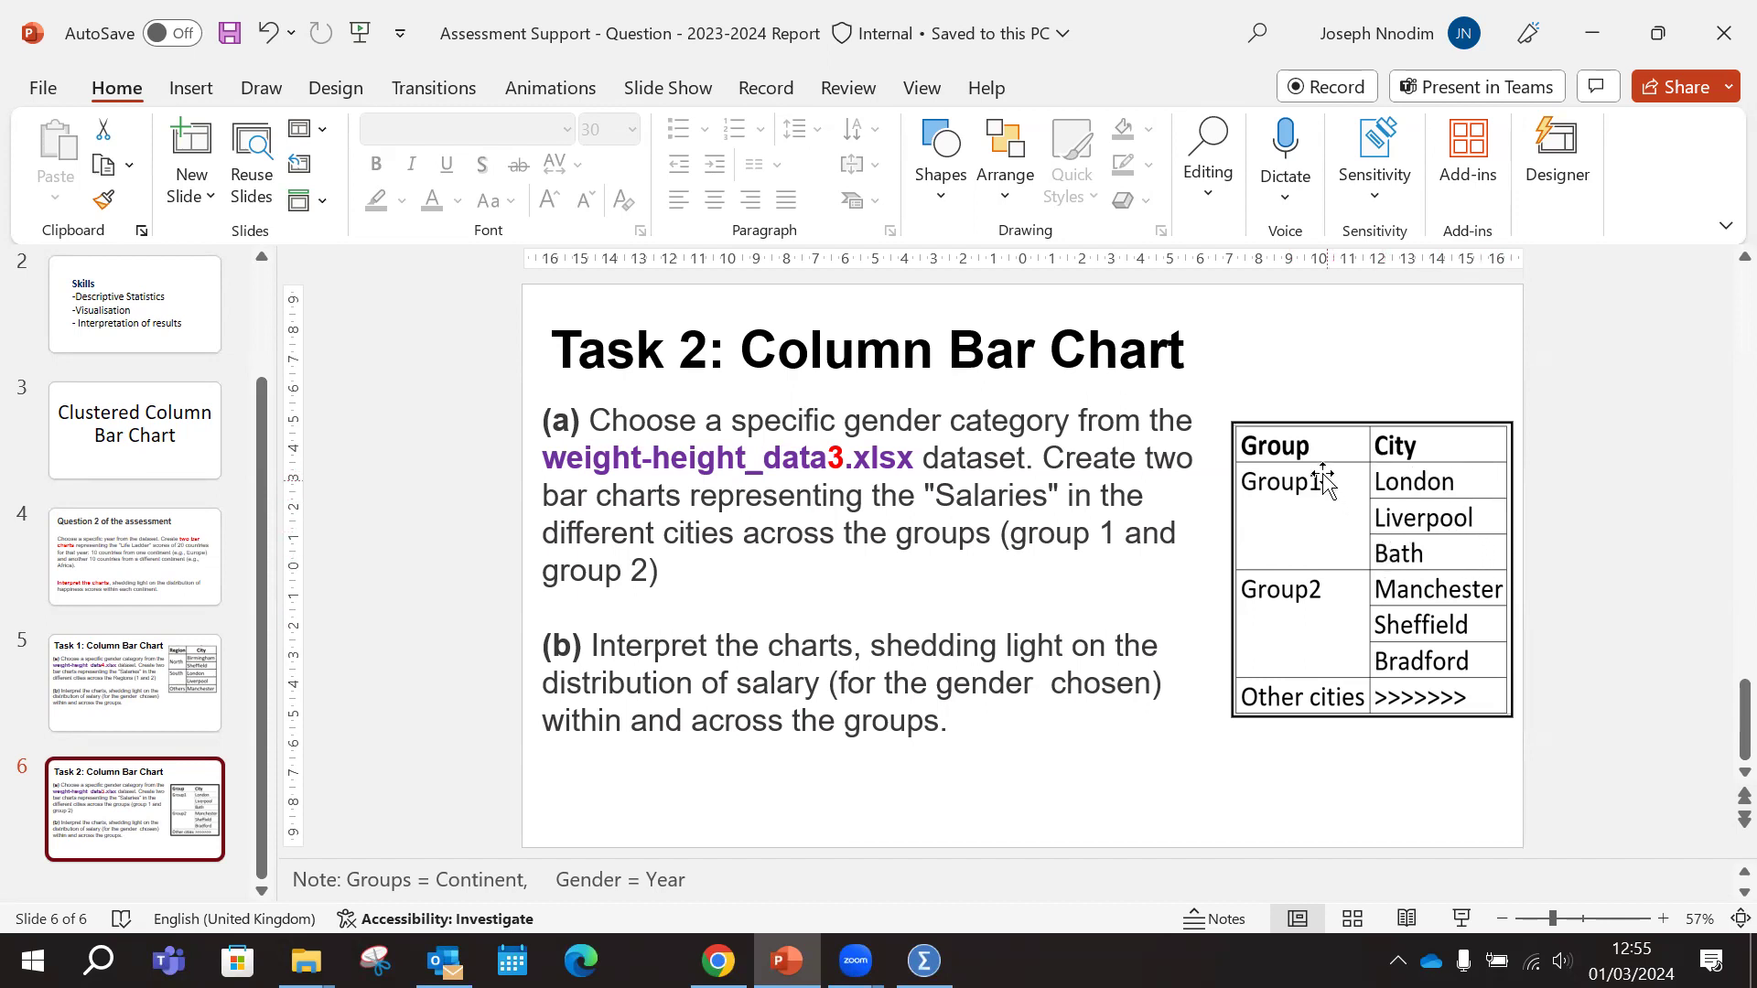
pyautogui.click(923, 961)
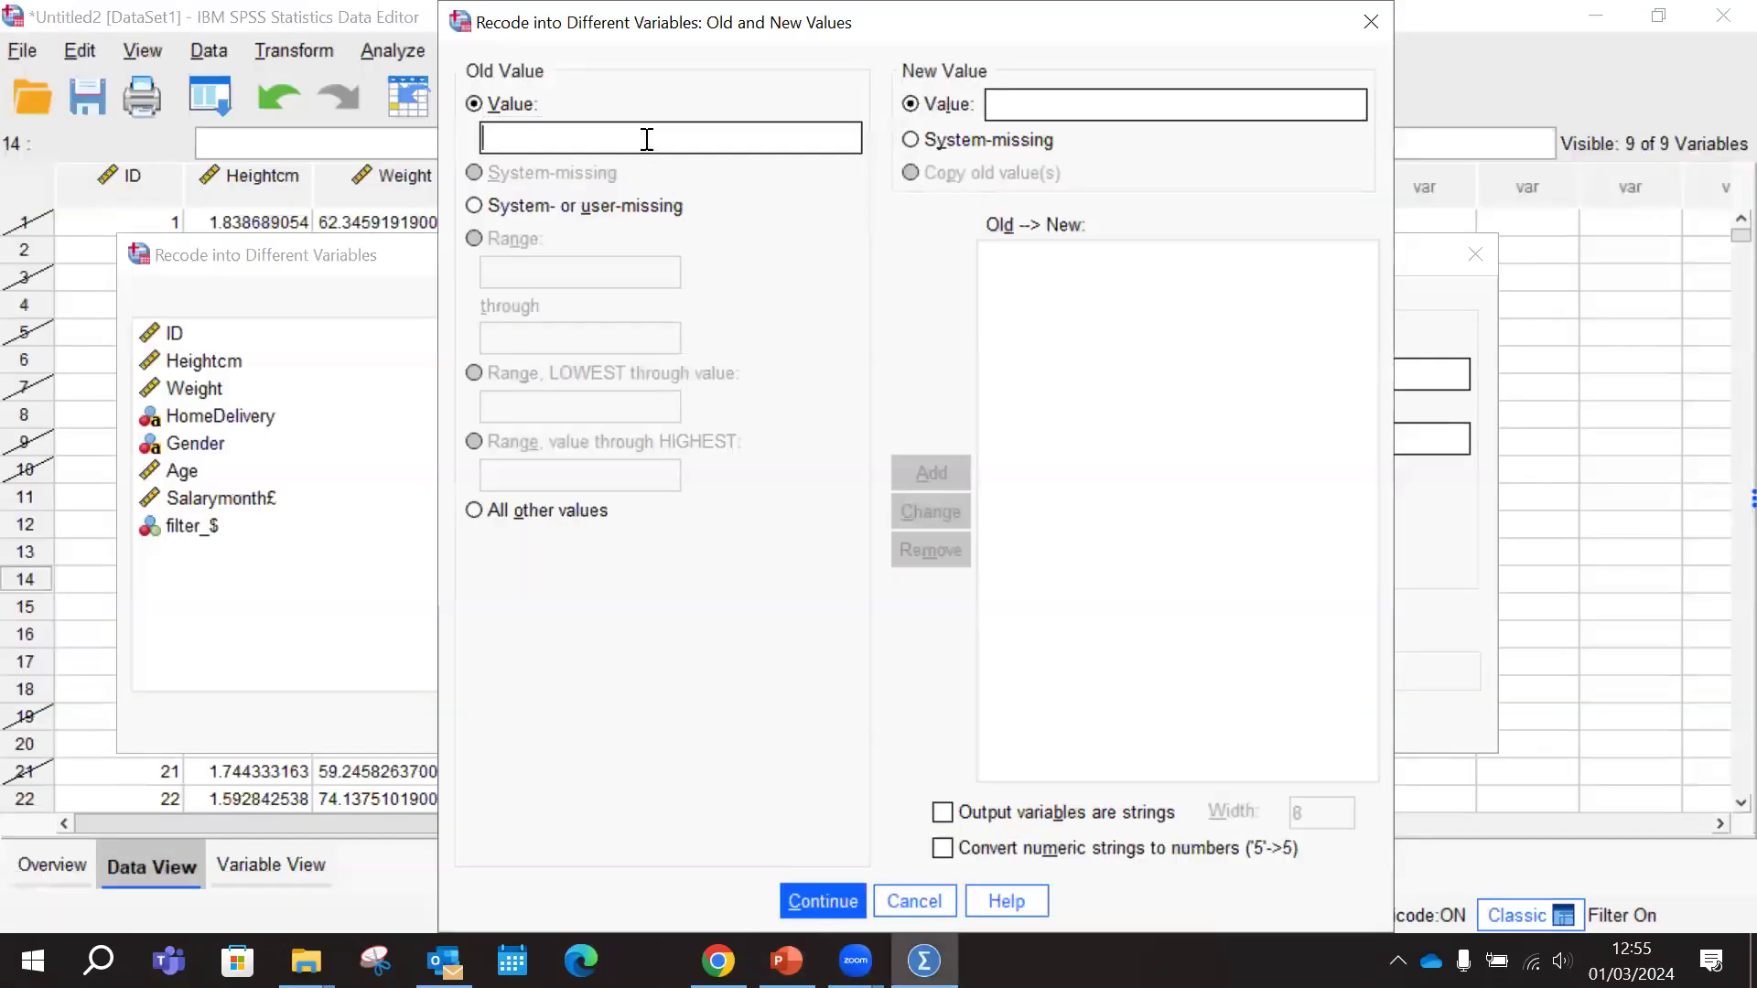
# Make the output variables strings and add a recode rule from old value London to new value Group1
pyautogui.write('London')
pyautogui.click(1006, 107)
pyautogui.click(944, 813)
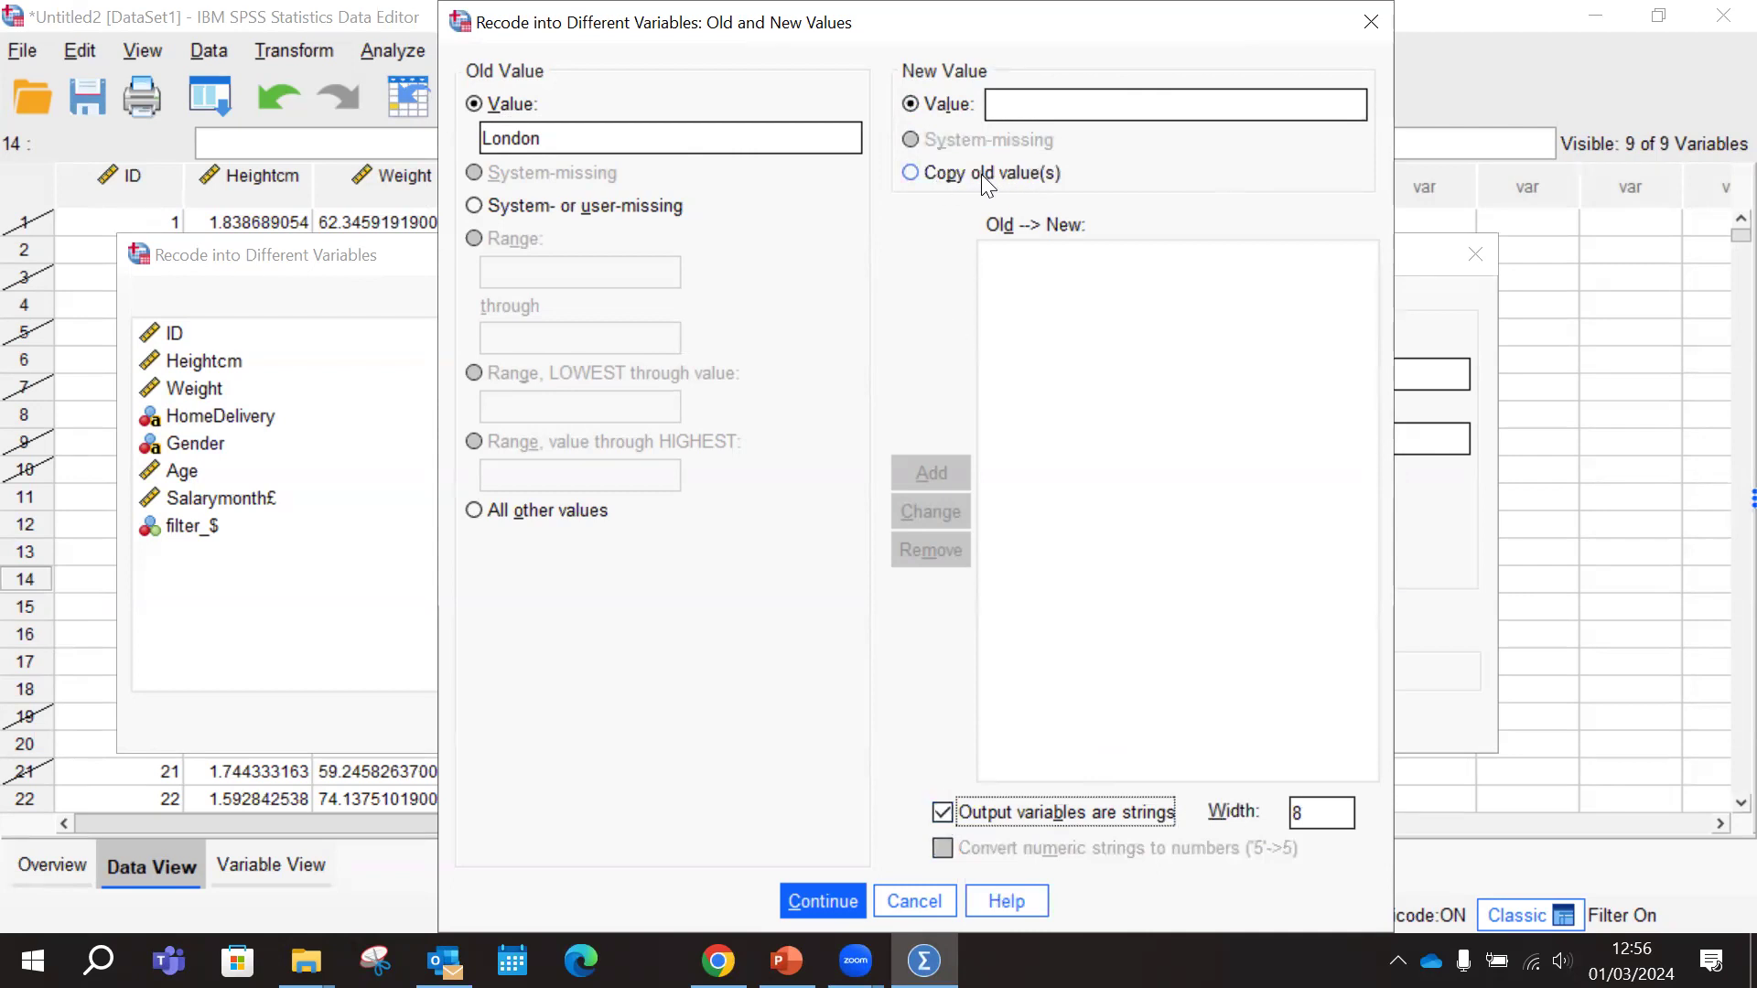
pyautogui.click(946, 815)
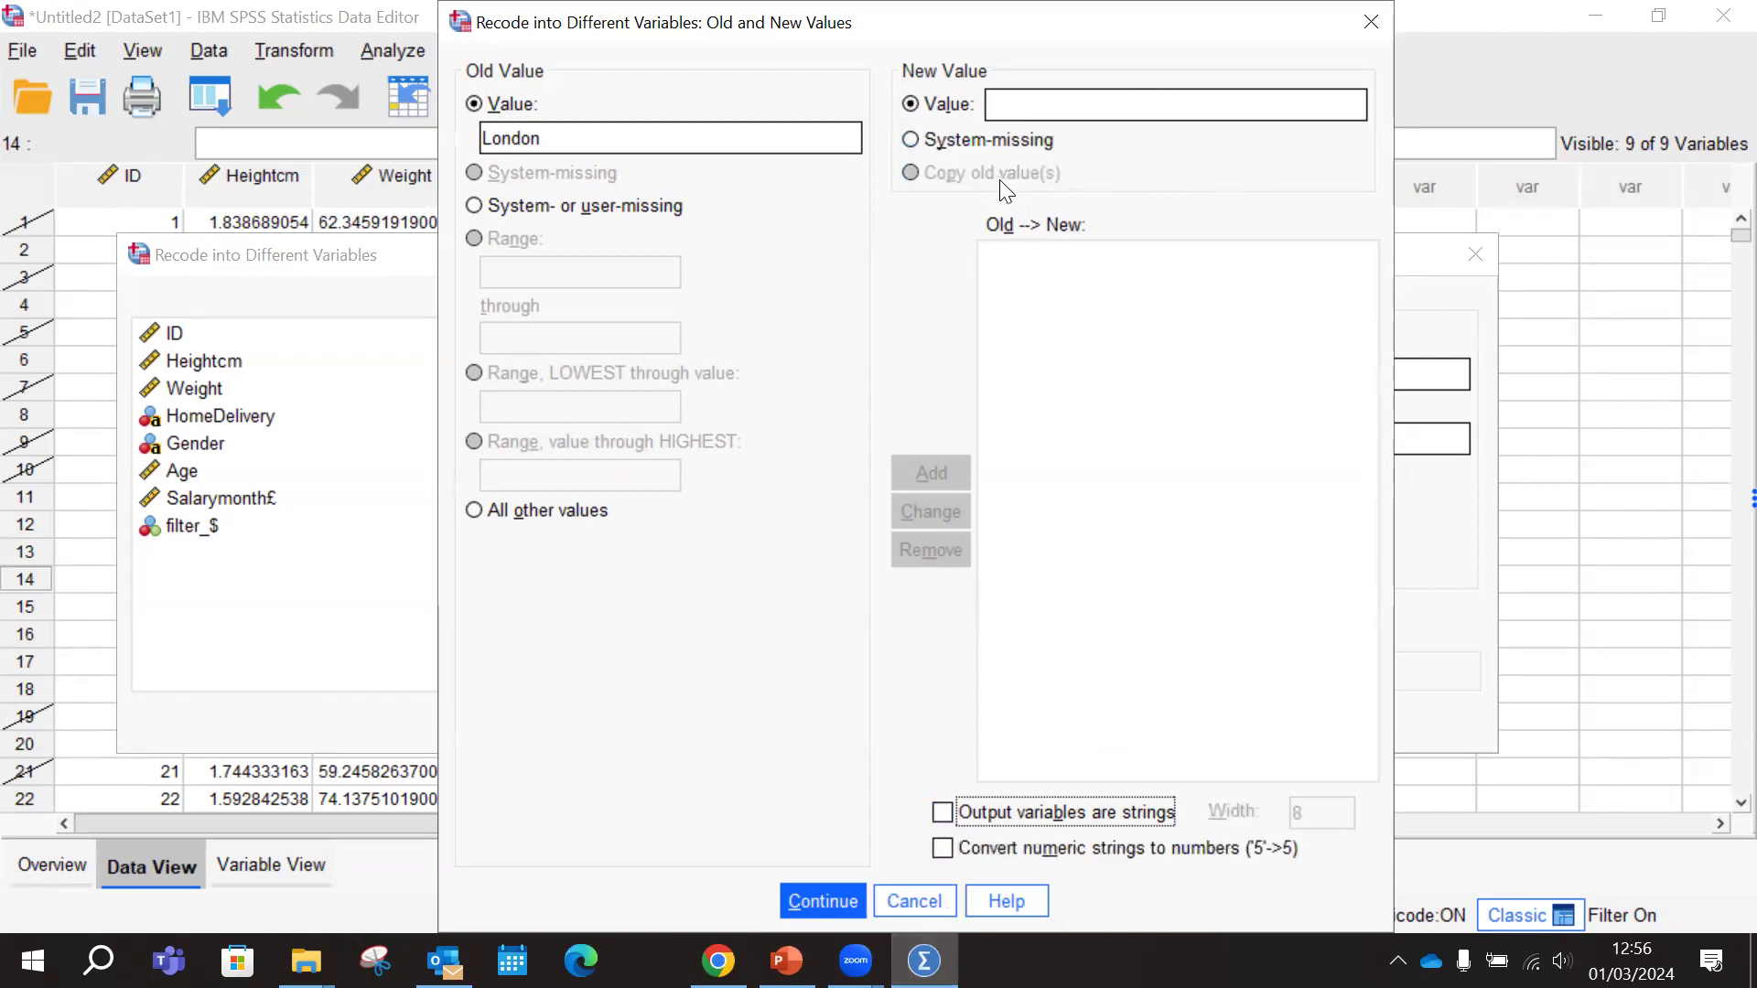
pyautogui.click(941, 817)
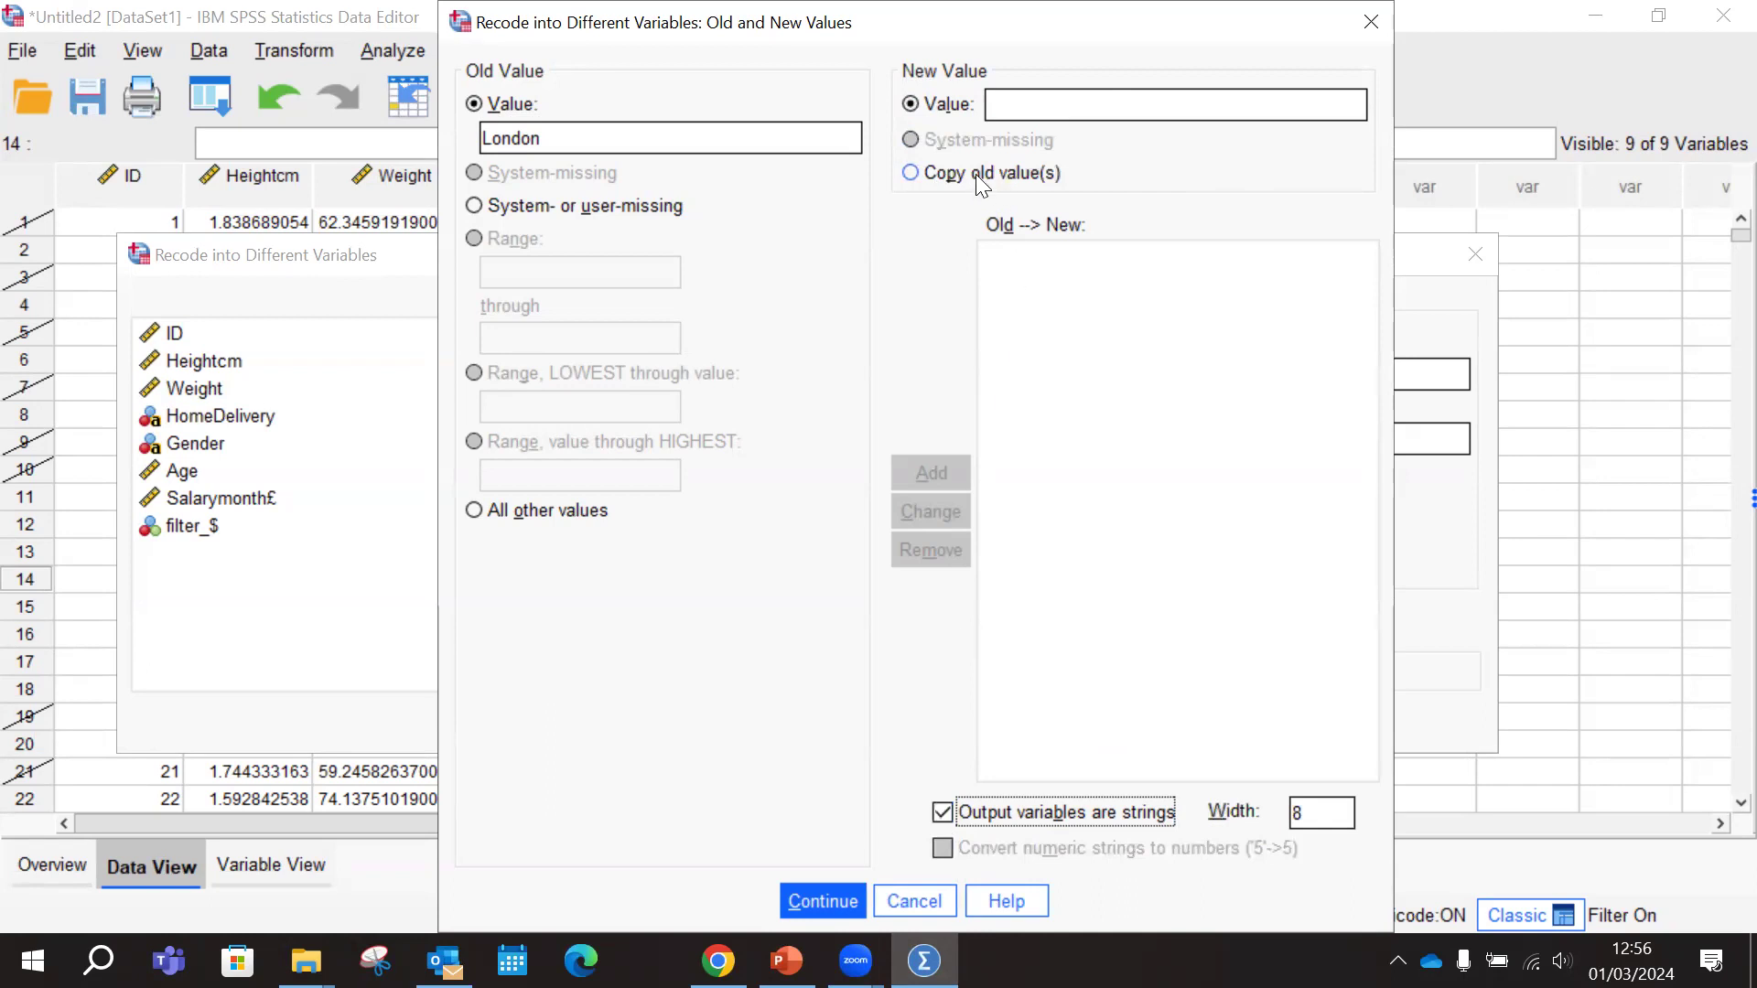
pyautogui.click(1115, 104)
pyautogui.write('Group1')
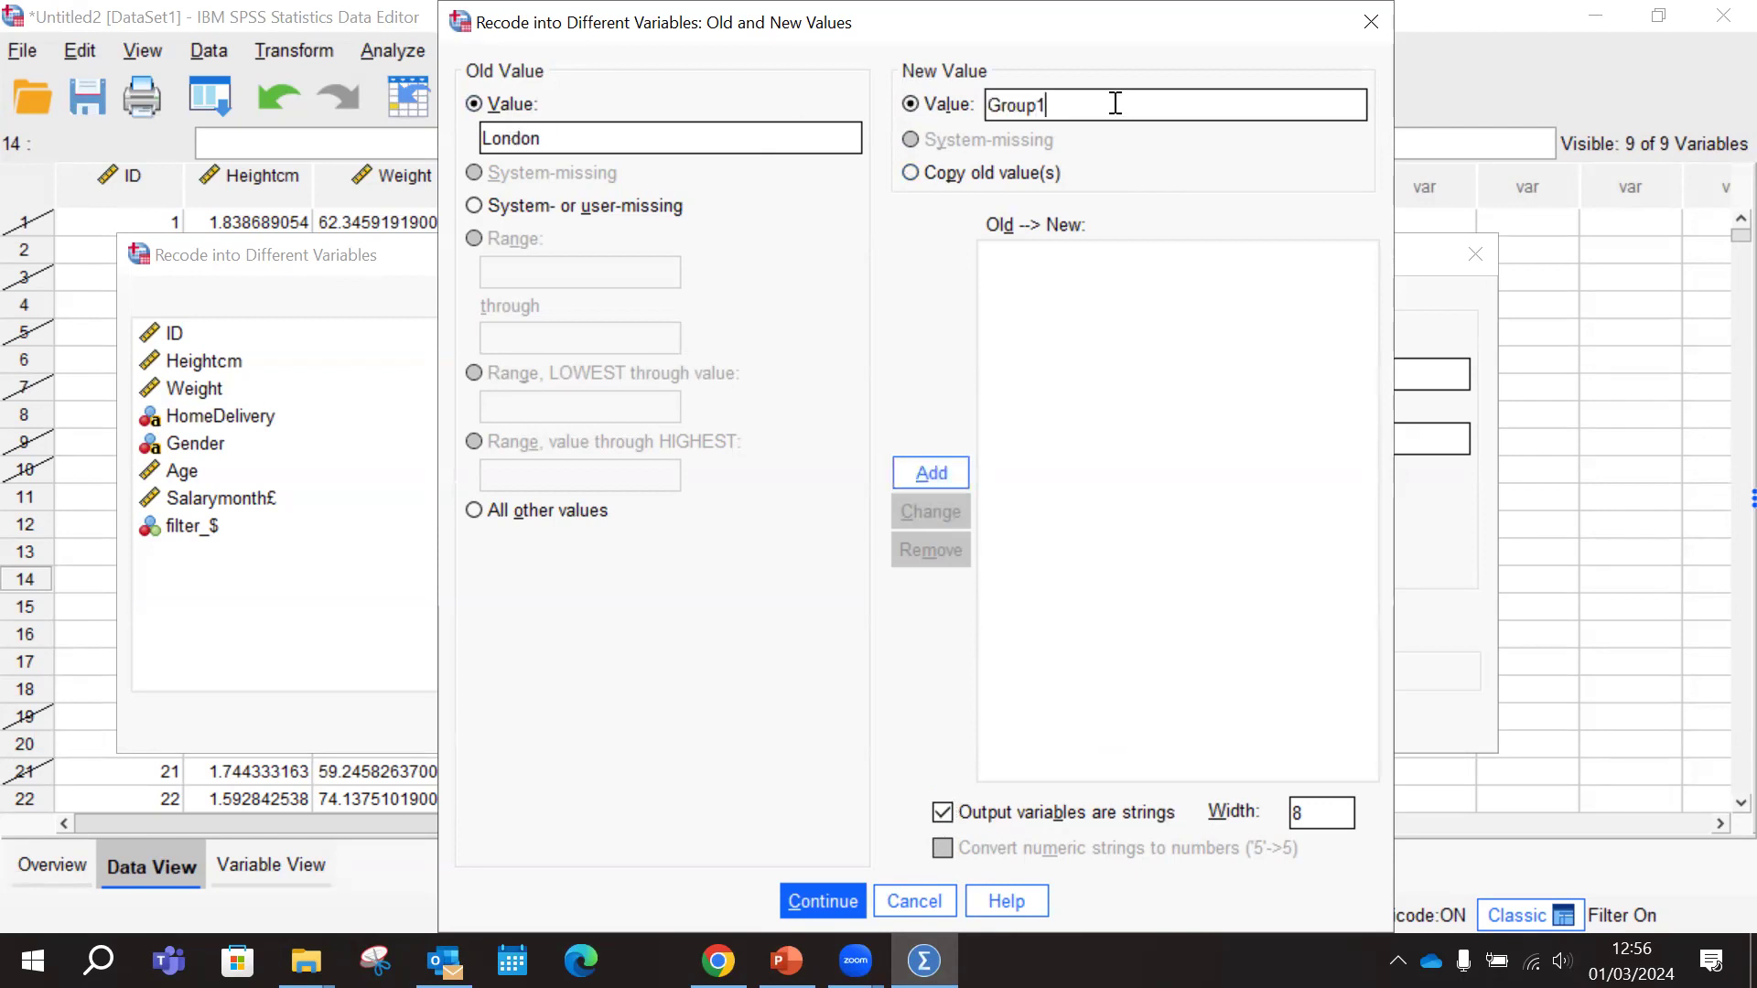
pyautogui.click(929, 474)
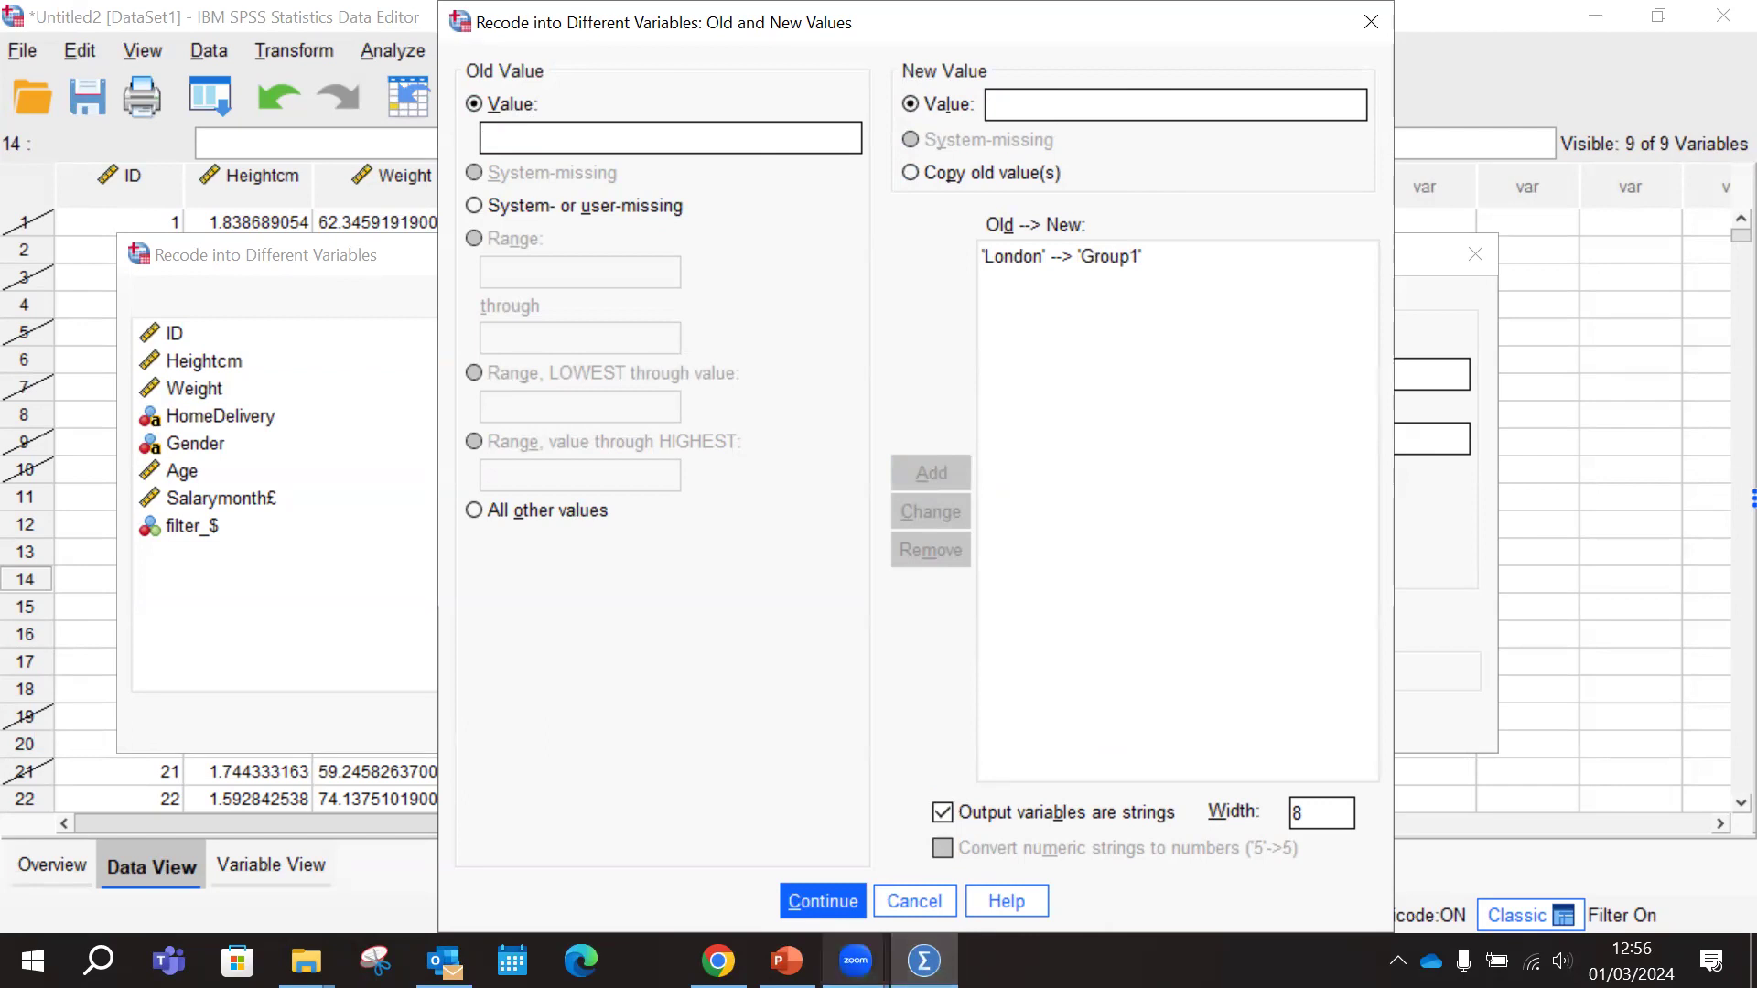
# Check the group table in PowerPoint and, back in SPSS, add a recode rule from old value Liverpool to new value Group1
pyautogui.click(787, 961)
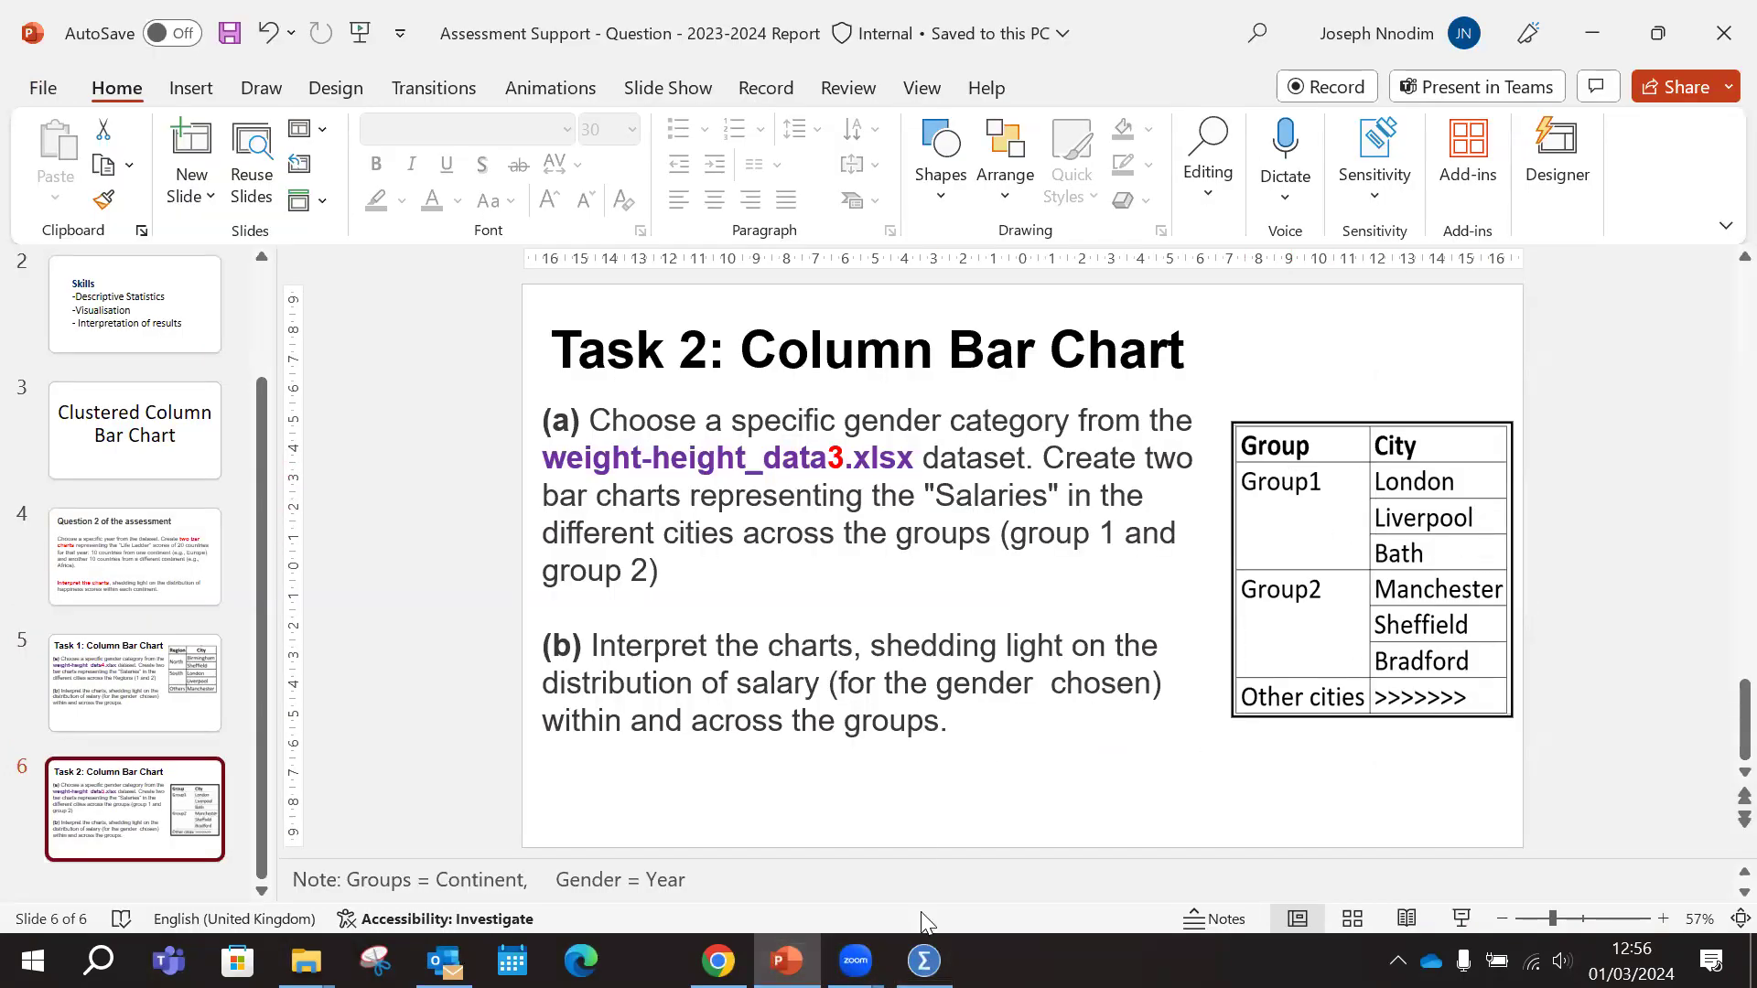
pyautogui.click(924, 961)
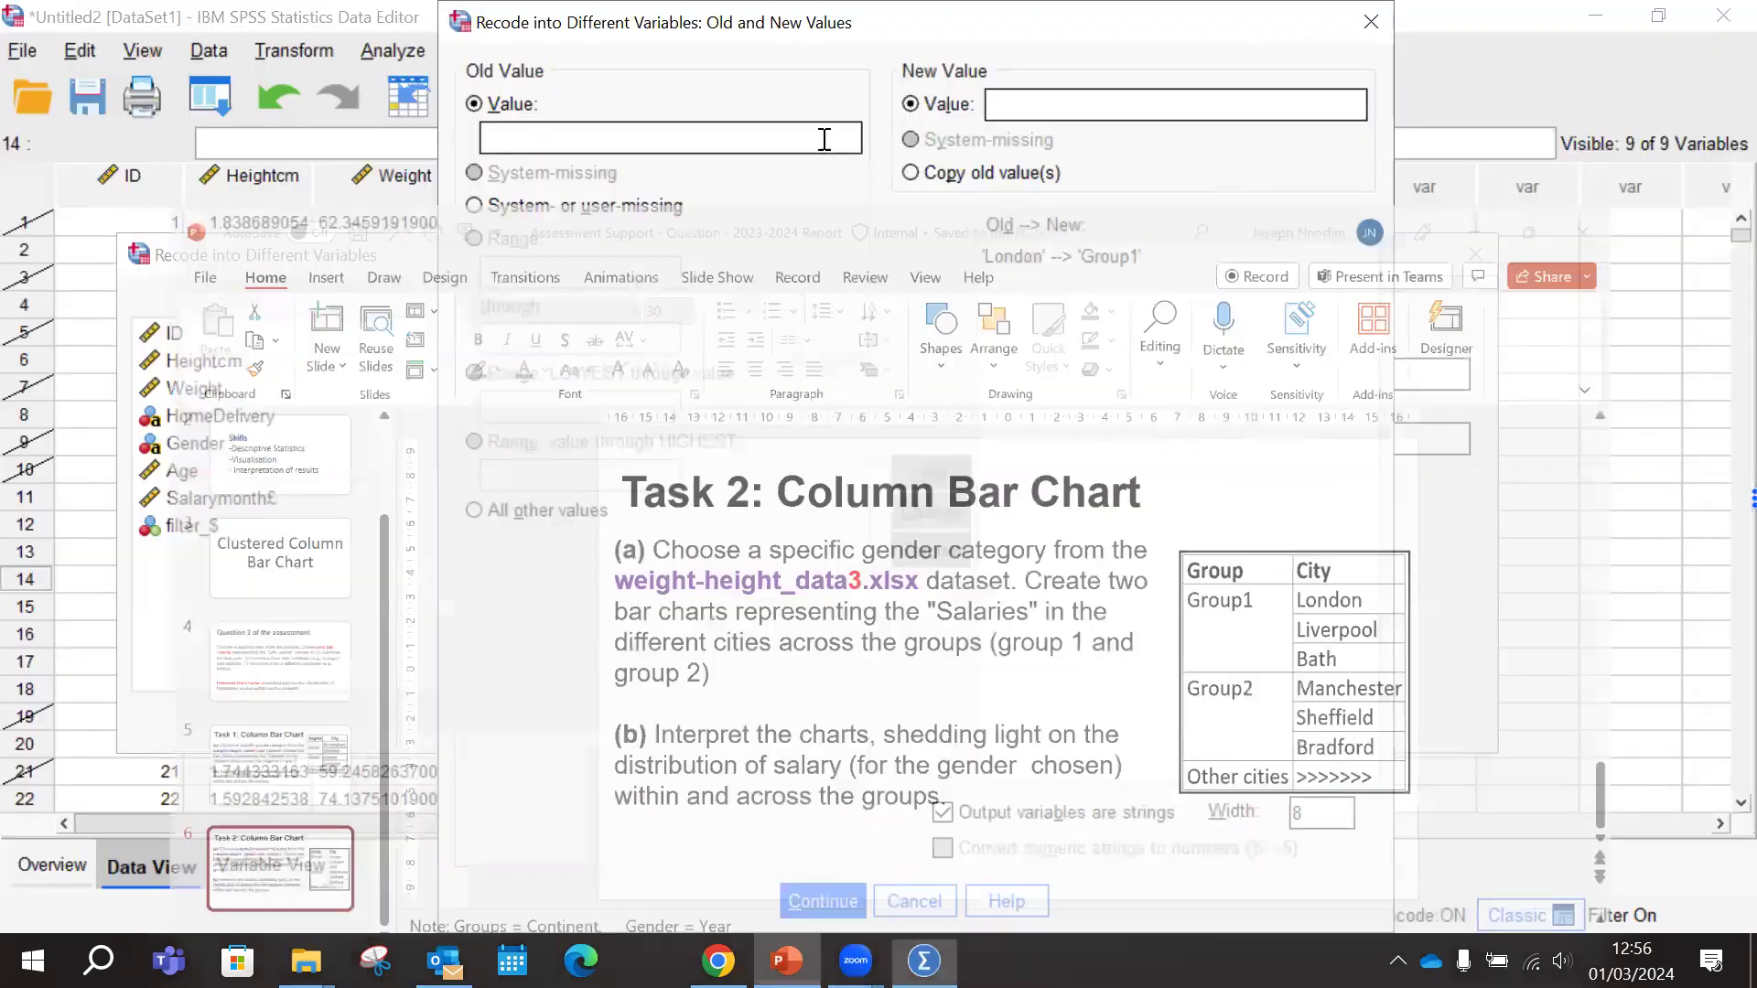
pyautogui.click(661, 137)
pyautogui.write('Liverpool')
pyautogui.press('Tab')
pyautogui.press('Tab')
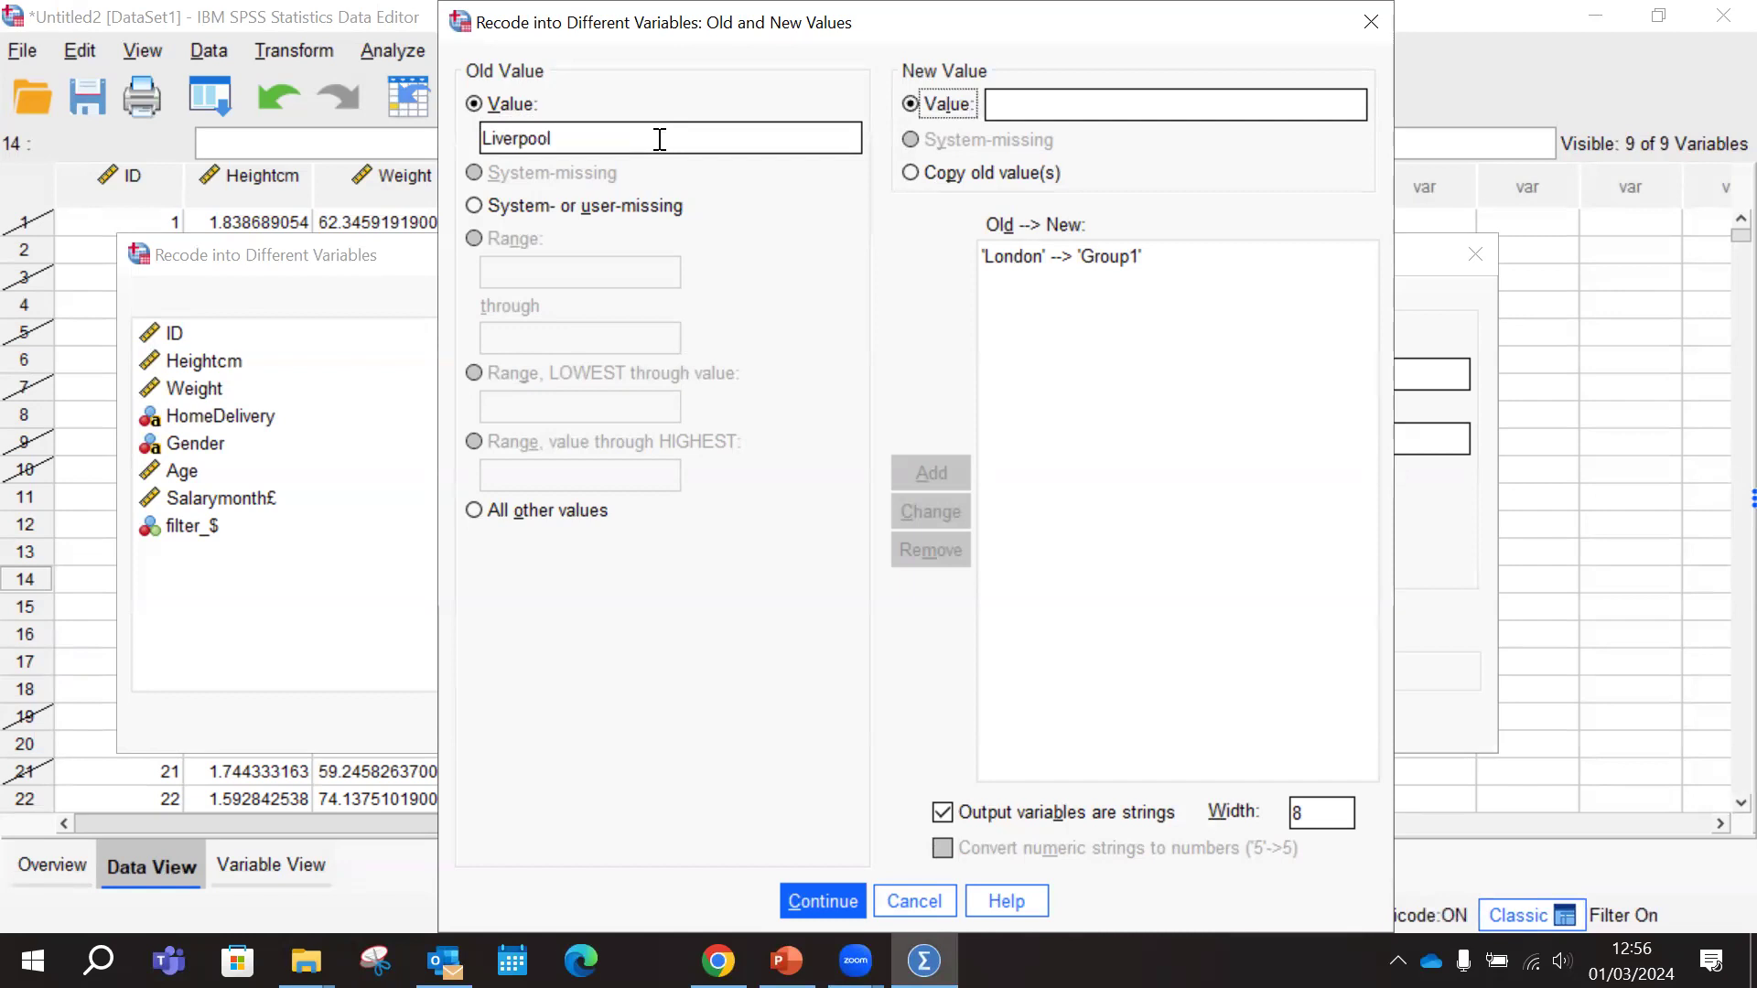
pyautogui.write('Group1')
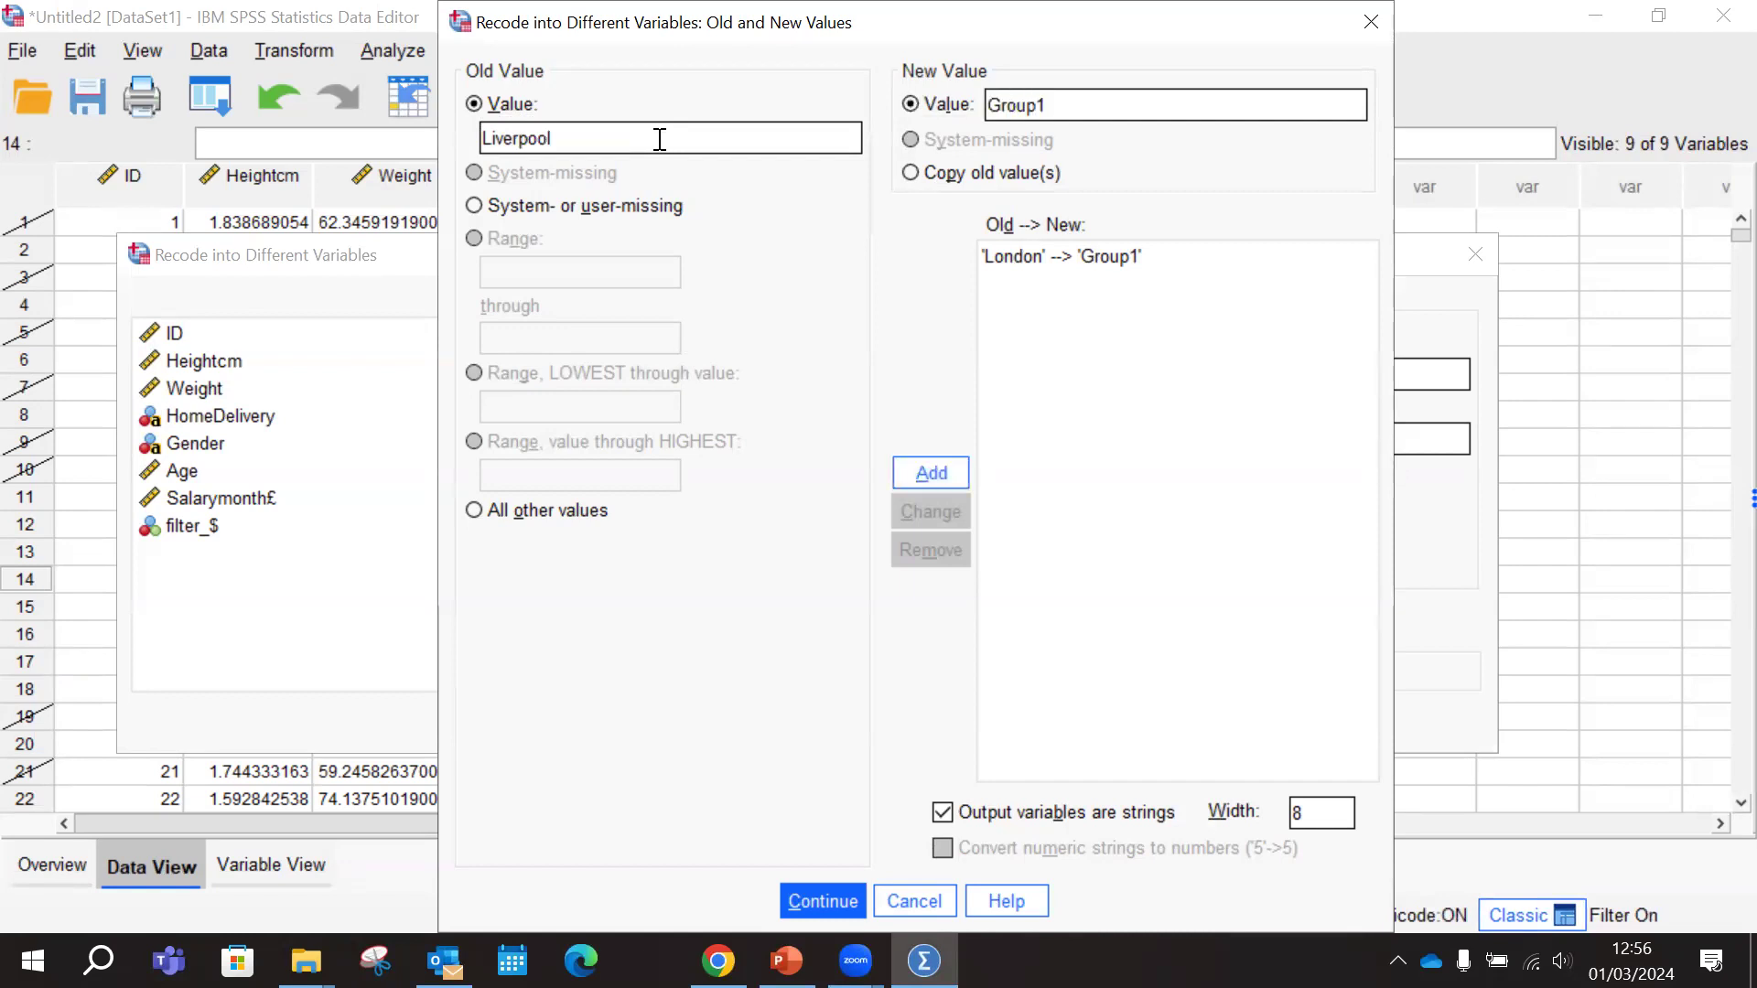
pyautogui.click(923, 469)
# Add a recode rule from old value Bath to new value Group1
pyautogui.click(593, 139)
pyautogui.write('Bath')
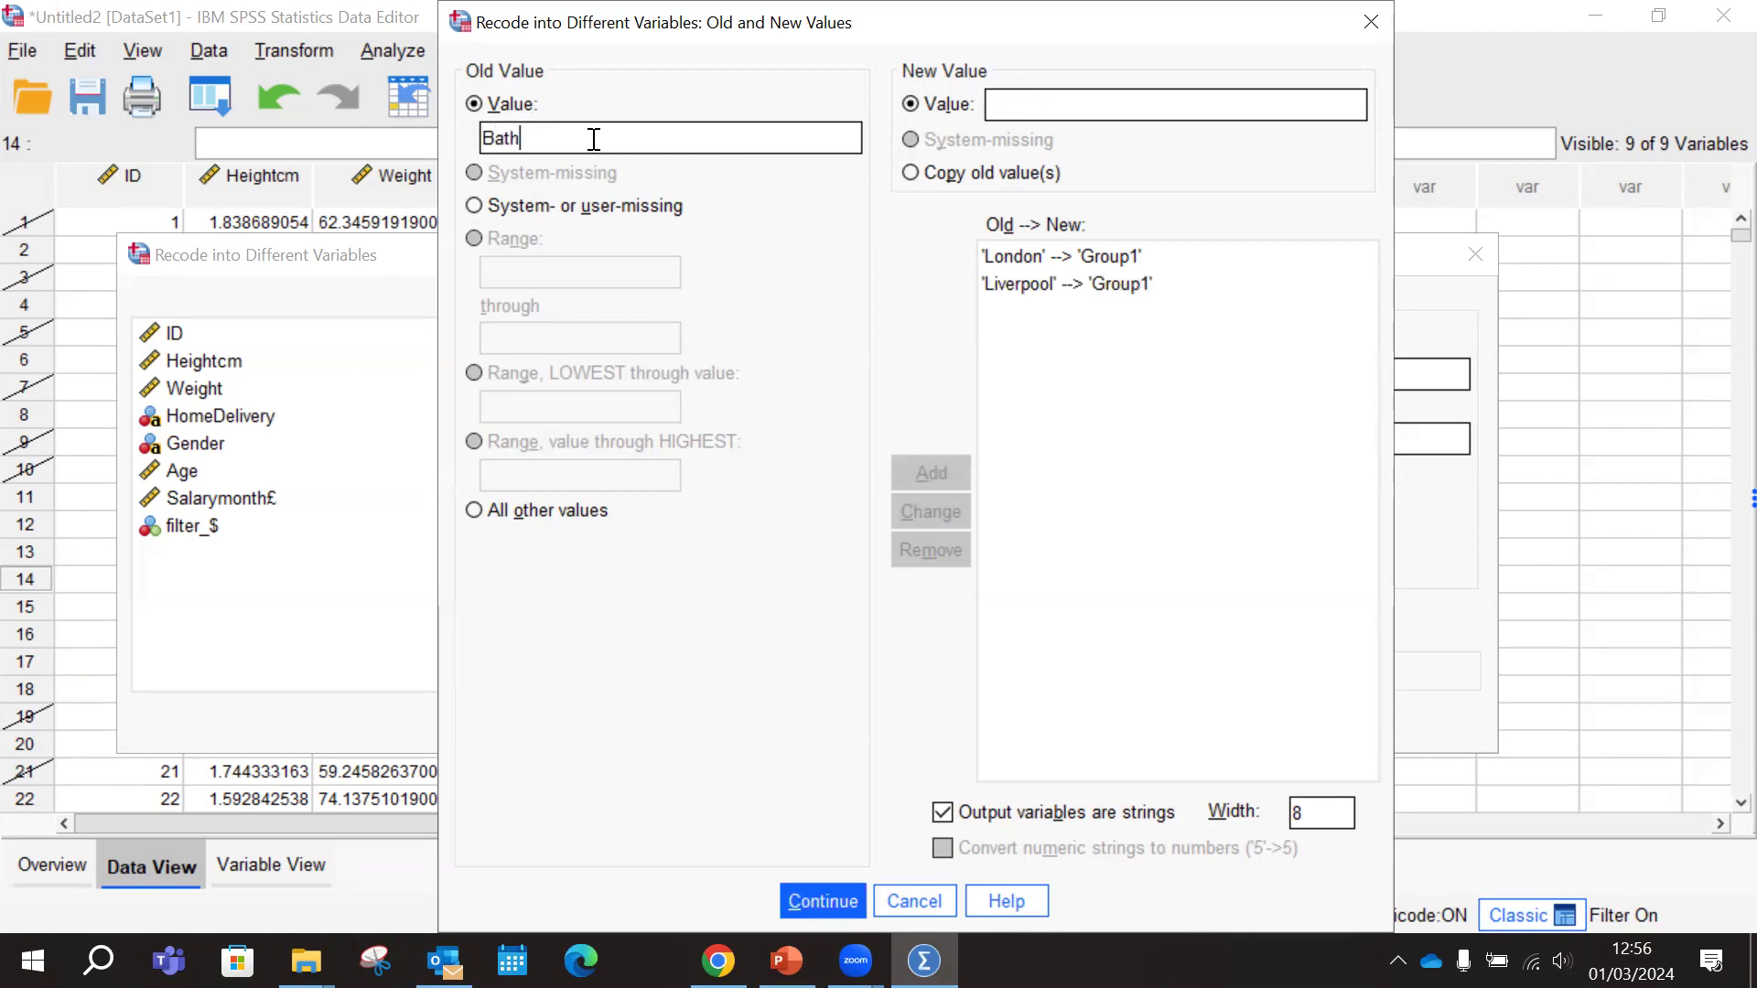
pyautogui.press('Tab')
pyautogui.write('Group1')
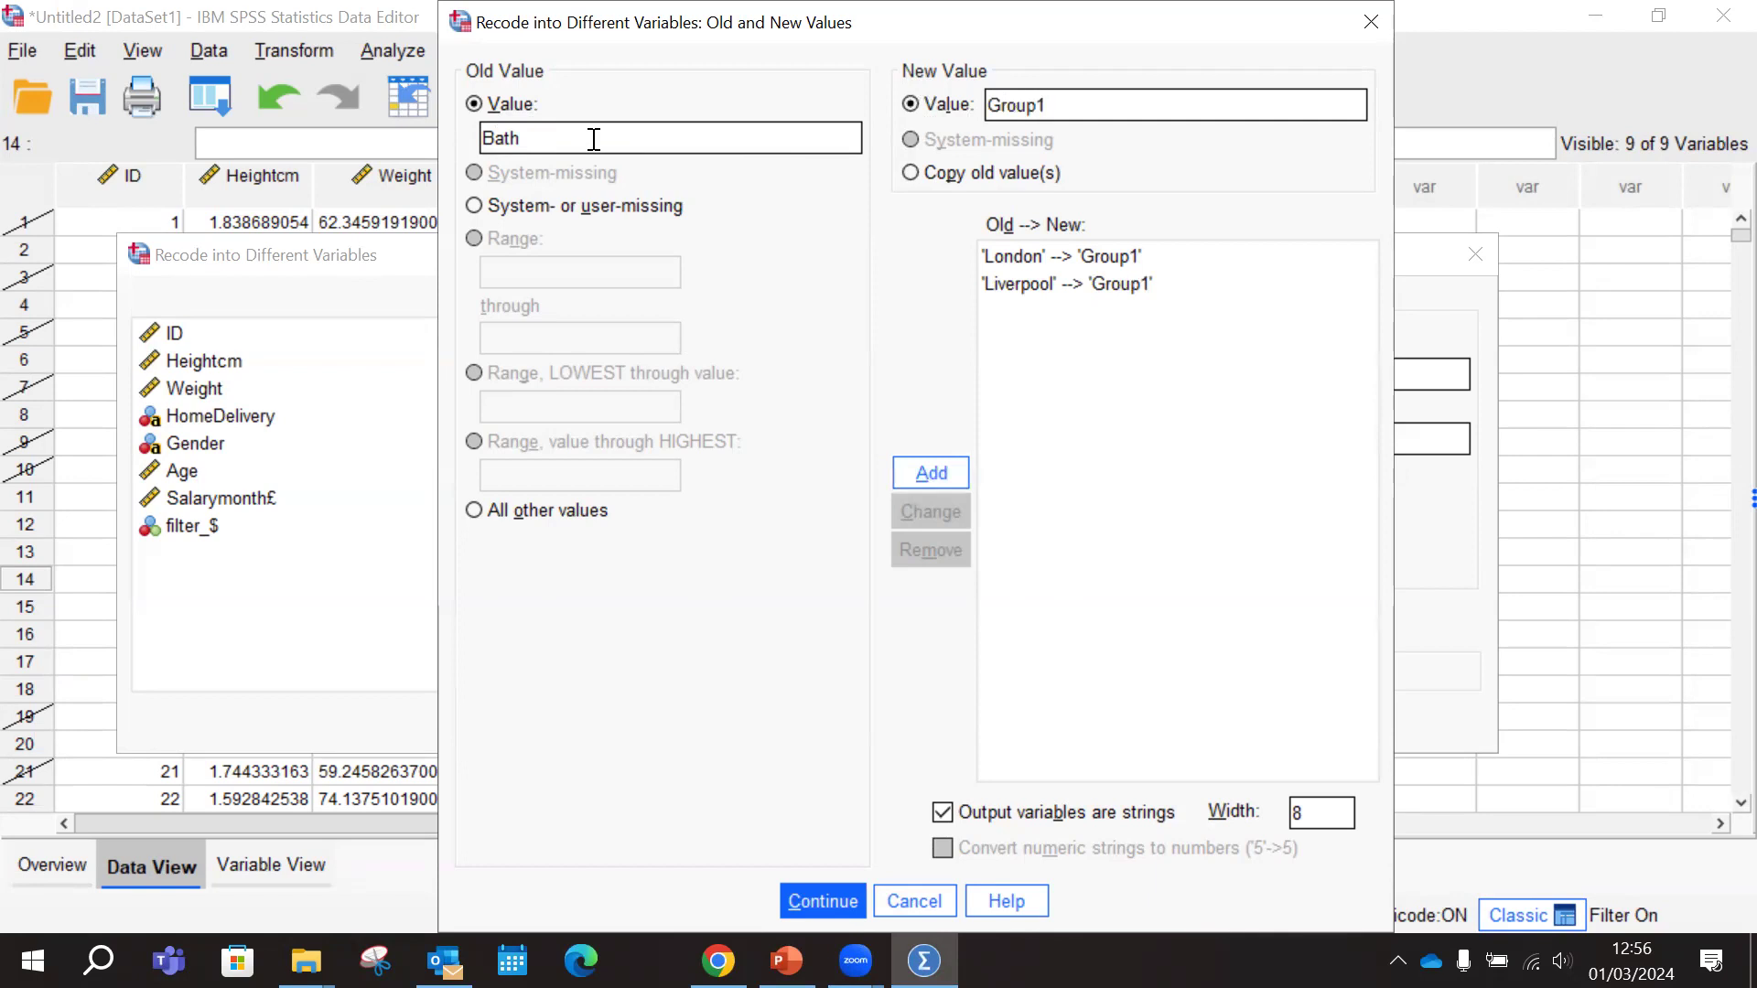
pyautogui.click(928, 474)
# Check the group table in PowerPoint and, back in SPSS, add a recode rule from old value Manchester to new value Group2
pyautogui.click(787, 960)
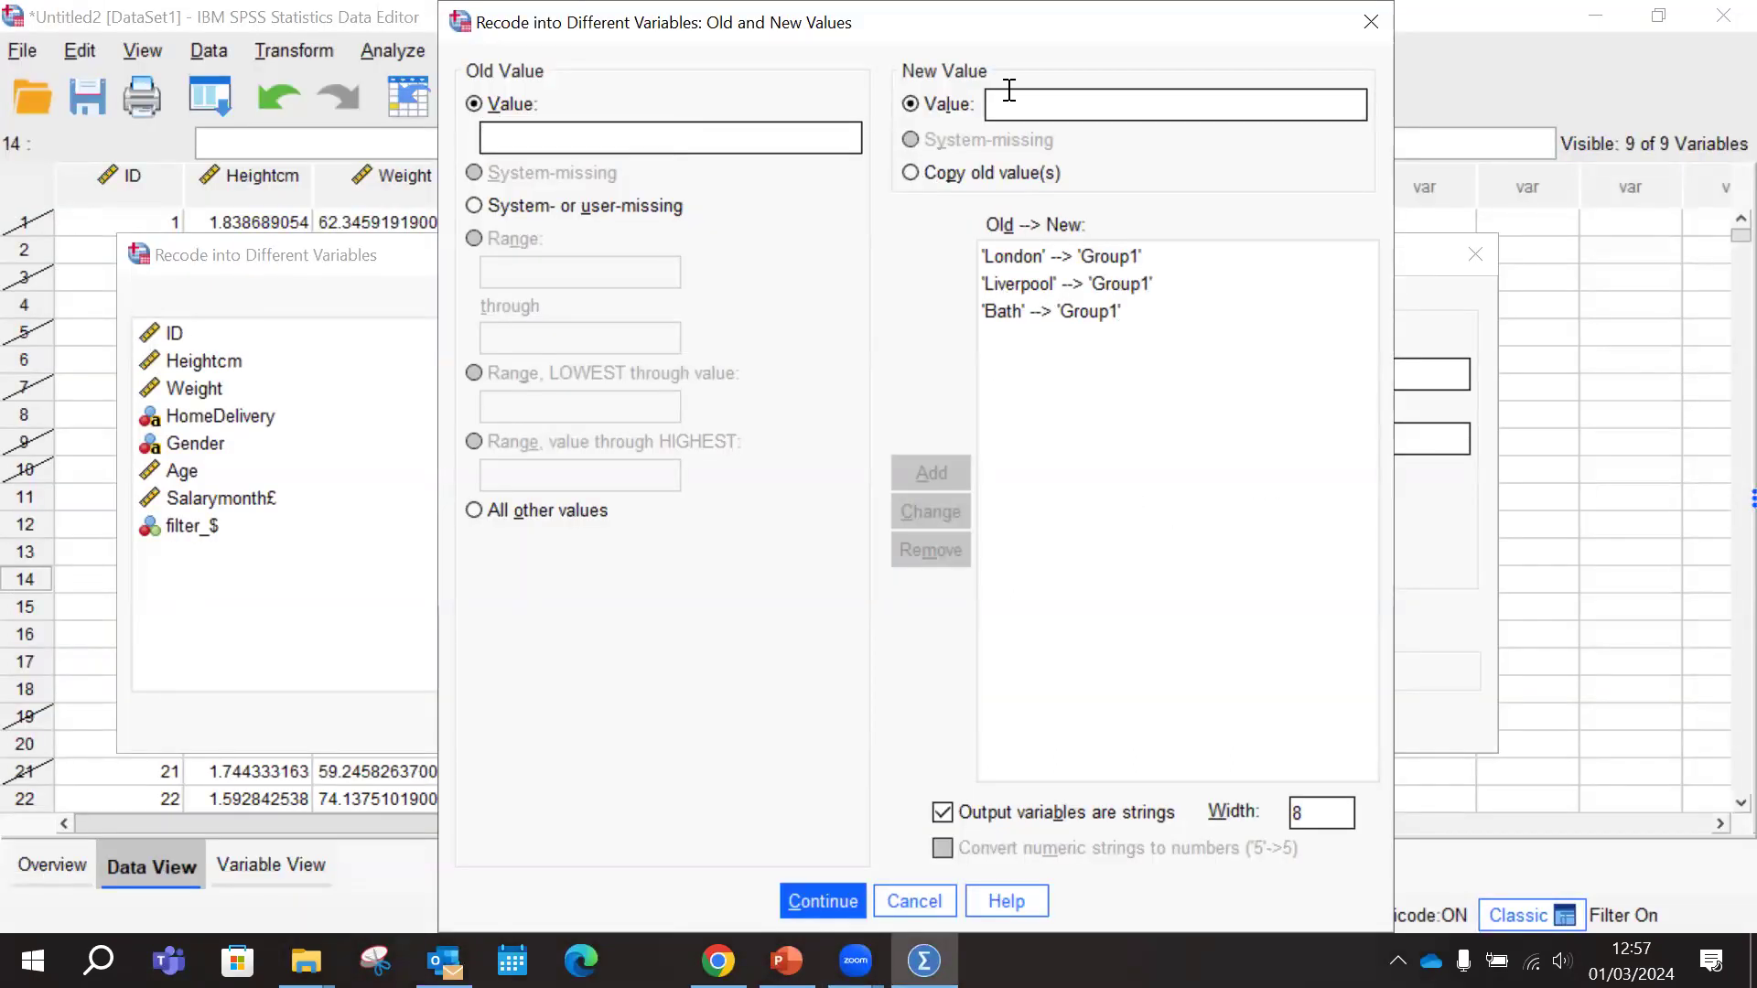
pyautogui.click(669, 139)
pyautogui.write('Manchester')
pyautogui.press('Tab')
pyautogui.press('Tab')
pyautogui.write('Group2')
pyautogui.click(945, 471)
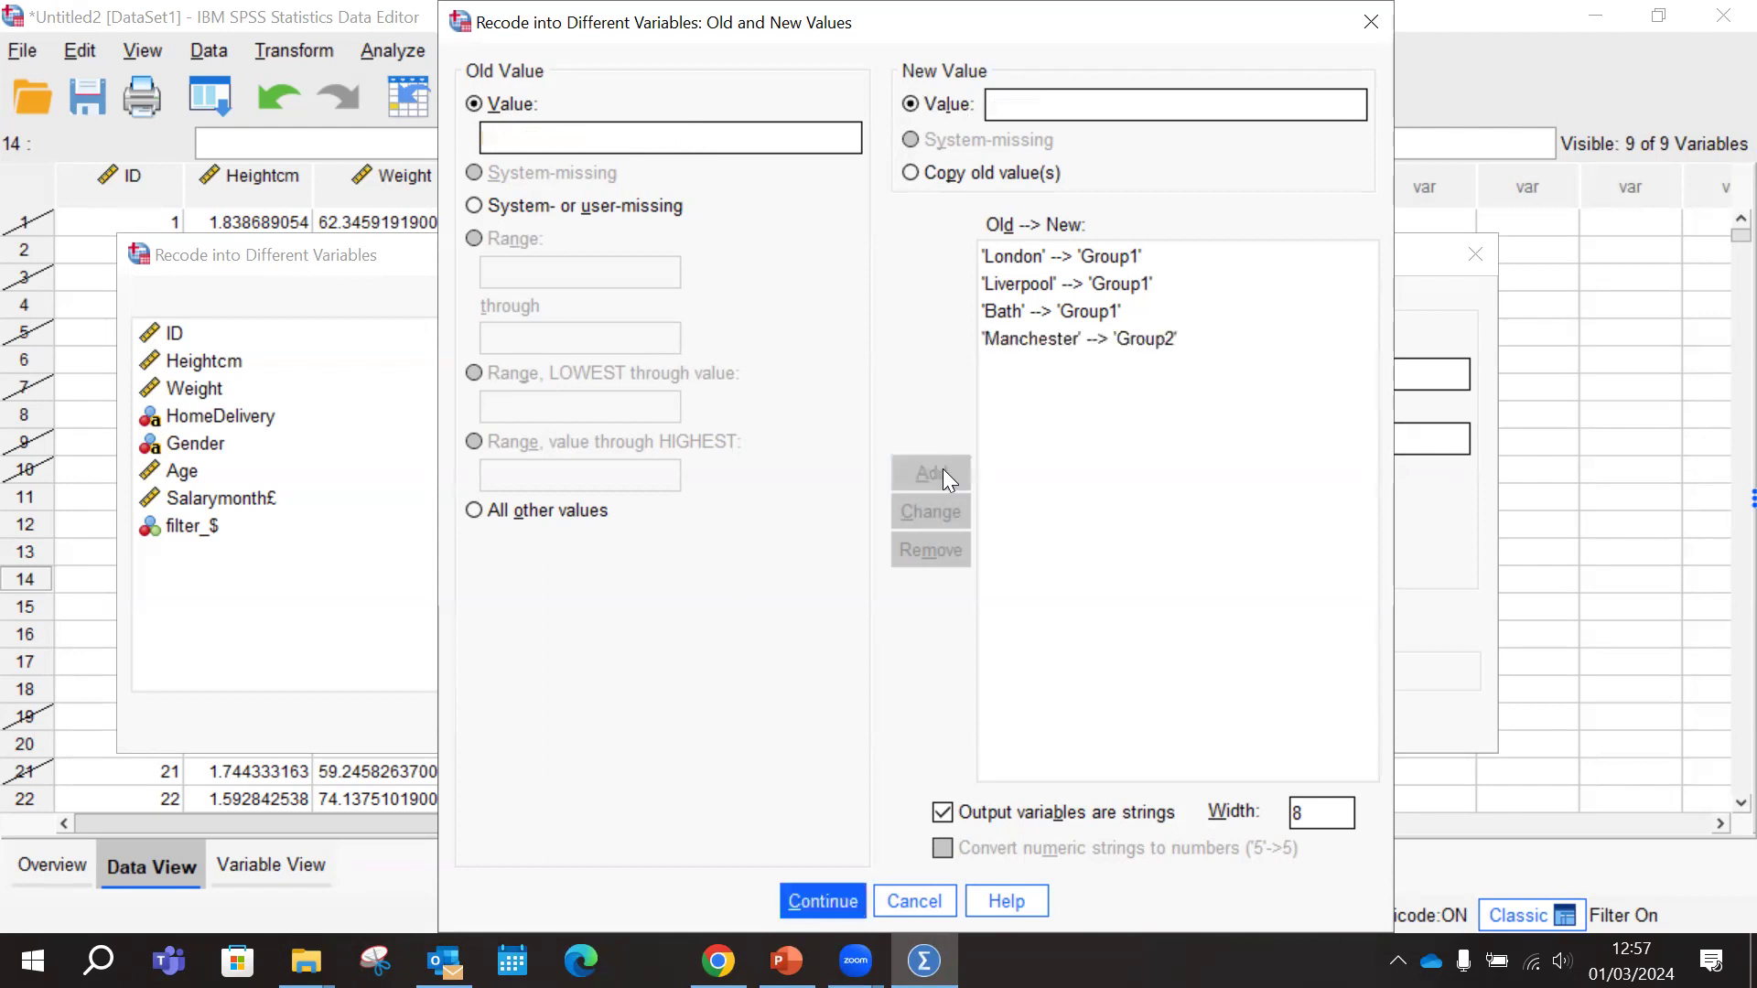
# Look up the next Group2 city in PowerPoint and, back in SPSS, add a recode rule from Sheffield to Group2
pyautogui.click(787, 961)
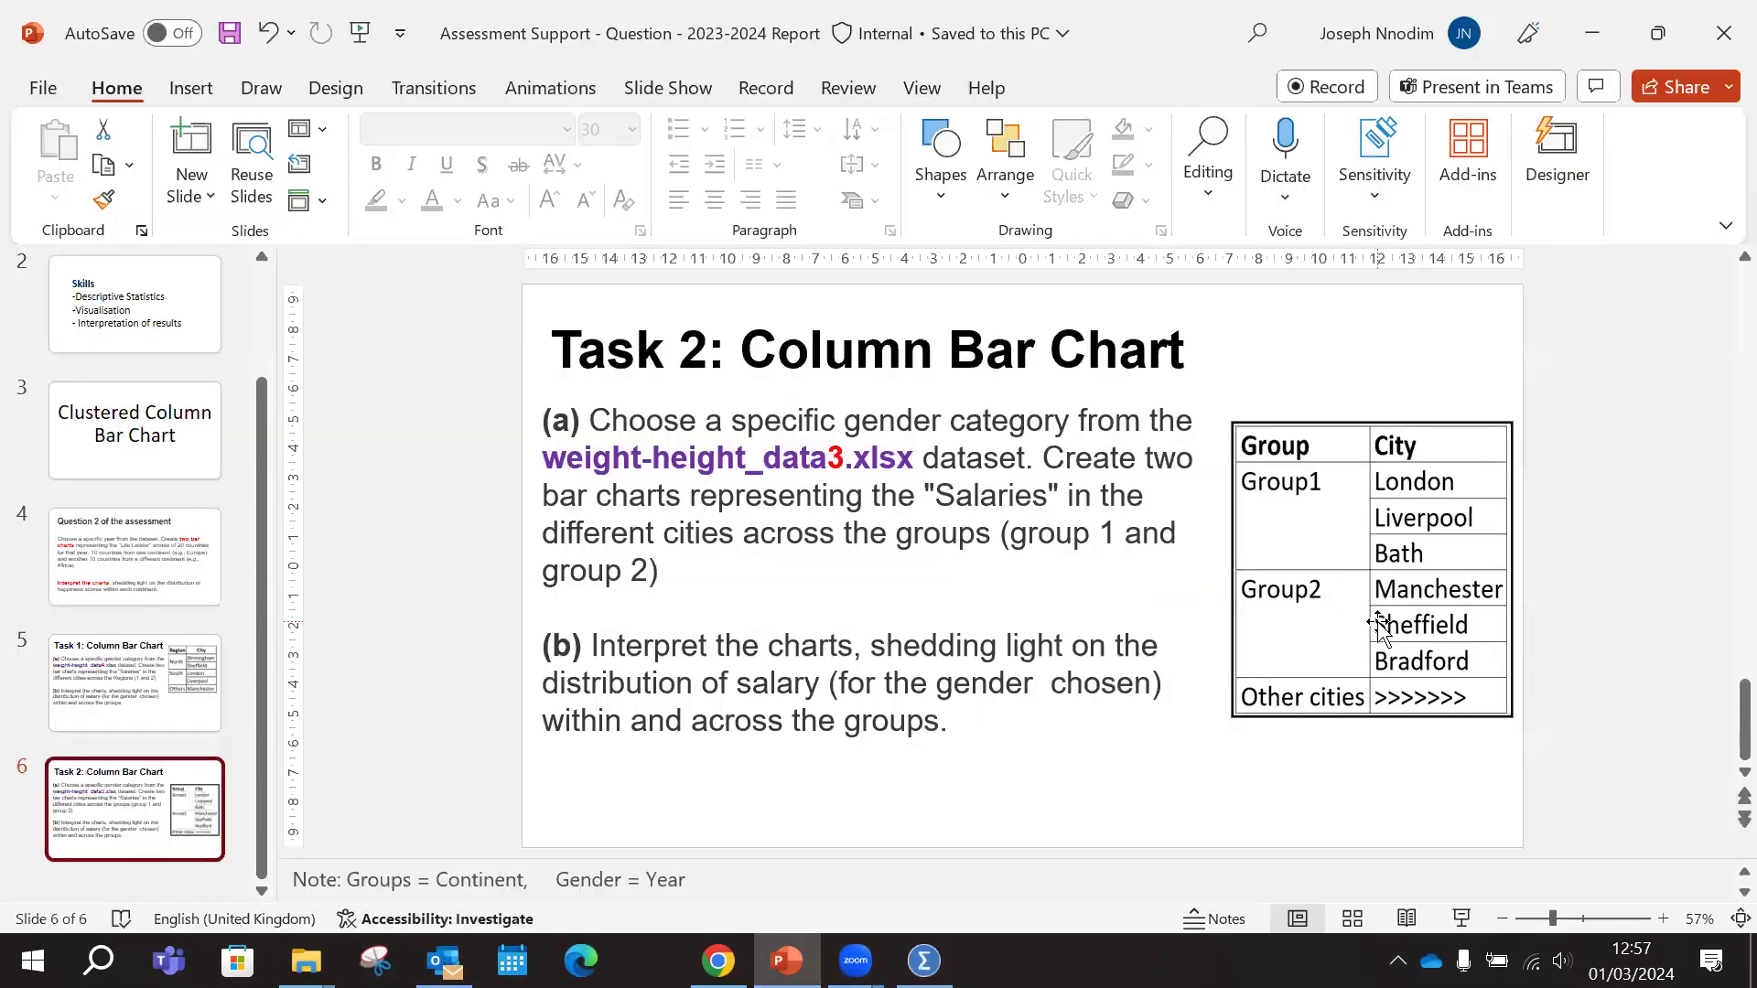
pyautogui.click(787, 961)
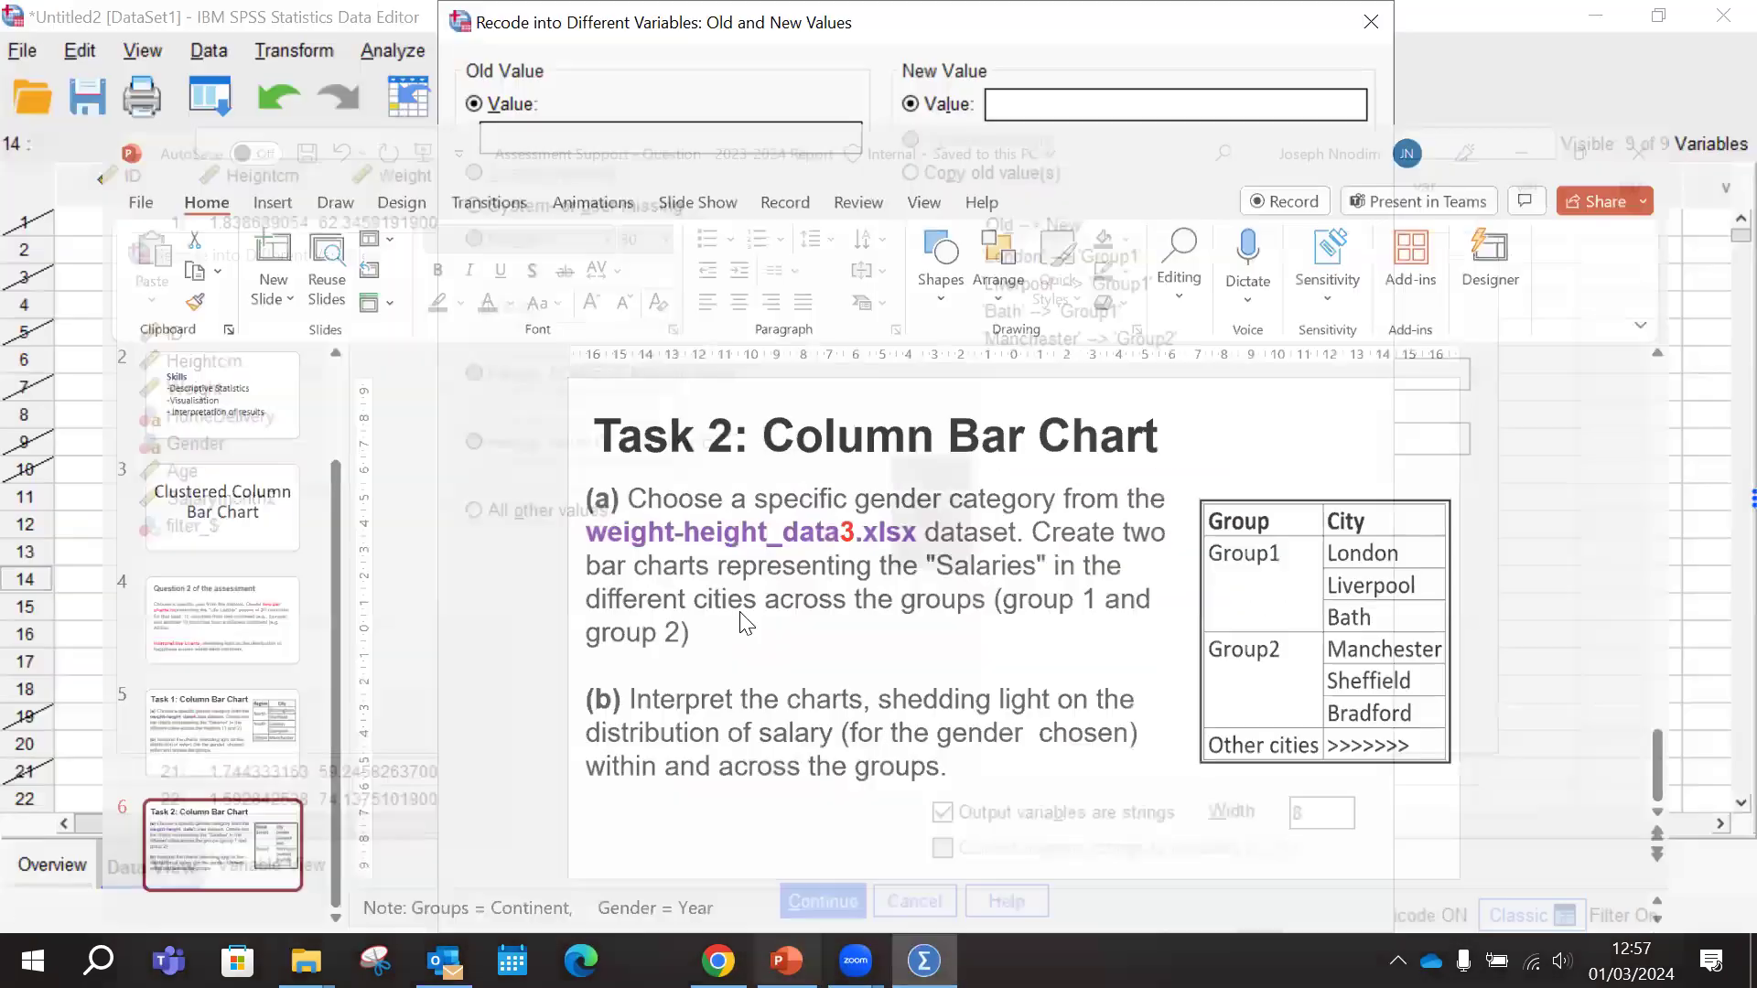
pyautogui.click(627, 145)
pyautogui.write('Sheffield')
pyautogui.press('Tab')
pyautogui.press('Tab')
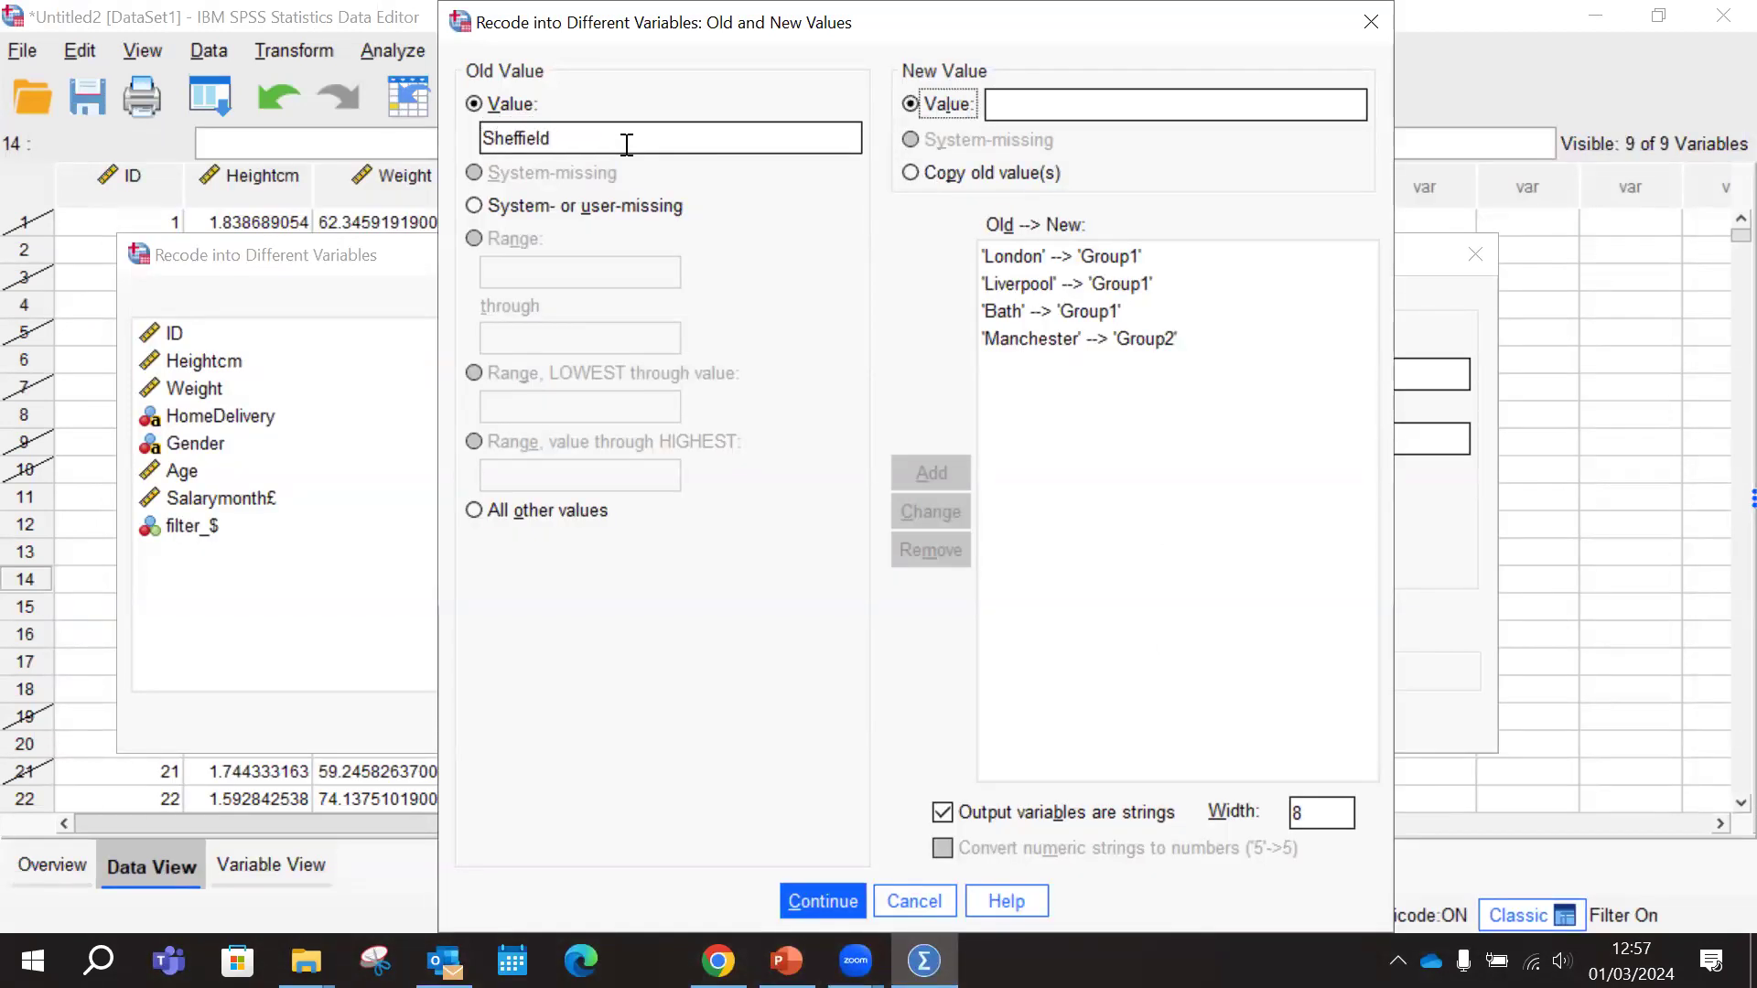
pyautogui.write('Group2')
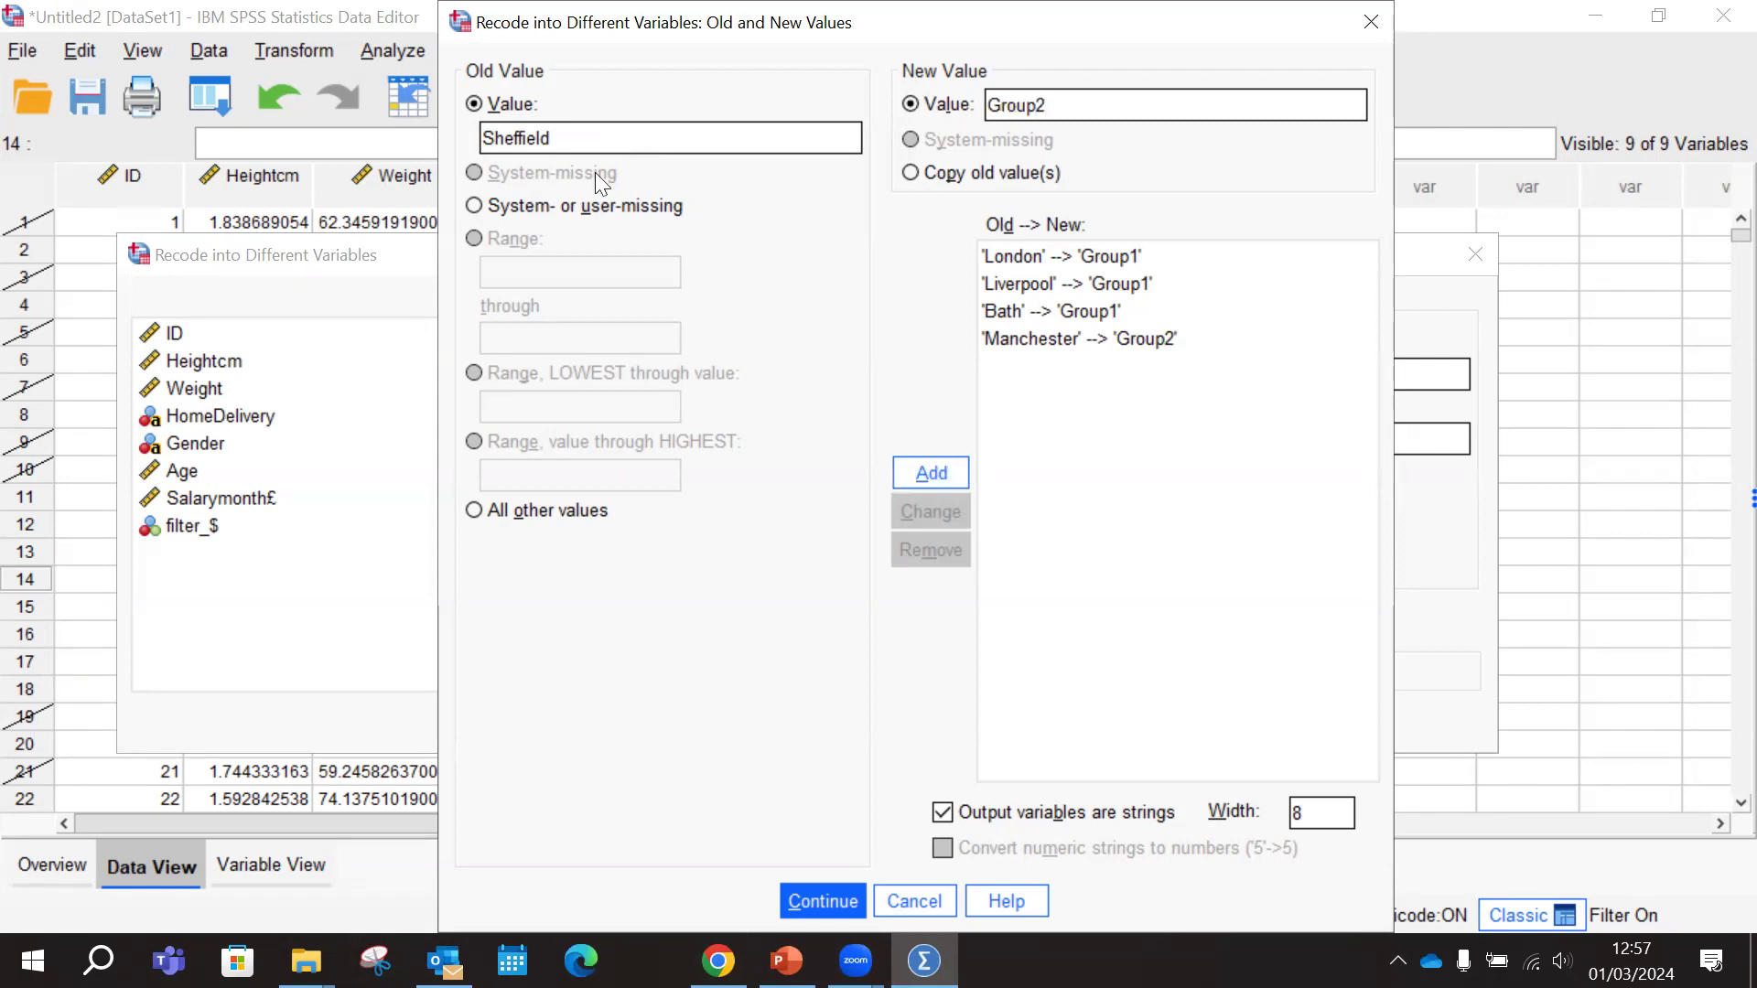
pyautogui.click(910, 475)
# Add a recode rule from old value Bradford to new value Group2
pyautogui.click(548, 146)
pyautogui.write('Bradford')
pyautogui.press('Tab')
pyautogui.press('Tab')
pyautogui.press('Tab')
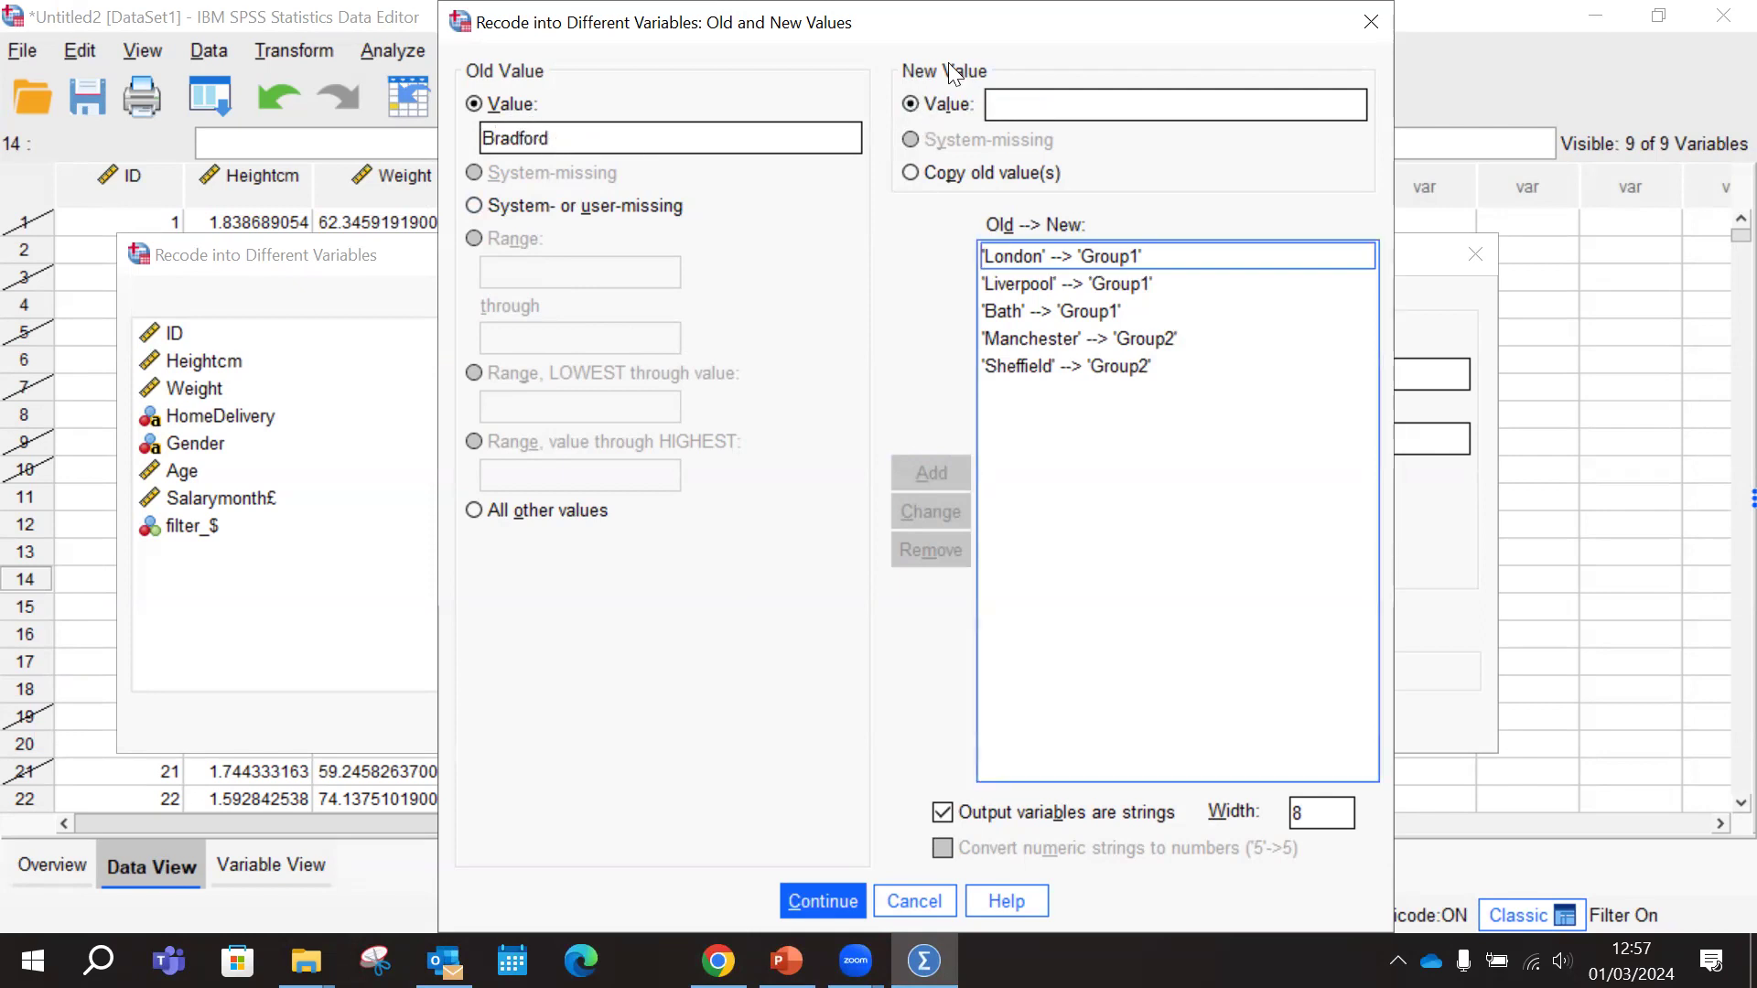
pyautogui.click(1051, 107)
pyautogui.write('Group2')
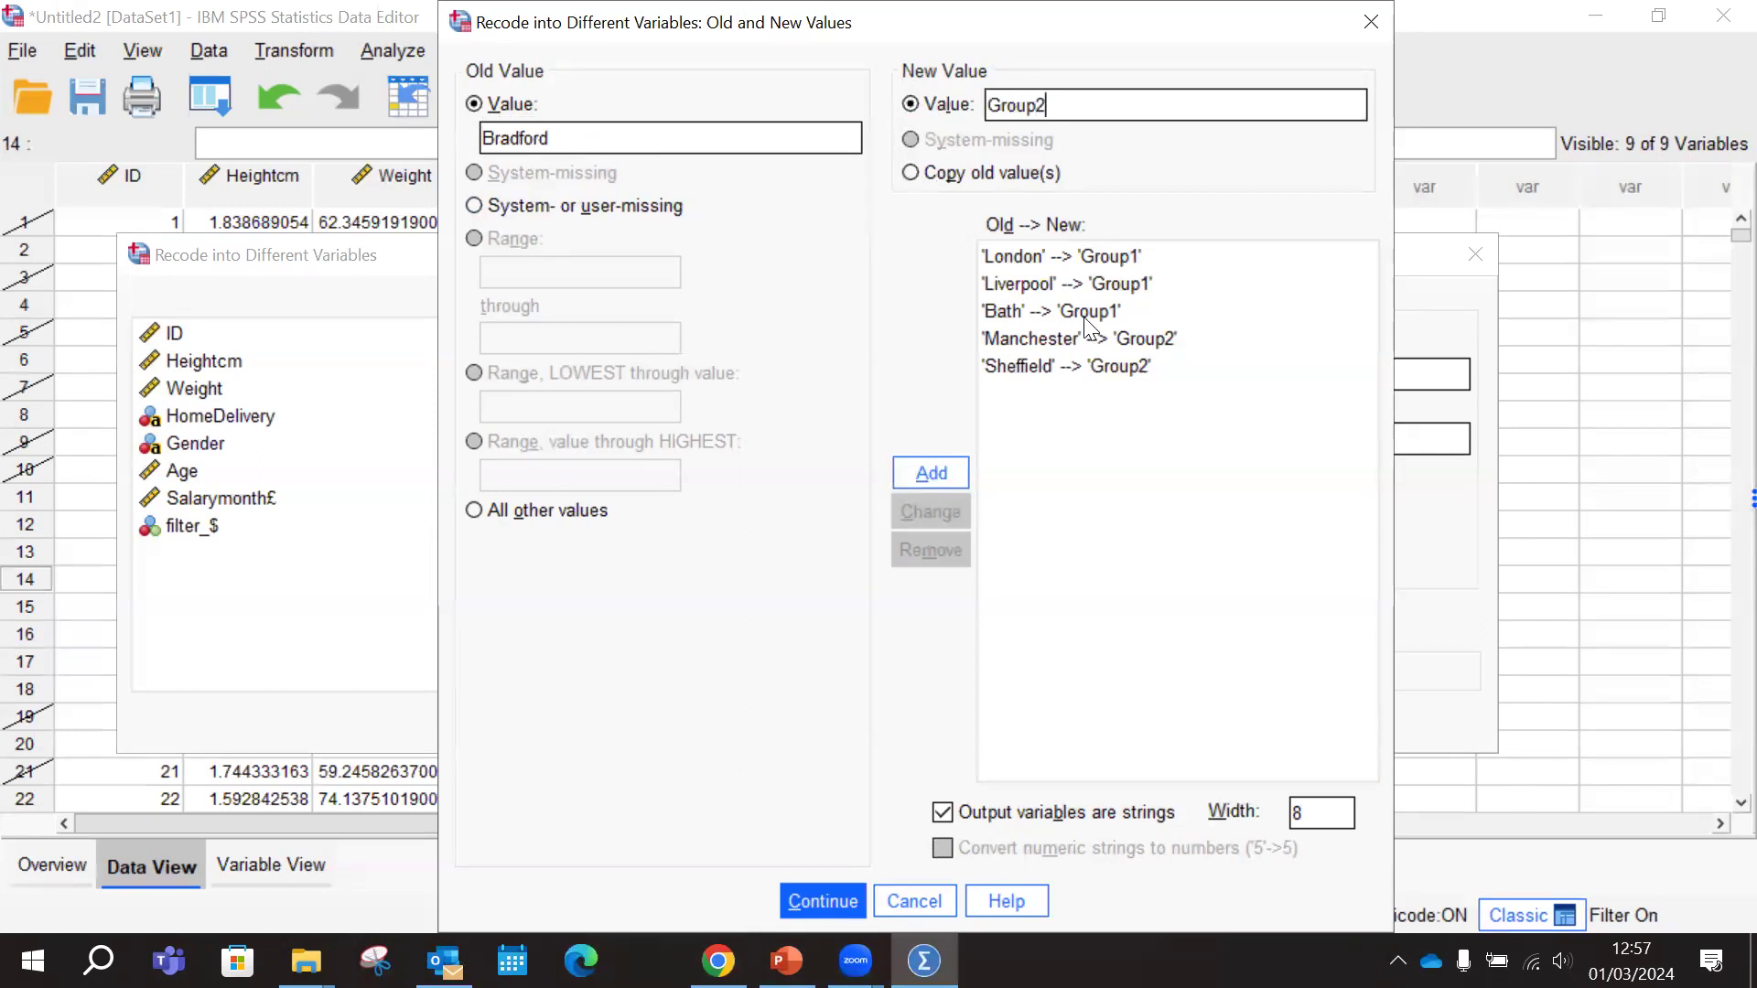
pyautogui.click(932, 474)
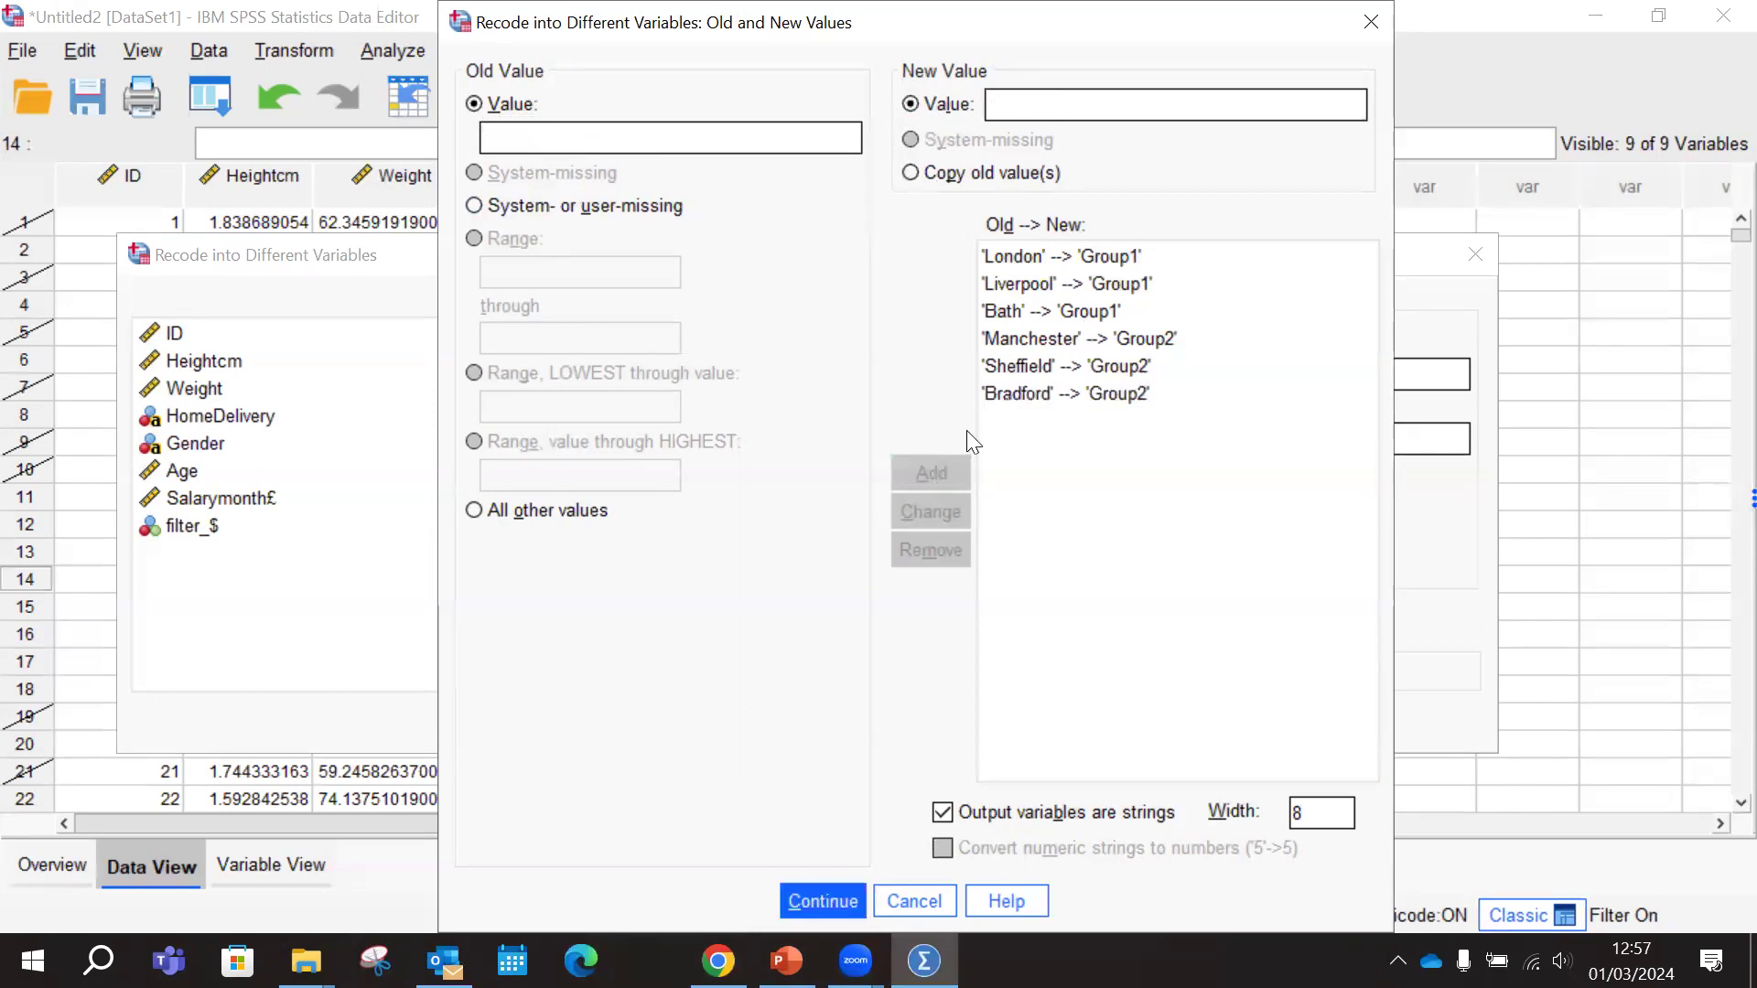
# Change the old value of the Bradford recode rule to Bradfordex
pyautogui.click(1021, 392)
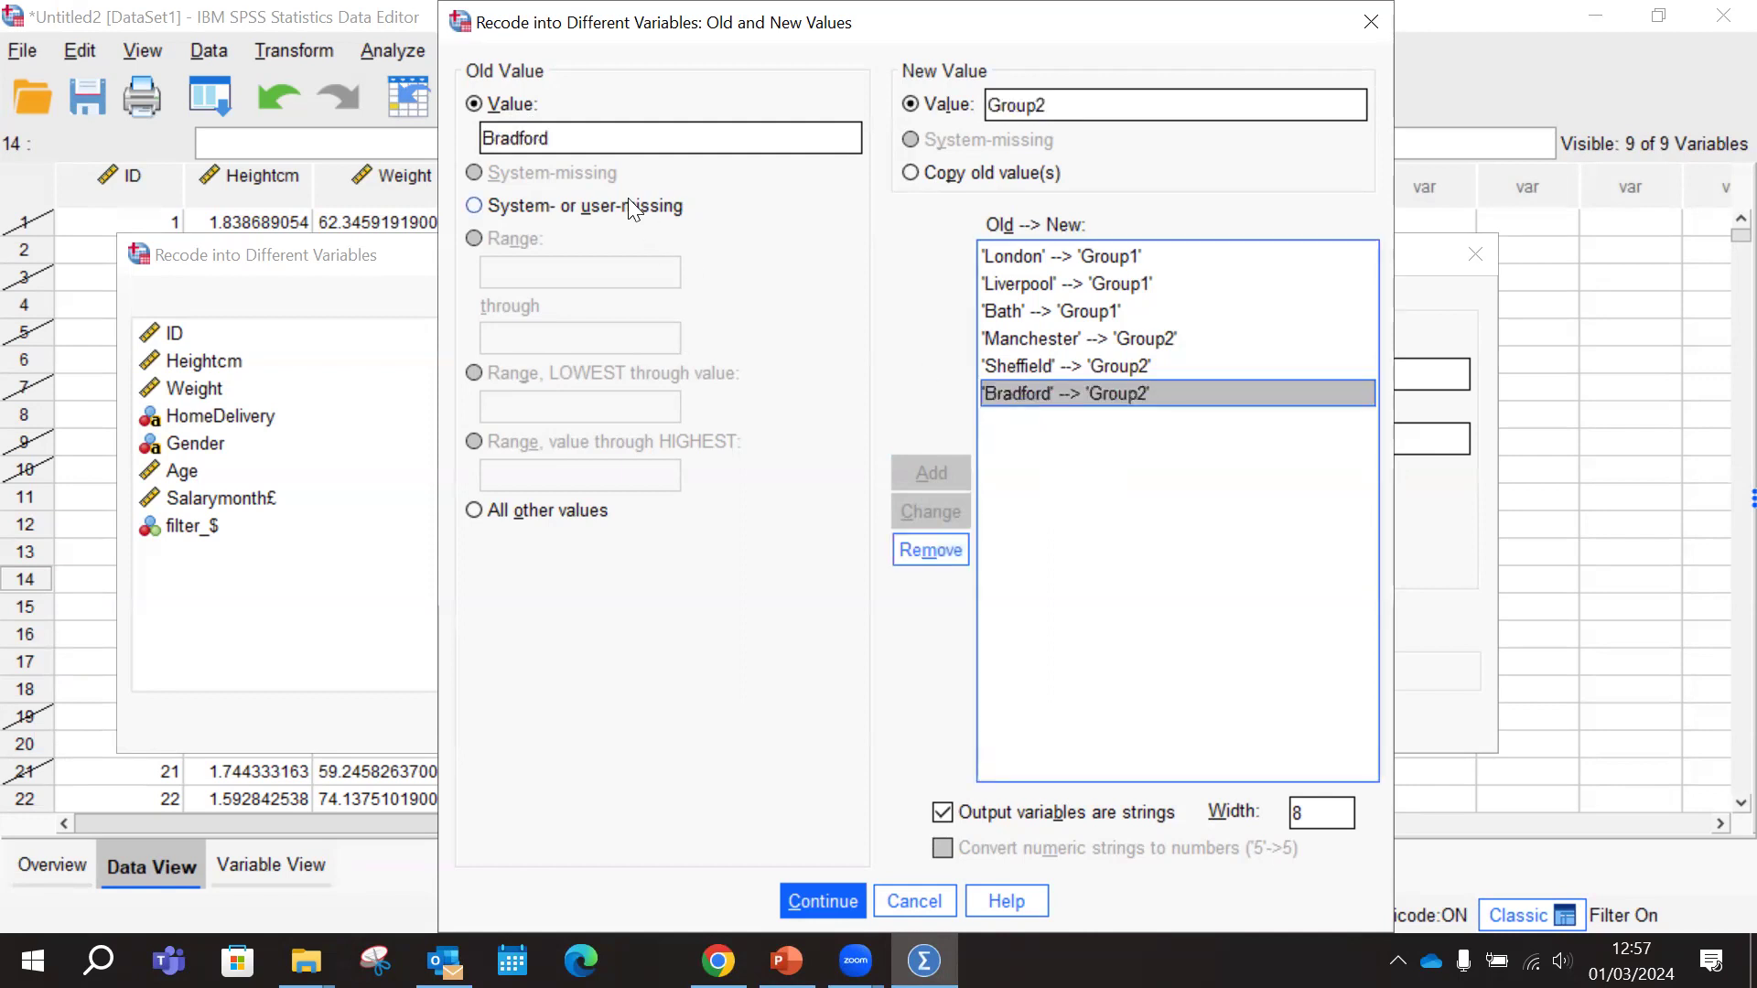
pyautogui.doubleClick(572, 140)
pyautogui.click(580, 140)
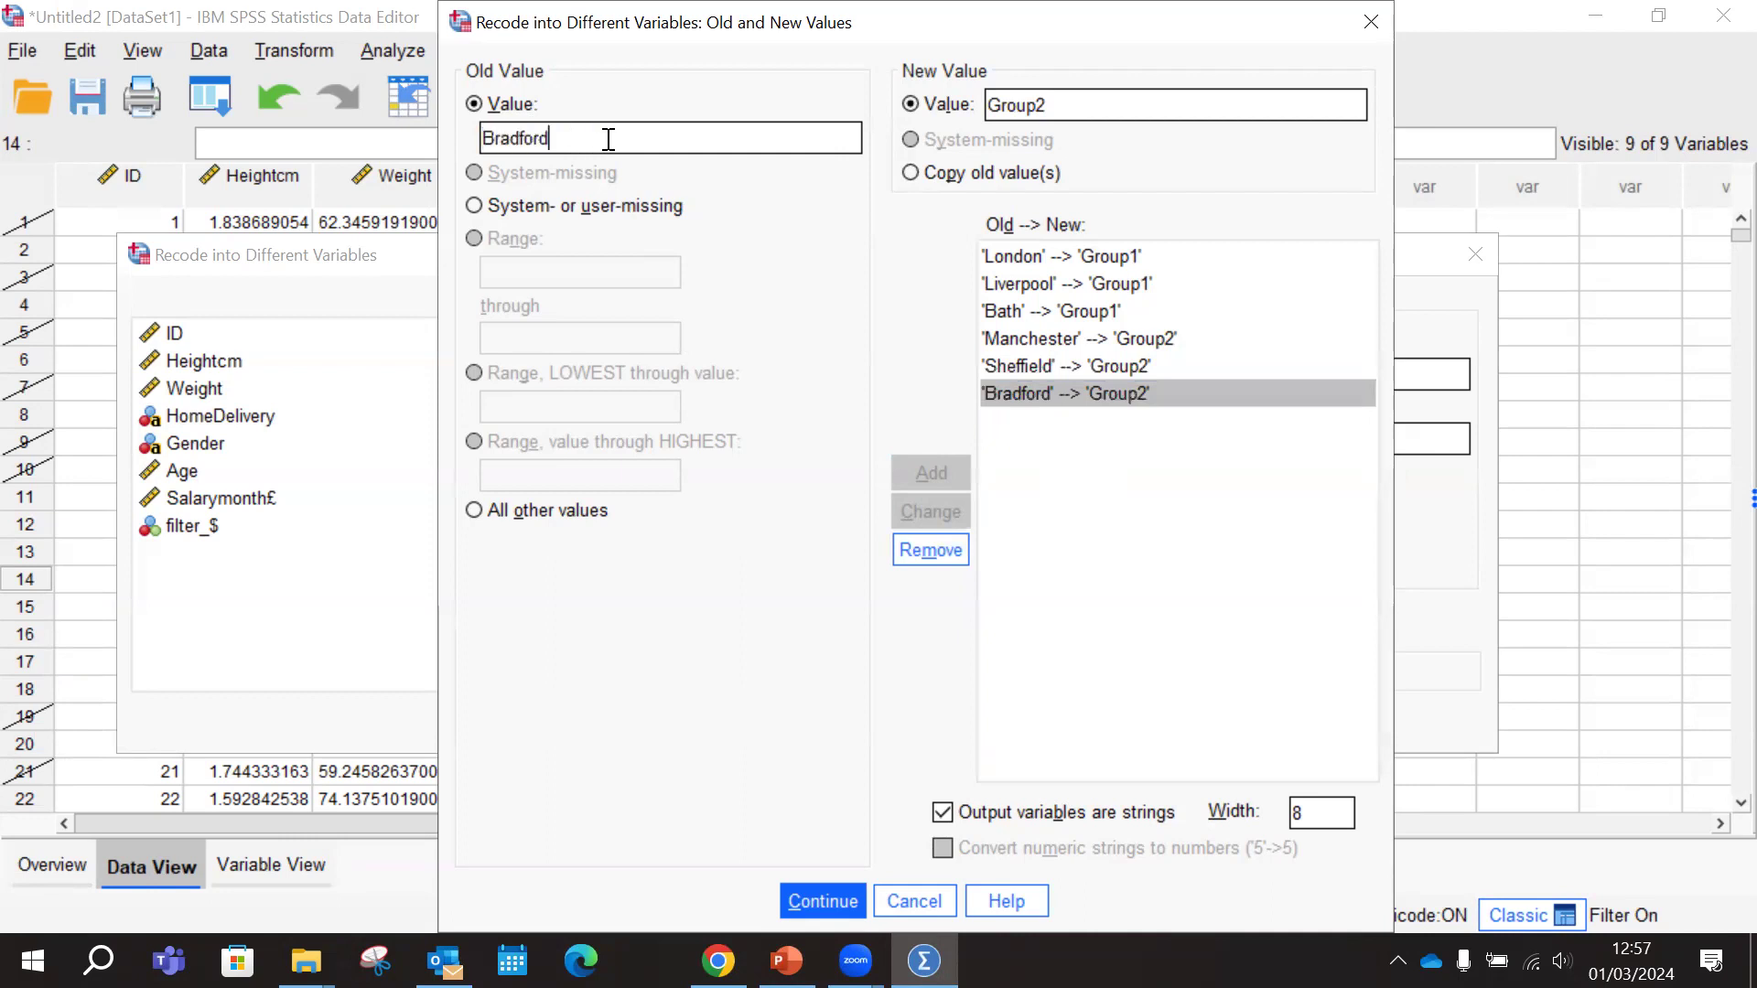
pyautogui.write('ex')
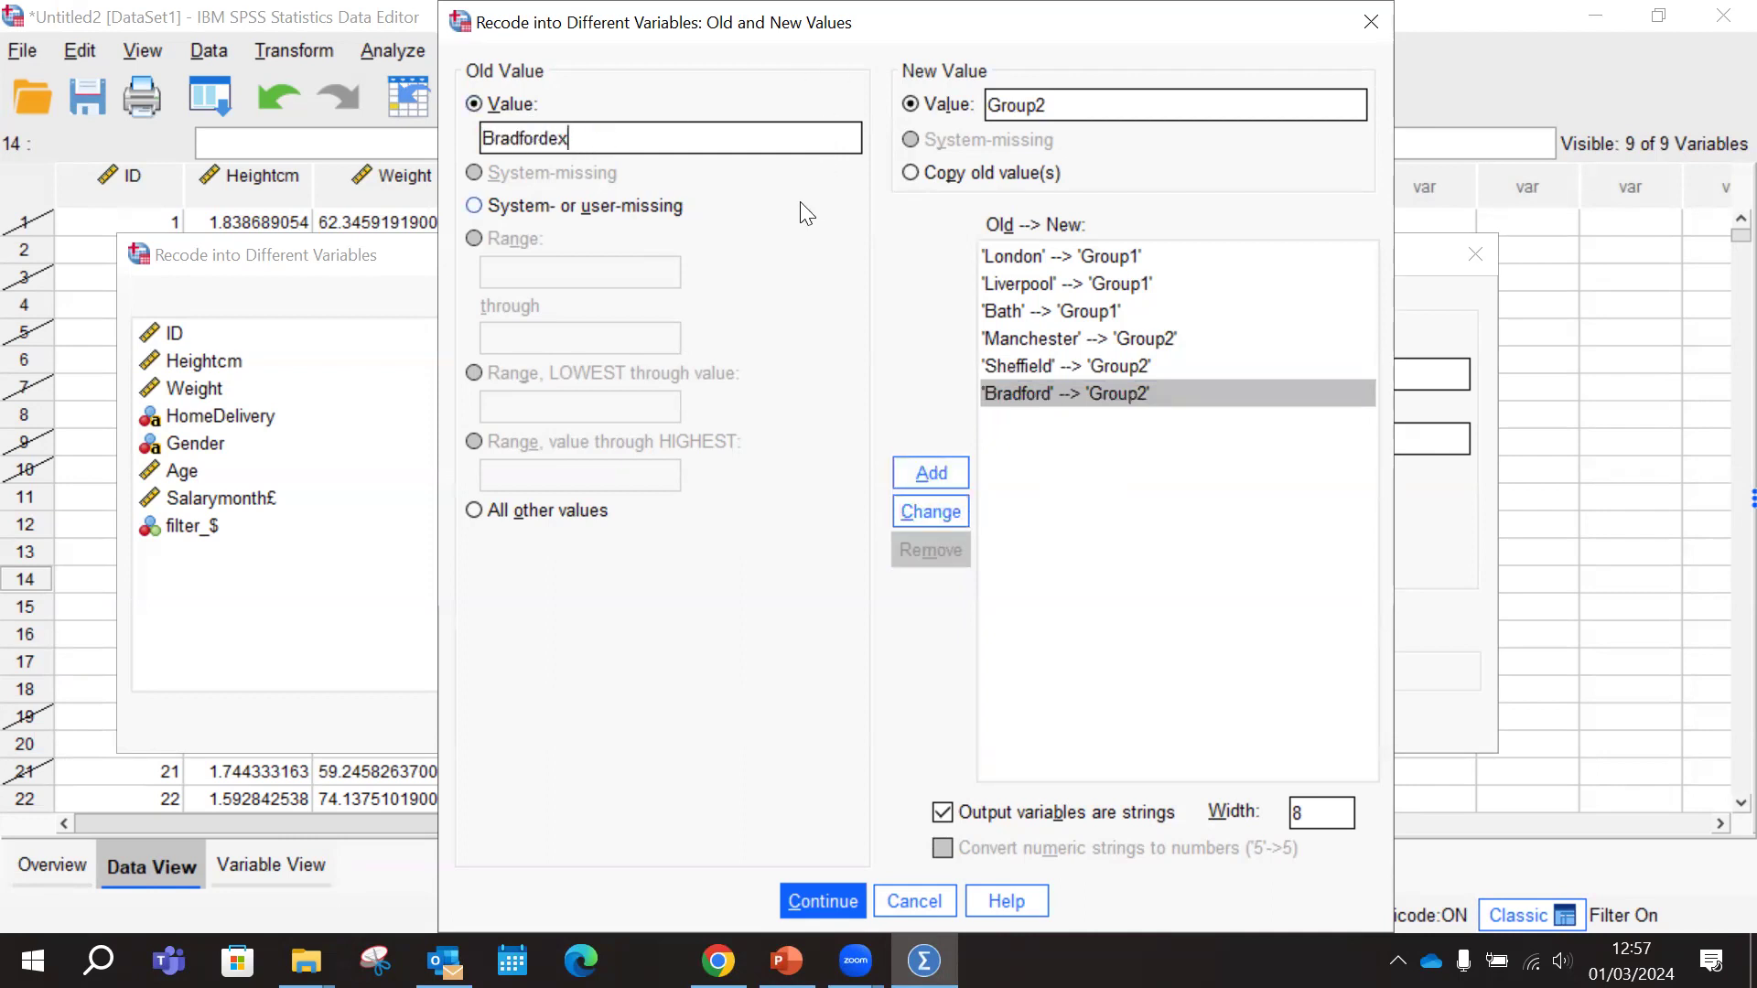
pyautogui.click(941, 518)
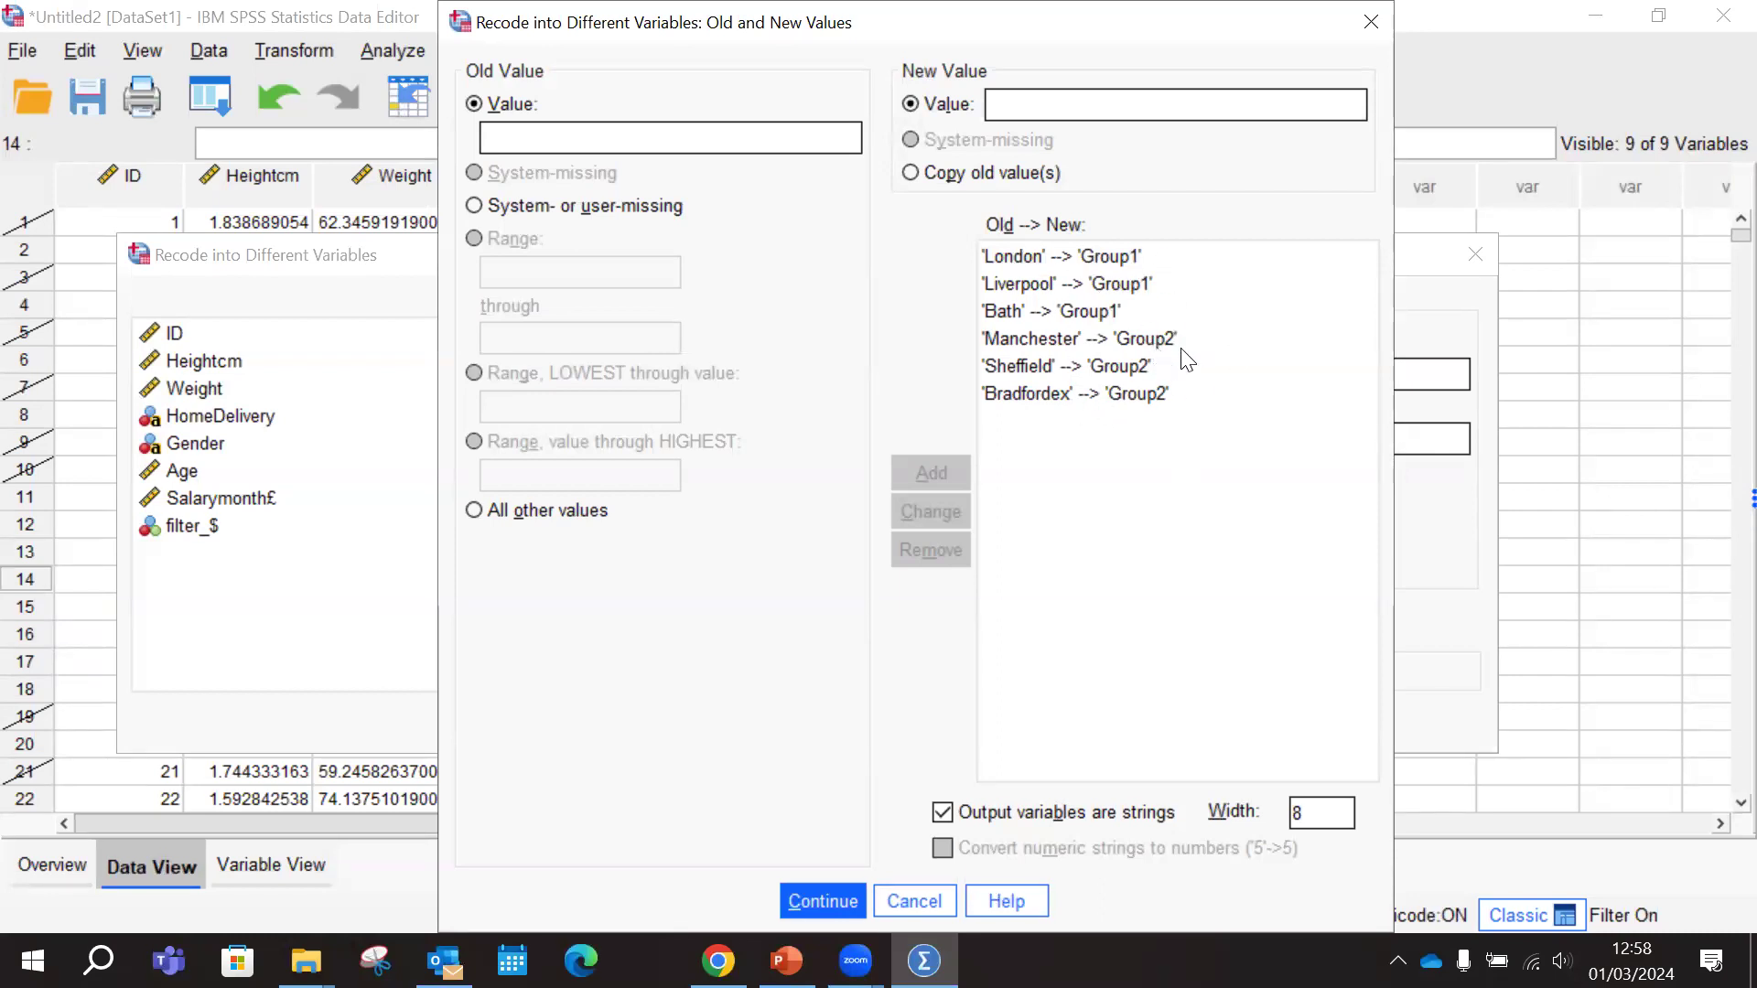
# Restore the old value of the last recode rule to Bradford
pyautogui.click(1050, 412)
pyautogui.click(623, 137)
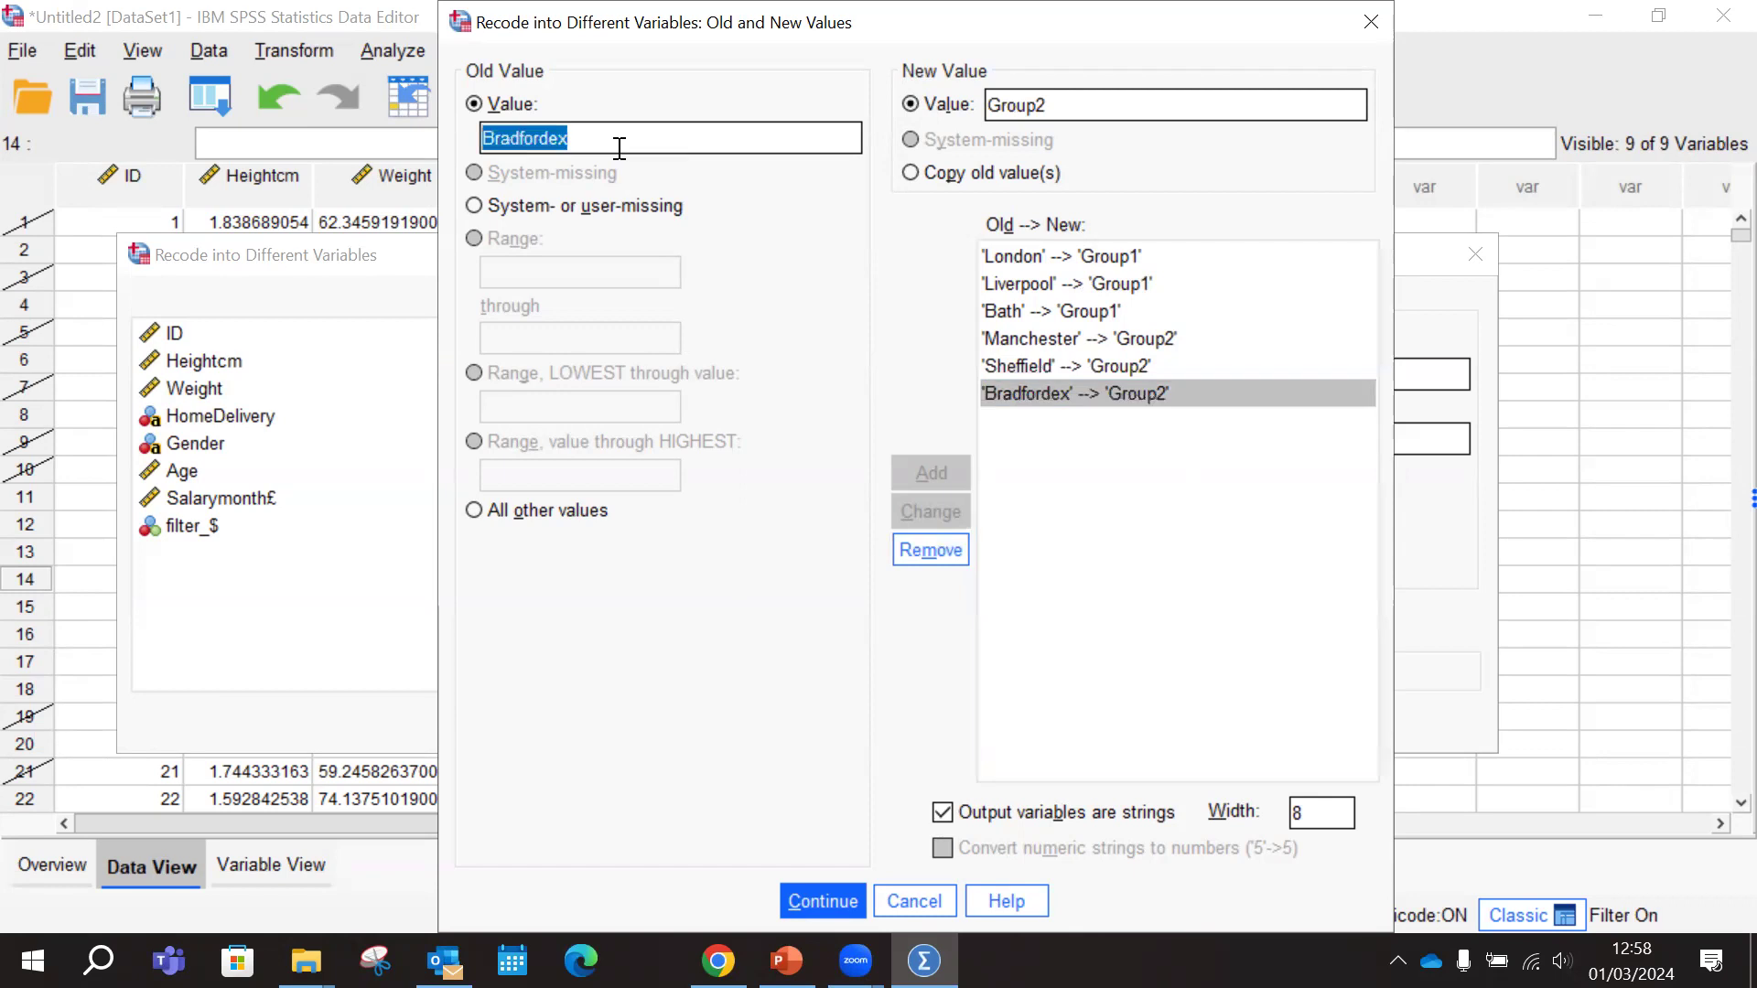
pyautogui.press('BackSpace')
pyautogui.press('BackSpace')
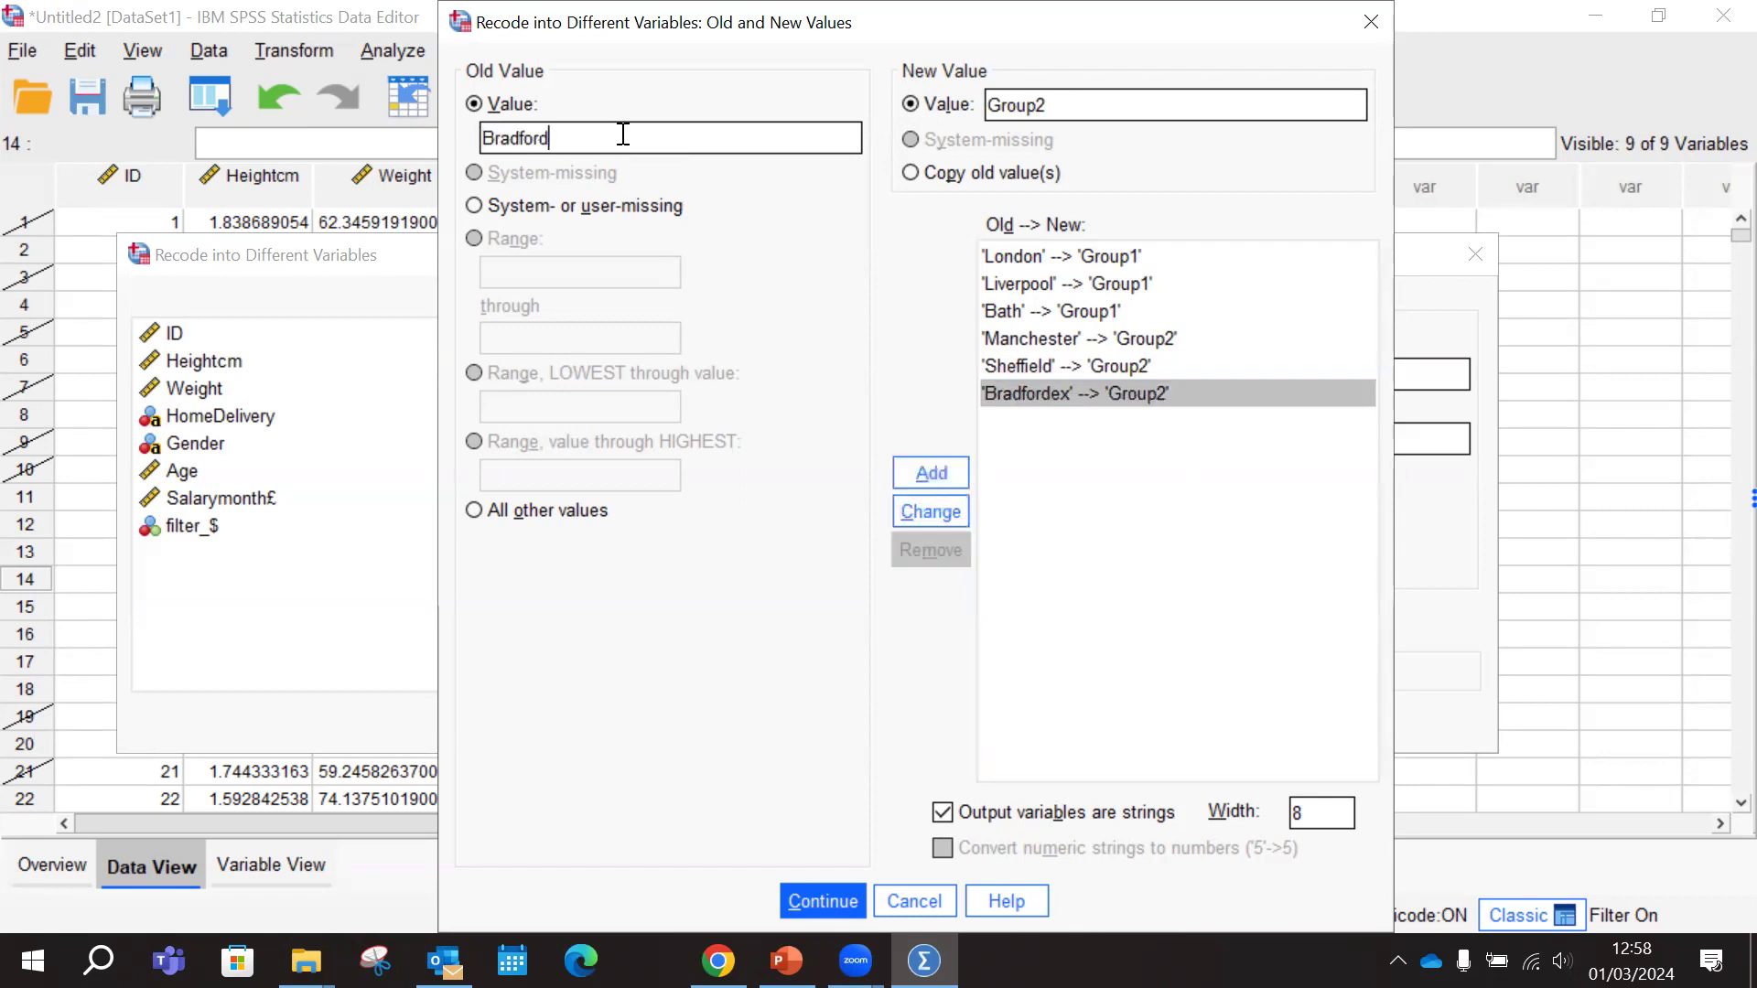
pyautogui.click(930, 512)
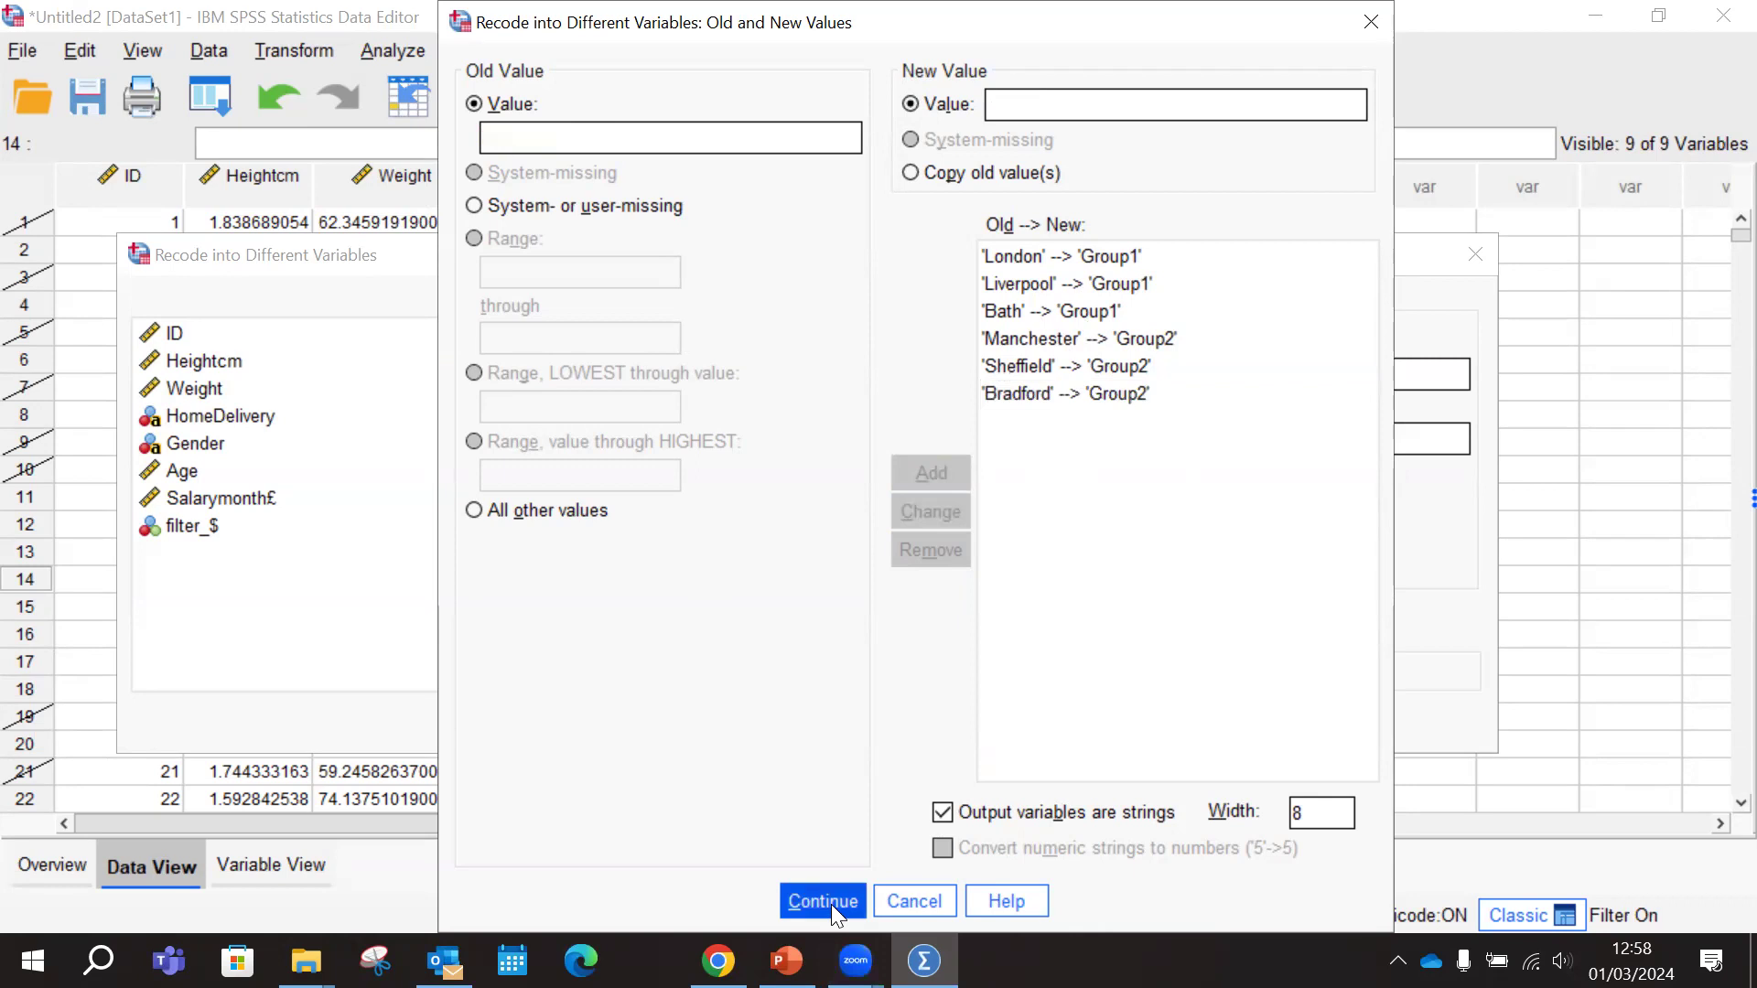
# Check the other cities entry in PowerPoint and, back in SPSS, add a rule recoding all other values to OtherCities
pyautogui.click(787, 961)
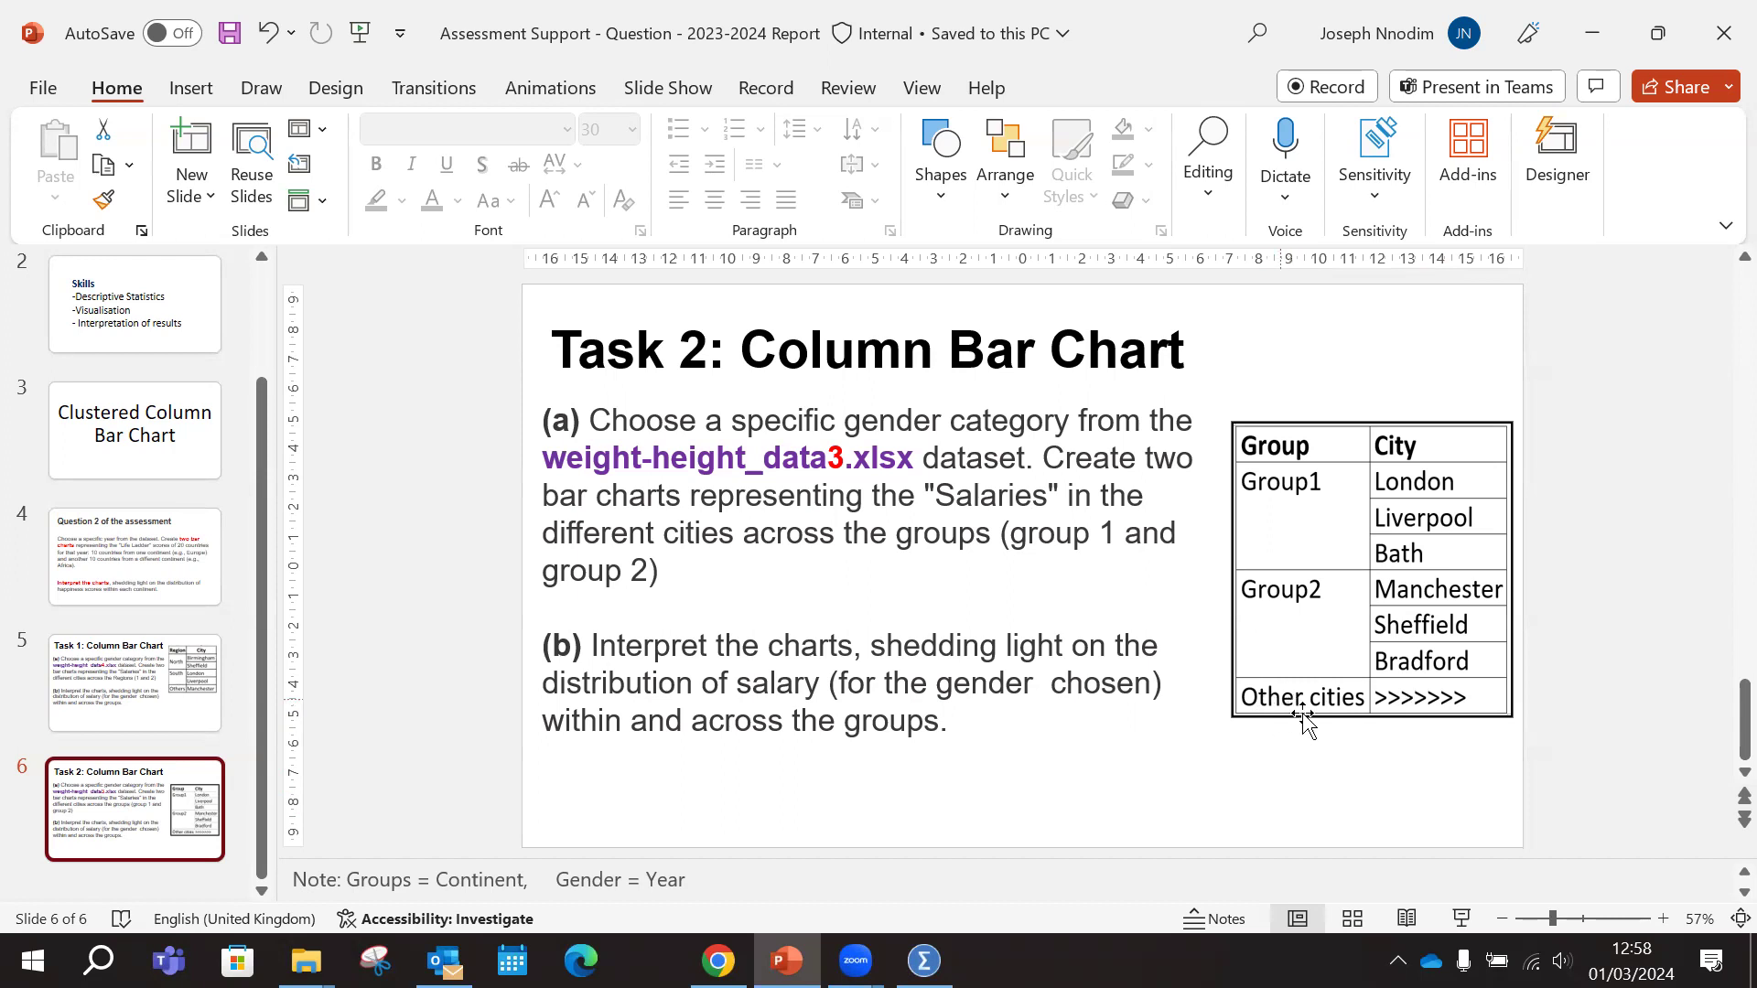
pyautogui.click(787, 960)
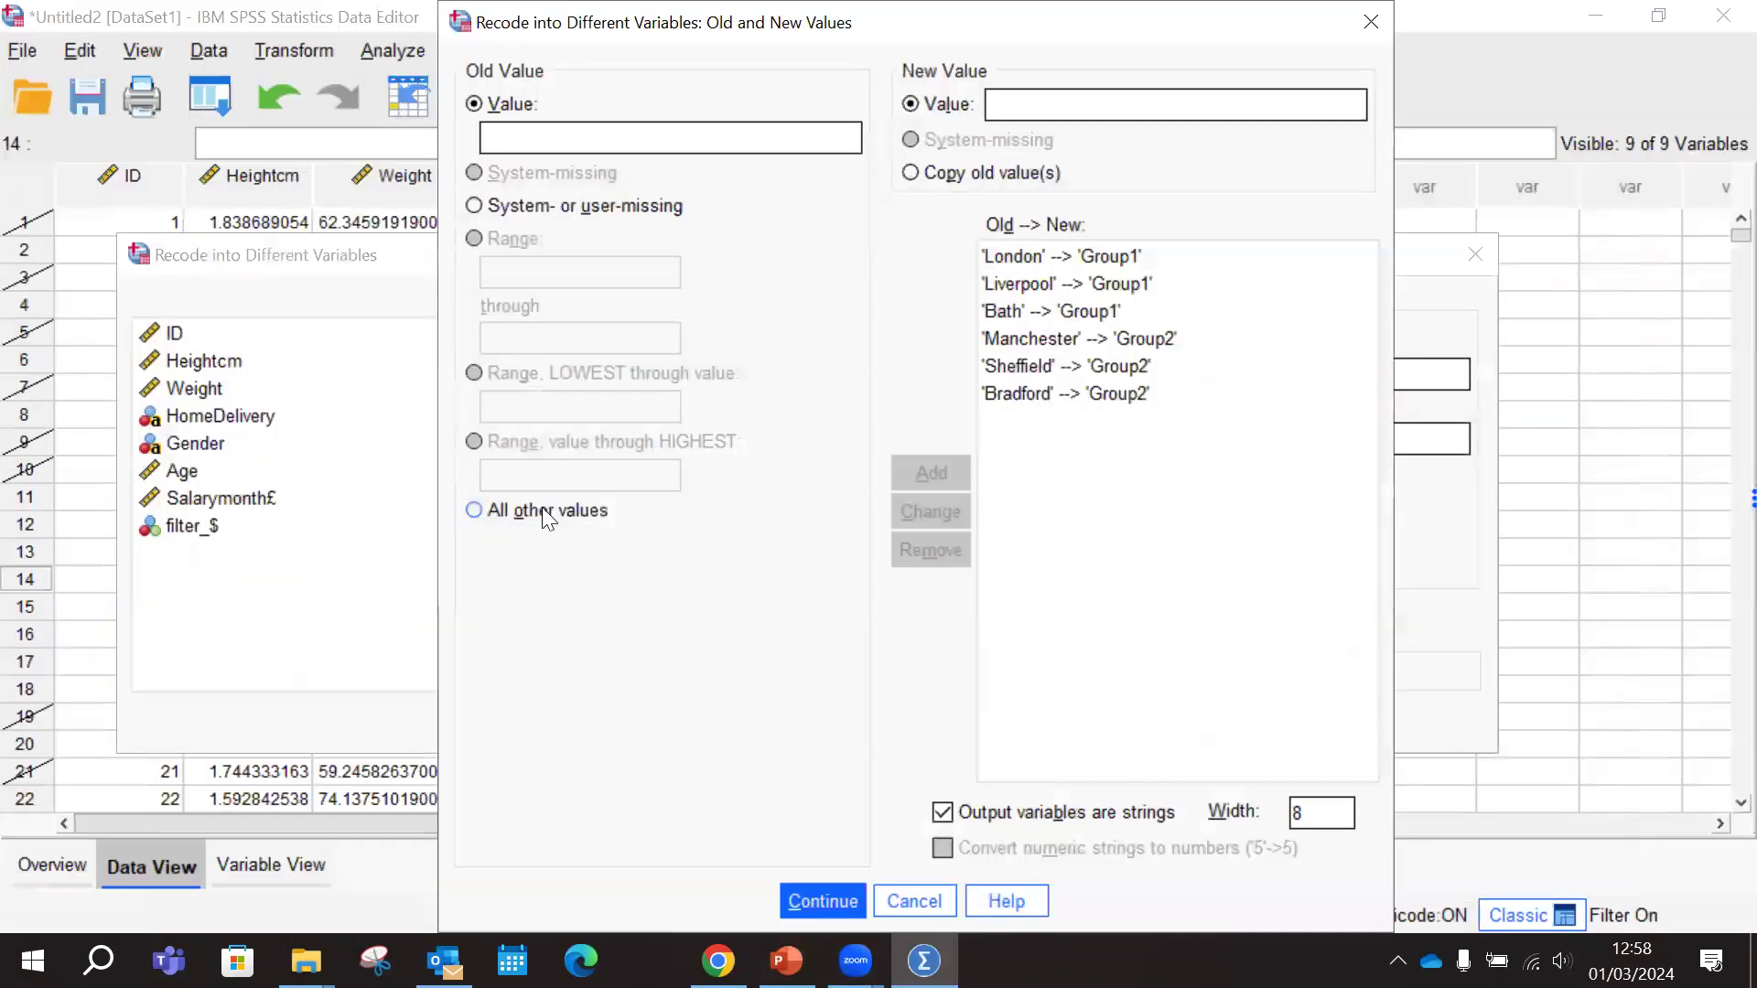
pyautogui.click(474, 512)
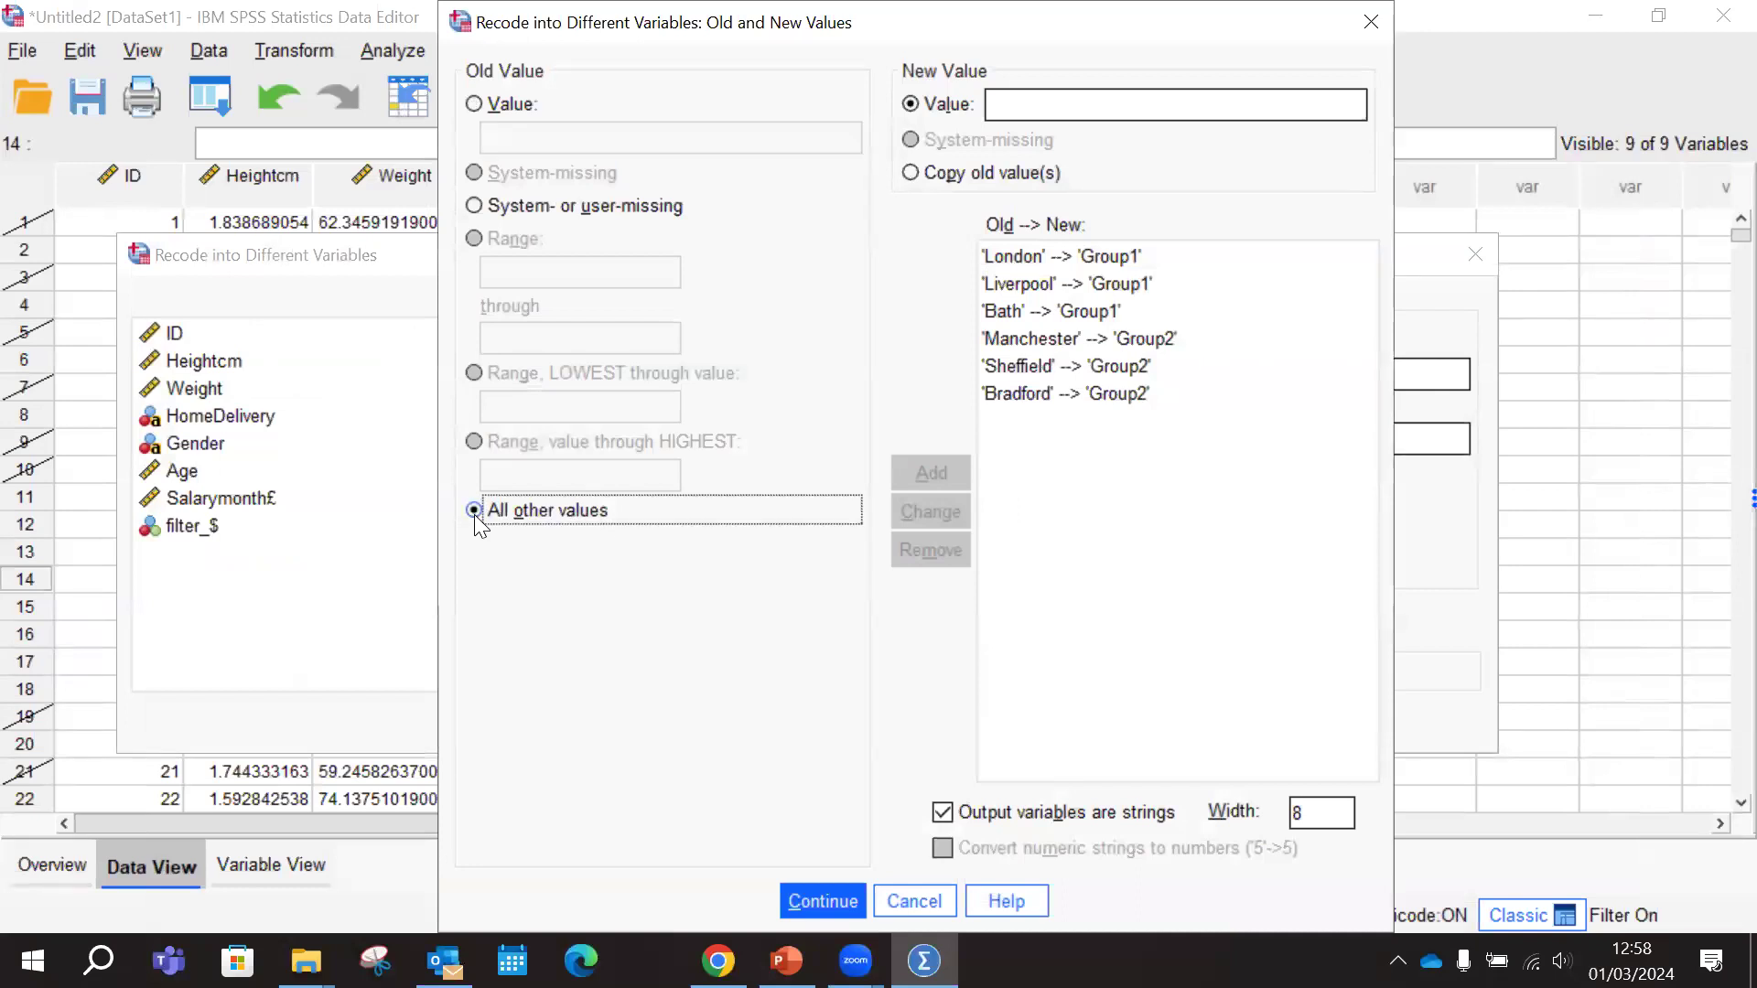
pyautogui.click(1147, 104)
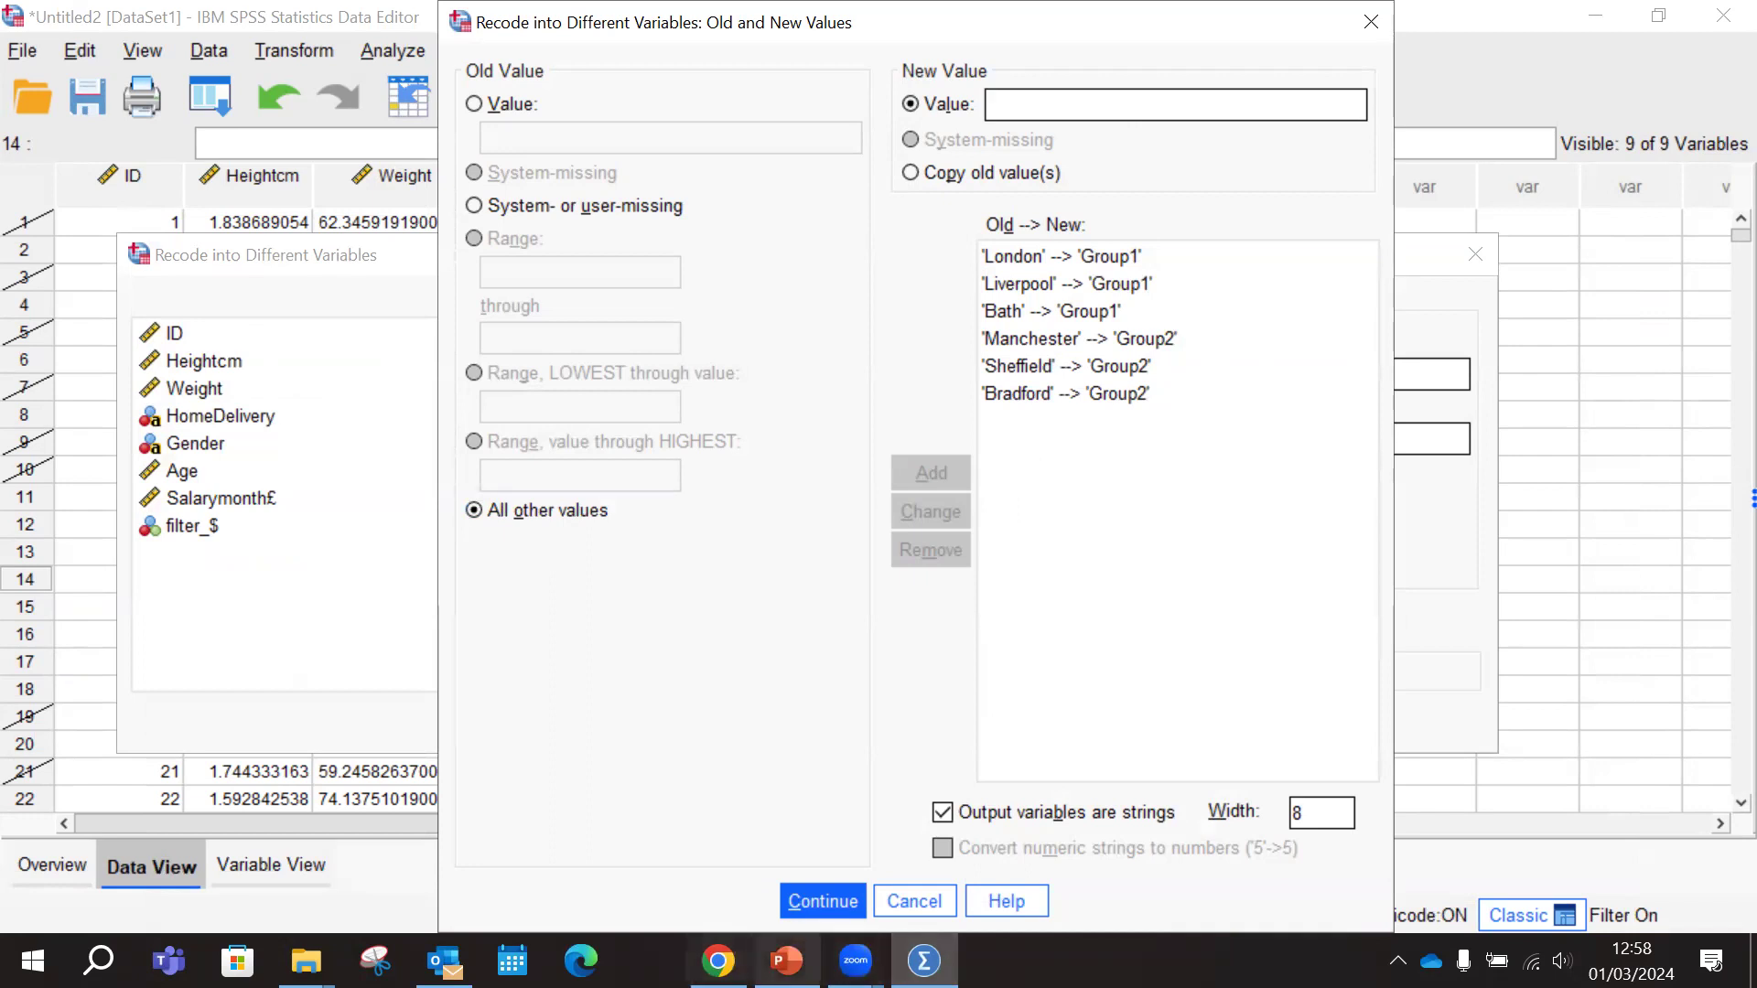
pyautogui.click(787, 961)
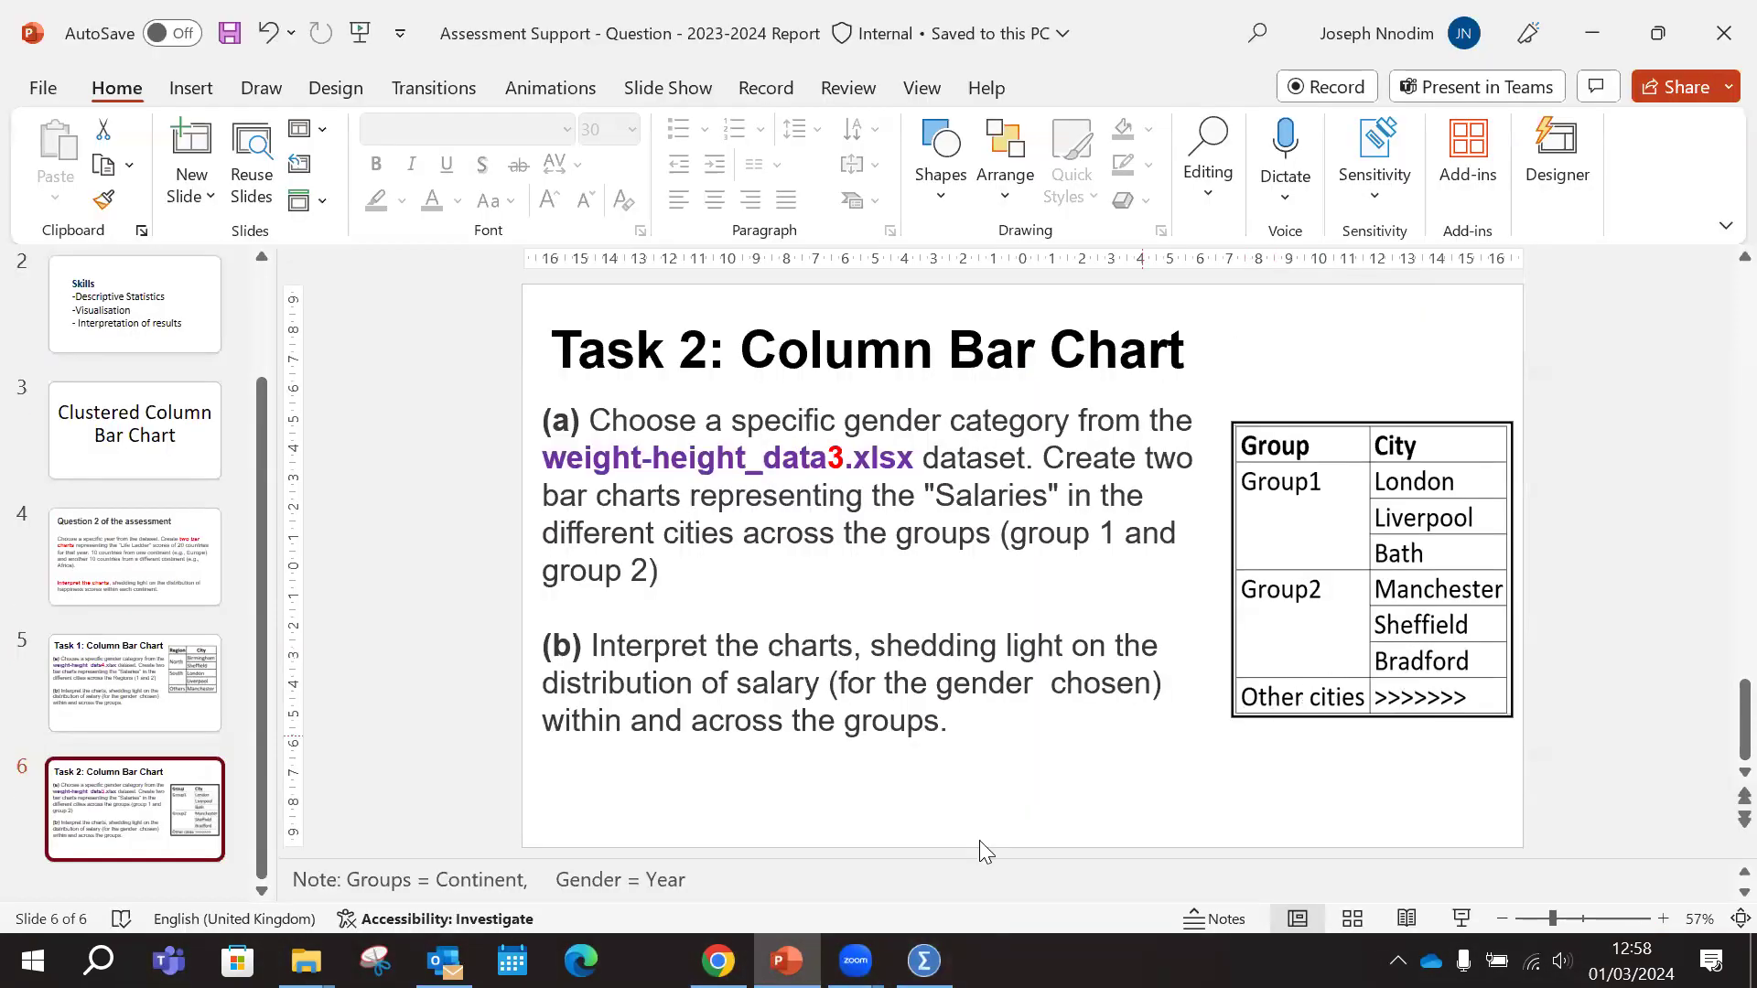
pyautogui.click(787, 961)
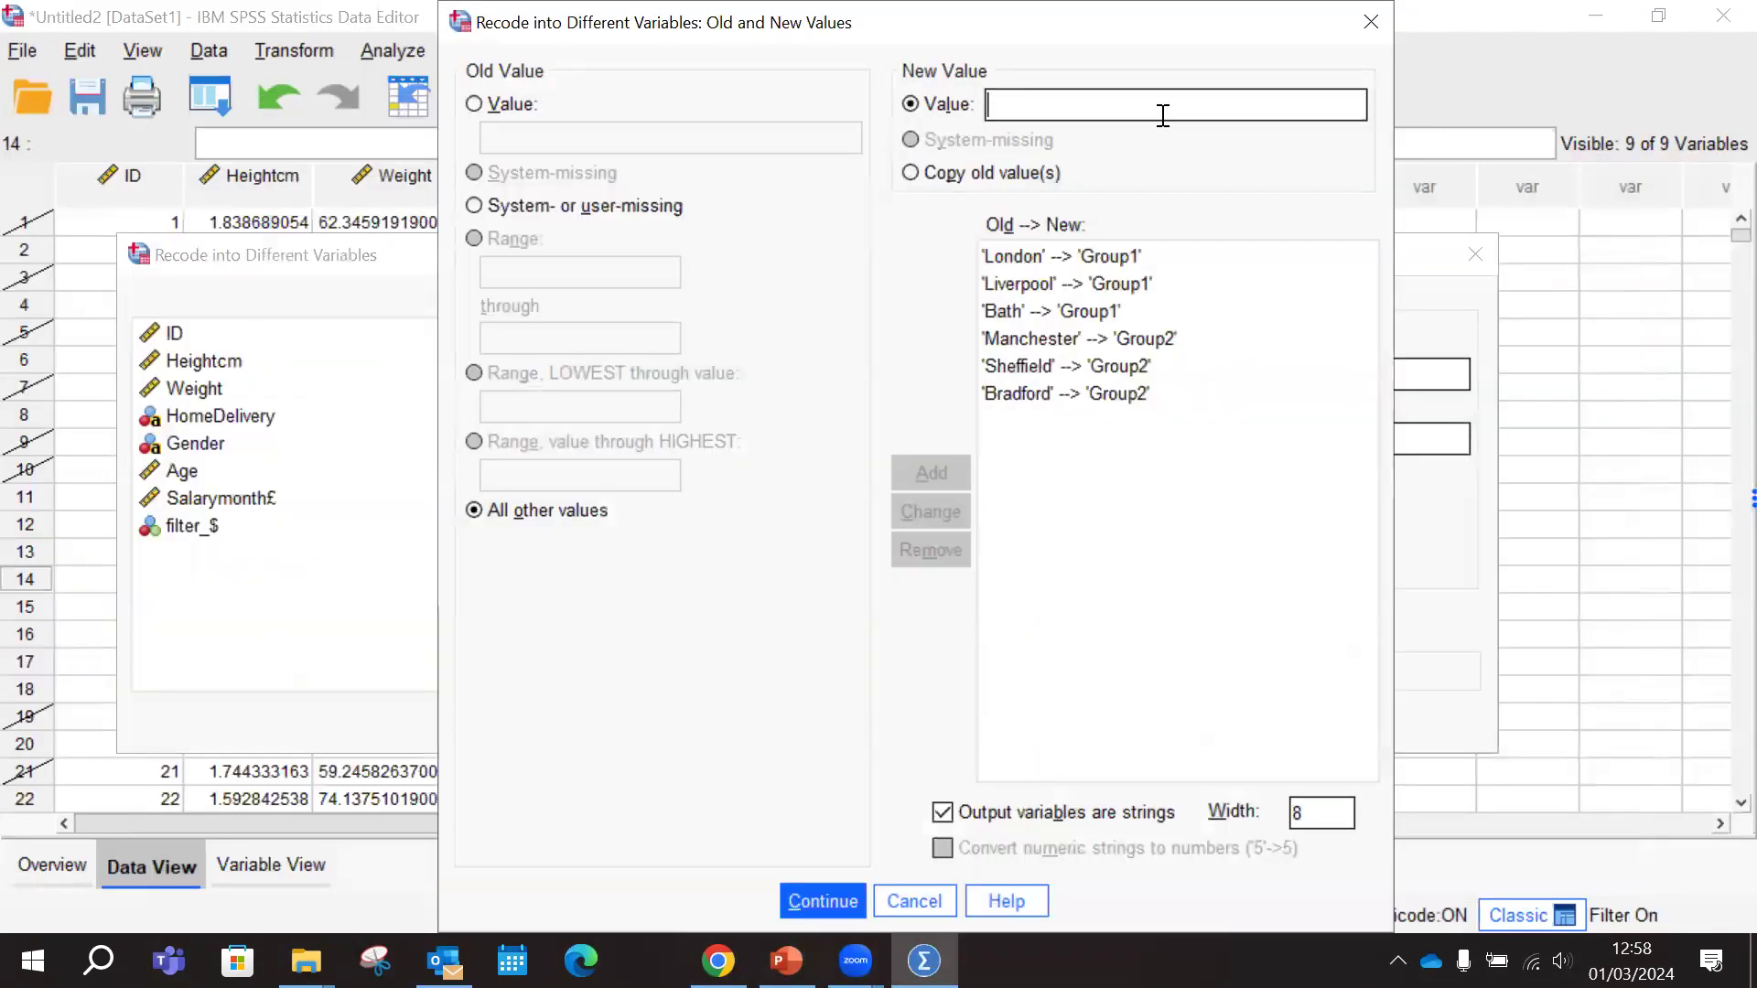
pyautogui.write('Other')
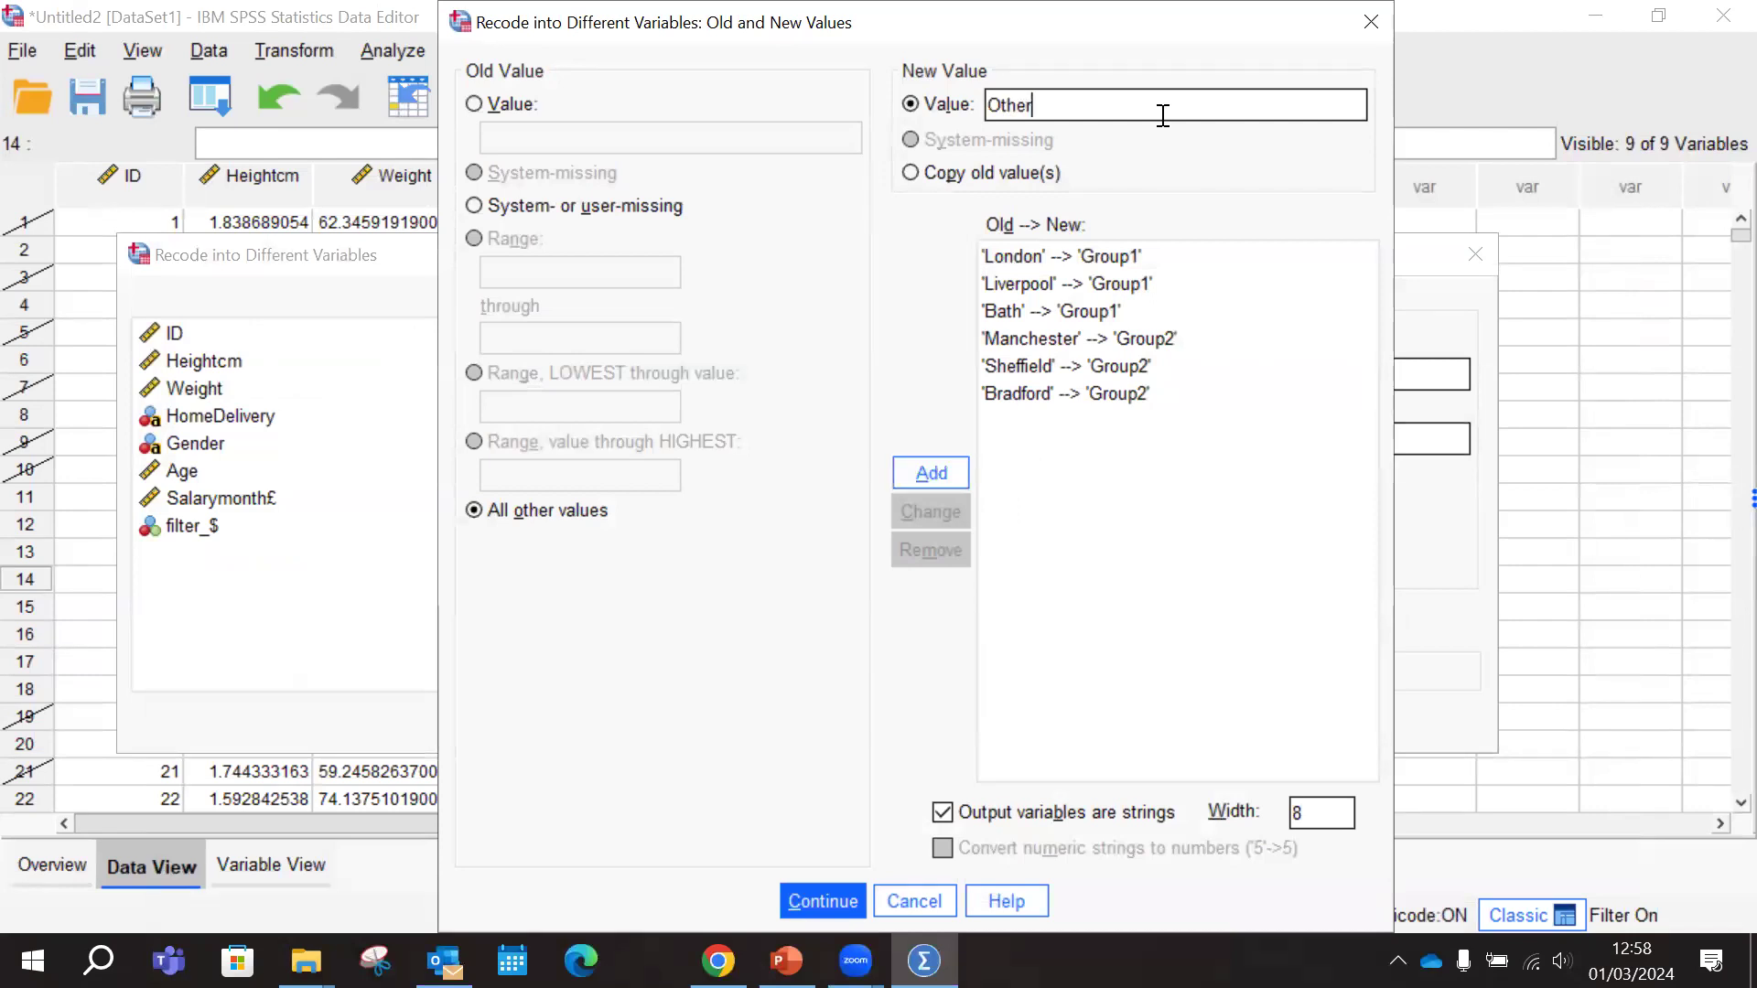
pyautogui.write('Cities')
pyautogui.click(935, 471)
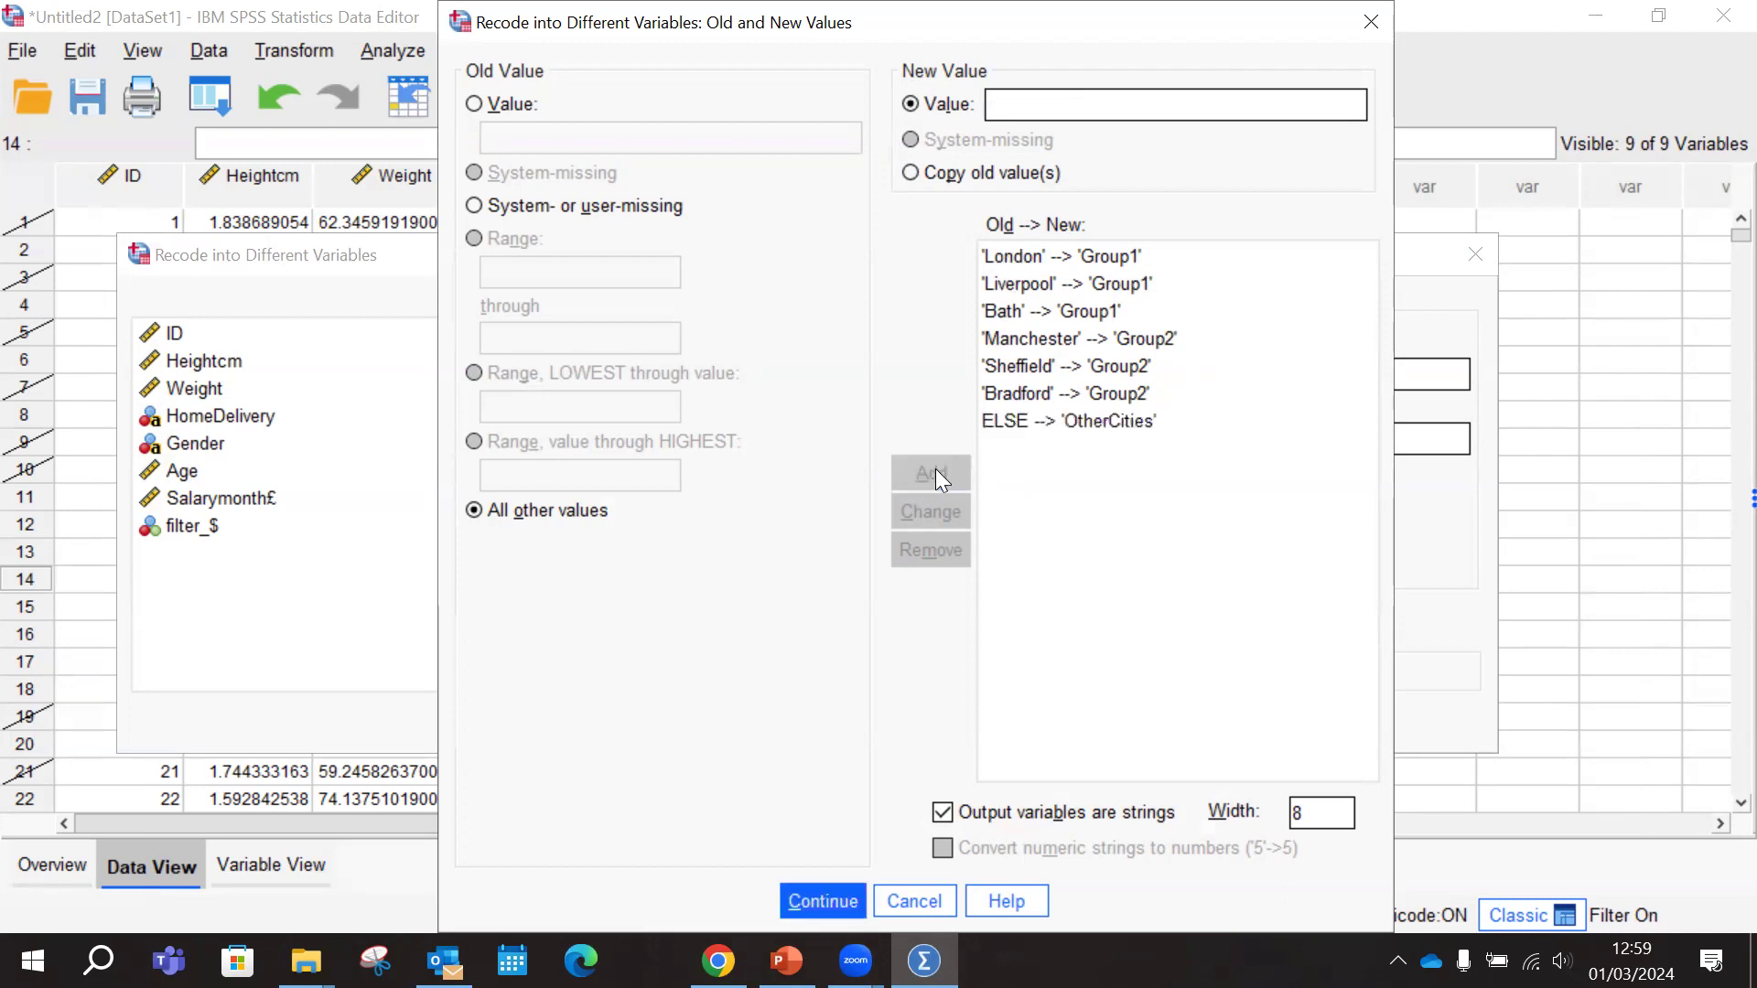
# Accept the old and new values, run the City to Group recode, and close the output viewer window
pyautogui.click(829, 897)
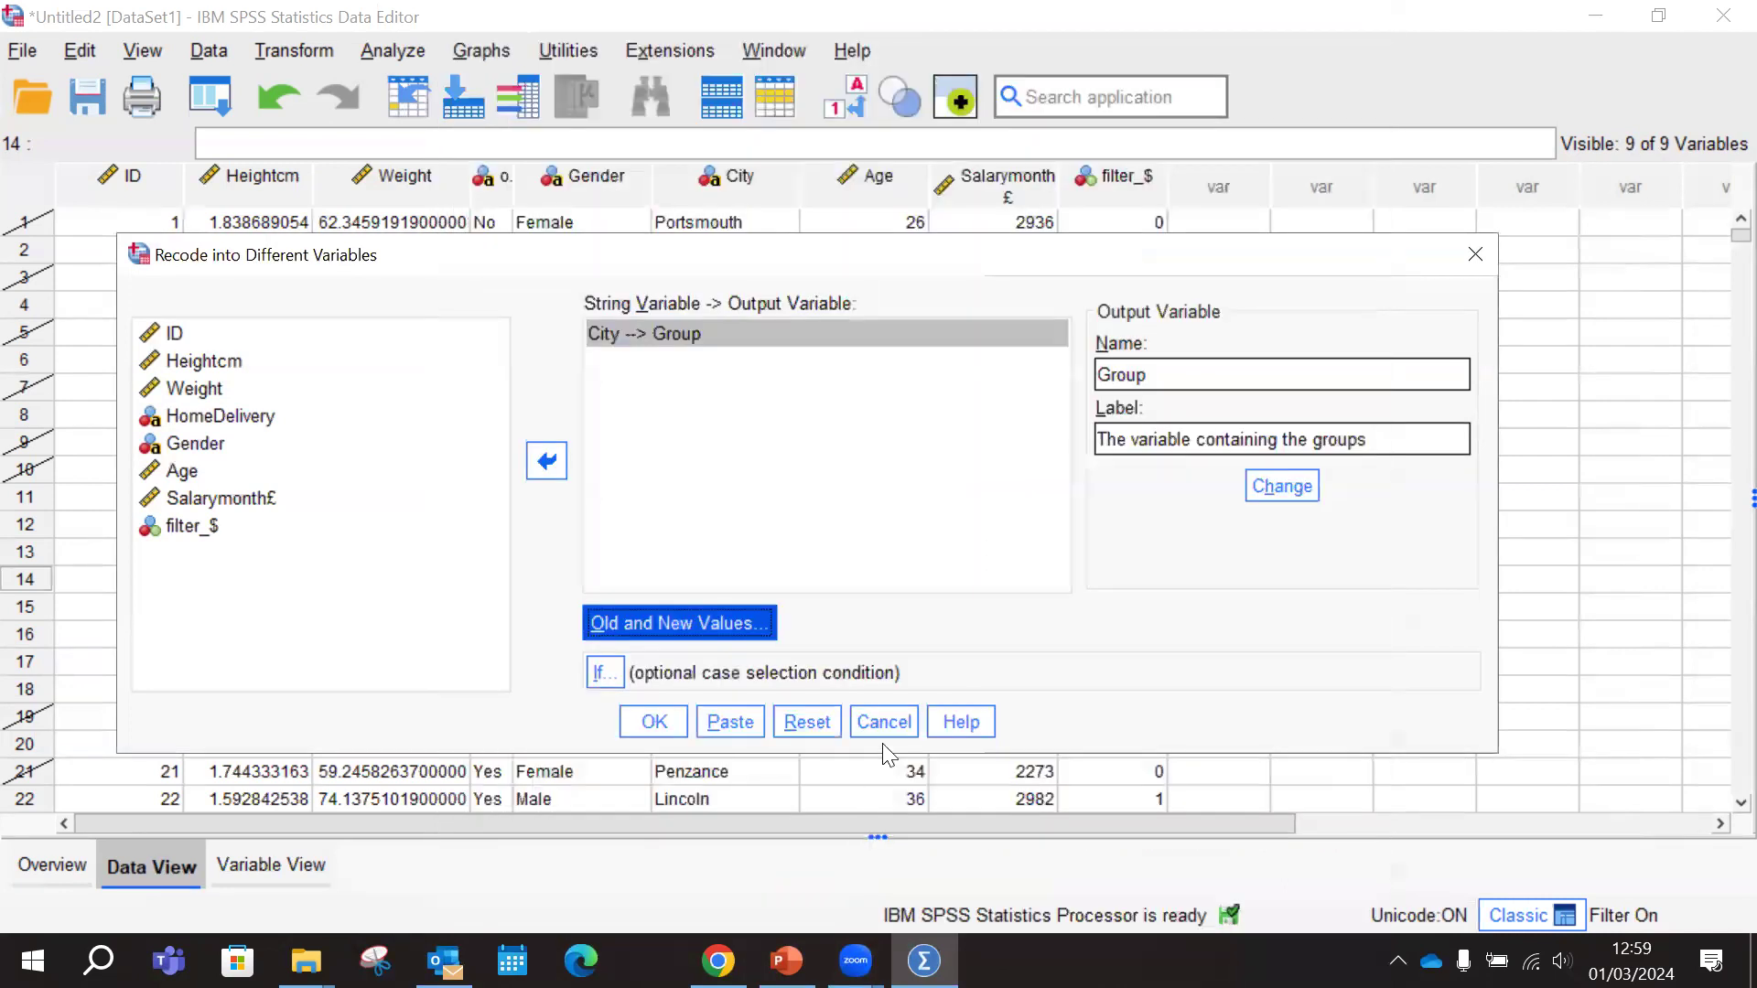
pyautogui.click(650, 724)
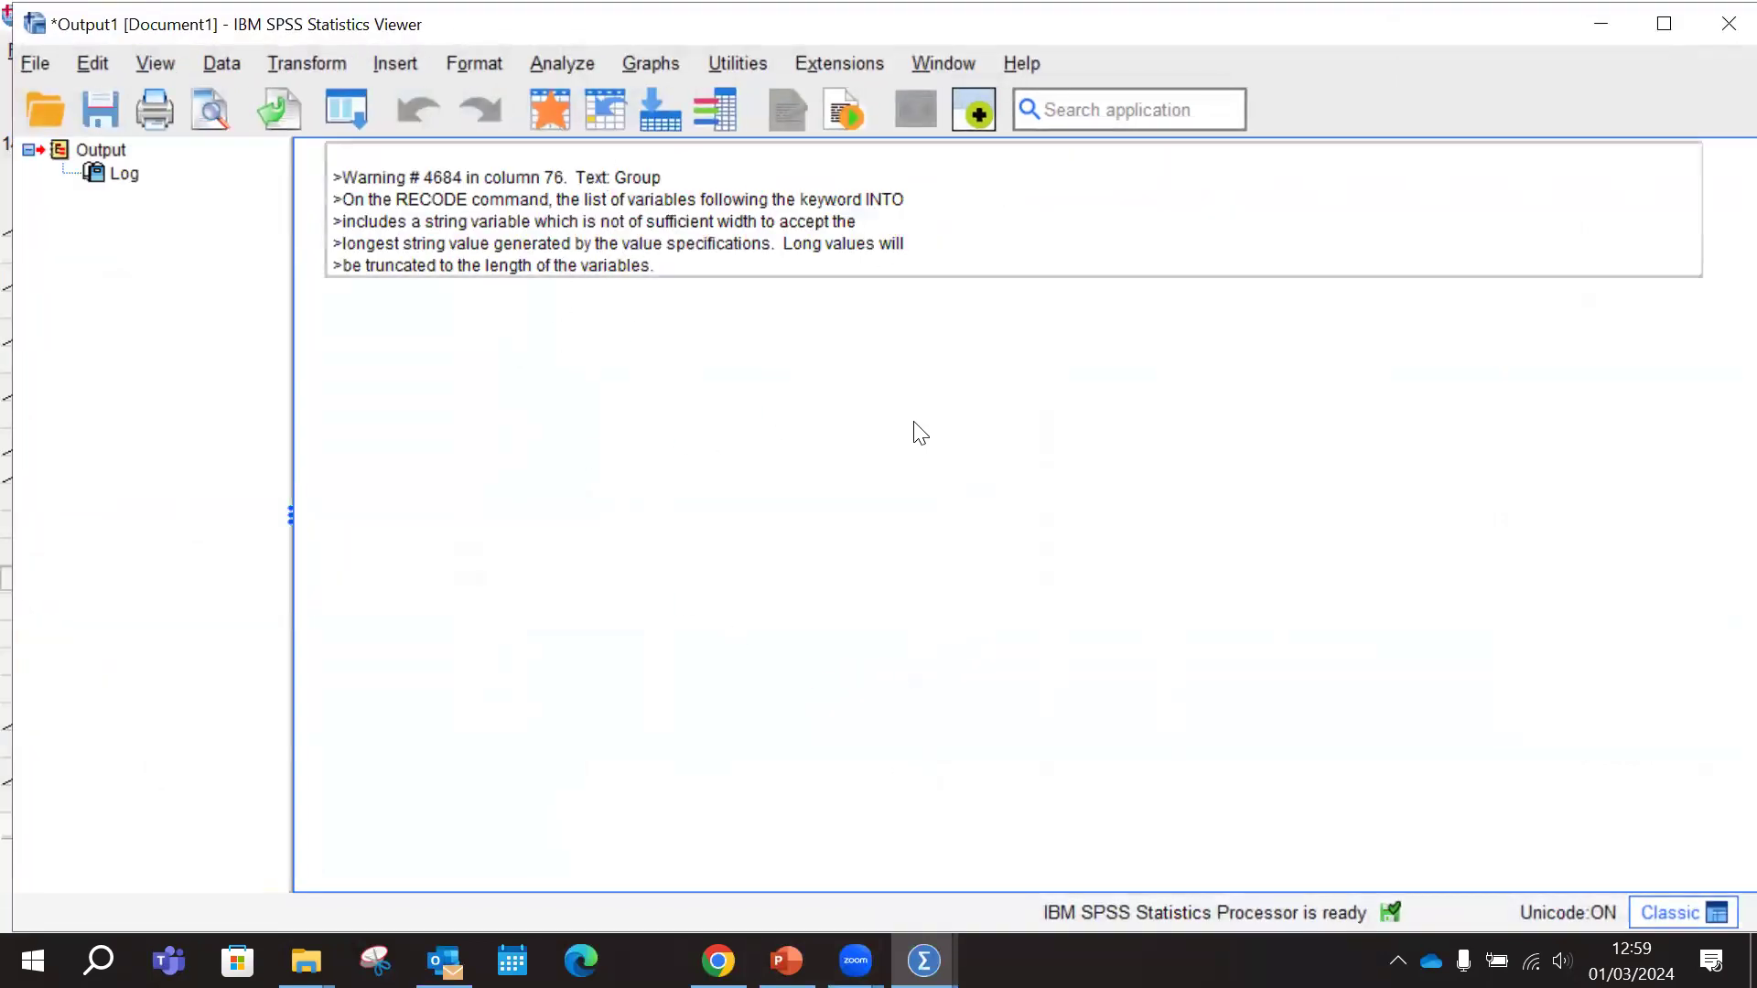
pyautogui.click(1720, 26)
pyautogui.click(882, 527)
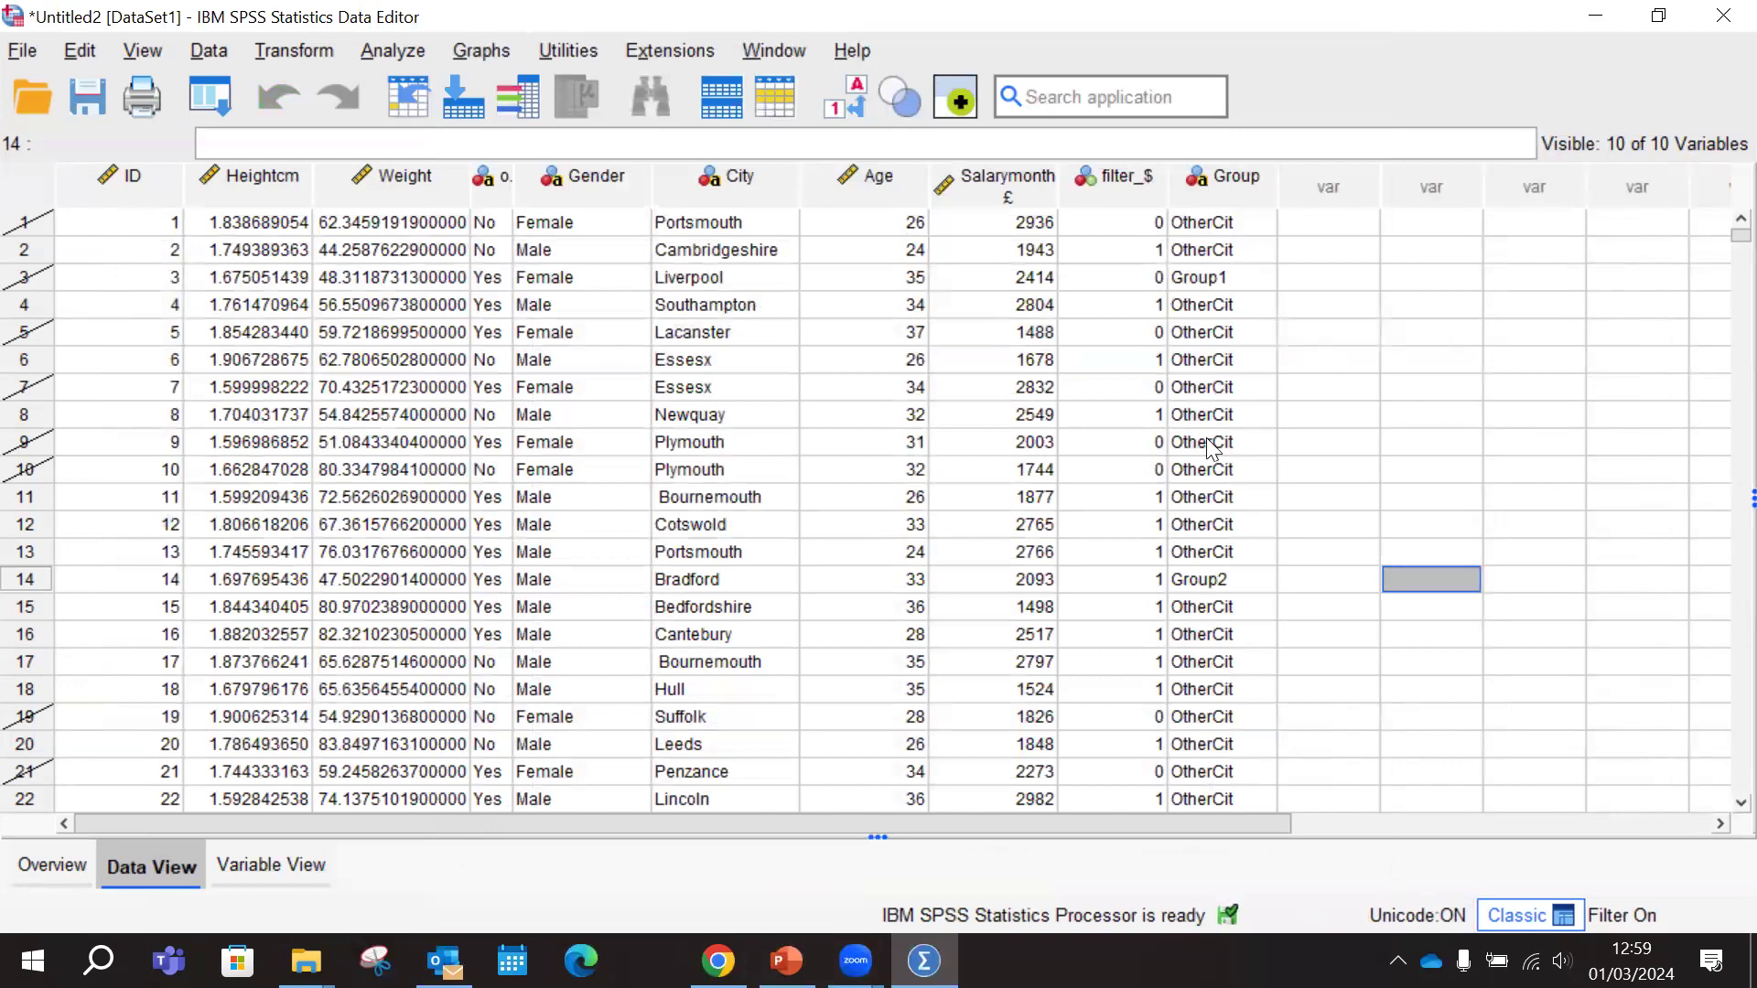
# Widen the Group column in the data view and switch to PowerPoint to check the task slide
pyautogui.moveTo(1278, 183); pyautogui.dragTo(1317, 183)
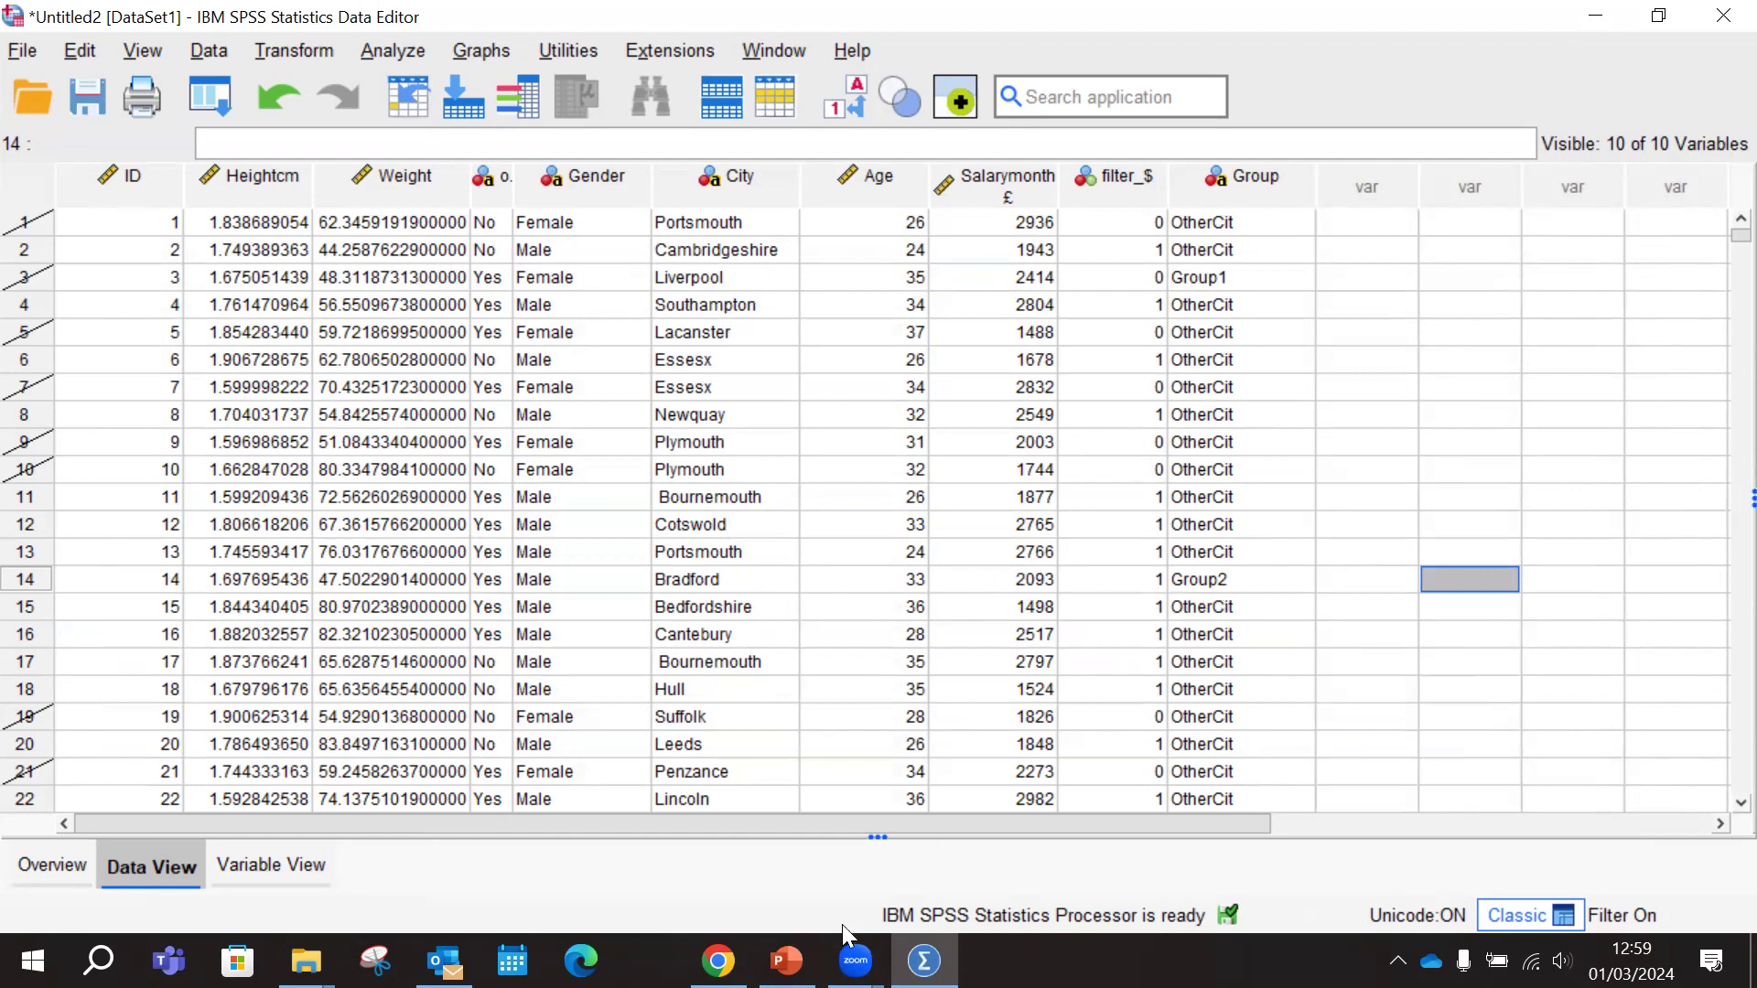
pyautogui.click(787, 961)
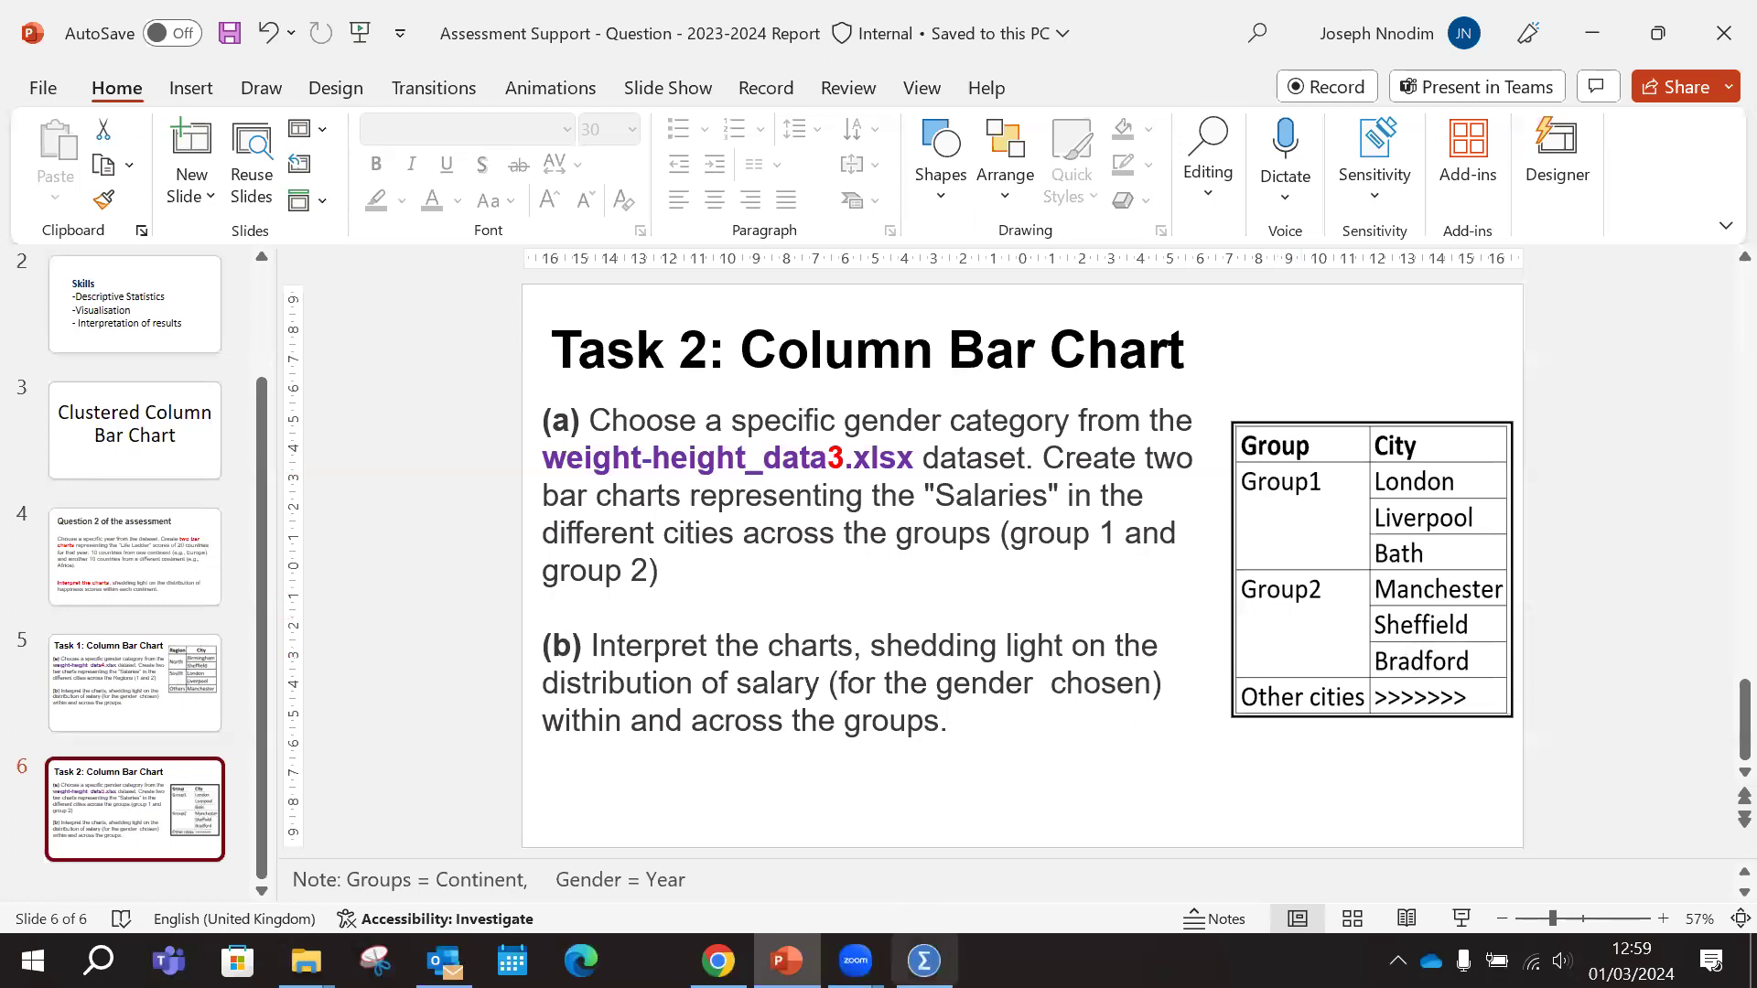
# Back in SPSS, try to rerun the City to Group recode with an output string width of 14
pyautogui.hotkey('alt', 'Tab')
pyautogui.scroll(9, 1266, 522)
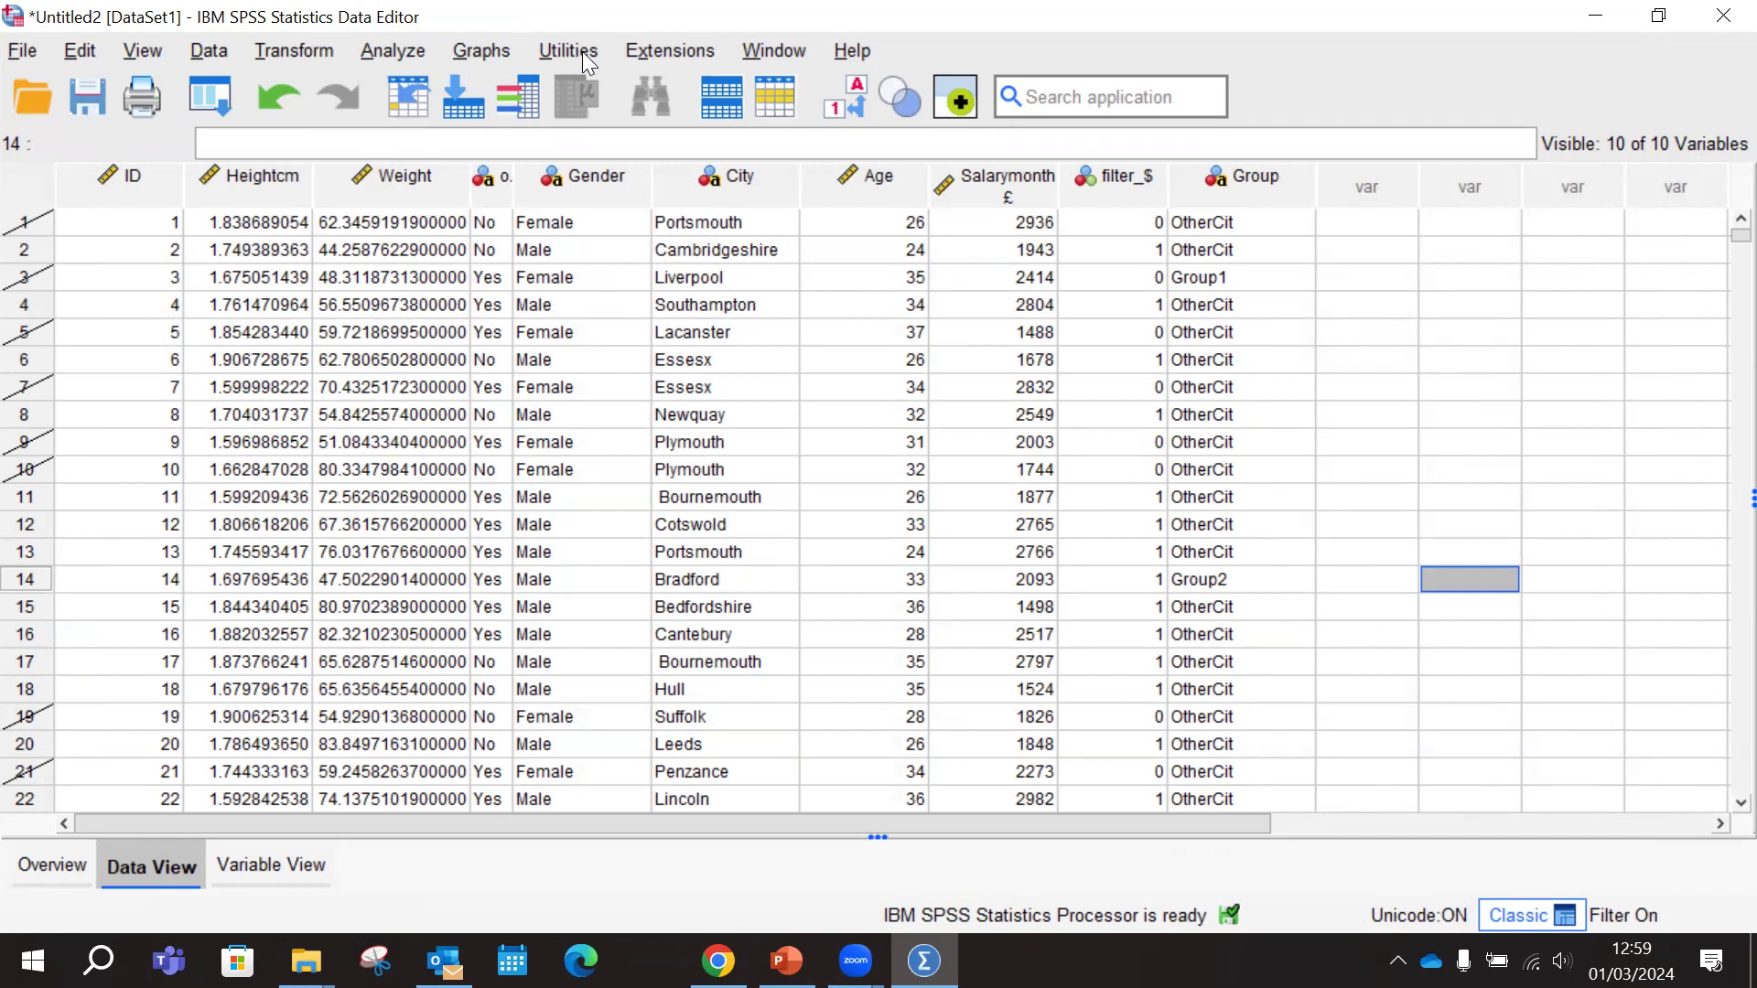
pyautogui.click(280, 46)
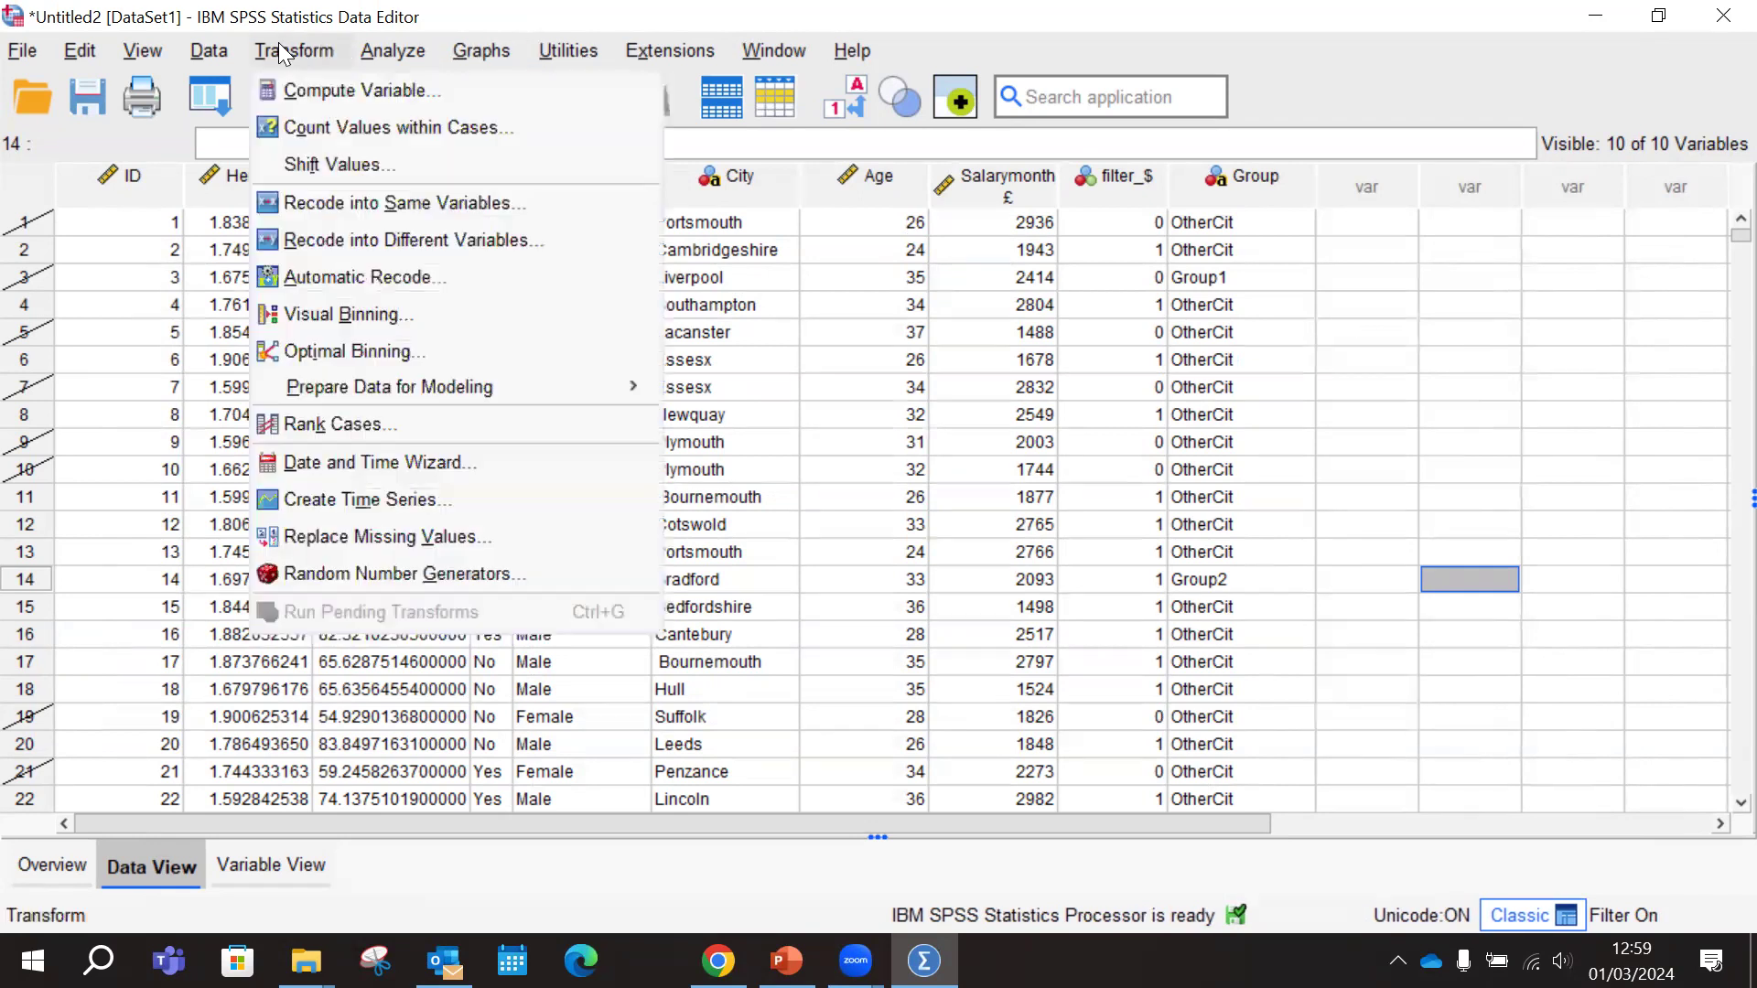
pyautogui.click(371, 245)
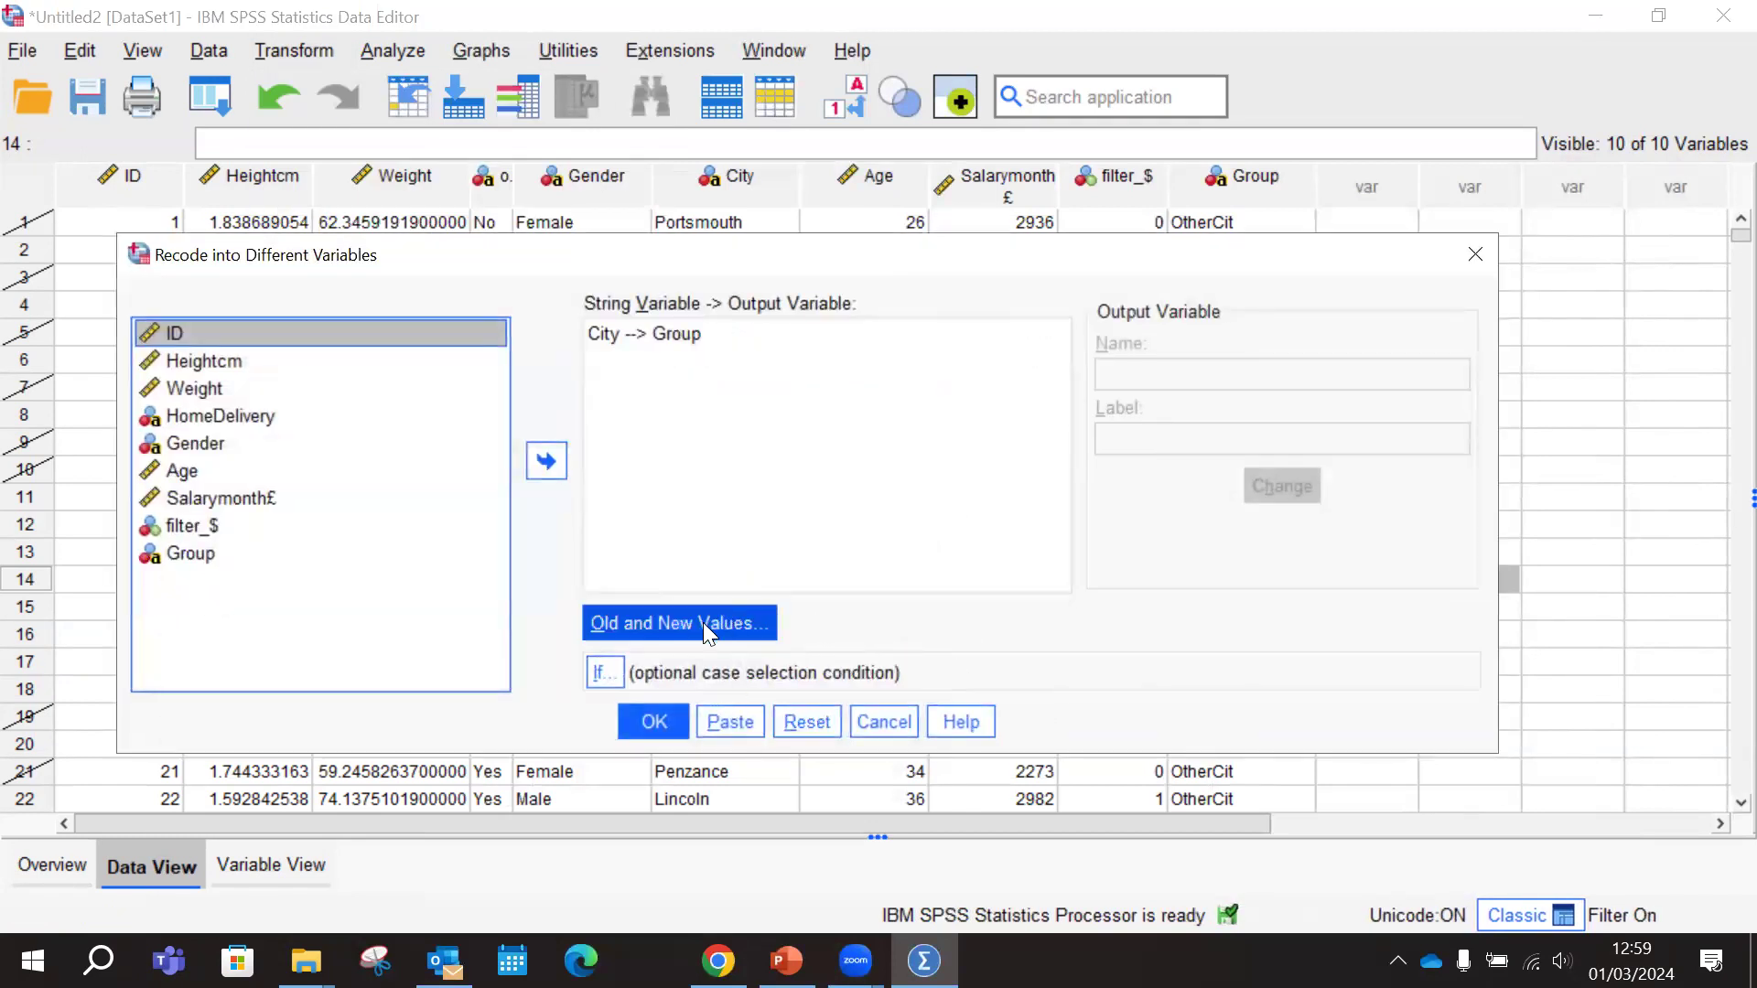
pyautogui.click(701, 622)
pyautogui.doubleClick(1327, 815)
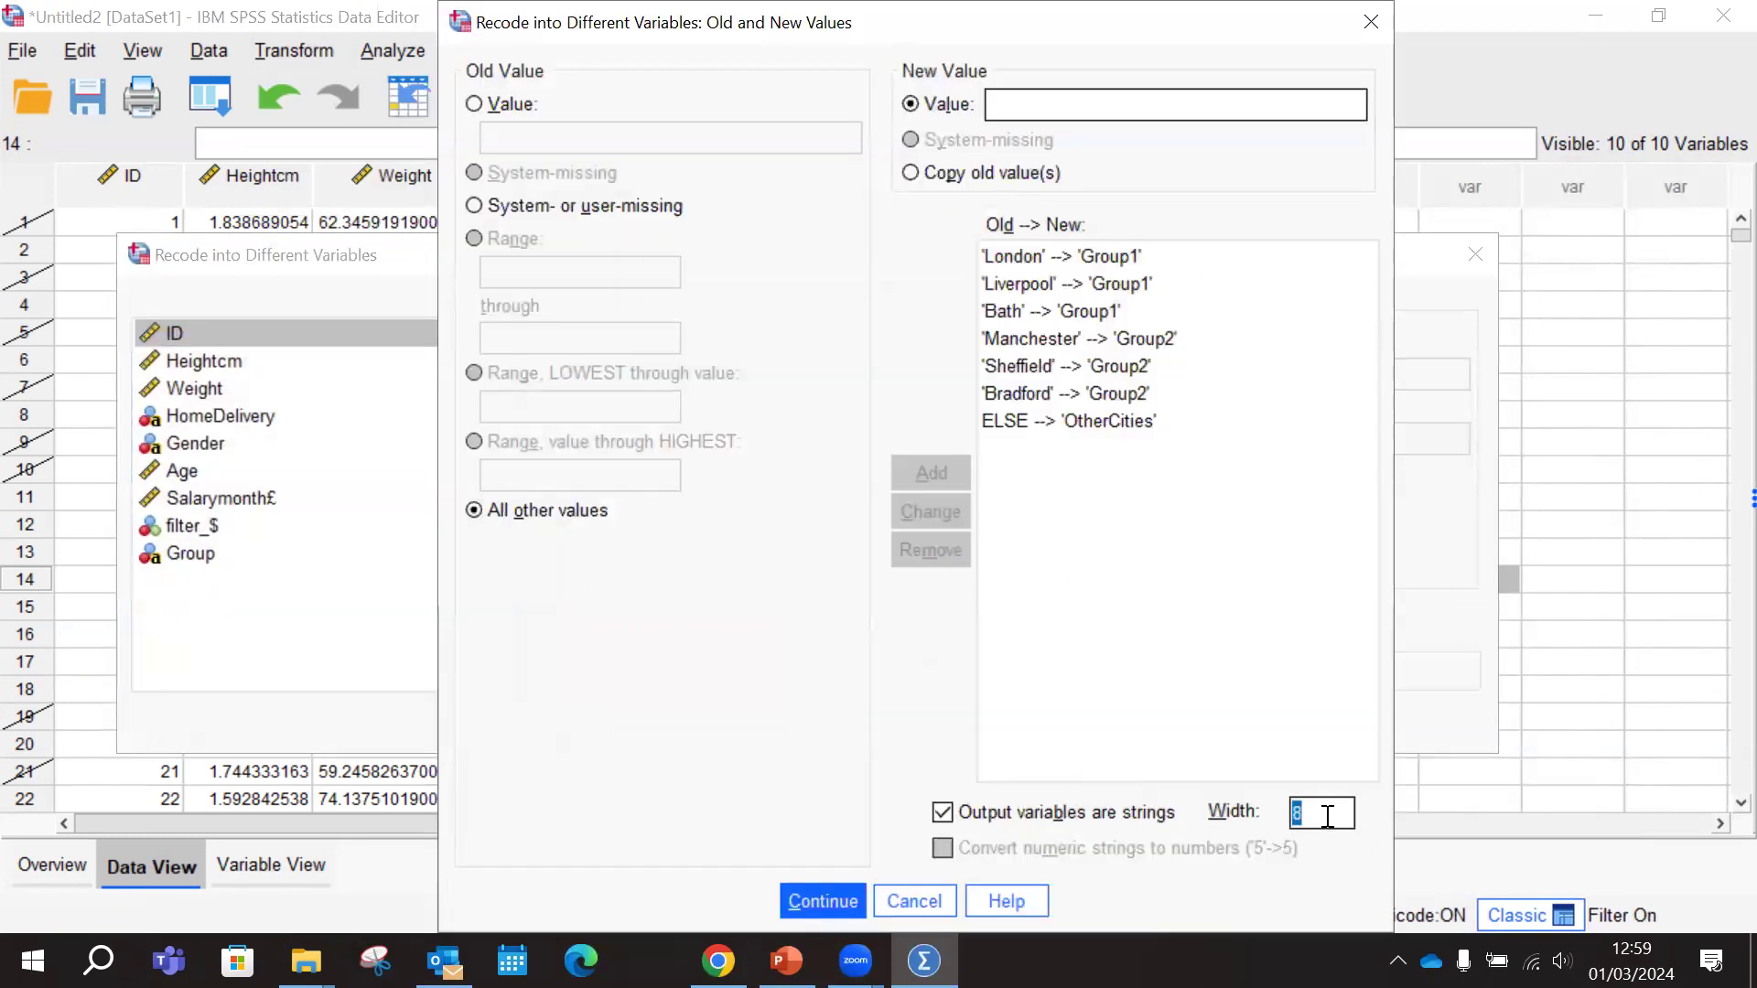
pyautogui.write('12')
pyautogui.write('4')
pyautogui.click(853, 906)
pyautogui.click(659, 723)
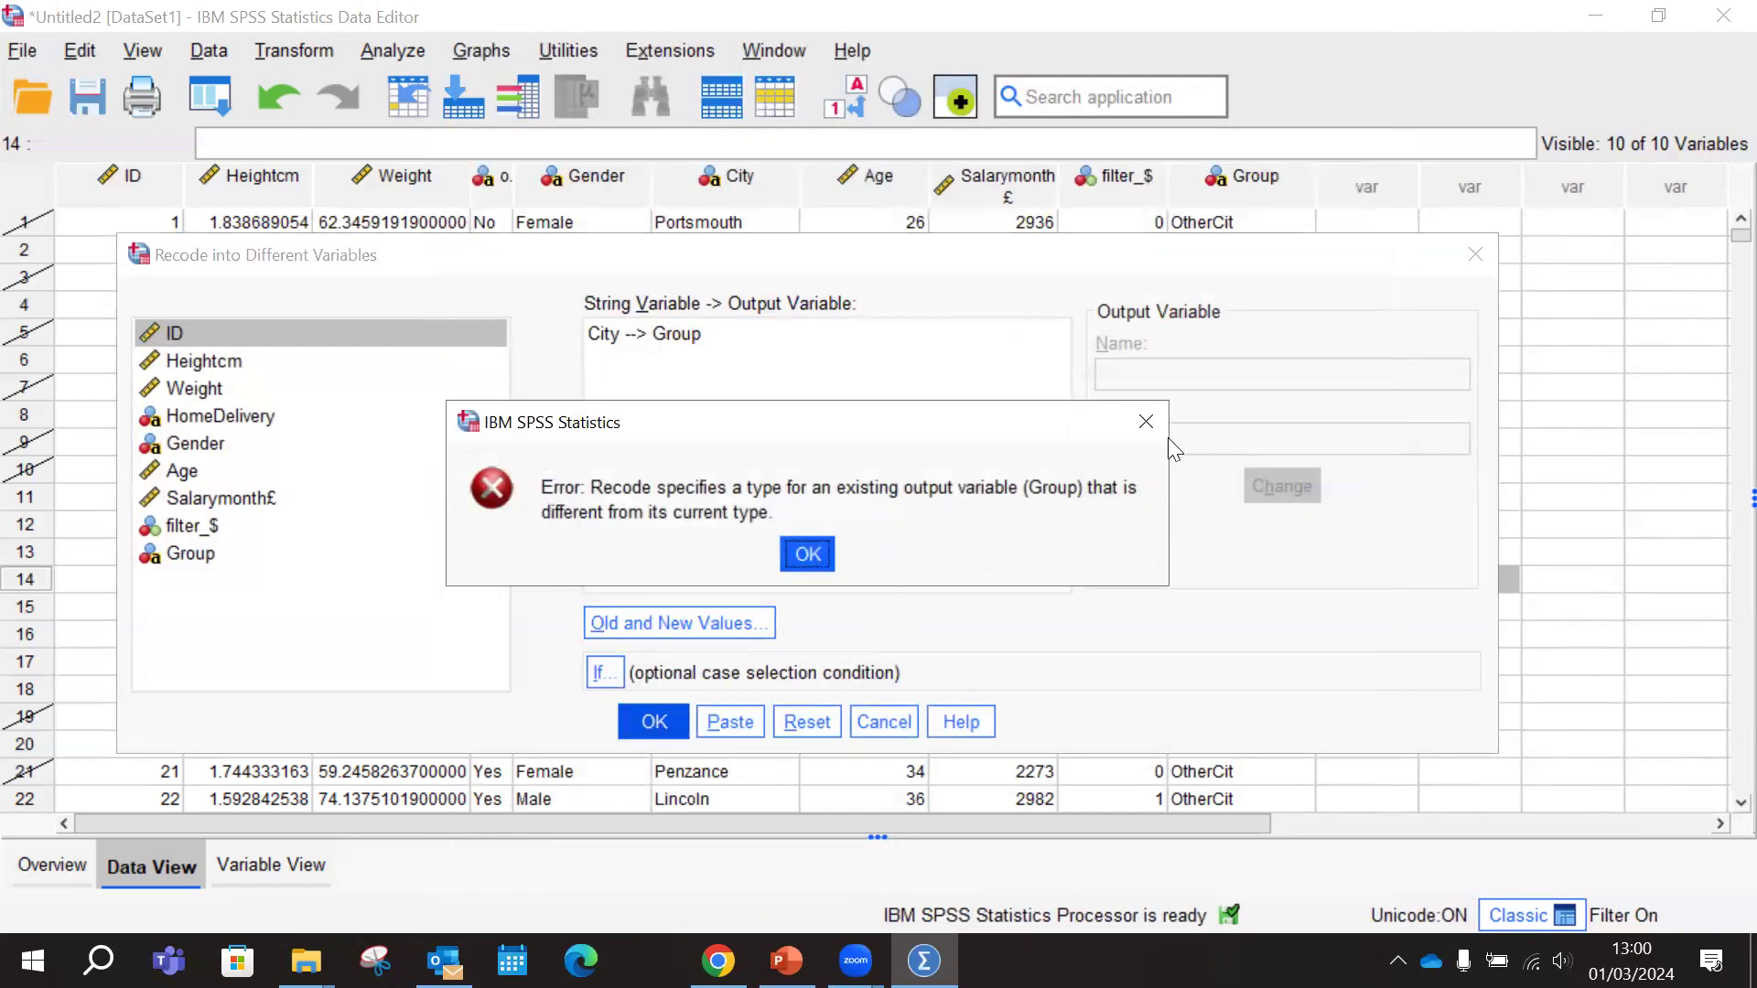
pyautogui.click(806, 555)
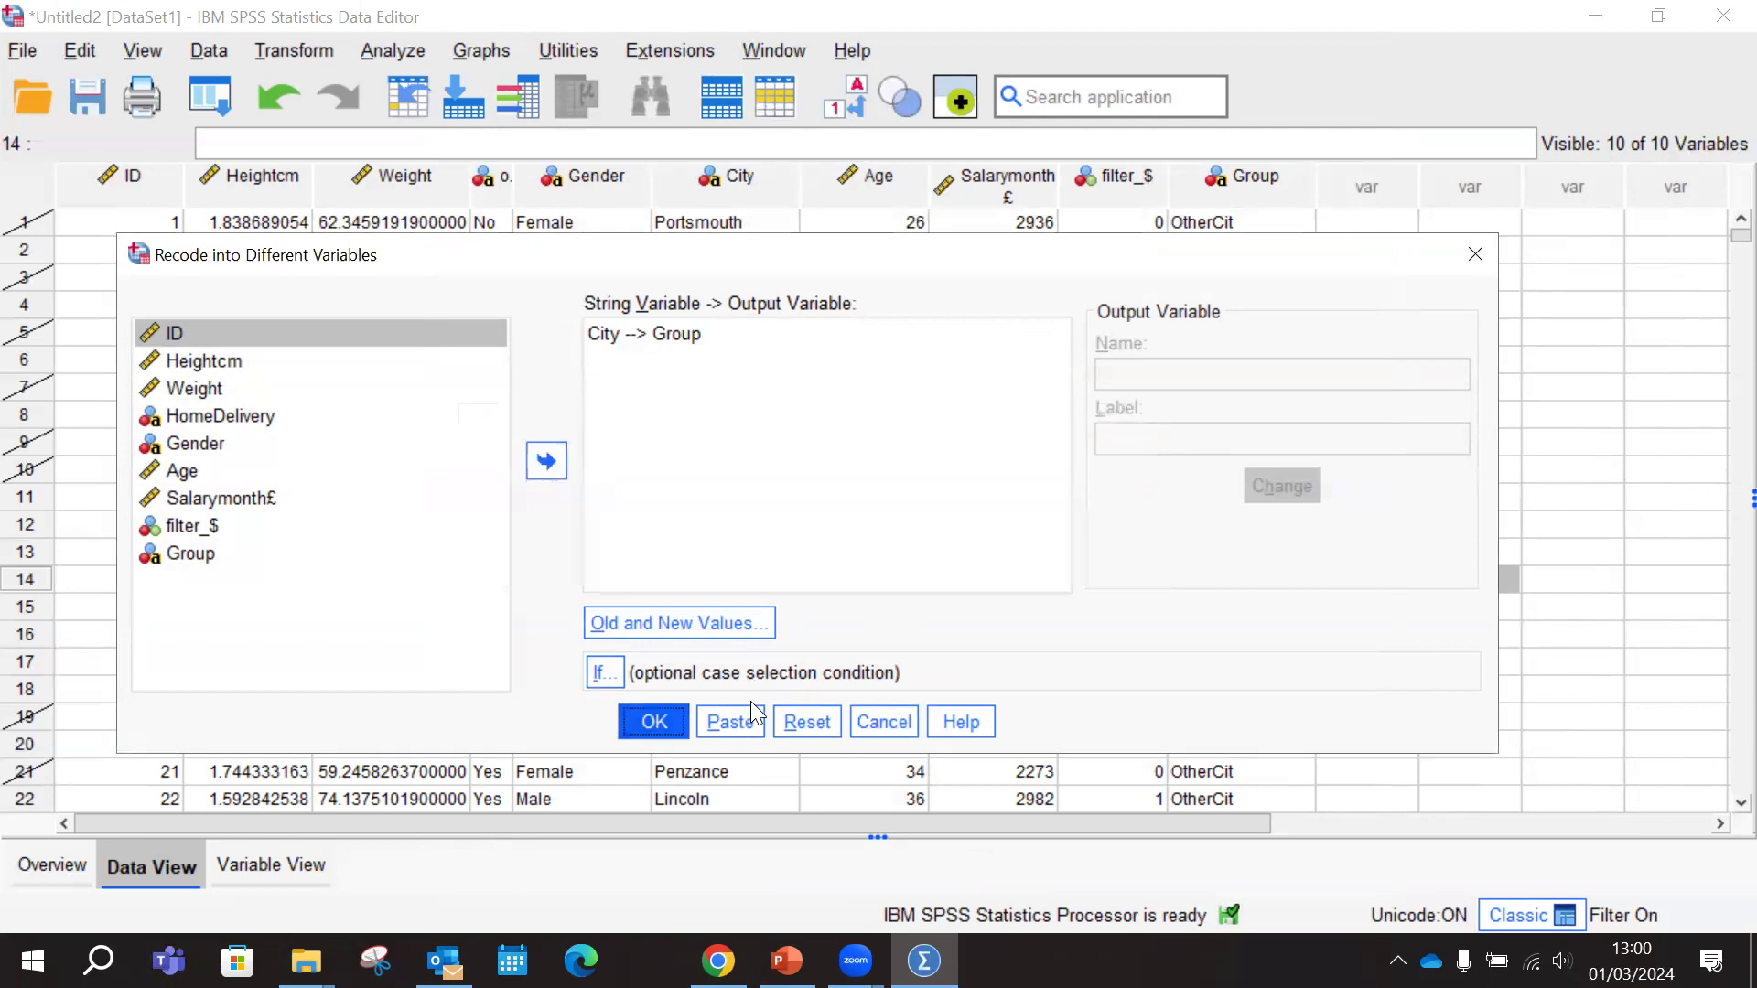
# Set the recode's output string width back to 8, rerun the recode, and close the output viewer window
pyautogui.click(719, 630)
pyautogui.doubleClick(1344, 809)
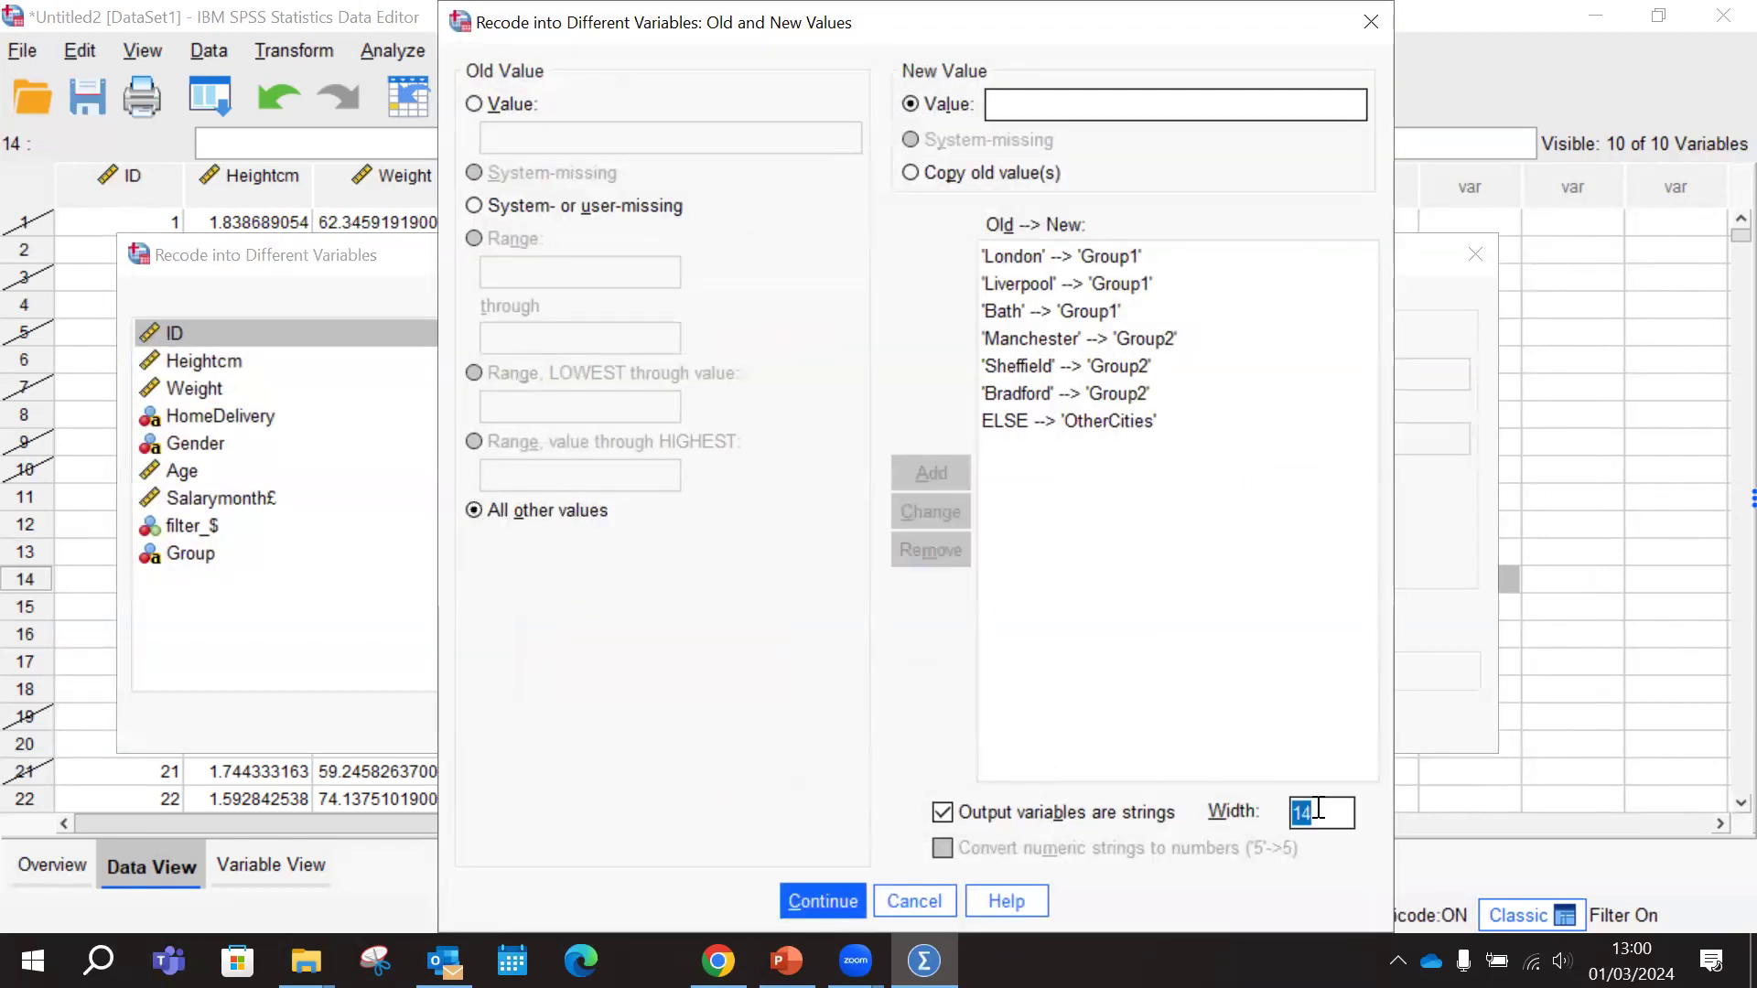
pyautogui.write('8')
pyautogui.click(825, 898)
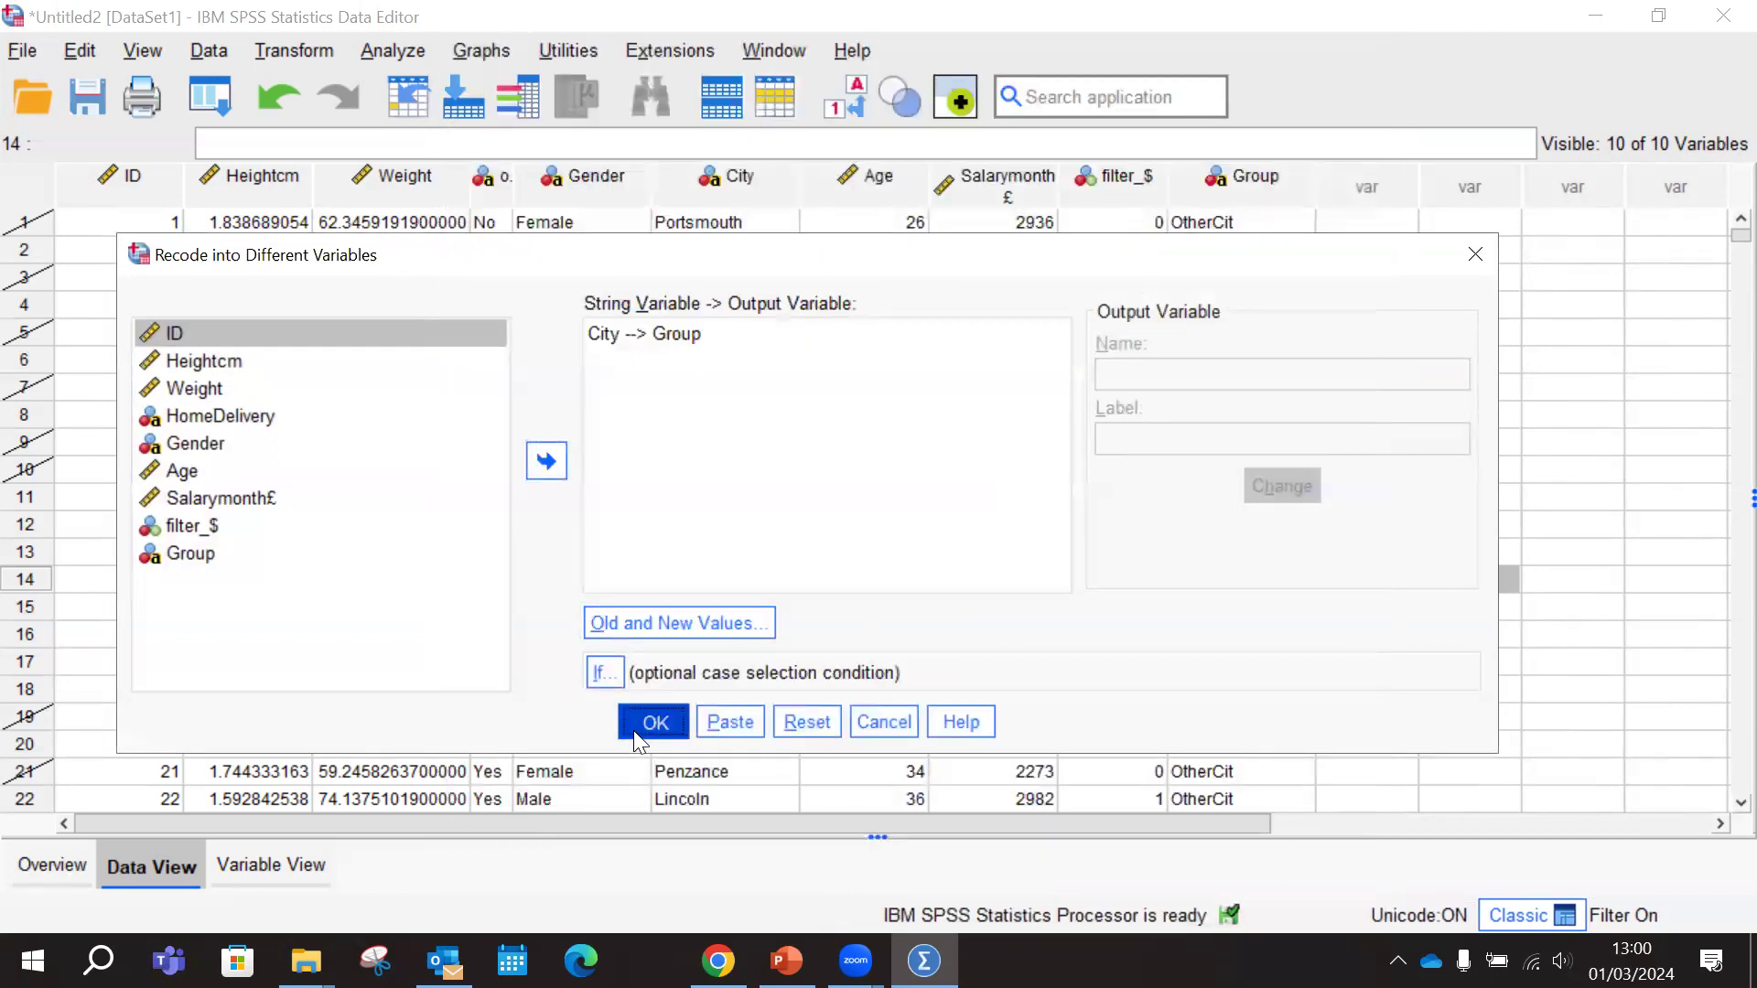
pyautogui.click(640, 725)
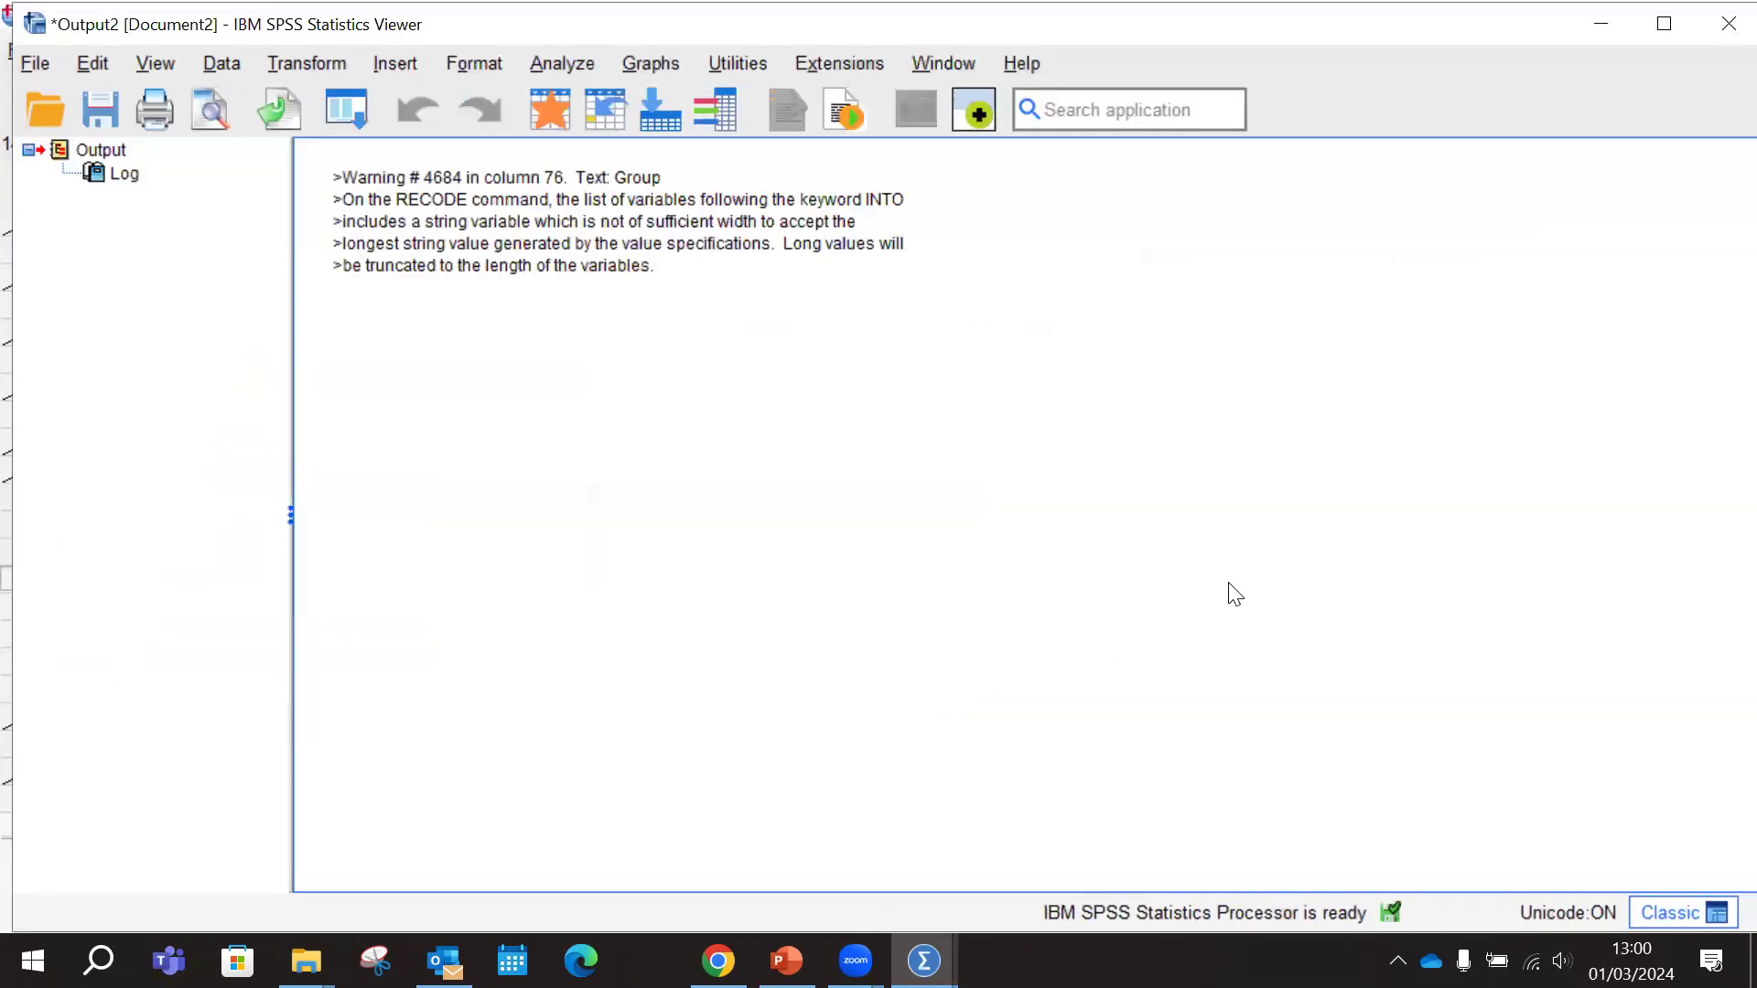
pyautogui.click(1728, 23)
pyautogui.click(878, 524)
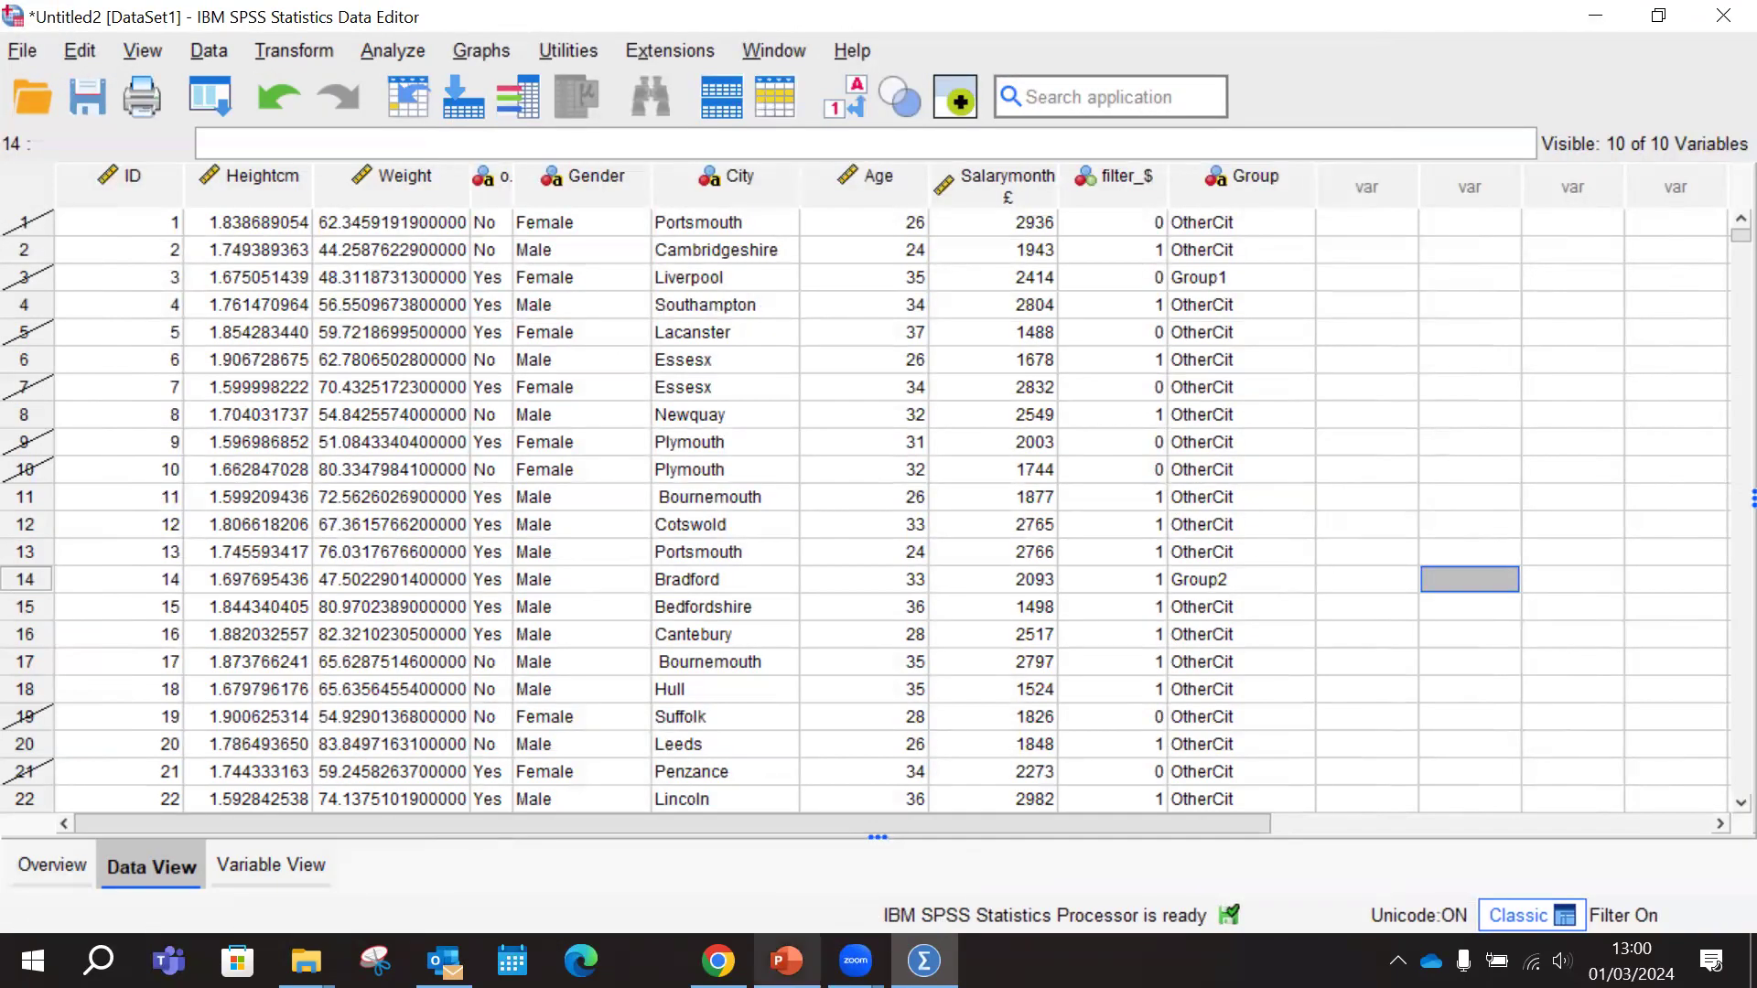
# Check the Task 2 slide in PowerPoint and return to the SPSS data editor
pyautogui.click(788, 959)
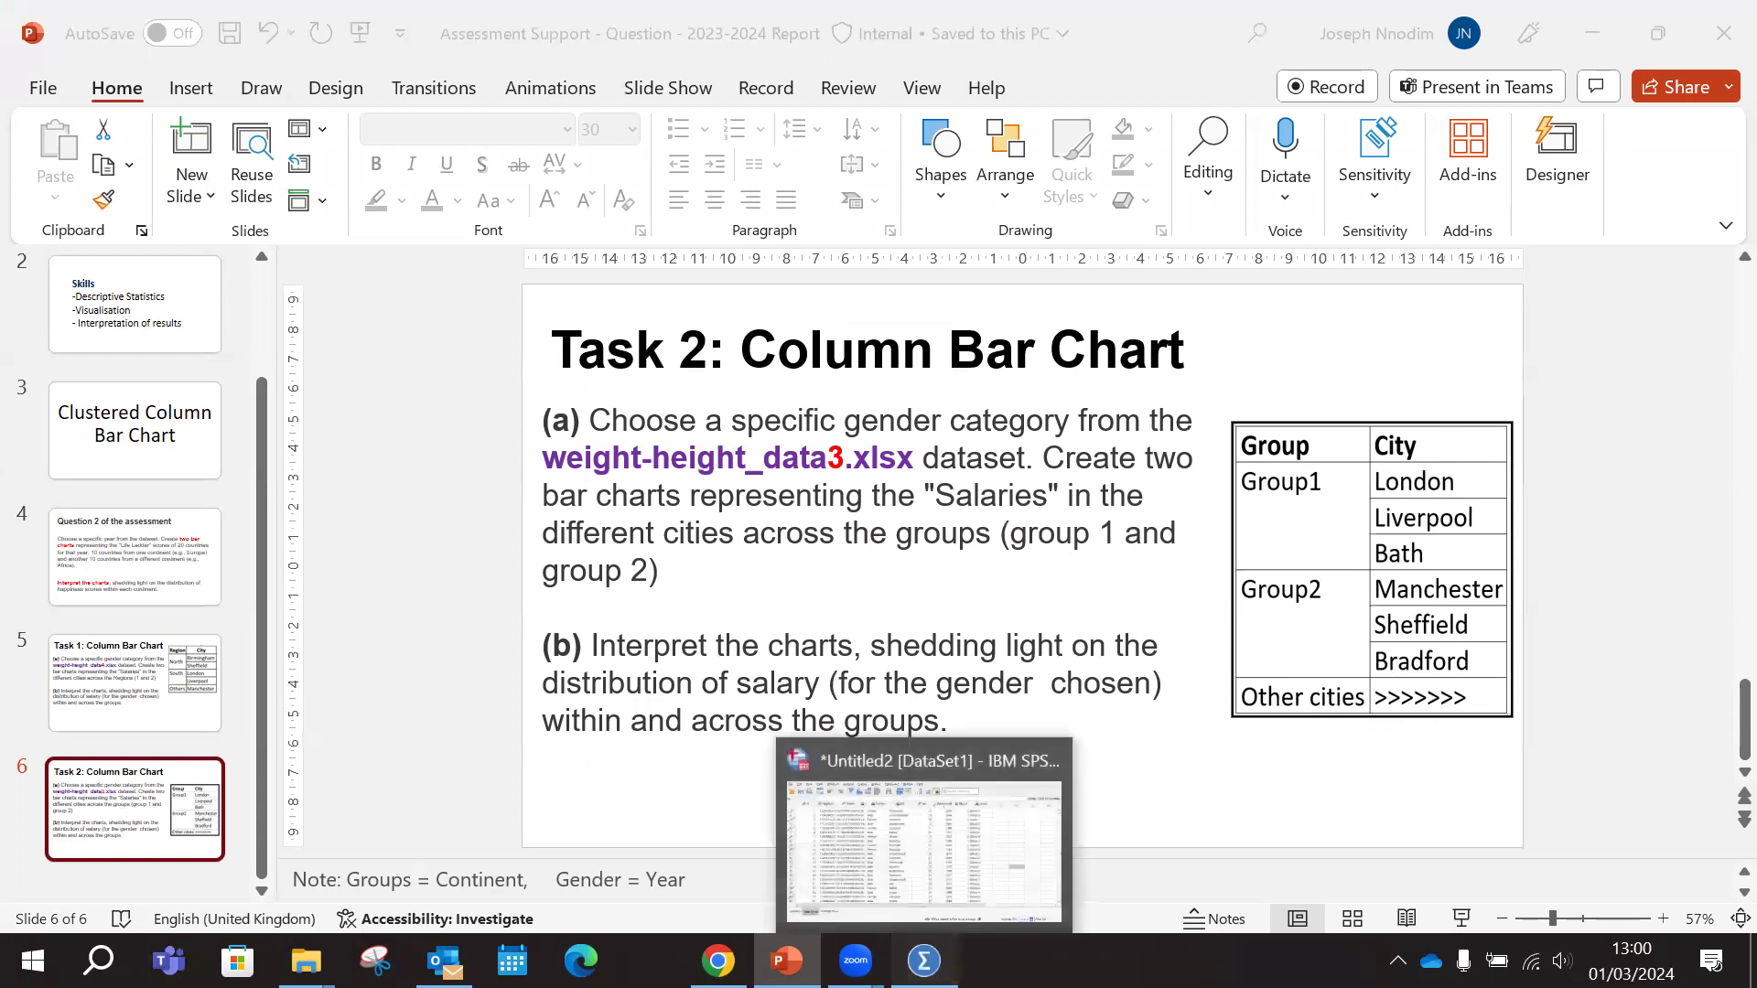
pyautogui.click(924, 961)
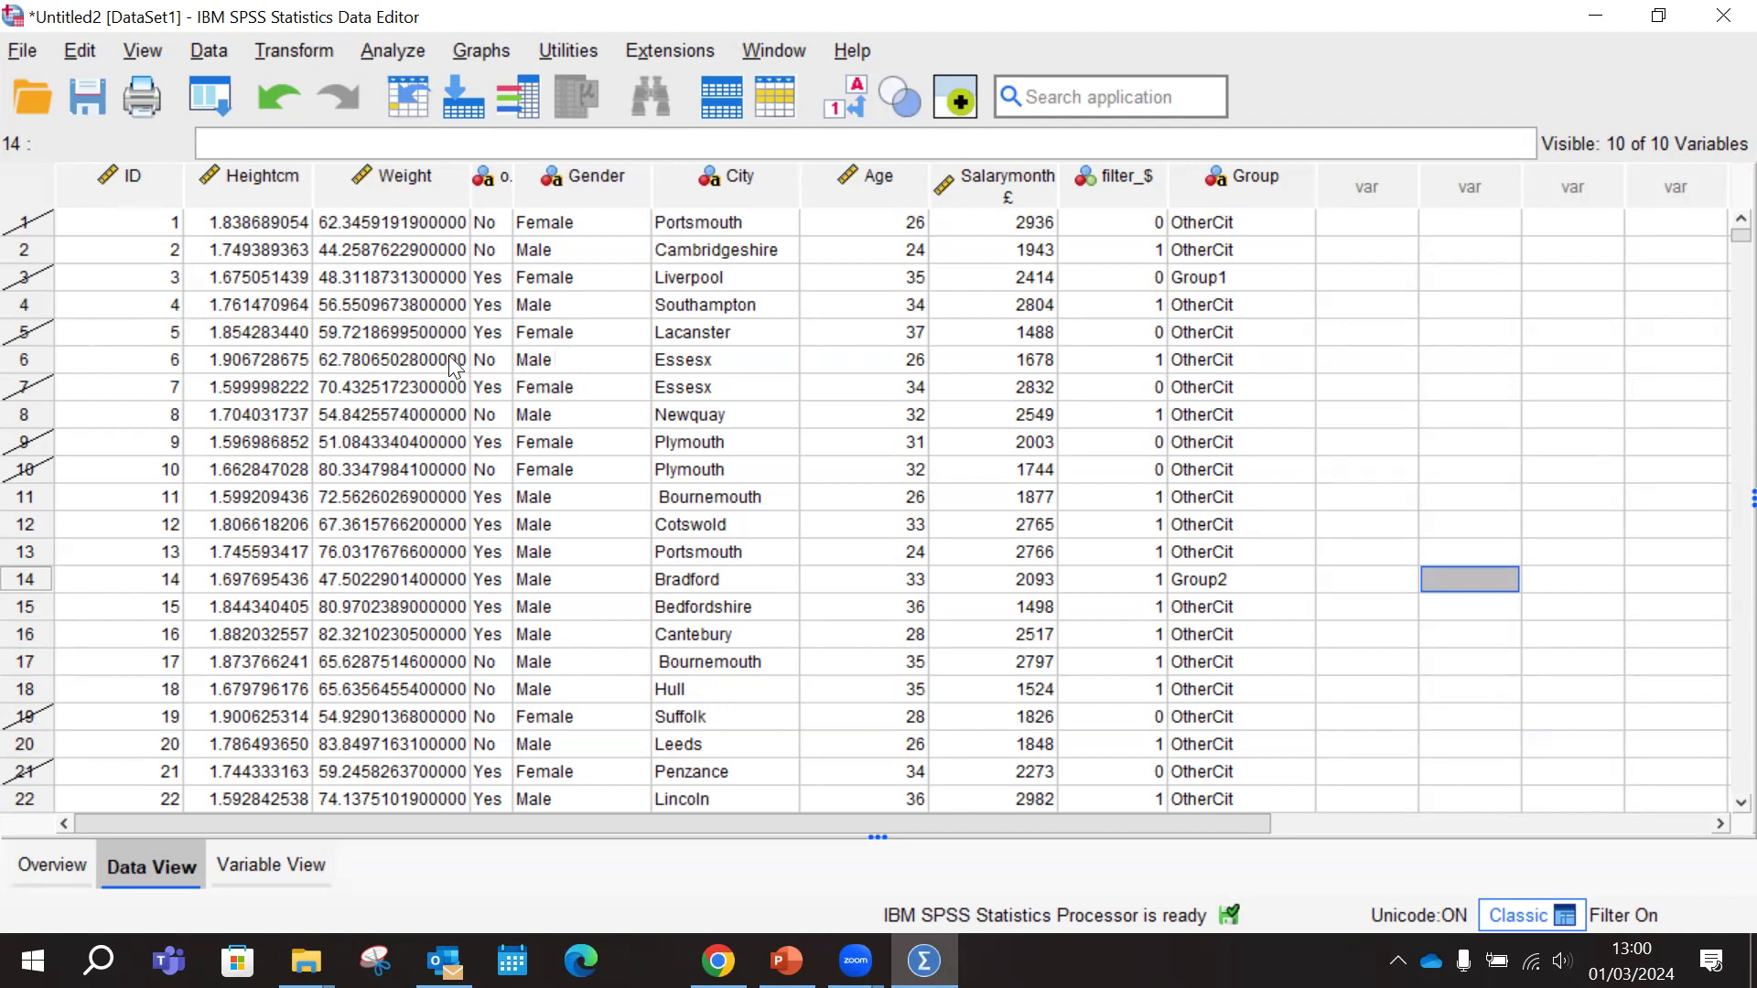
pyautogui.click(925, 961)
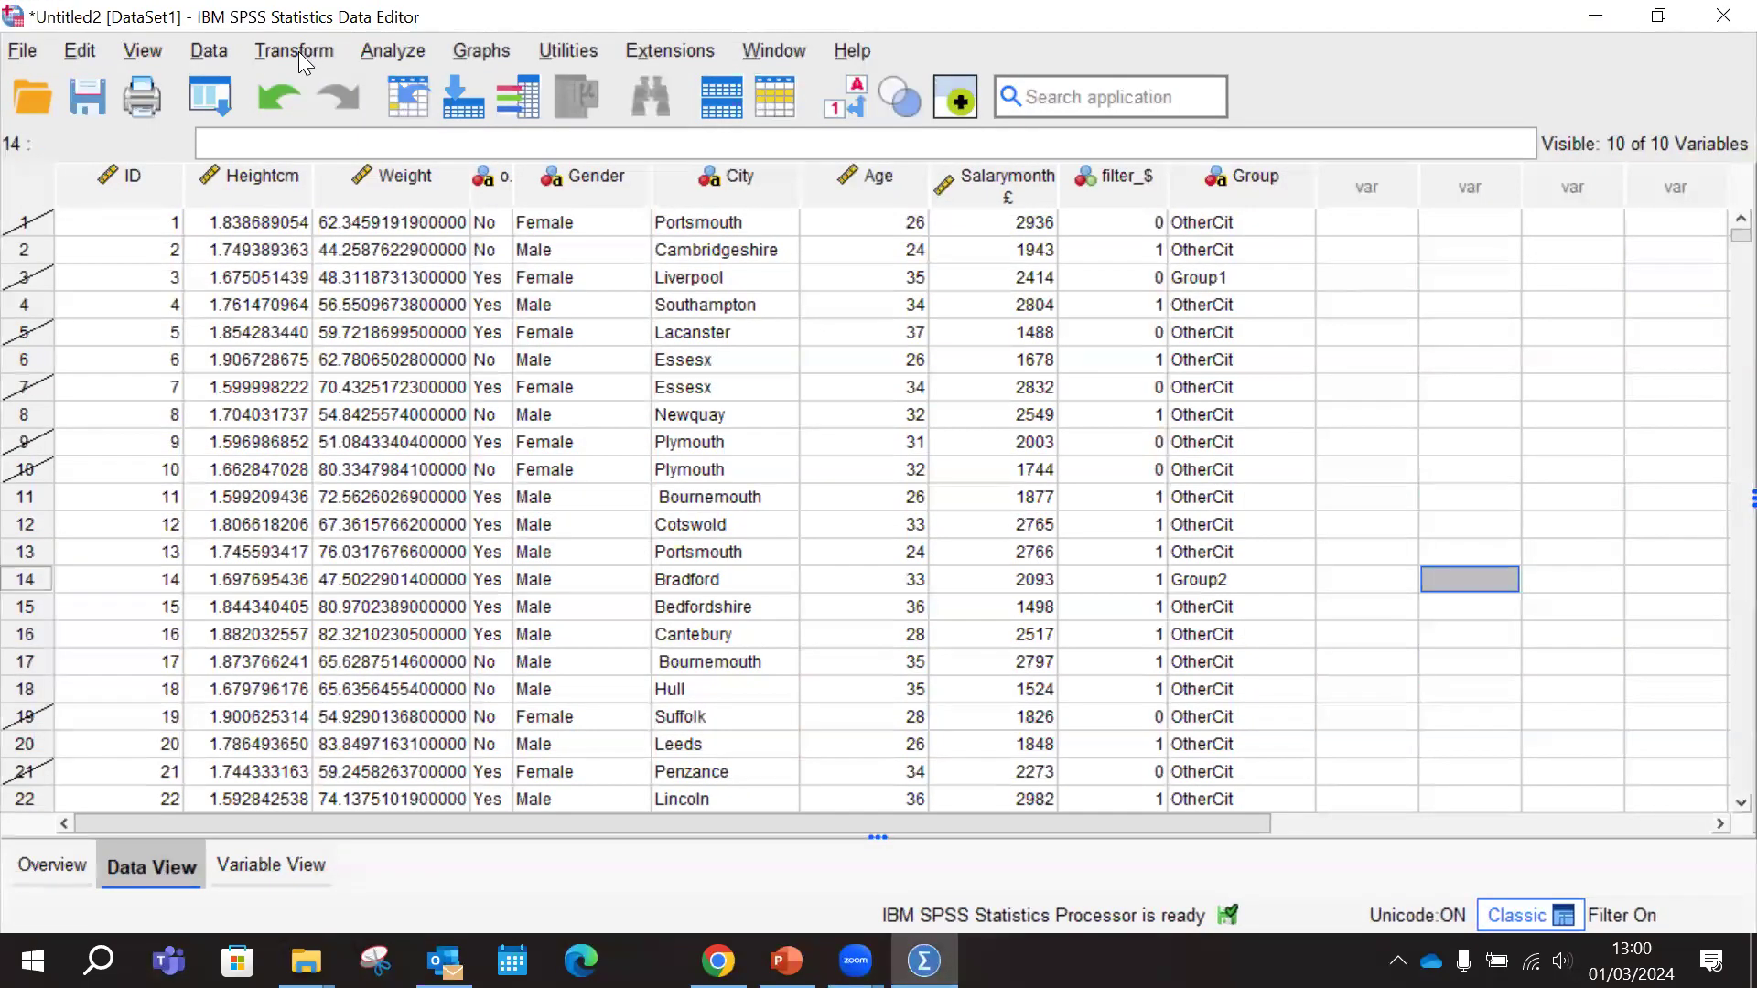
# Open the Select Cases settings and show variable names instead of labels in the variable list
pyautogui.click(209, 52)
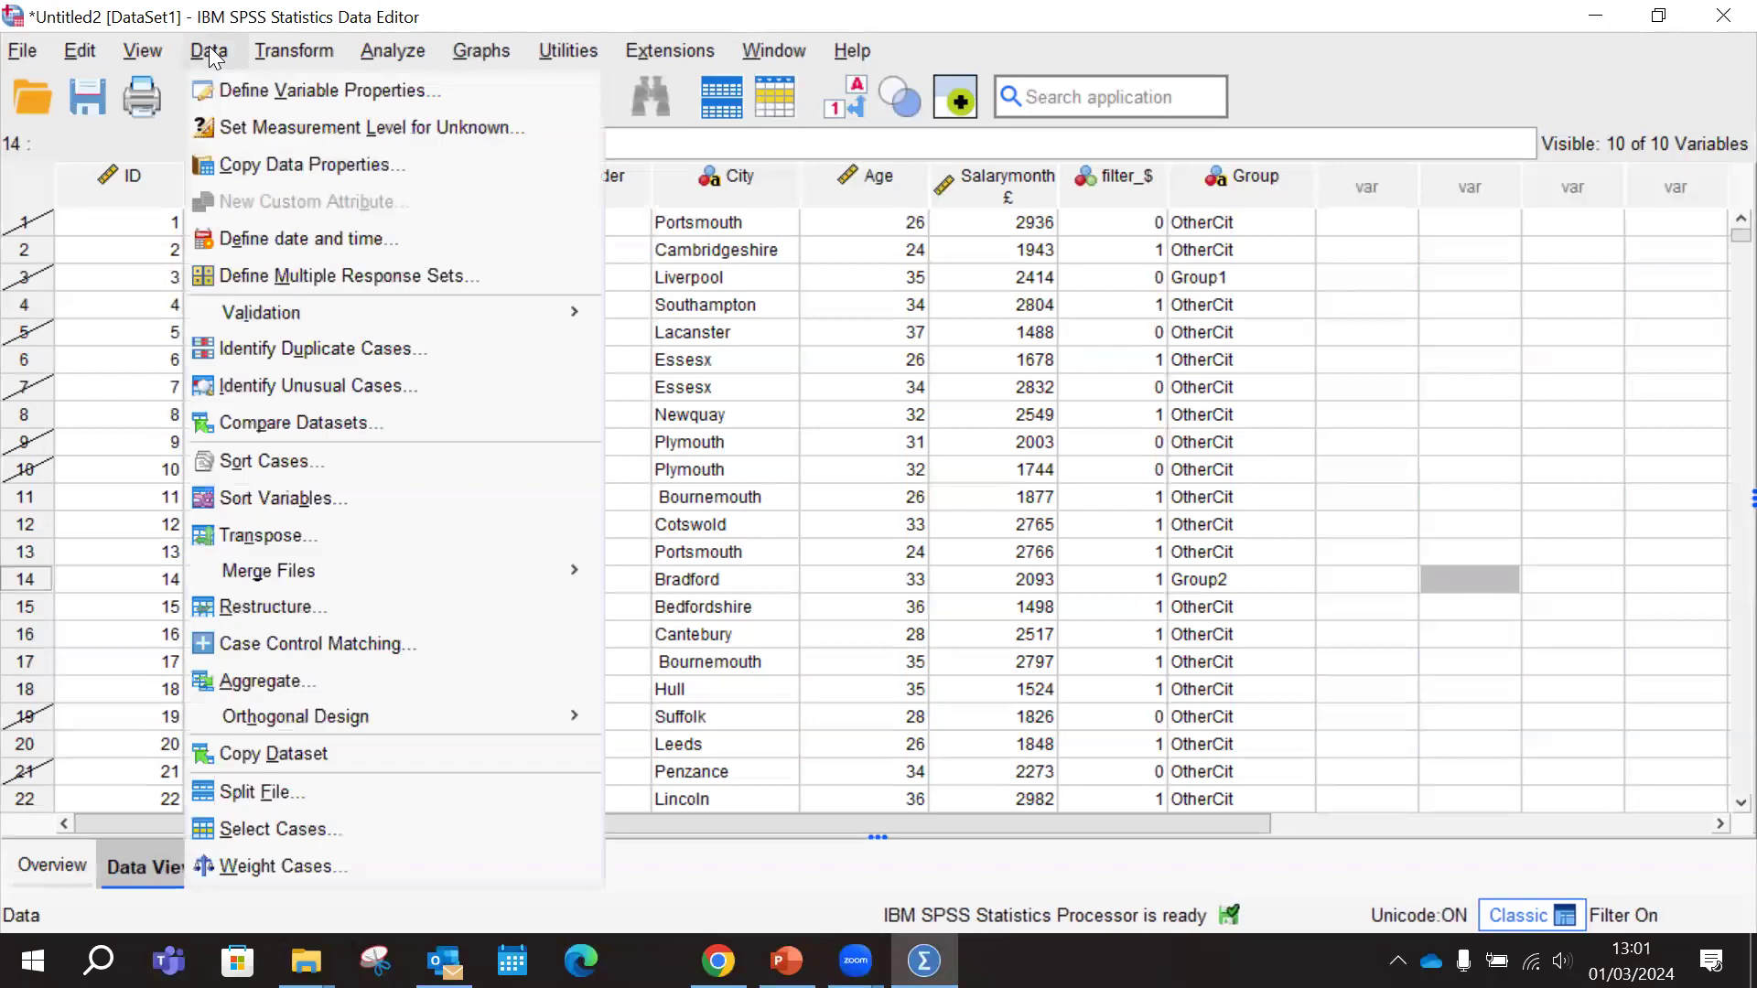
pyautogui.click(293, 835)
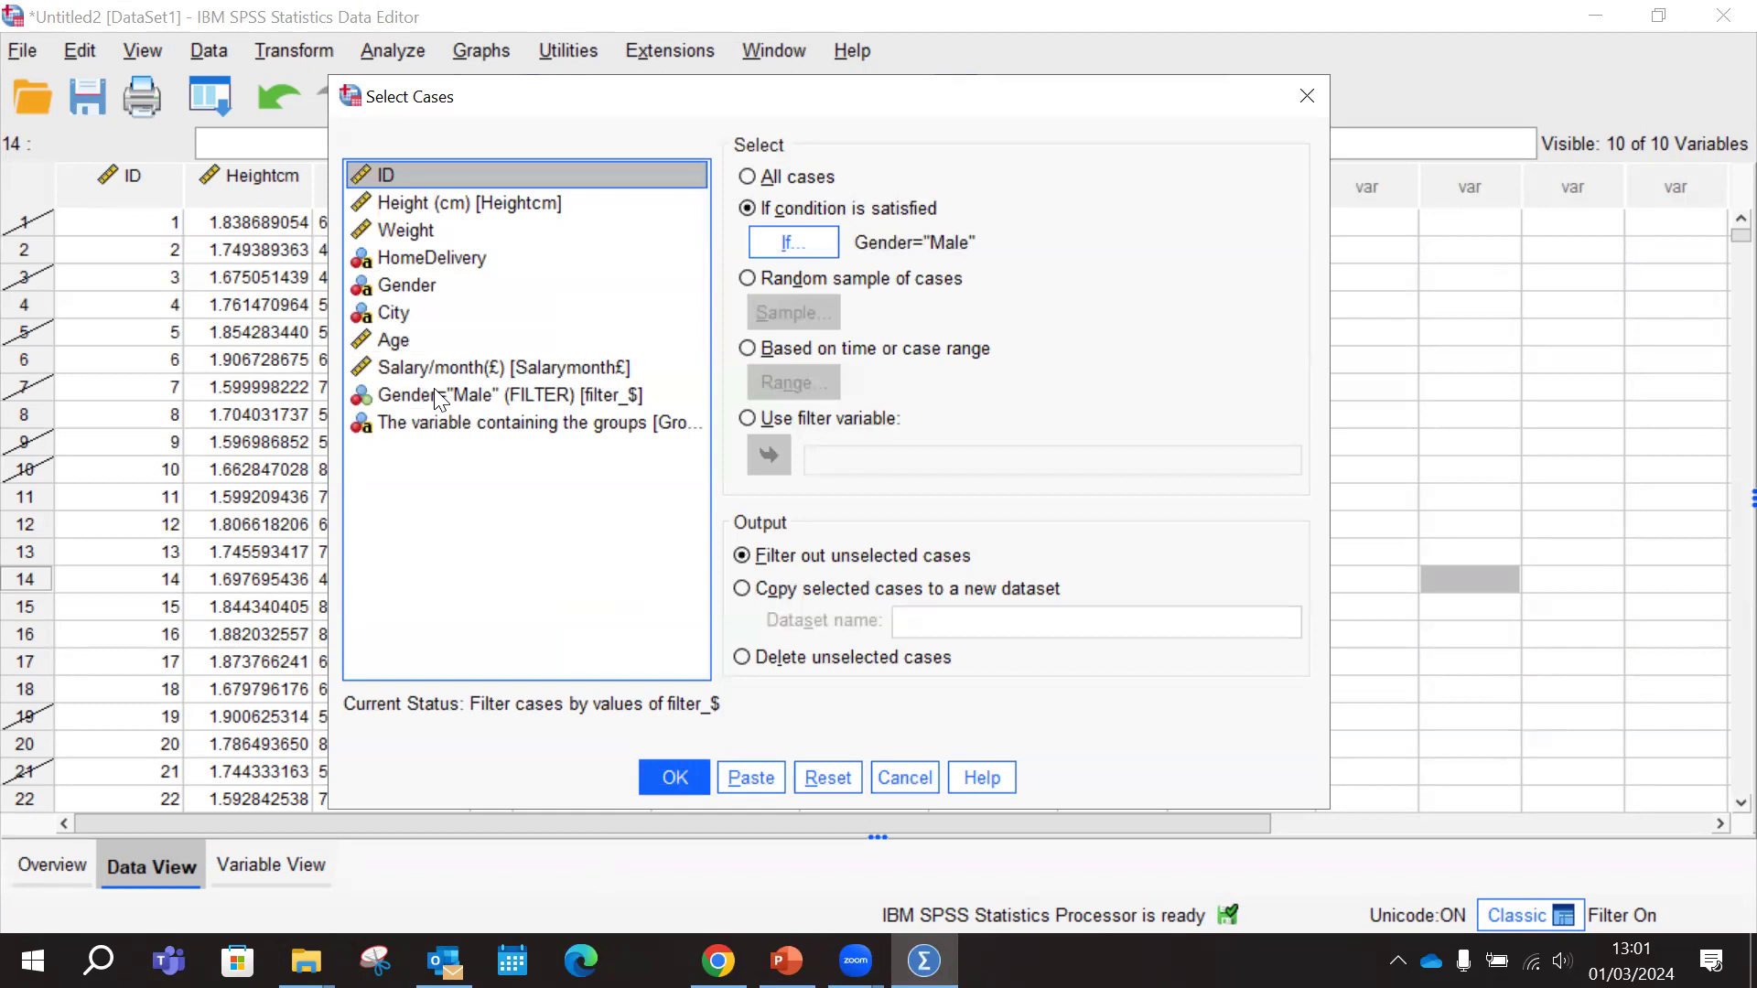
pyautogui.rightClick(435, 397)
pyautogui.click(499, 432)
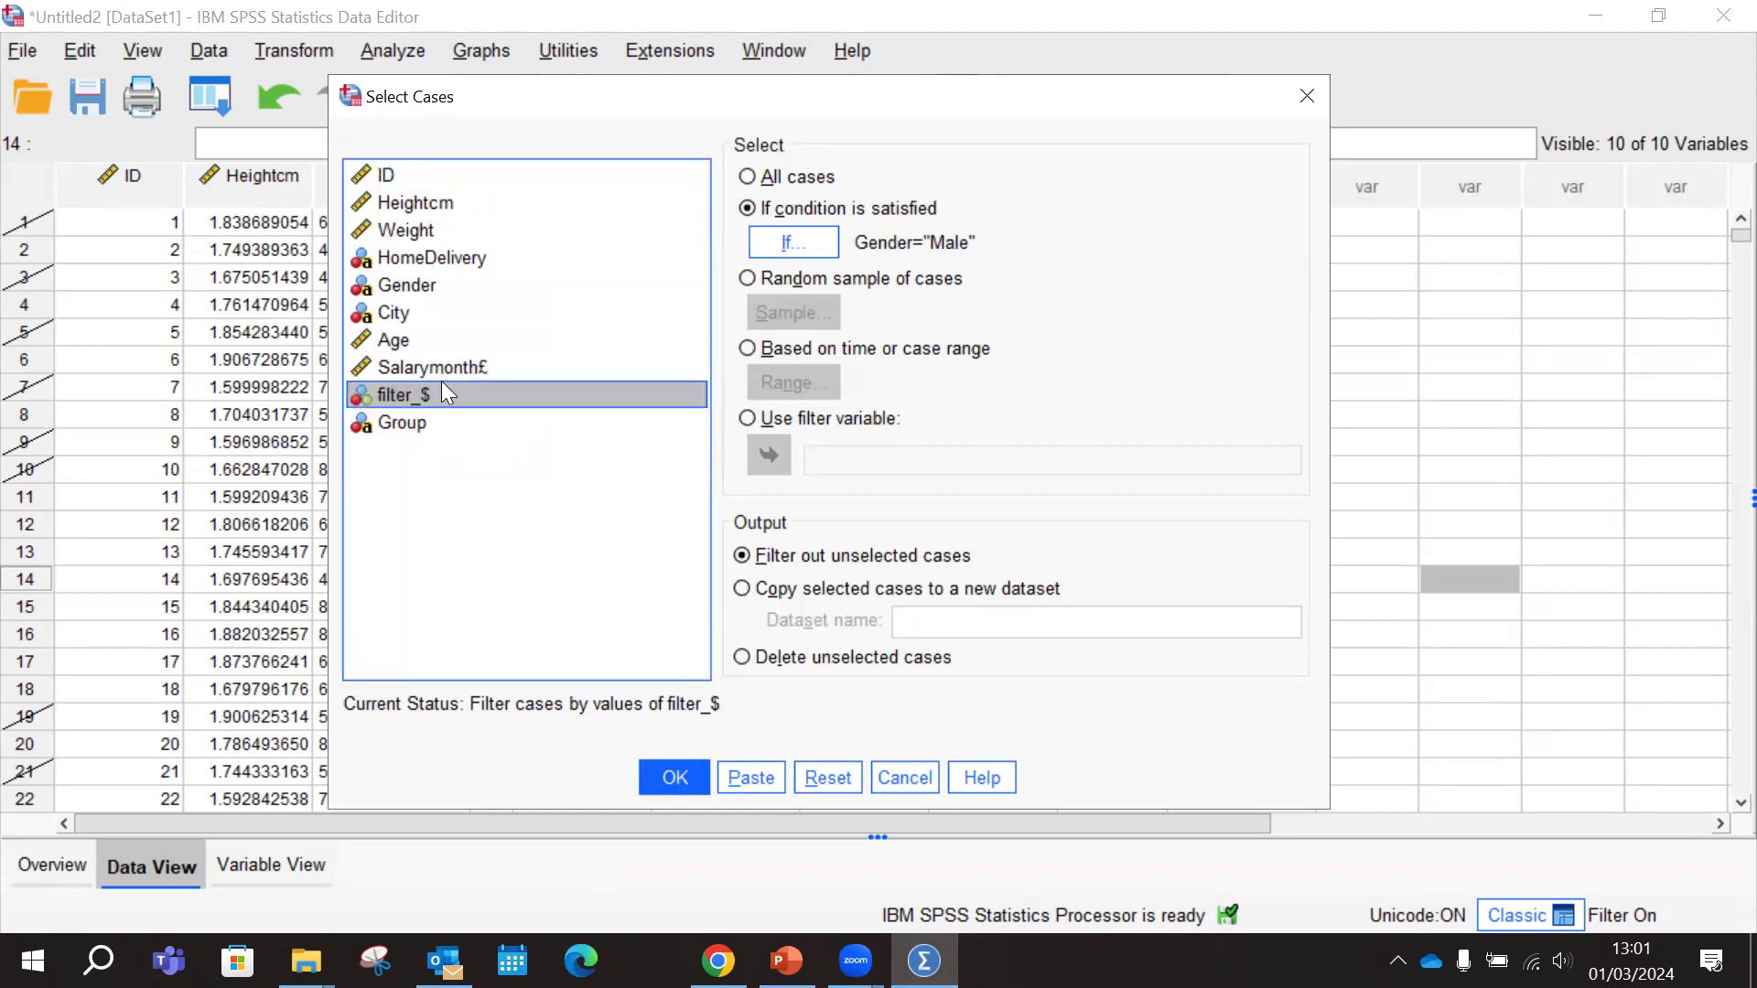
pyautogui.click(421, 425)
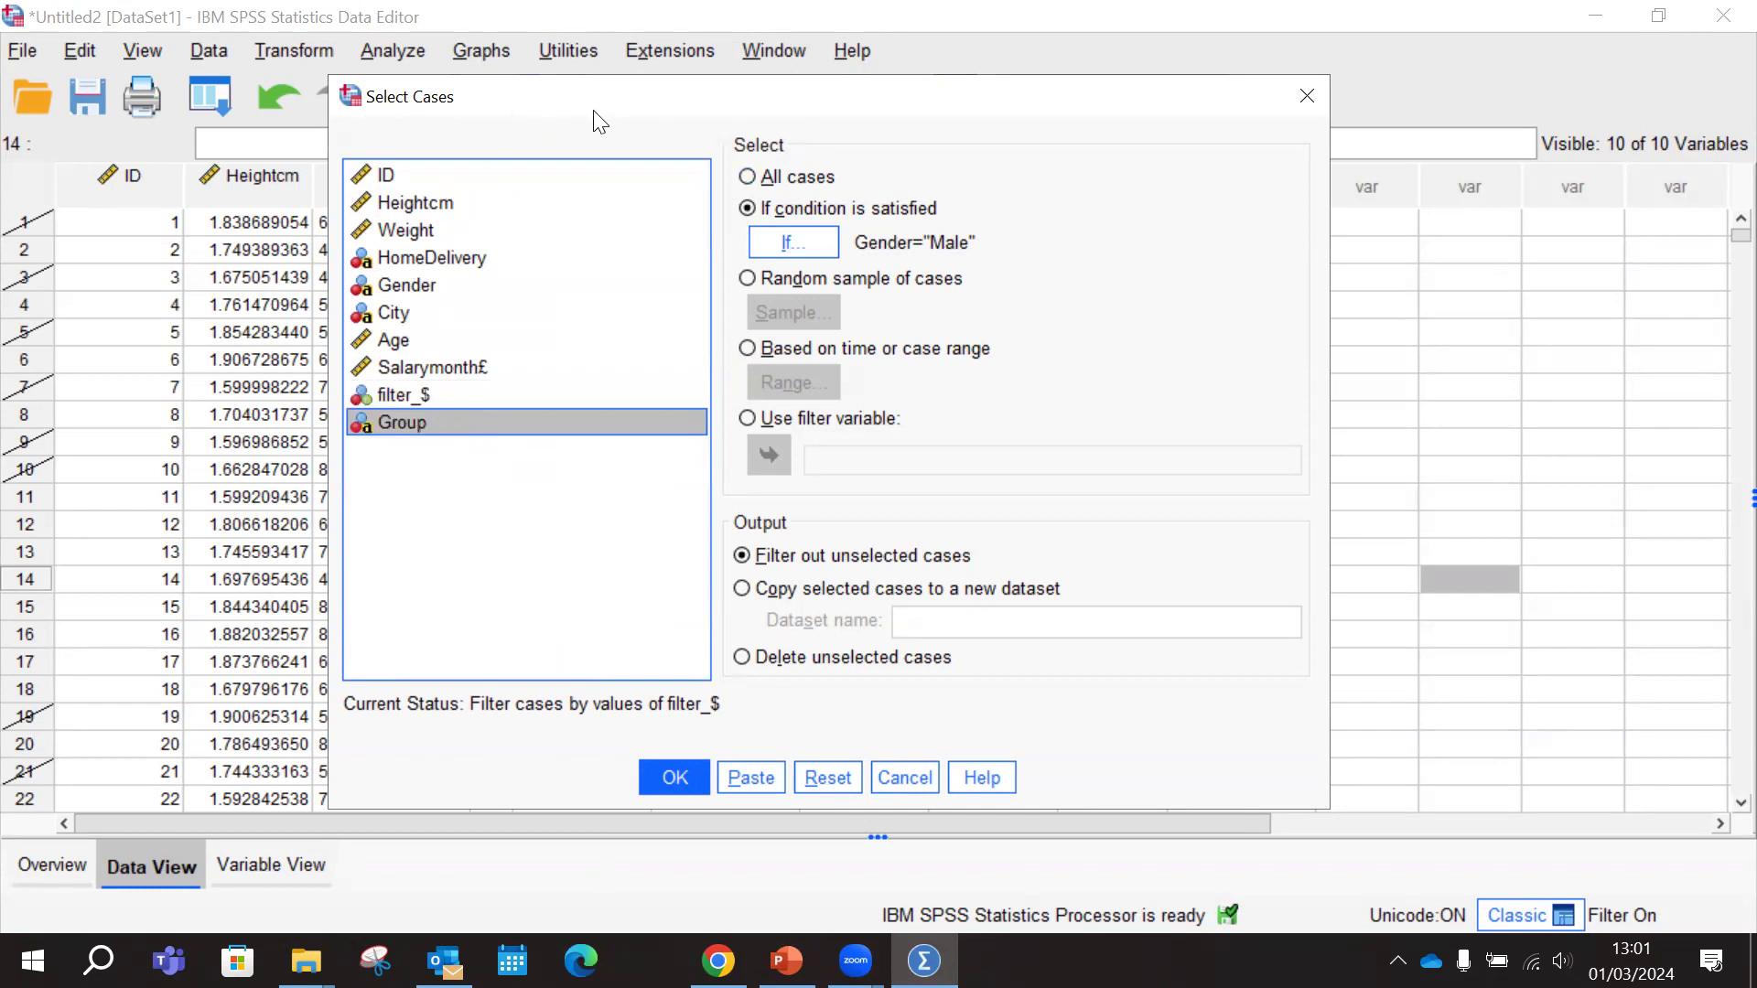
pyautogui.moveTo(367, 110); pyautogui.dragTo(53, 129)
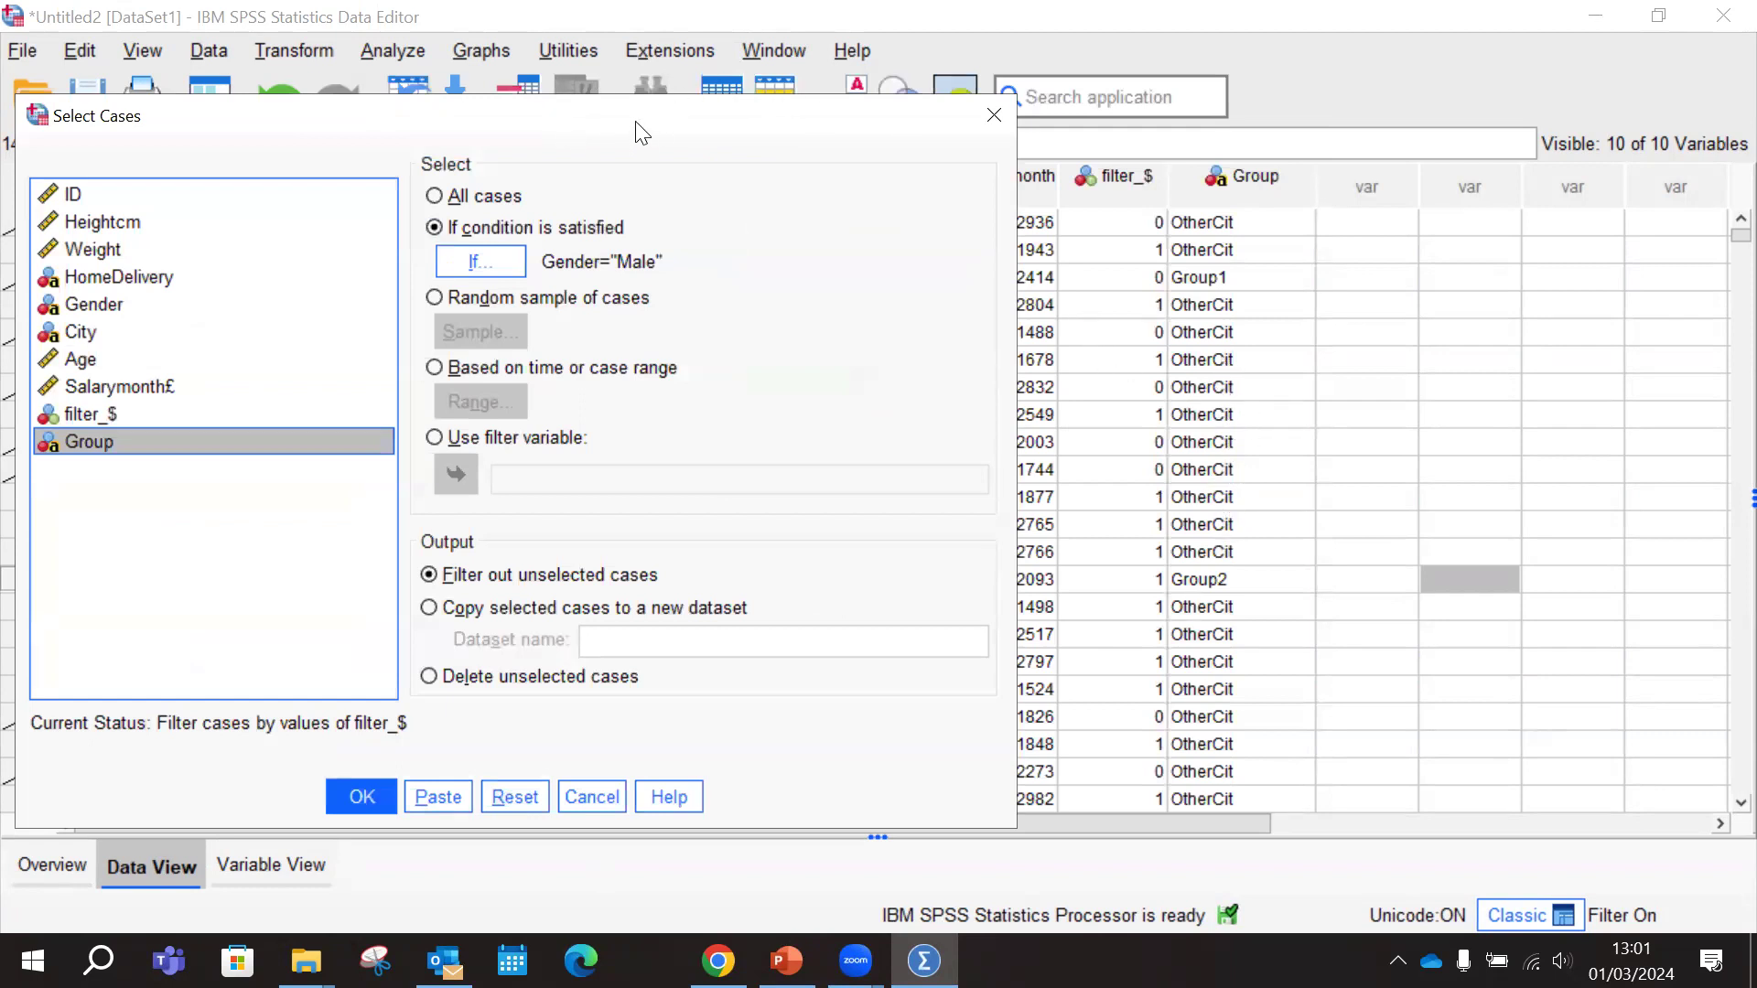
pyautogui.moveTo(641, 133); pyautogui.dragTo(1127, 135)
# Replace the case selection condition with Group="Group1" or Group="Group2" and apply the filter
pyautogui.click(959, 264)
pyautogui.moveTo(806, 223); pyautogui.dragTo(699, 222)
pyautogui.press('Delete')
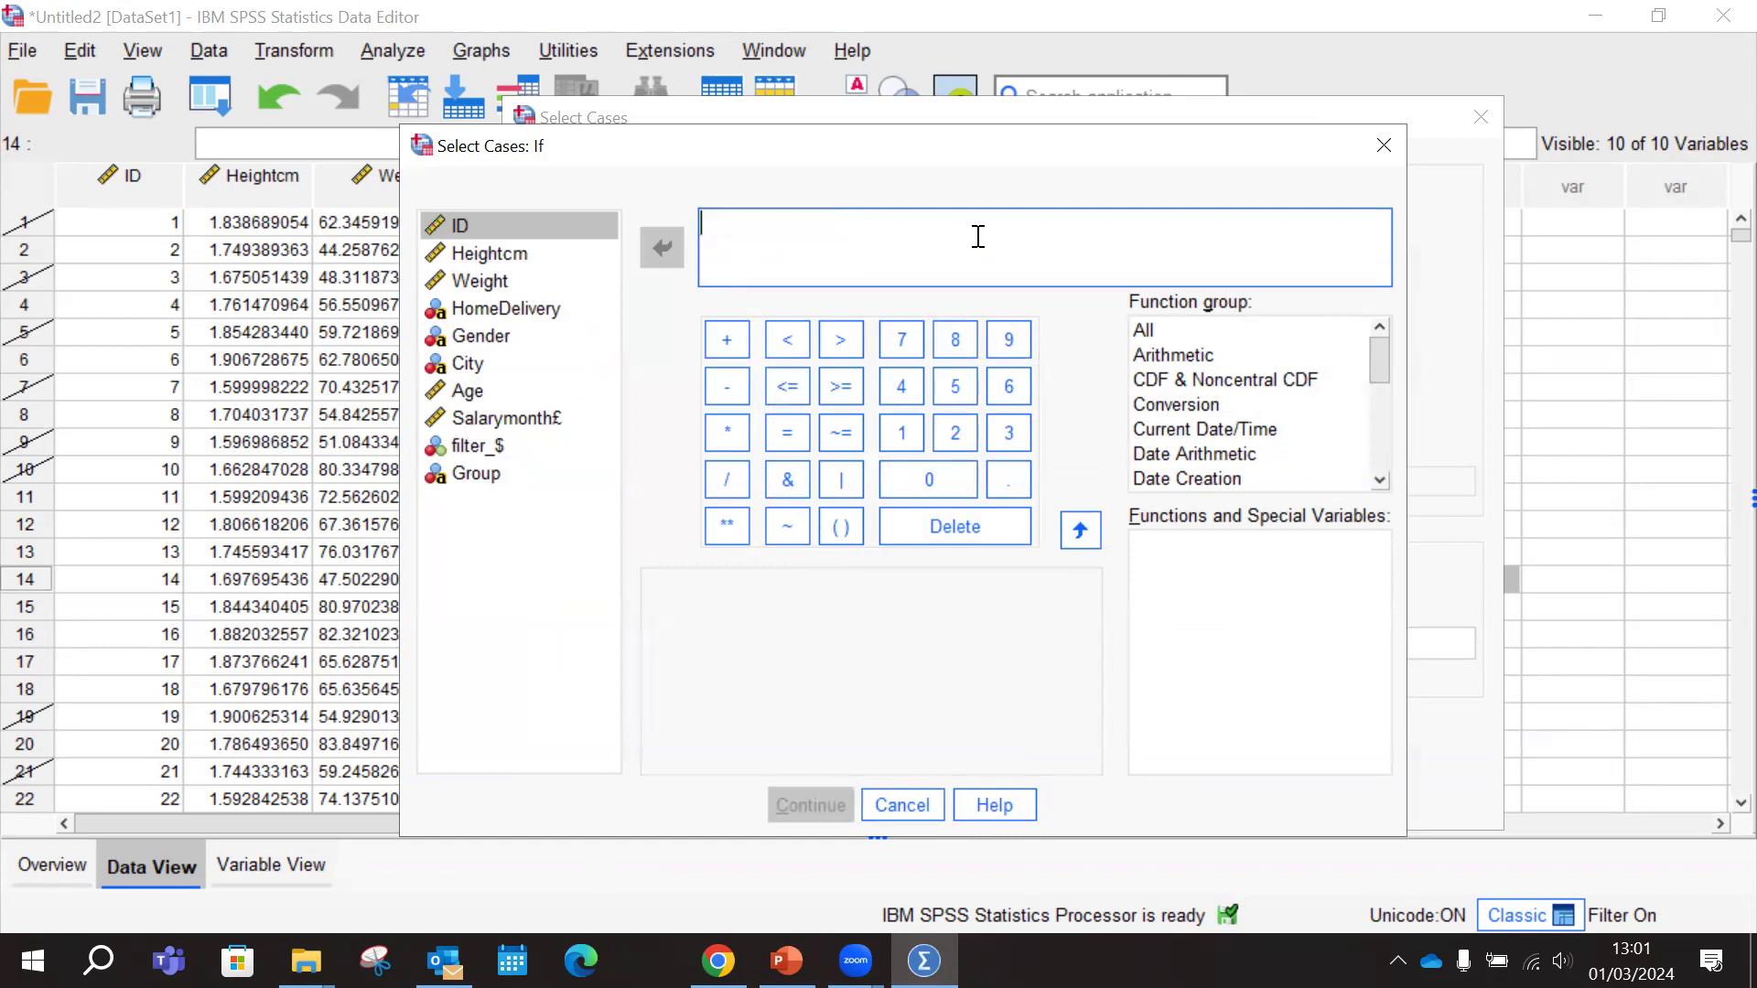
pyautogui.click(477, 474)
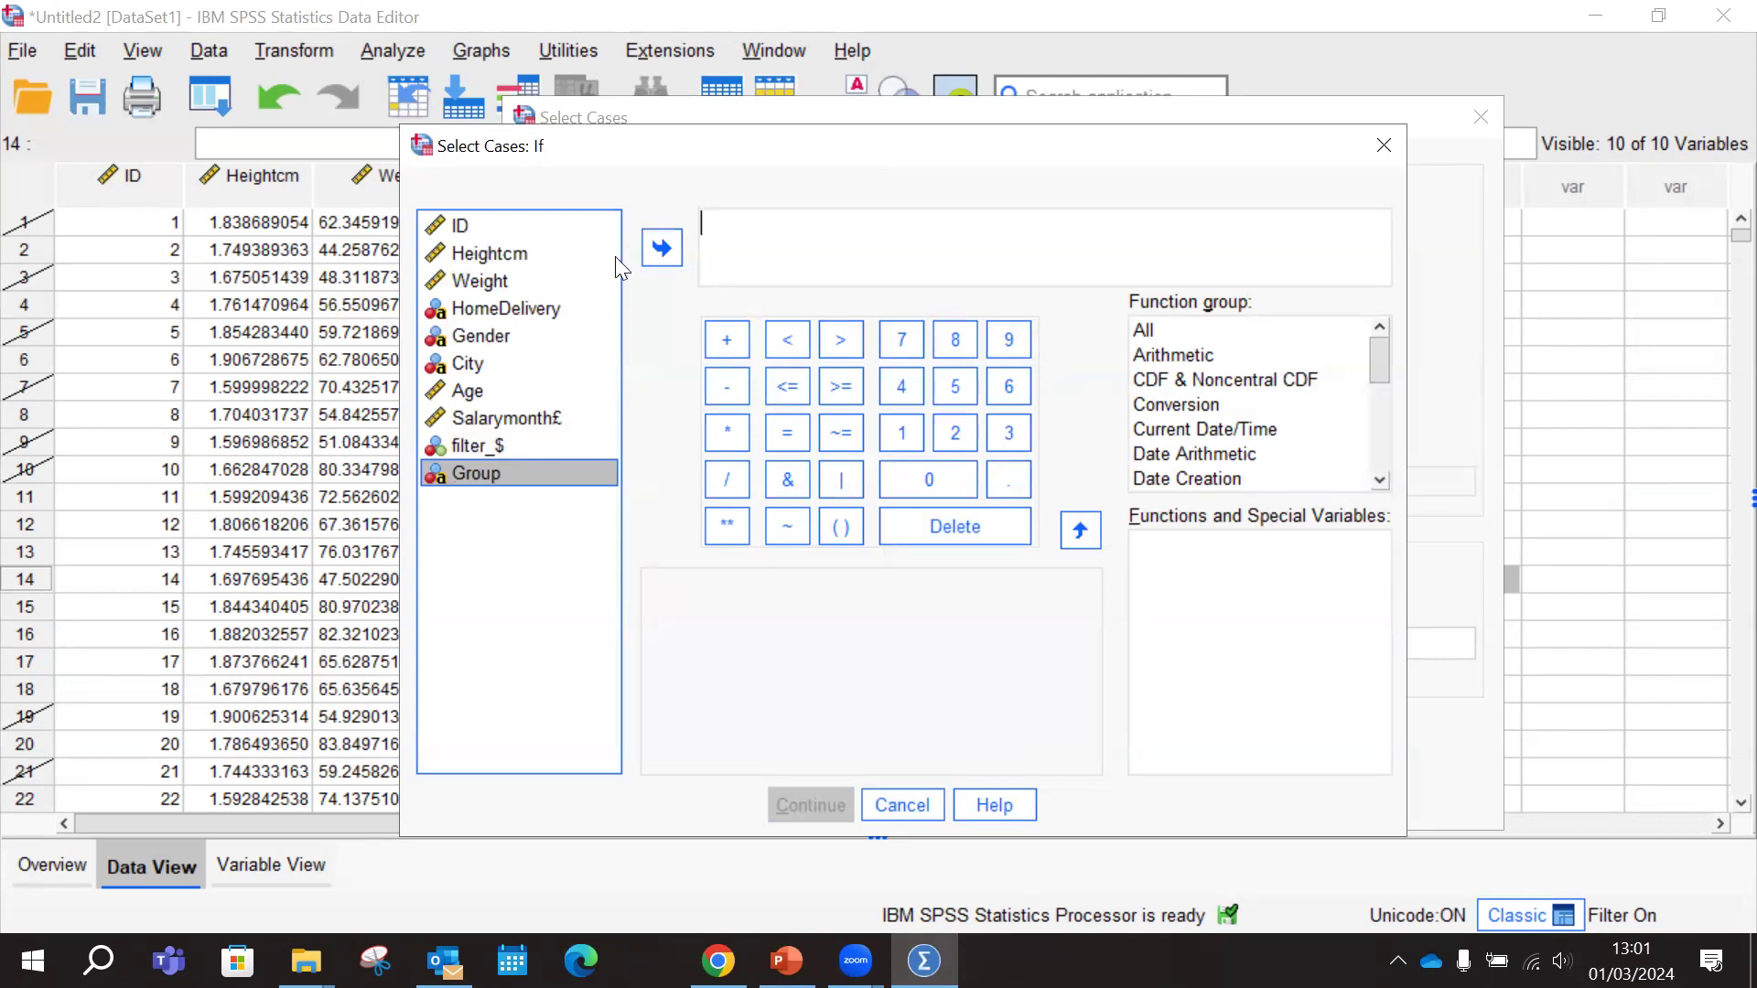
pyautogui.click(648, 247)
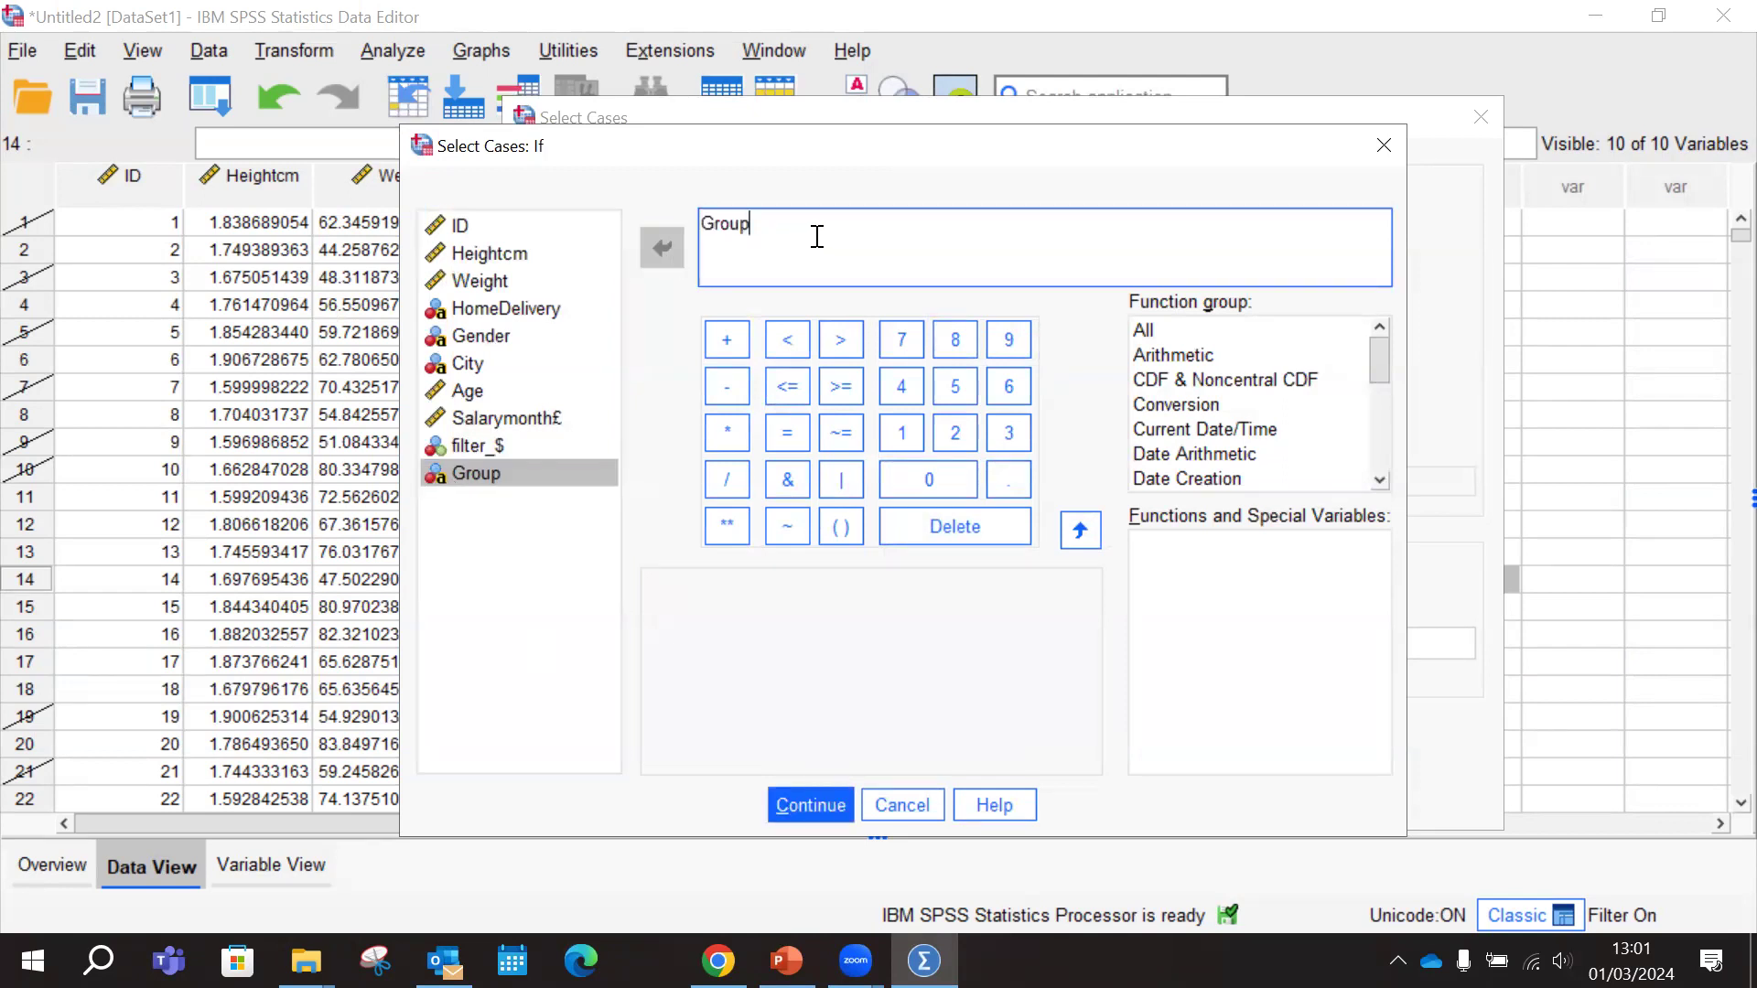
pyautogui.write('="Group1" or Group="Group2')
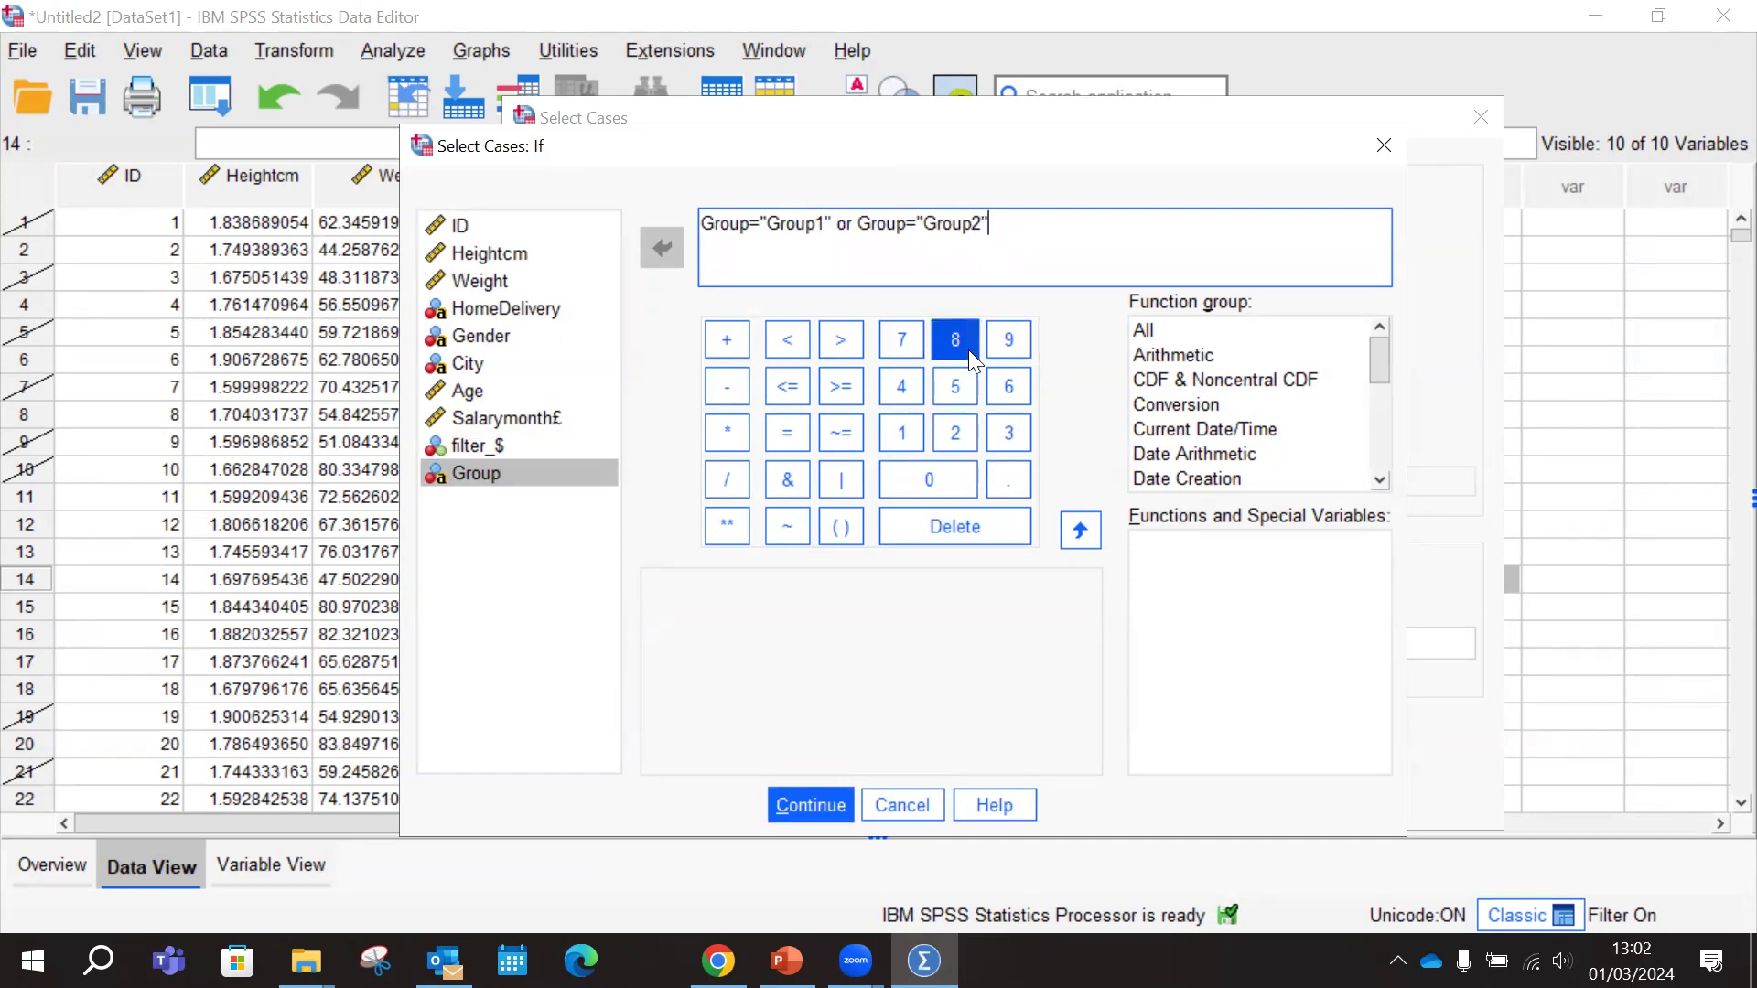
pyautogui.click(815, 806)
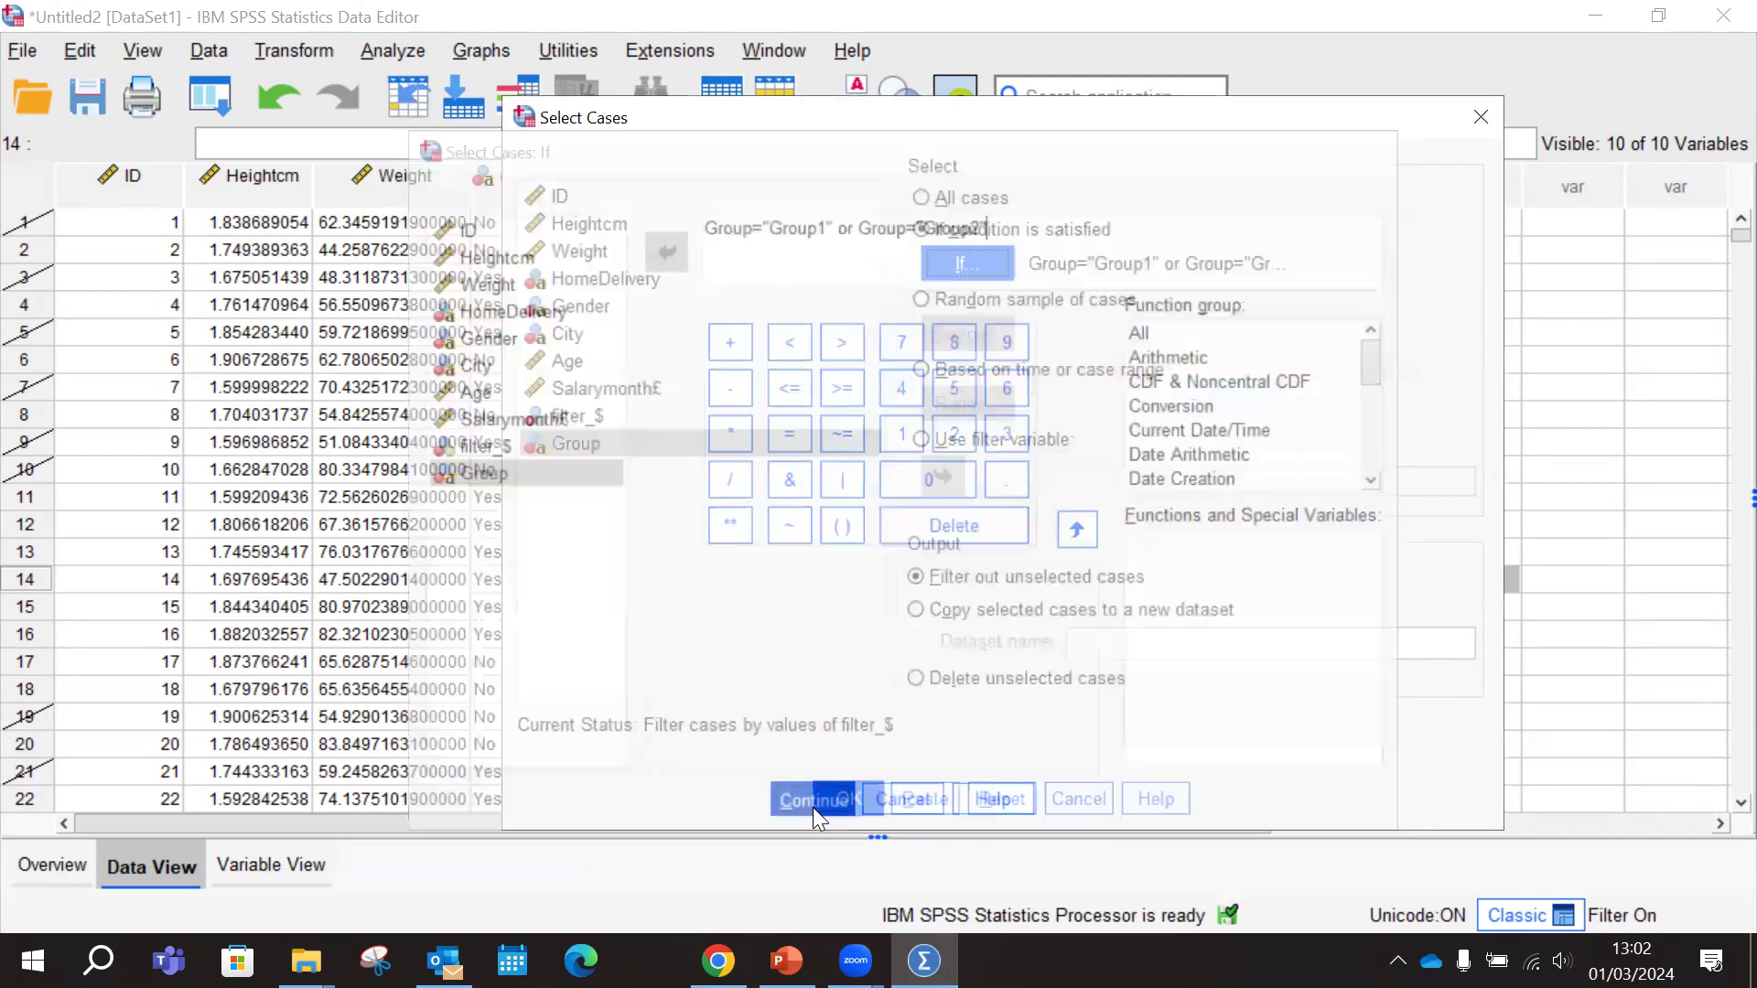
pyautogui.click(844, 805)
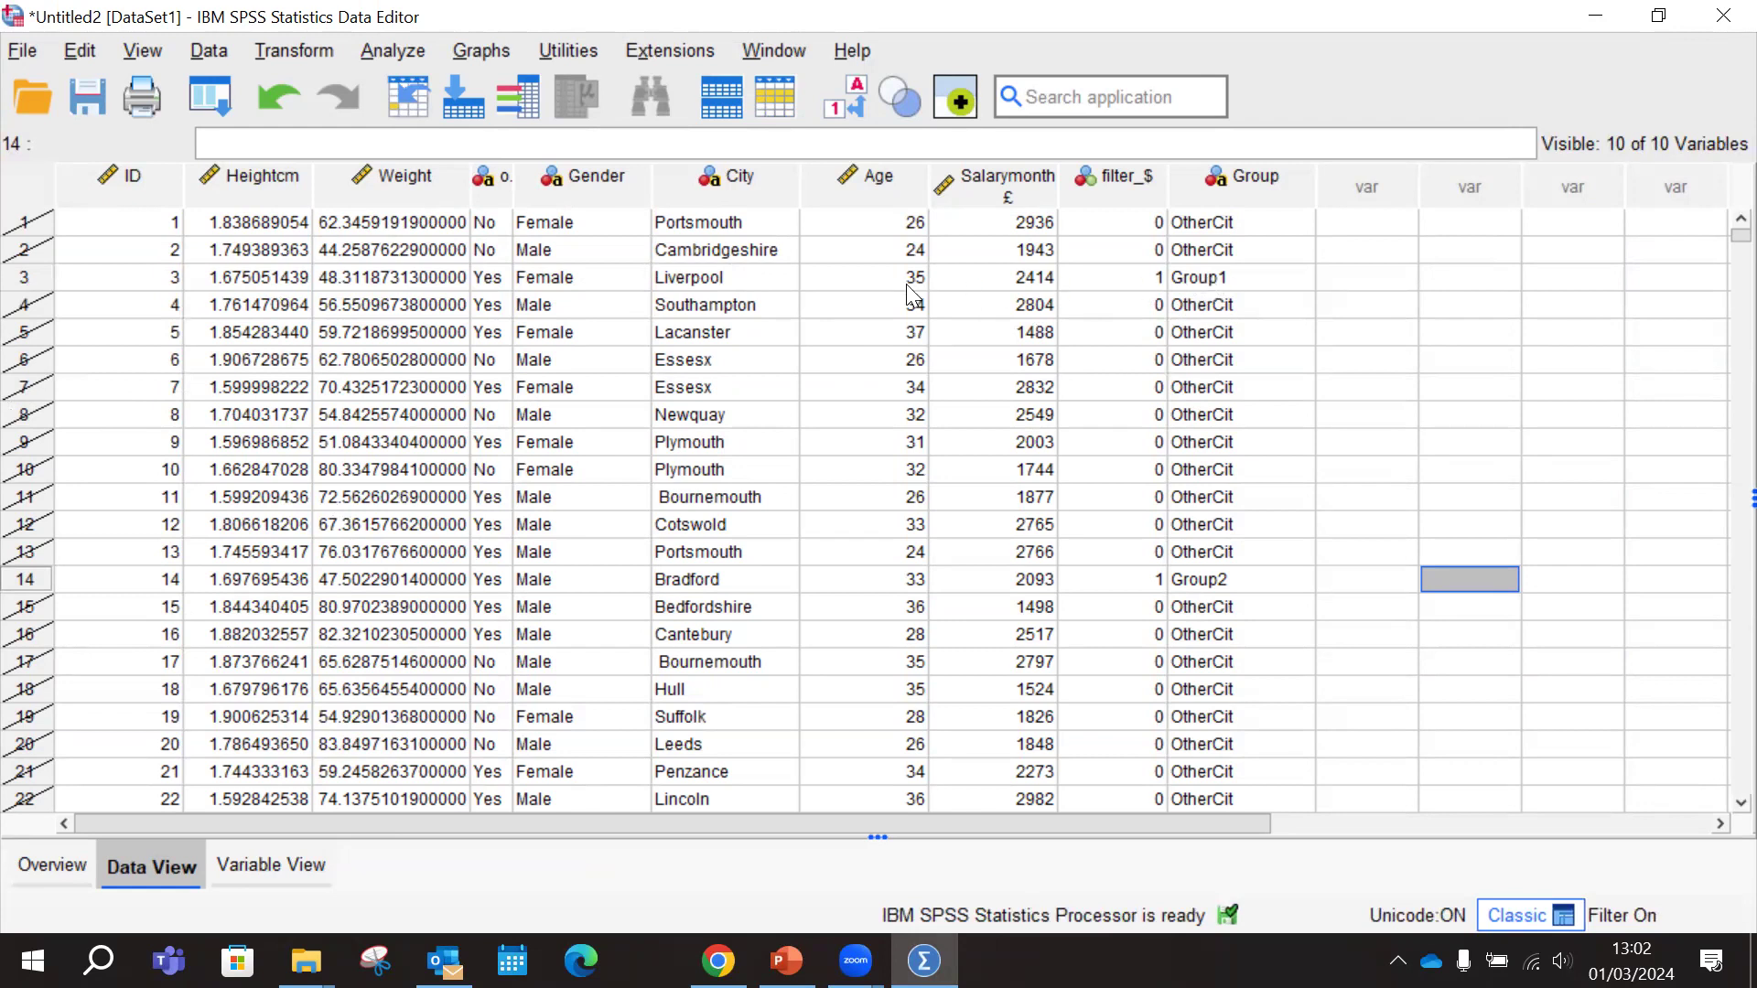
# Examine which cases are filtered out in the data view and check the task slide in PowerPoint
pyautogui.scroll(-14, 1058, 529)
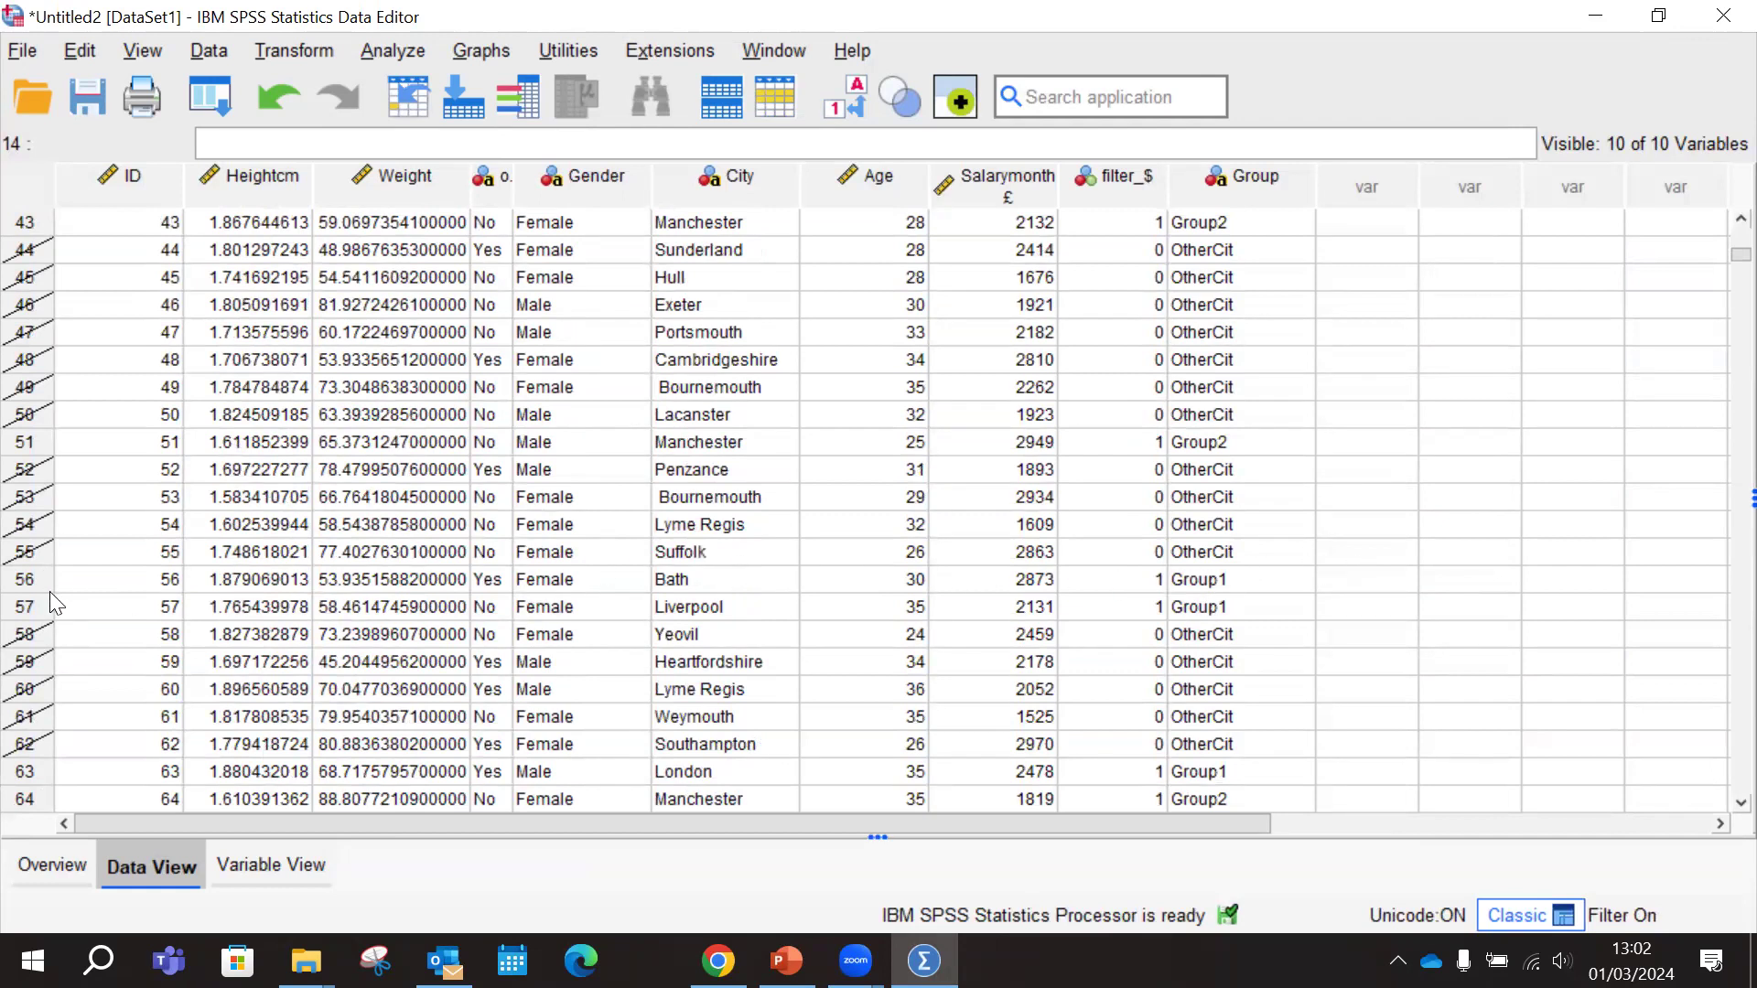
pyautogui.scroll(-14, 1144, 583)
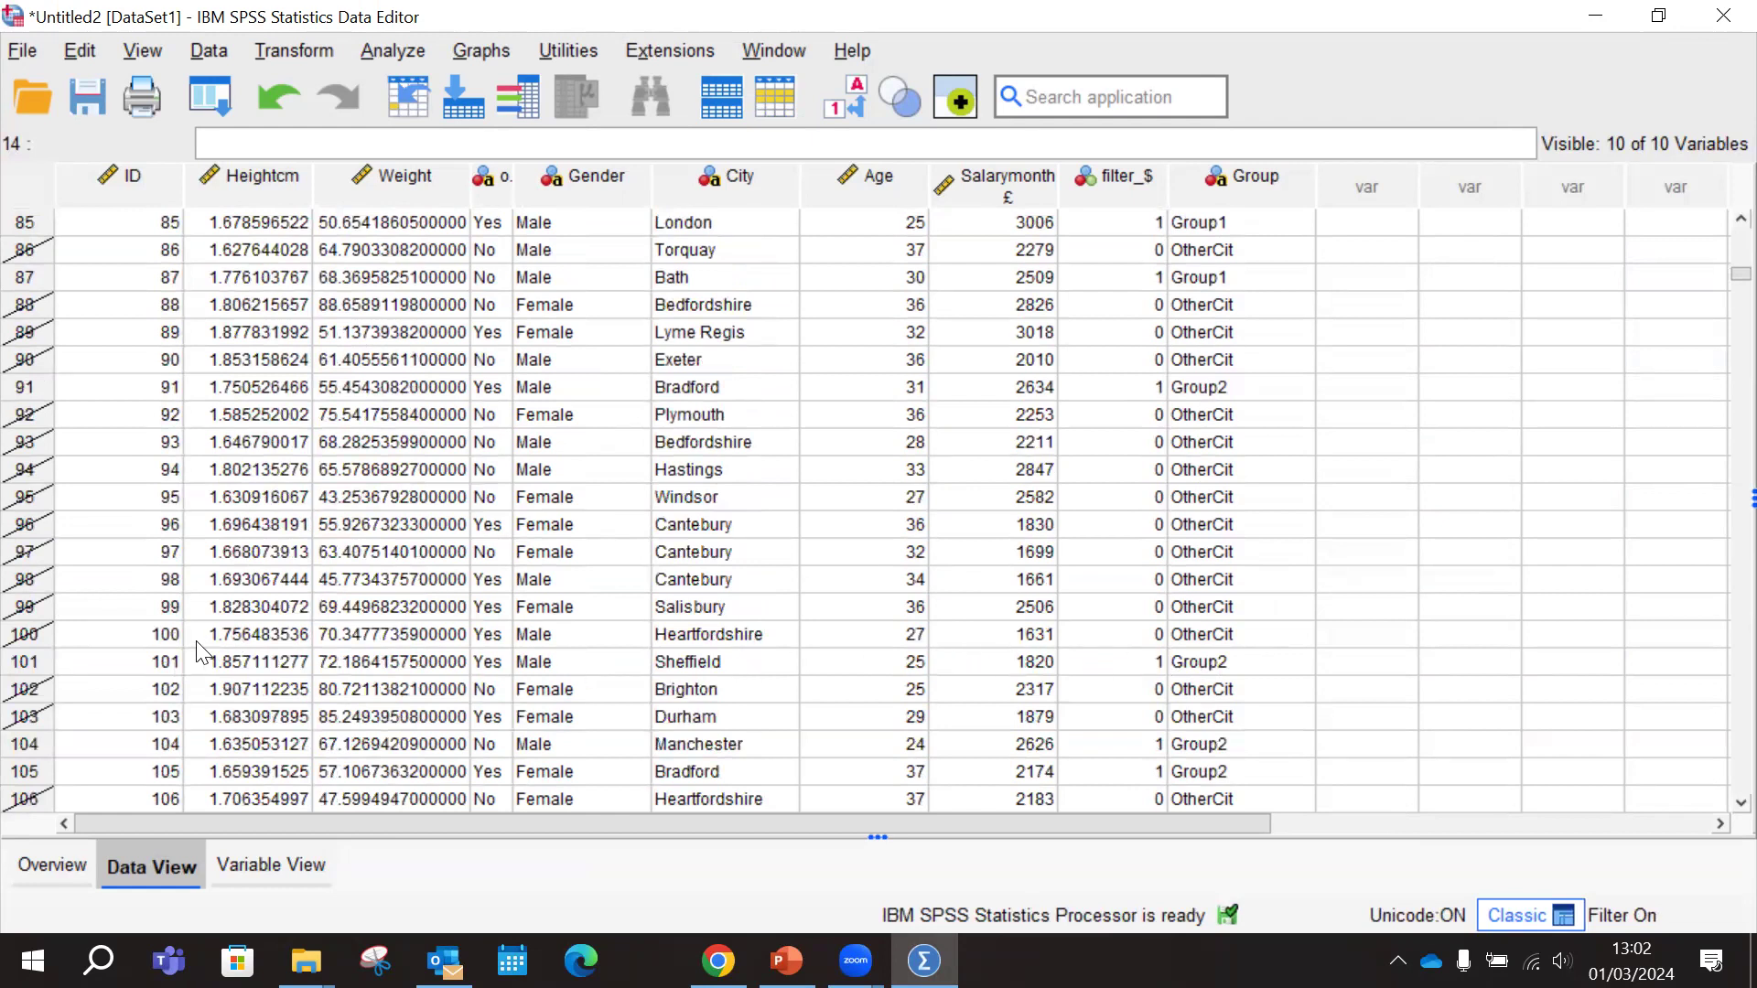
pyautogui.scroll(10, 970, 485)
pyautogui.scroll(18, 1126, 458)
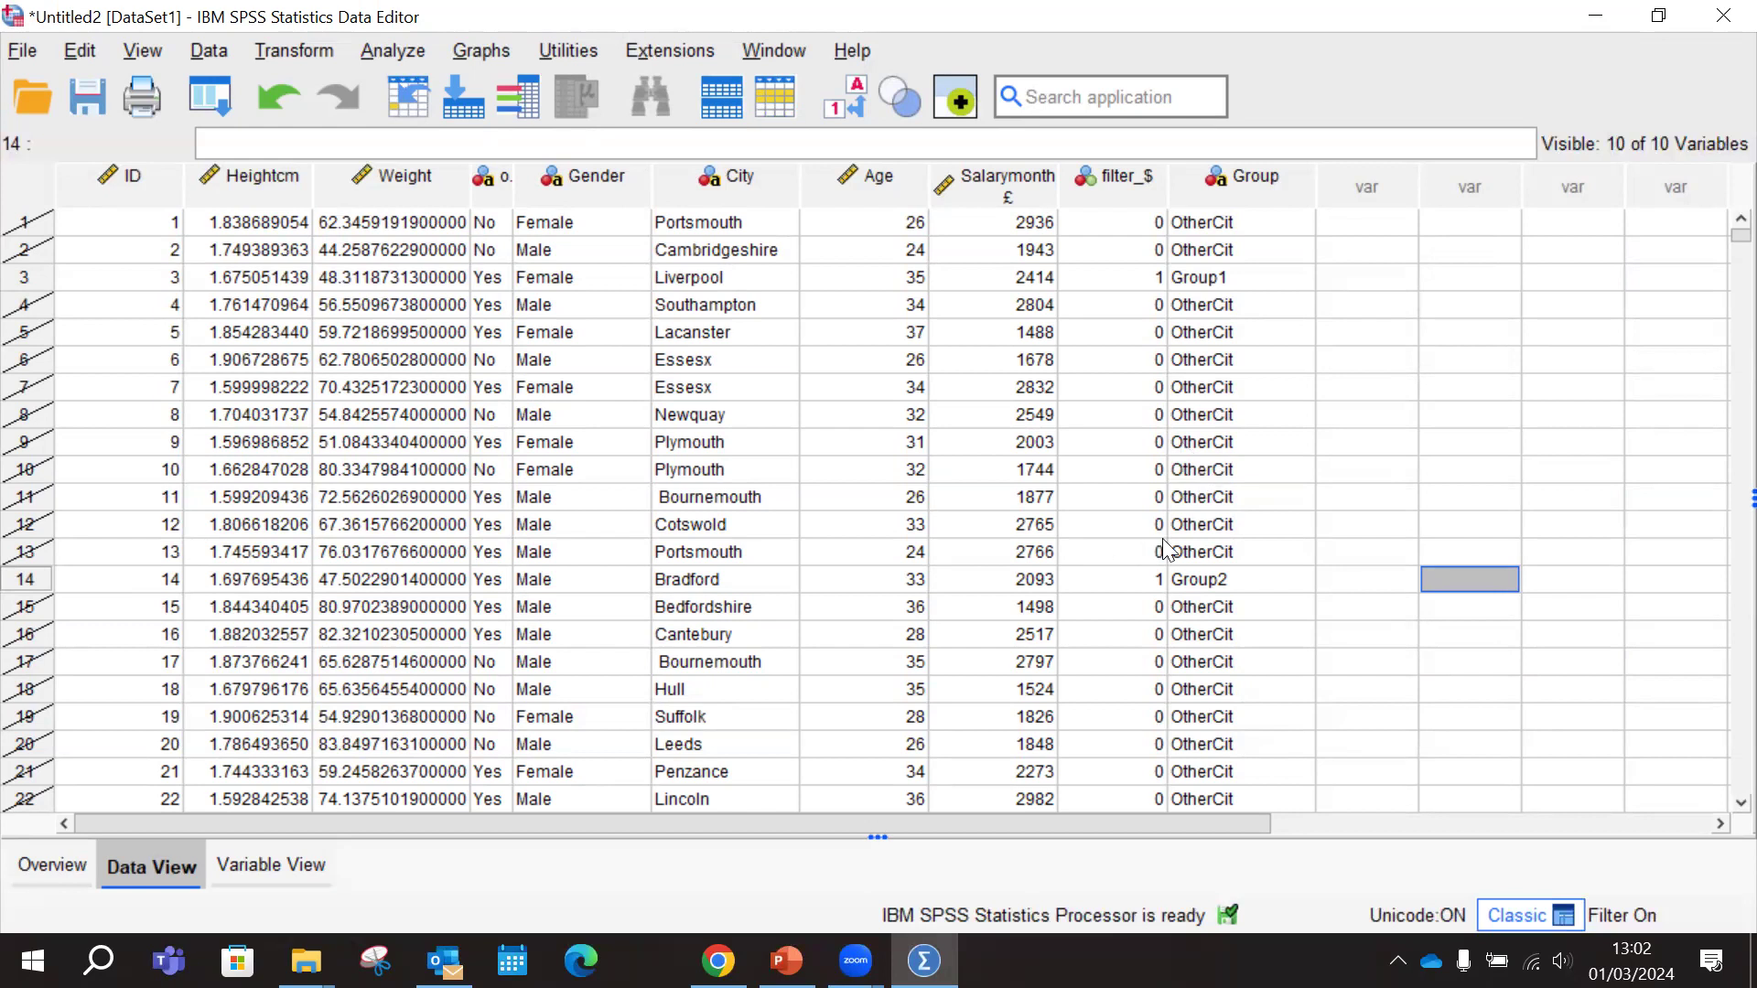
pyautogui.click(786, 960)
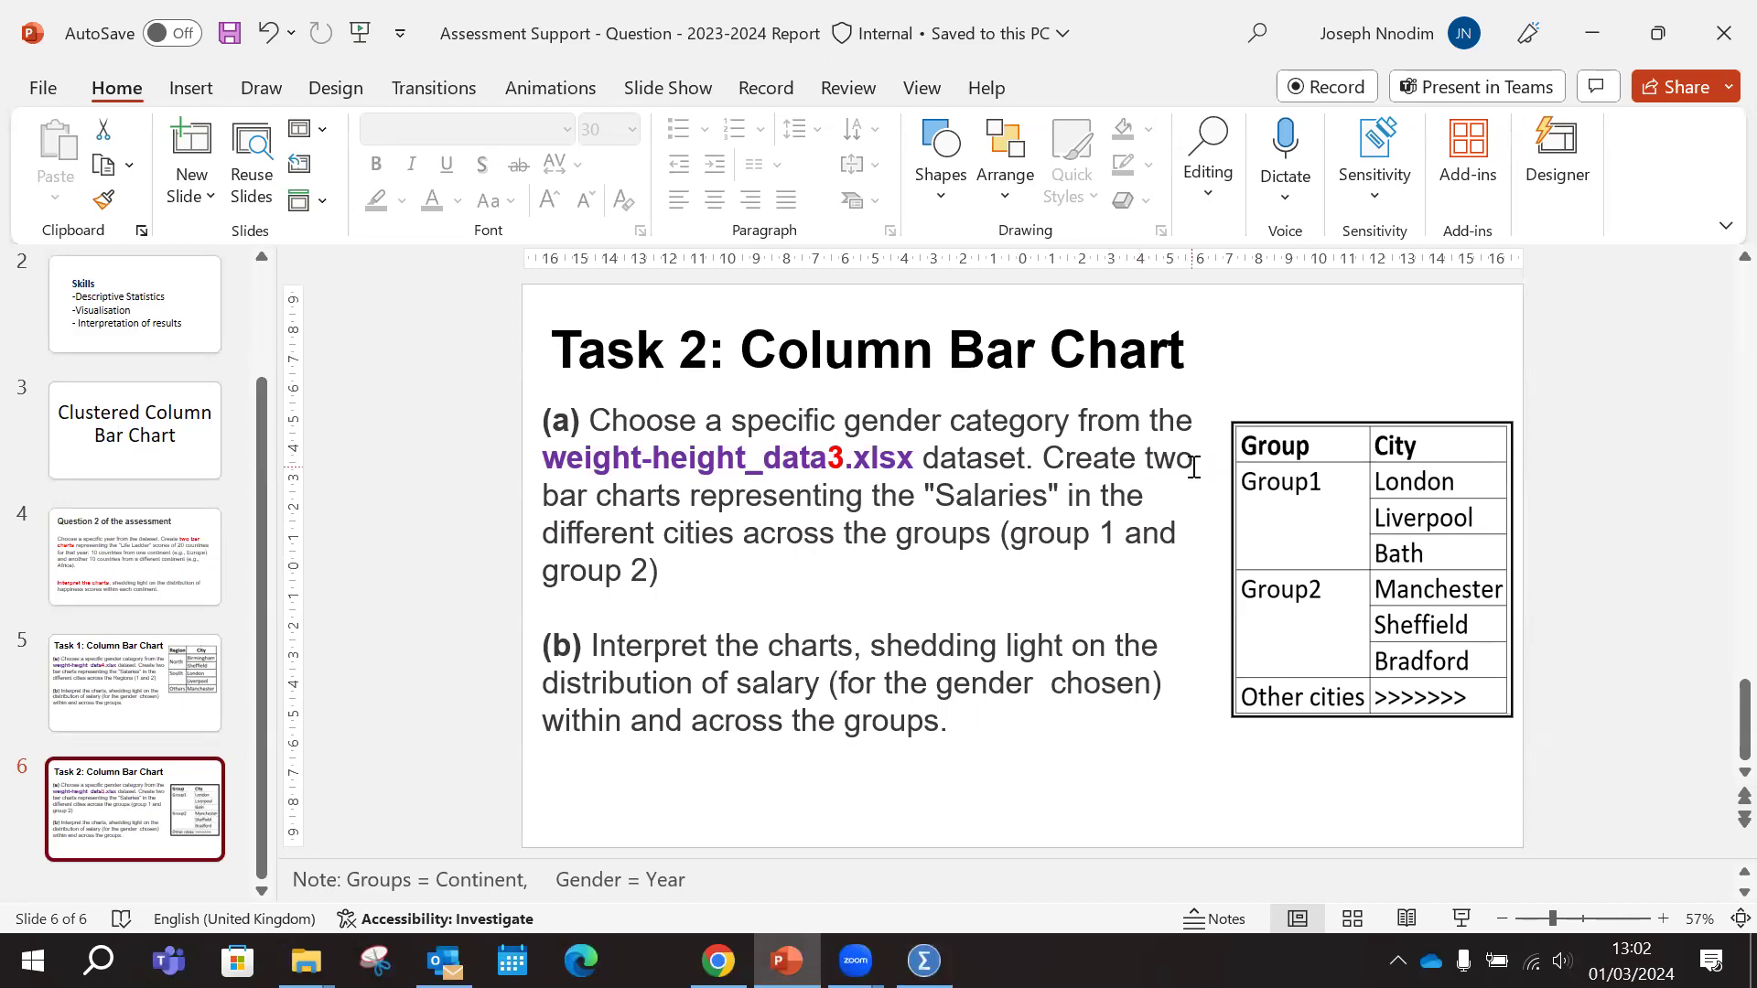
# Back in SPSS, start defining a clustered bar chart with summaries for groups of cases, and switch to PowerPoint to reread the task
pyautogui.click(924, 960)
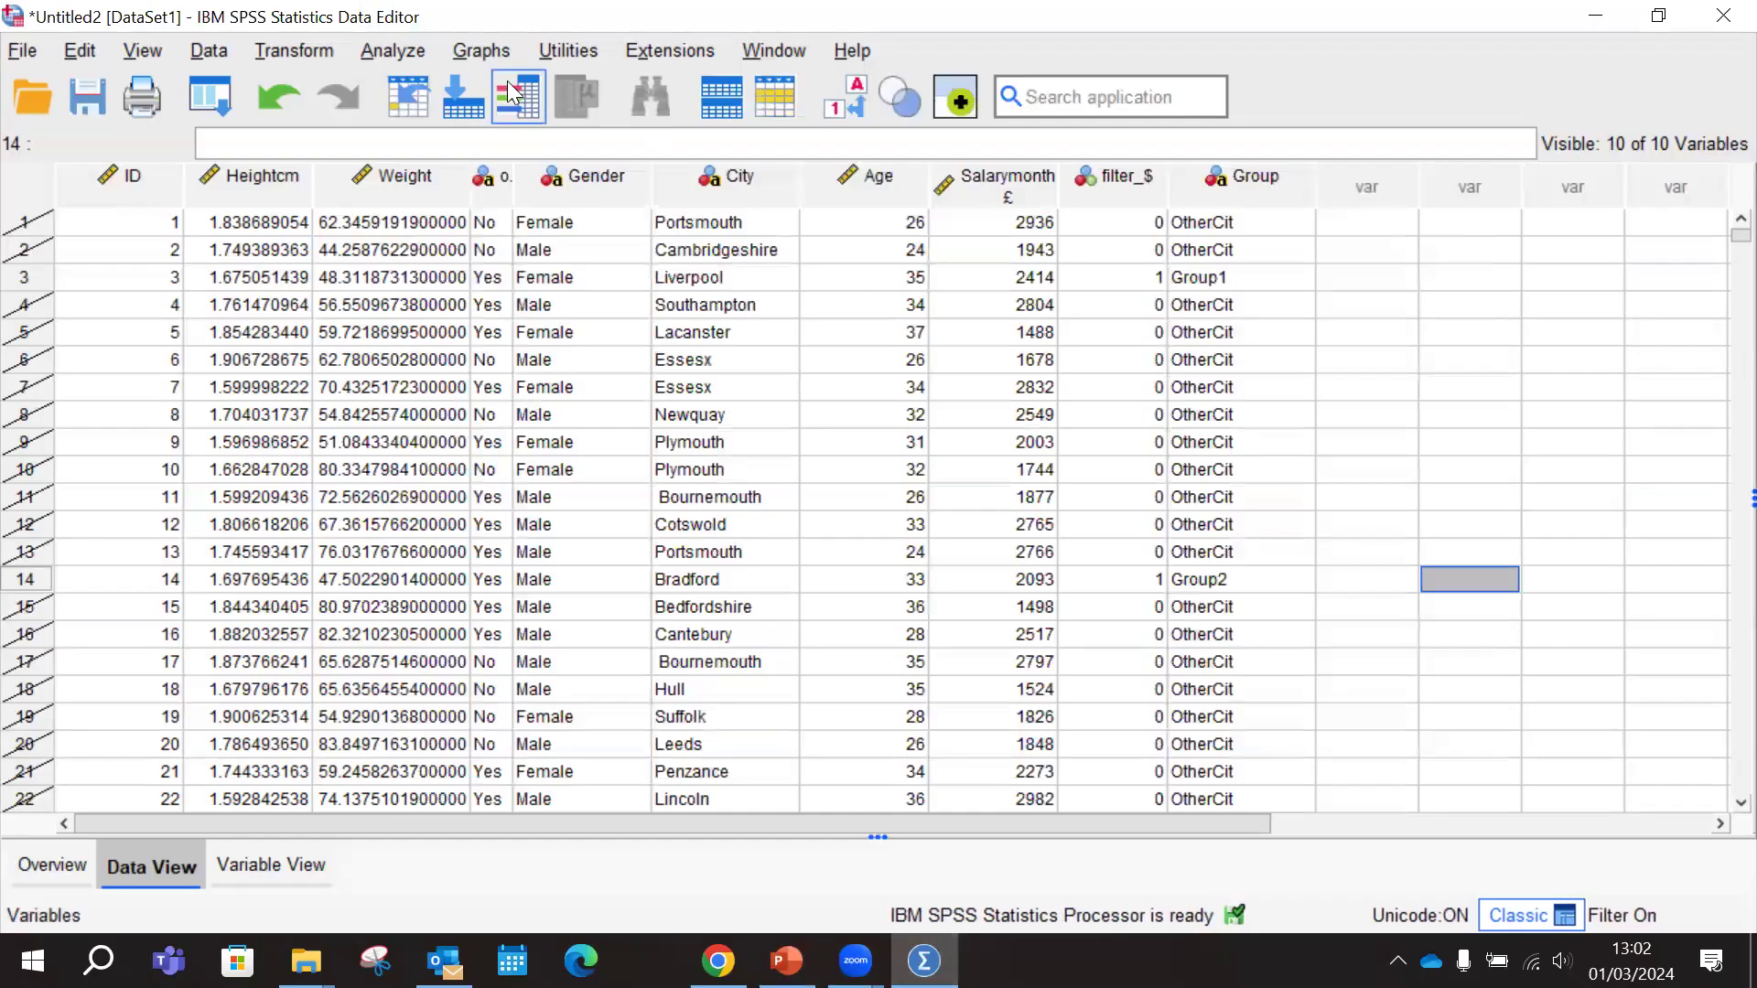
pyautogui.click(489, 49)
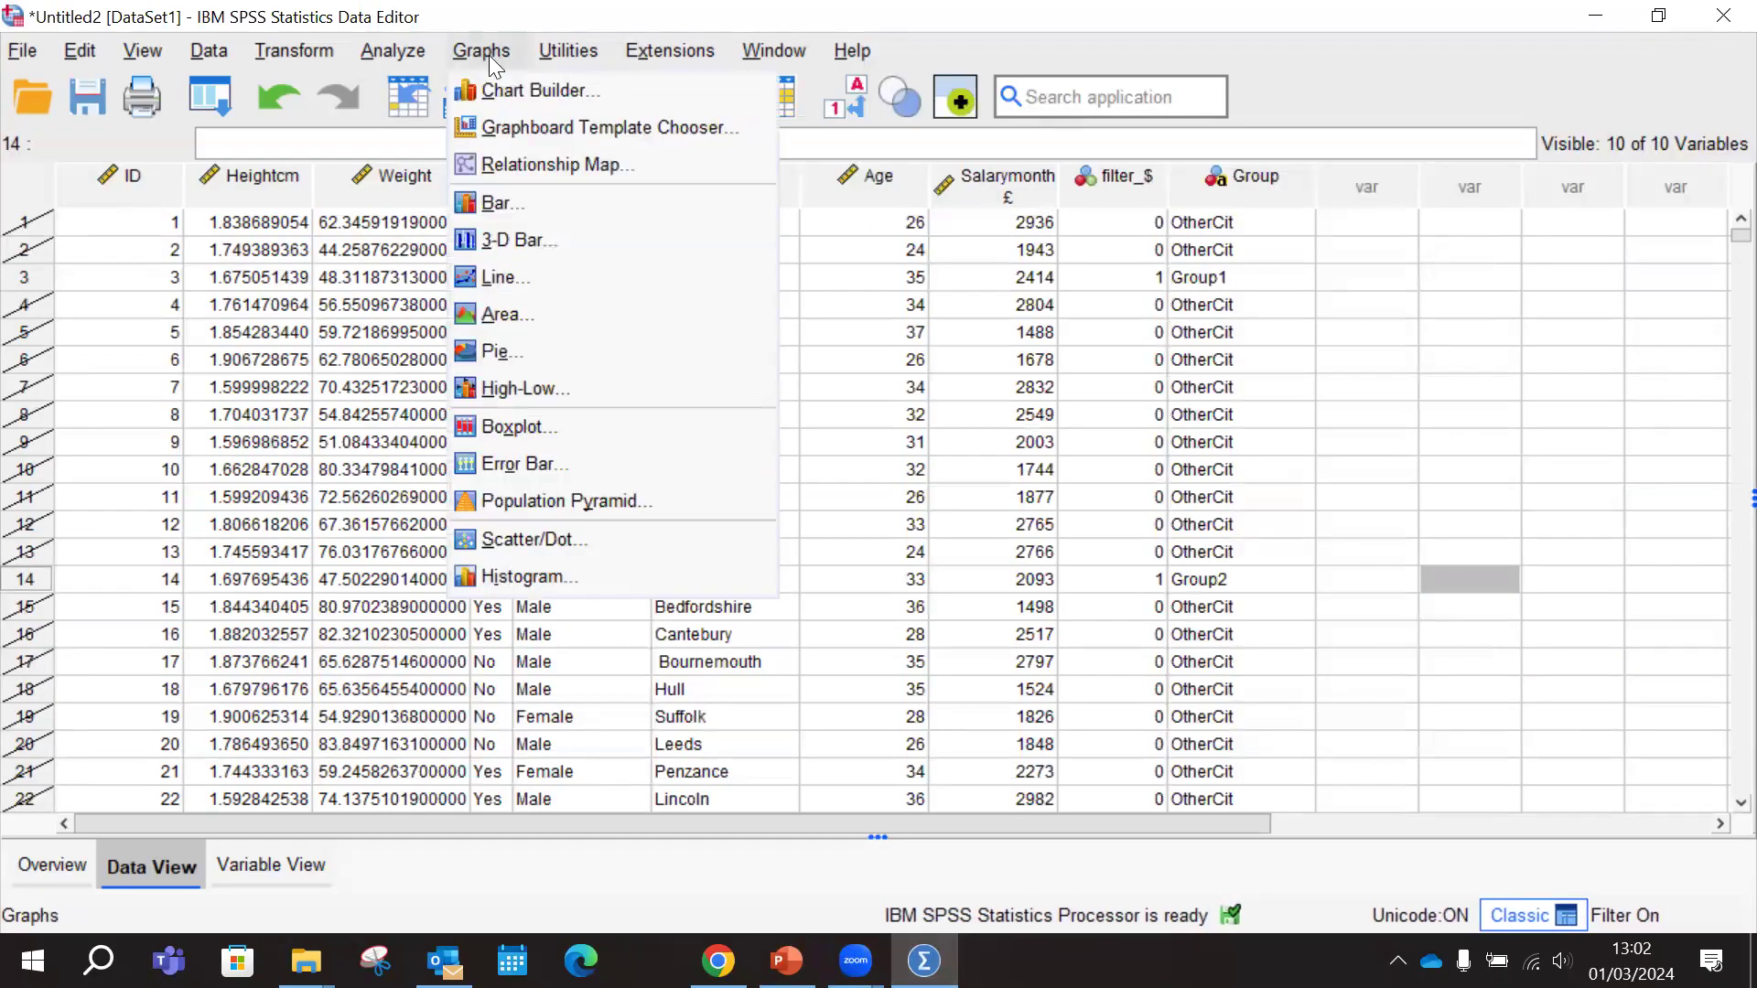
pyautogui.click(525, 201)
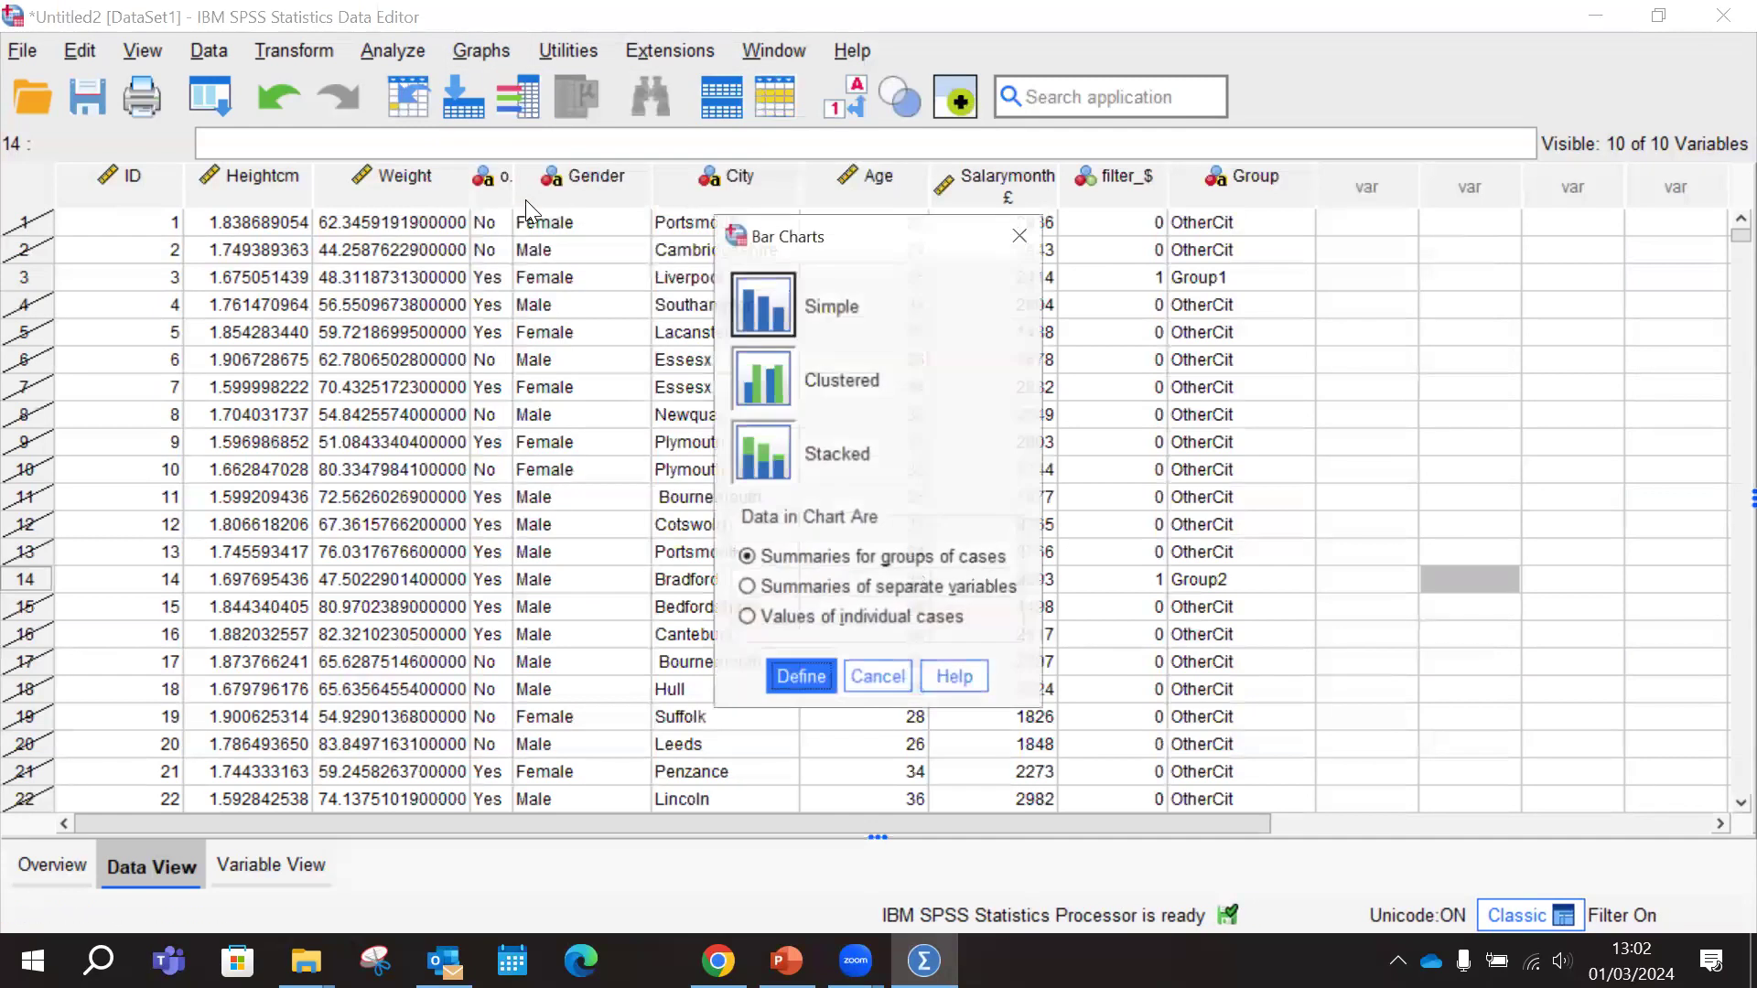
pyautogui.click(765, 386)
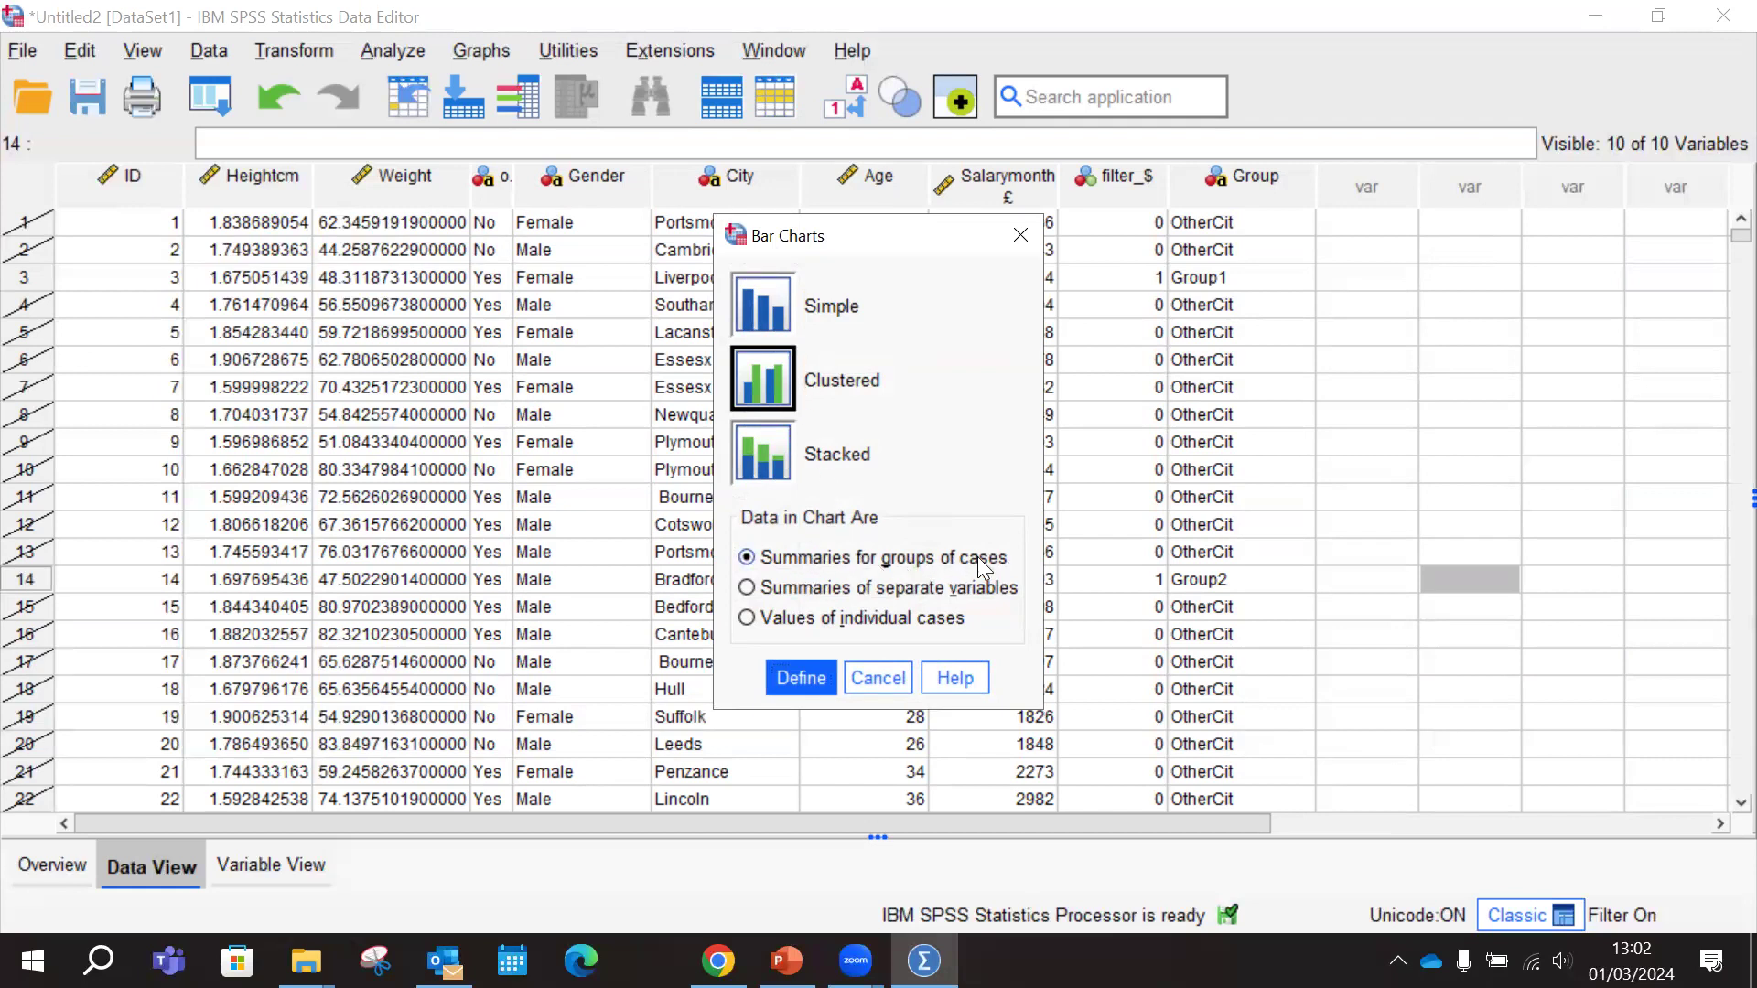
pyautogui.click(800, 679)
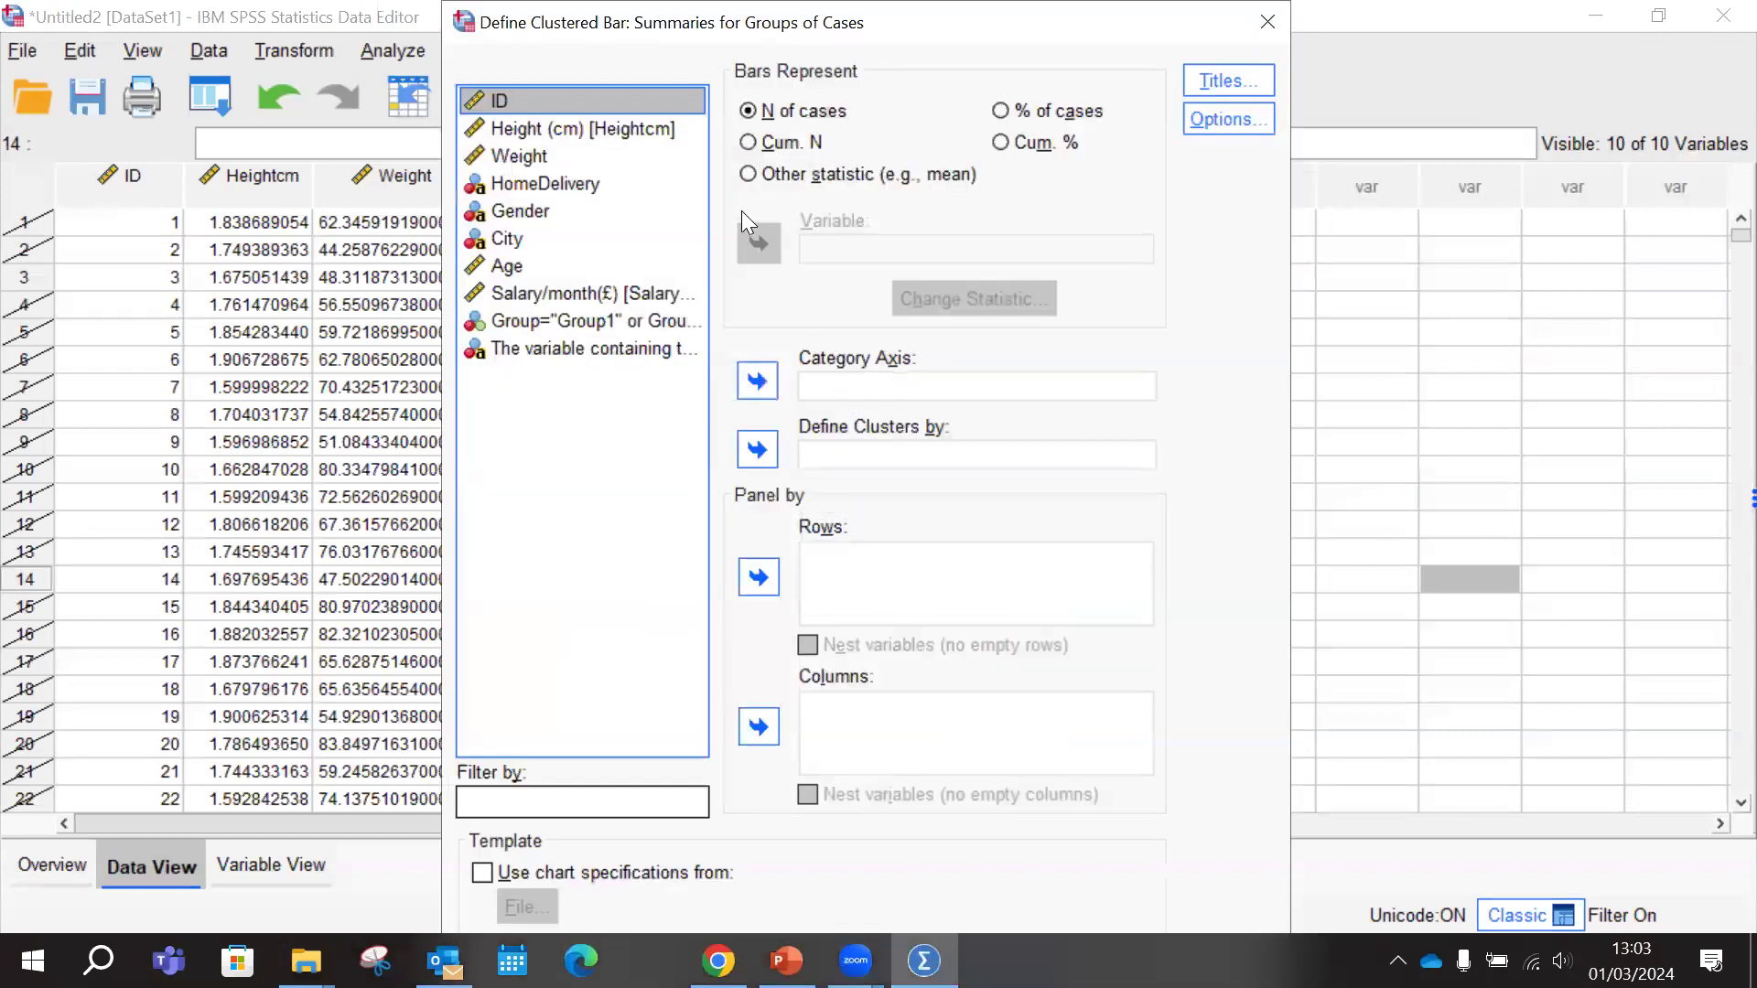
pyautogui.click(786, 961)
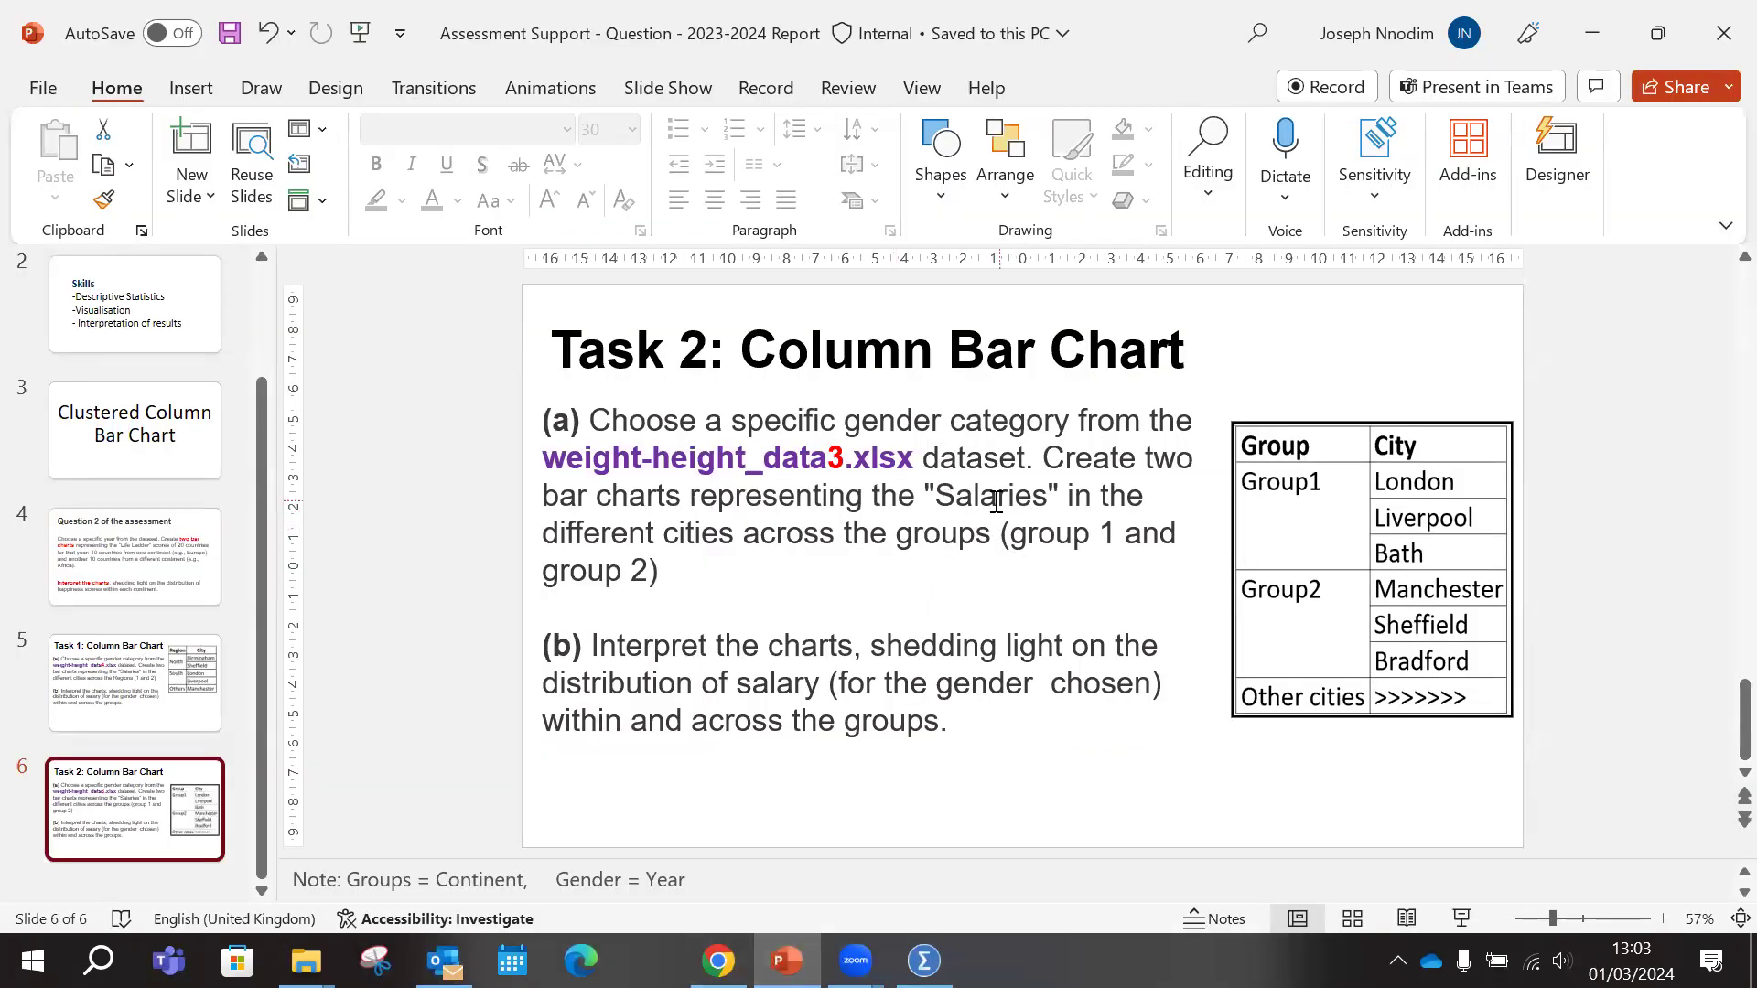
# Back in SPSS, make the bars represent another statistic and show variable names instead of labels in the variable list
pyautogui.click(924, 961)
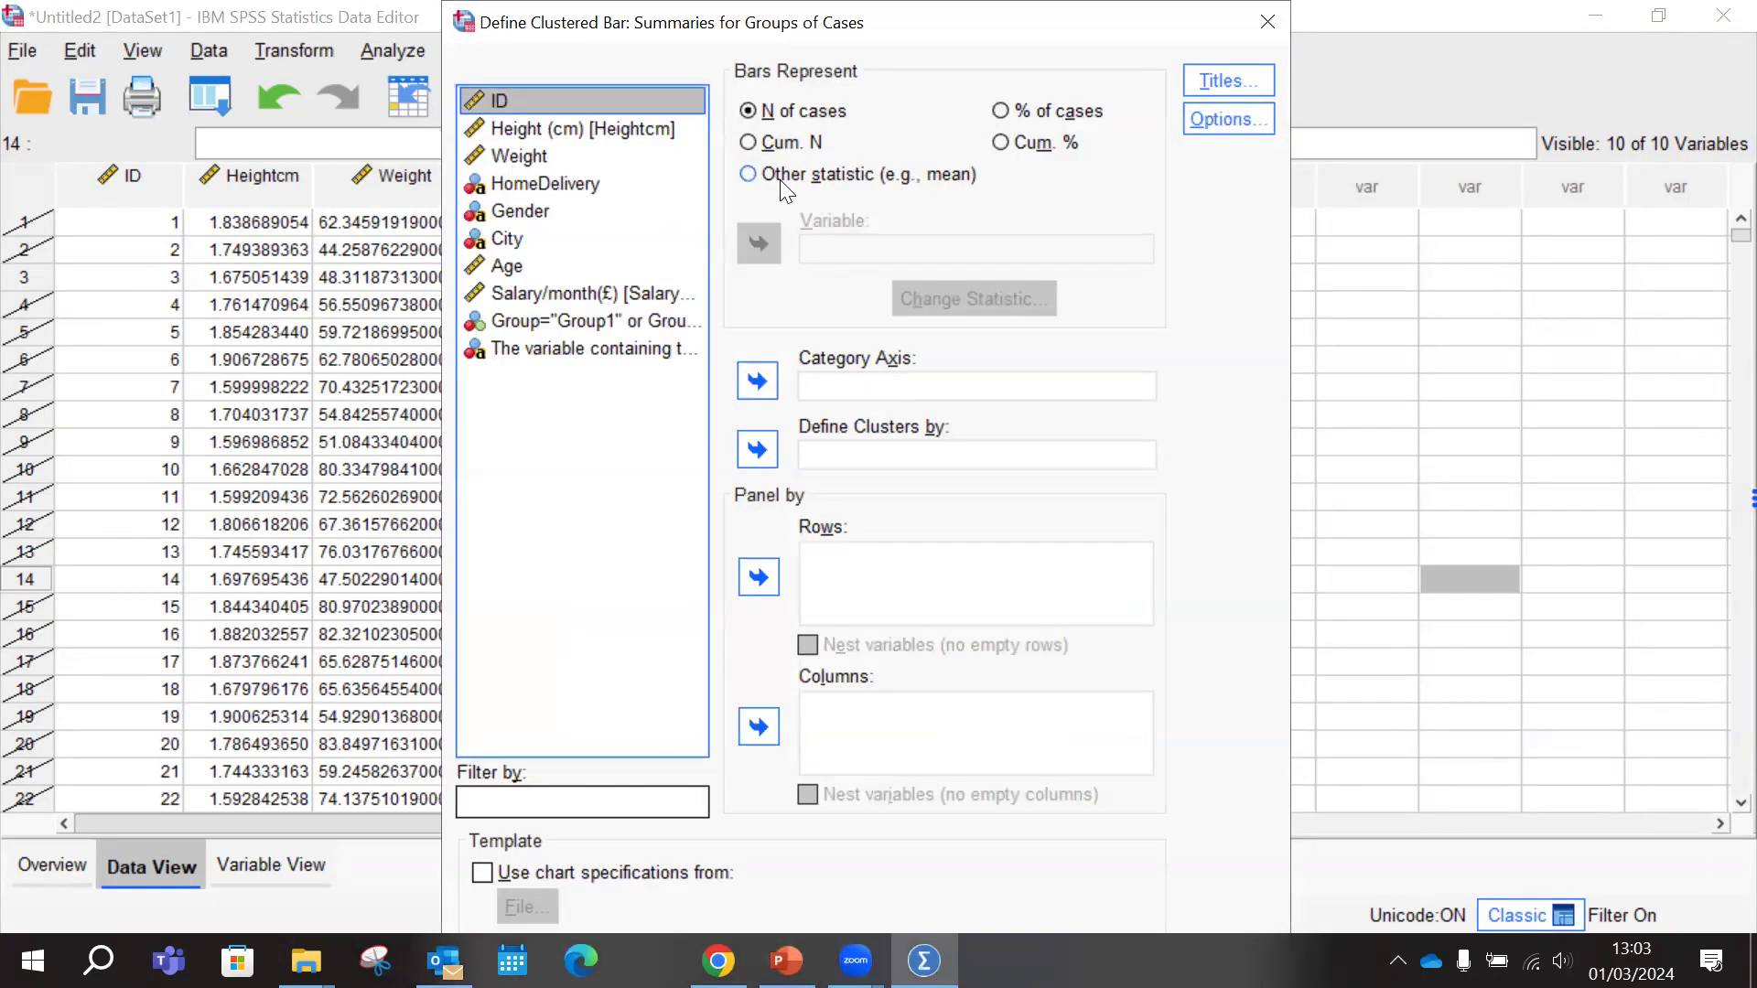
pyautogui.click(748, 174)
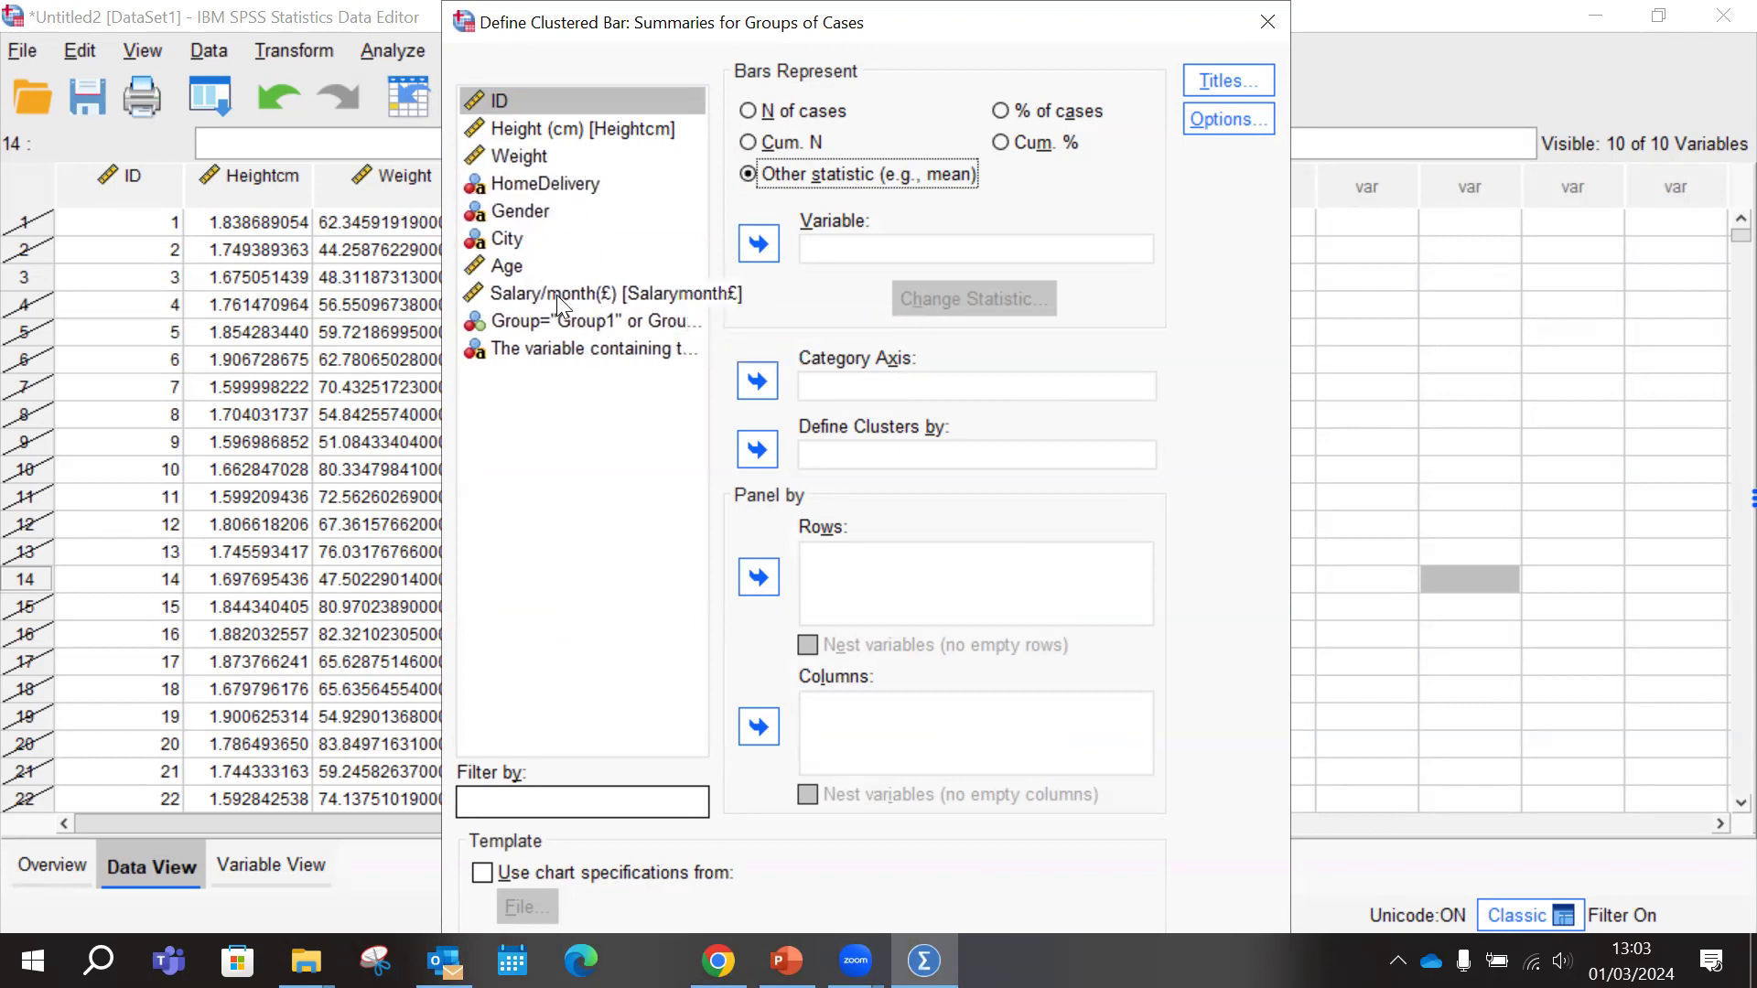
pyautogui.rightClick(523, 218)
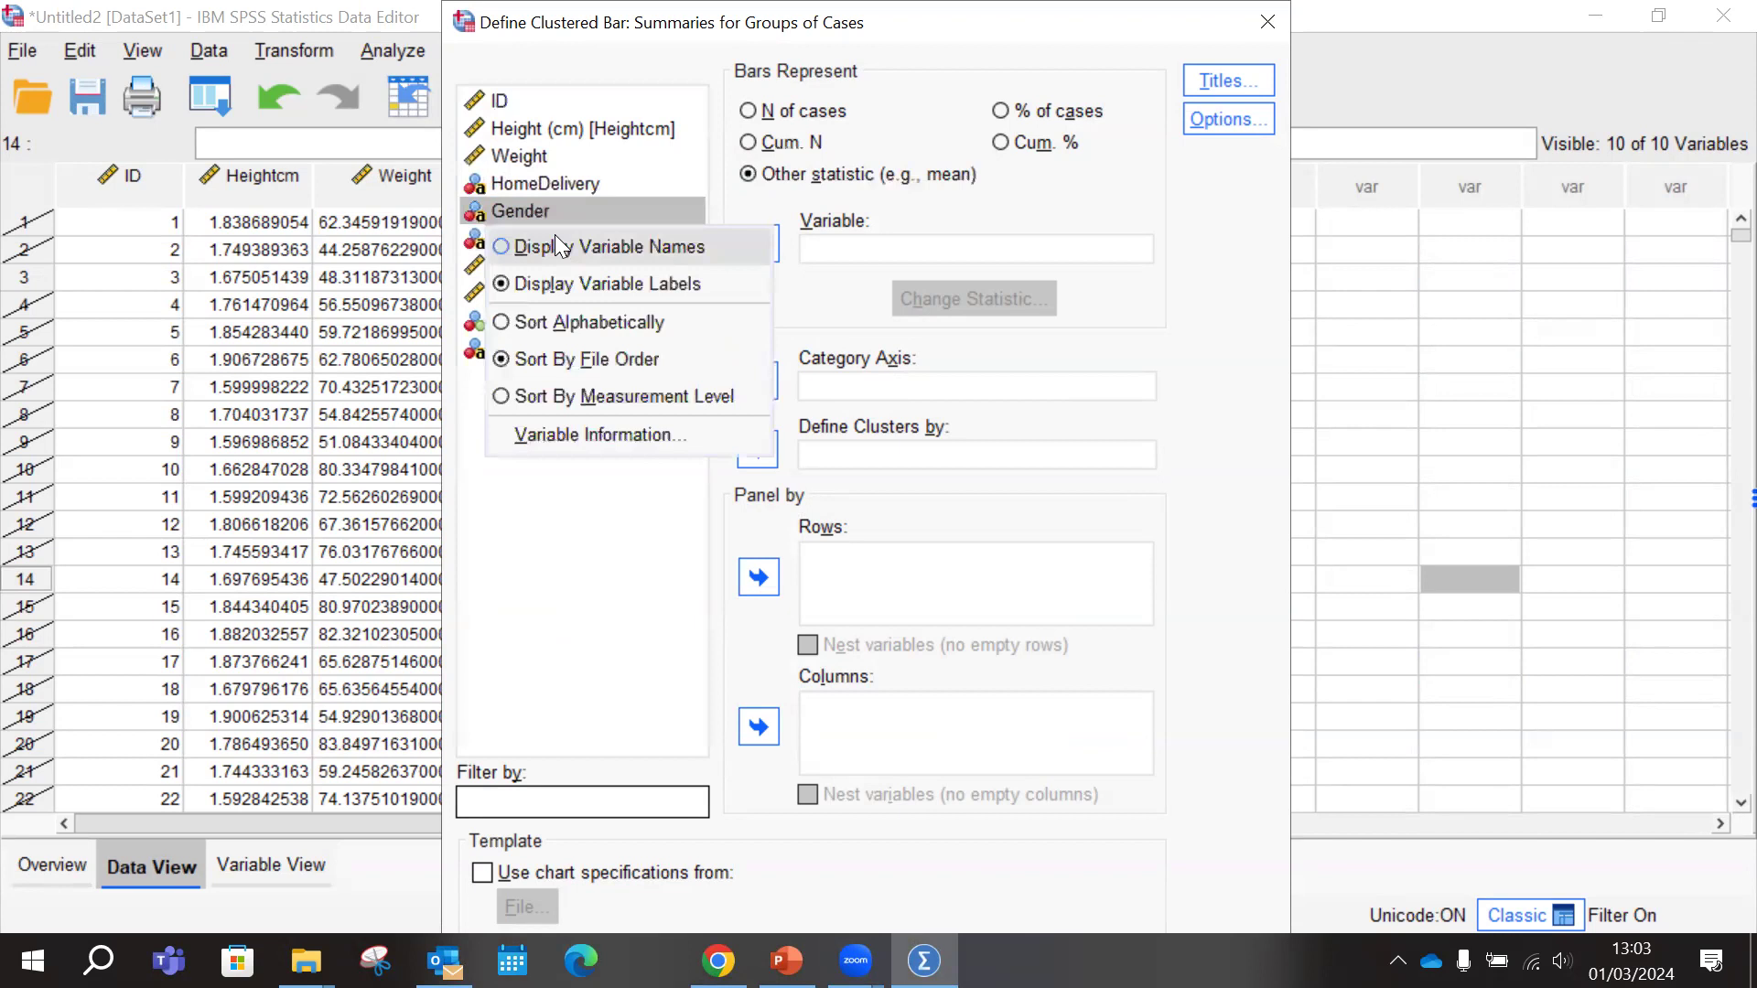
pyautogui.click(602, 247)
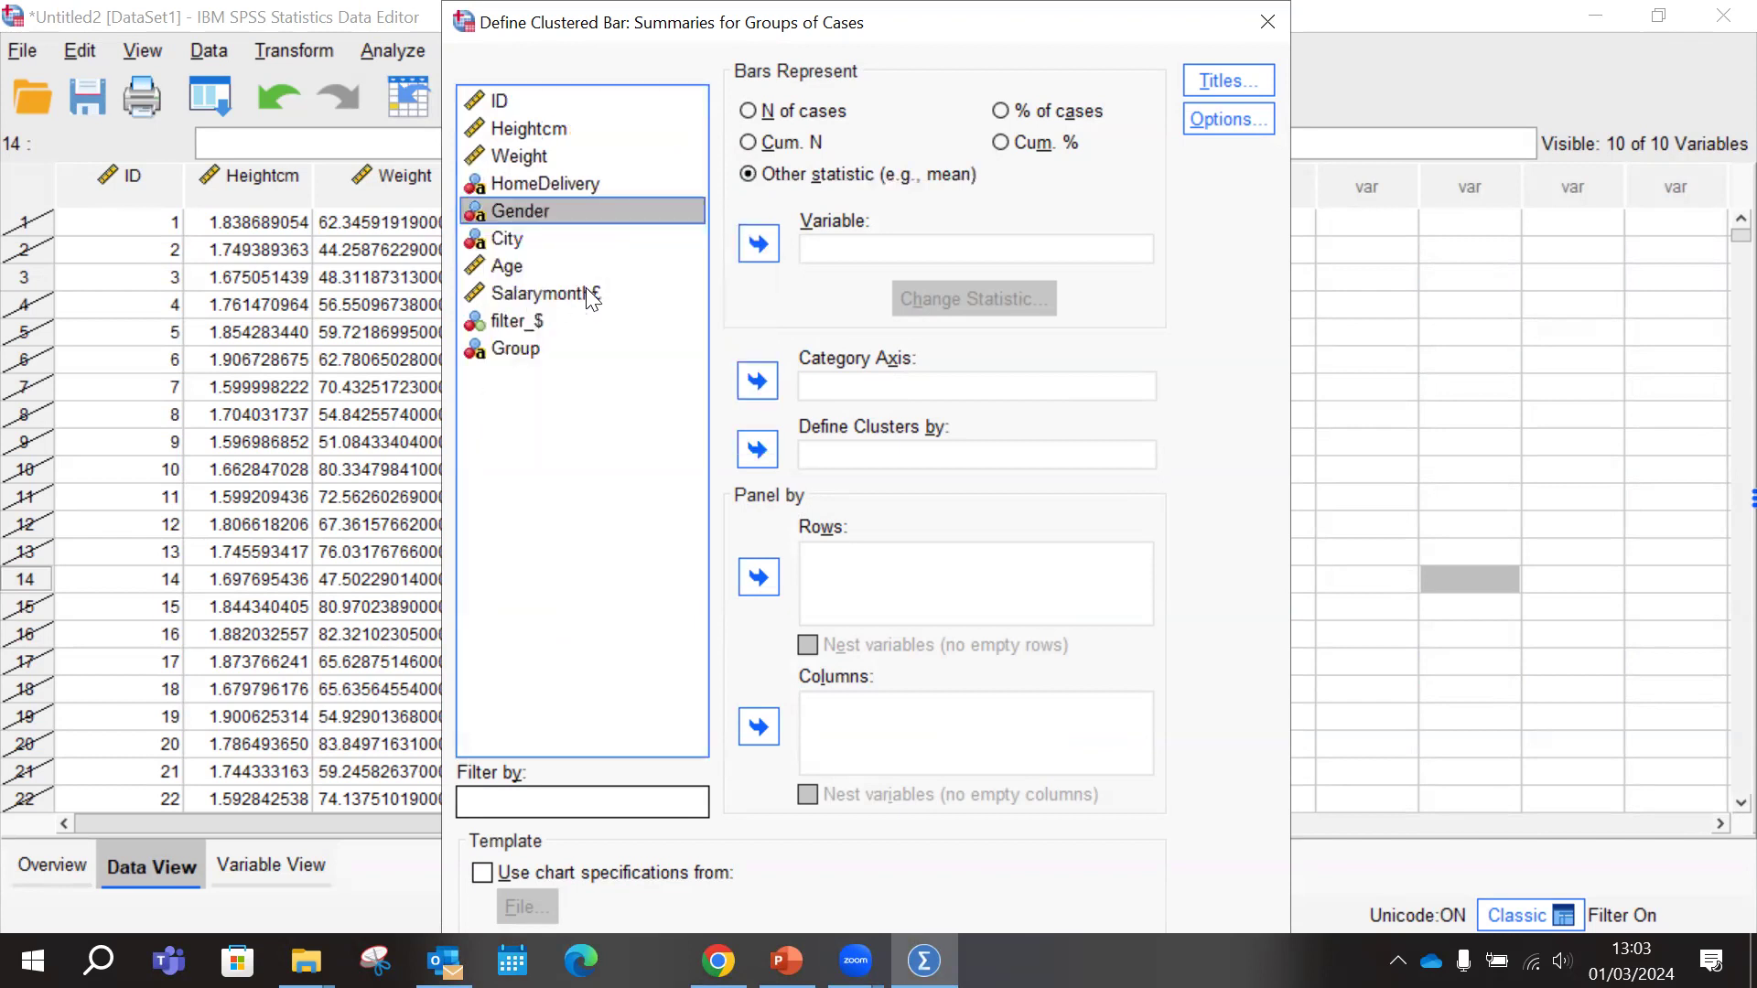
# Use Salarymonth£ as the variable for the bars and change its statistic to Sum of values
pyautogui.click(759, 243)
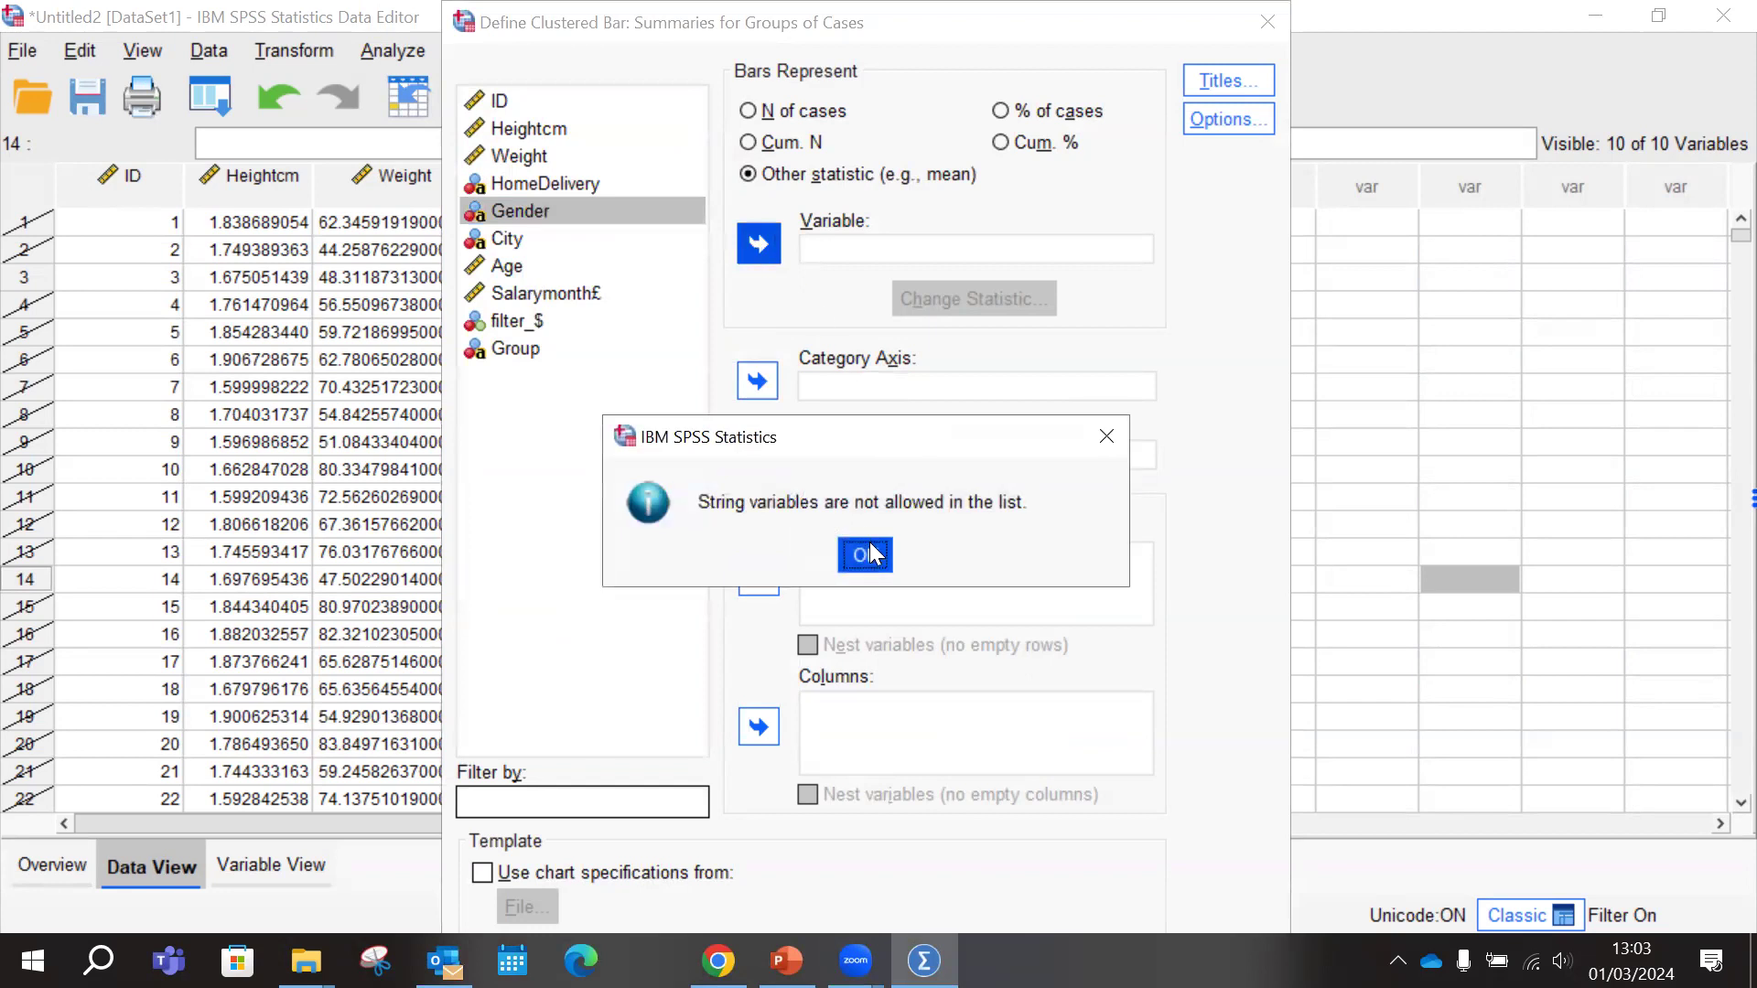
pyautogui.click(864, 555)
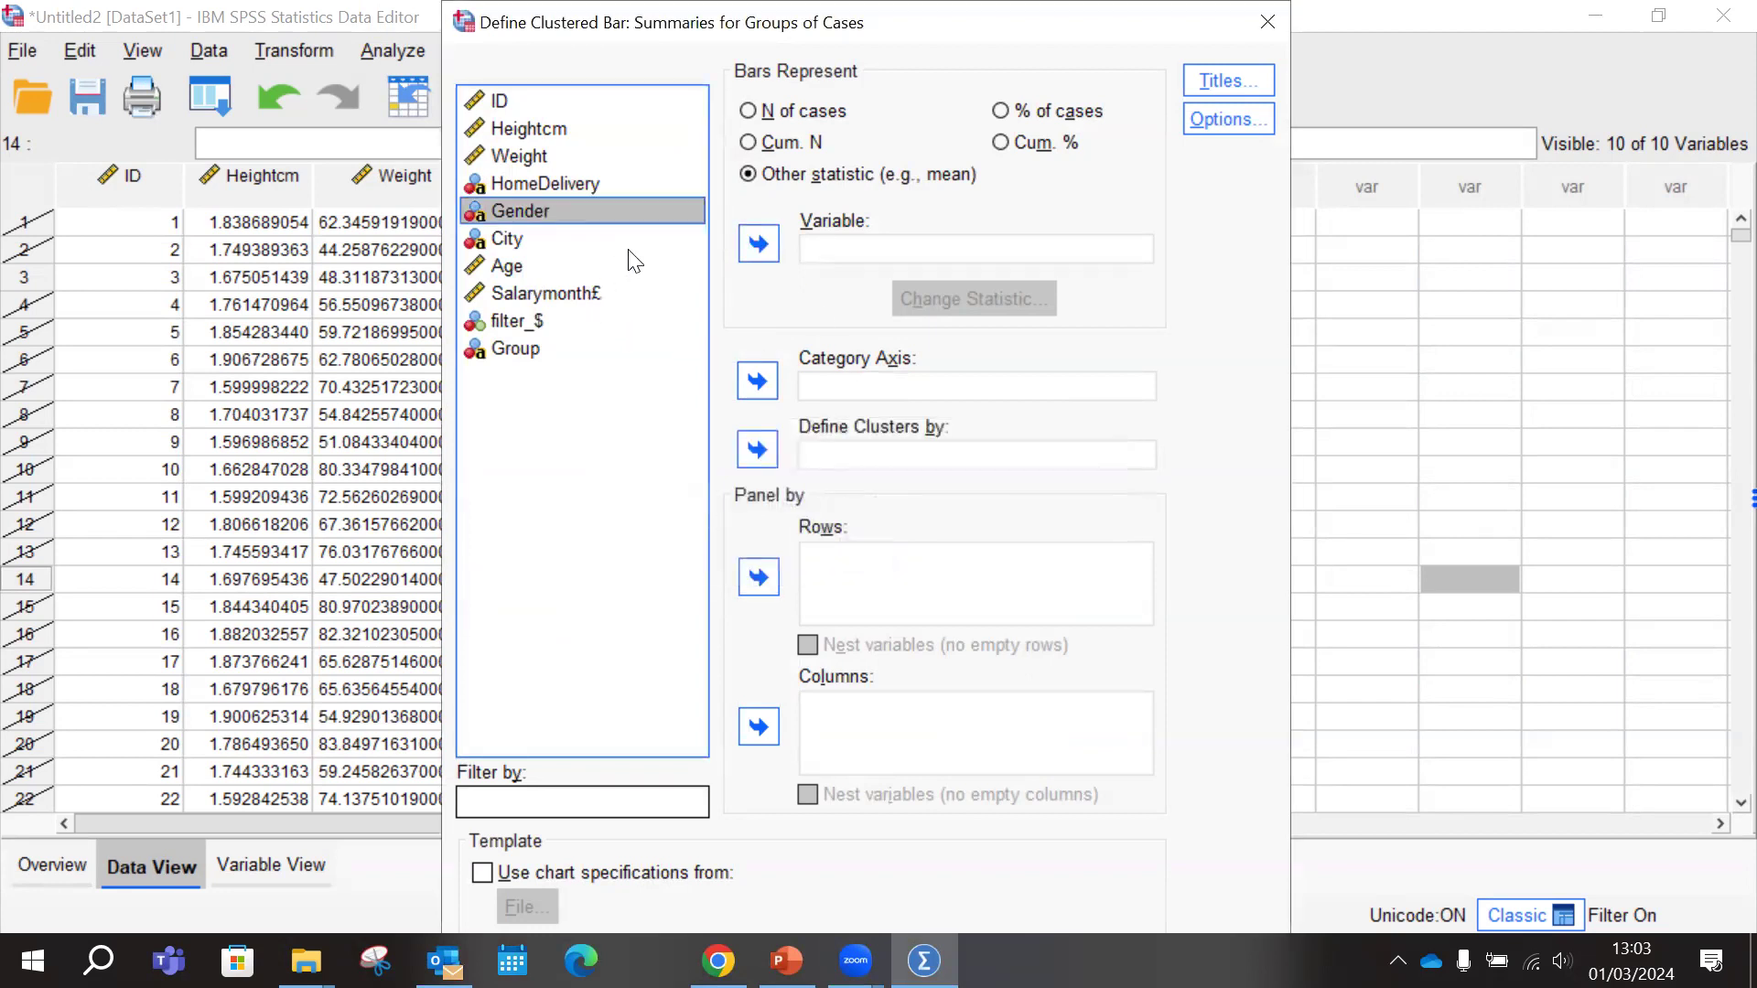
pyautogui.click(573, 302)
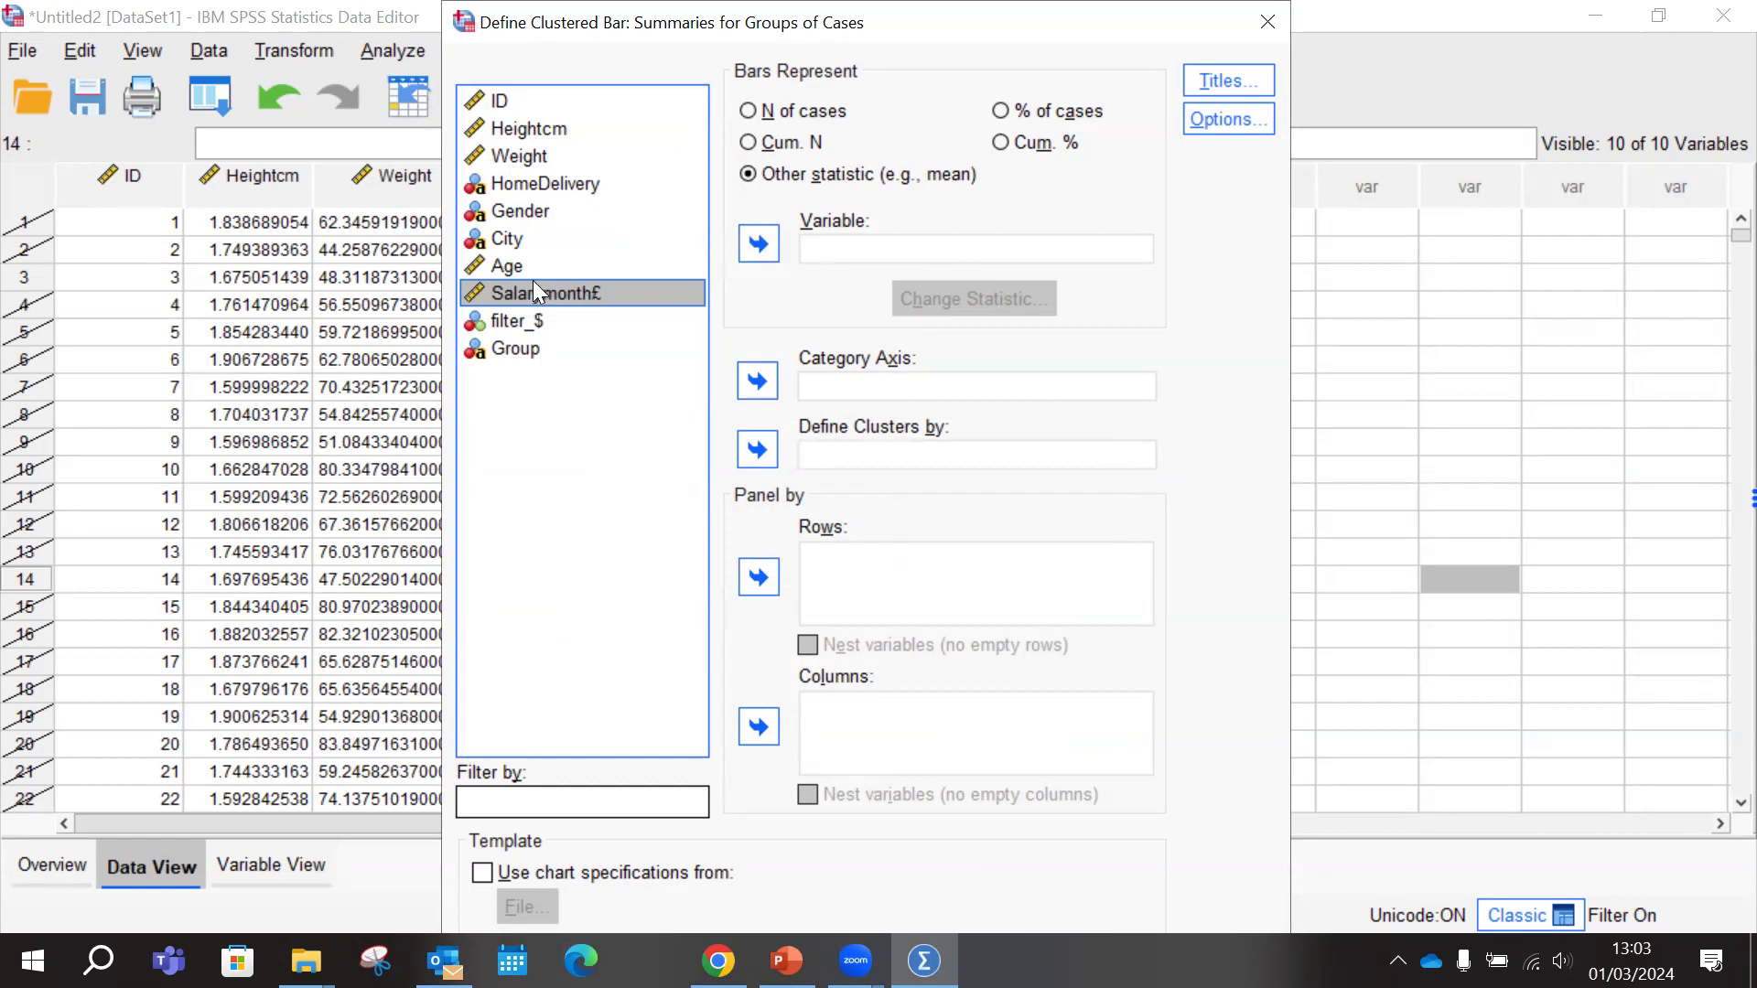
pyautogui.click(756, 242)
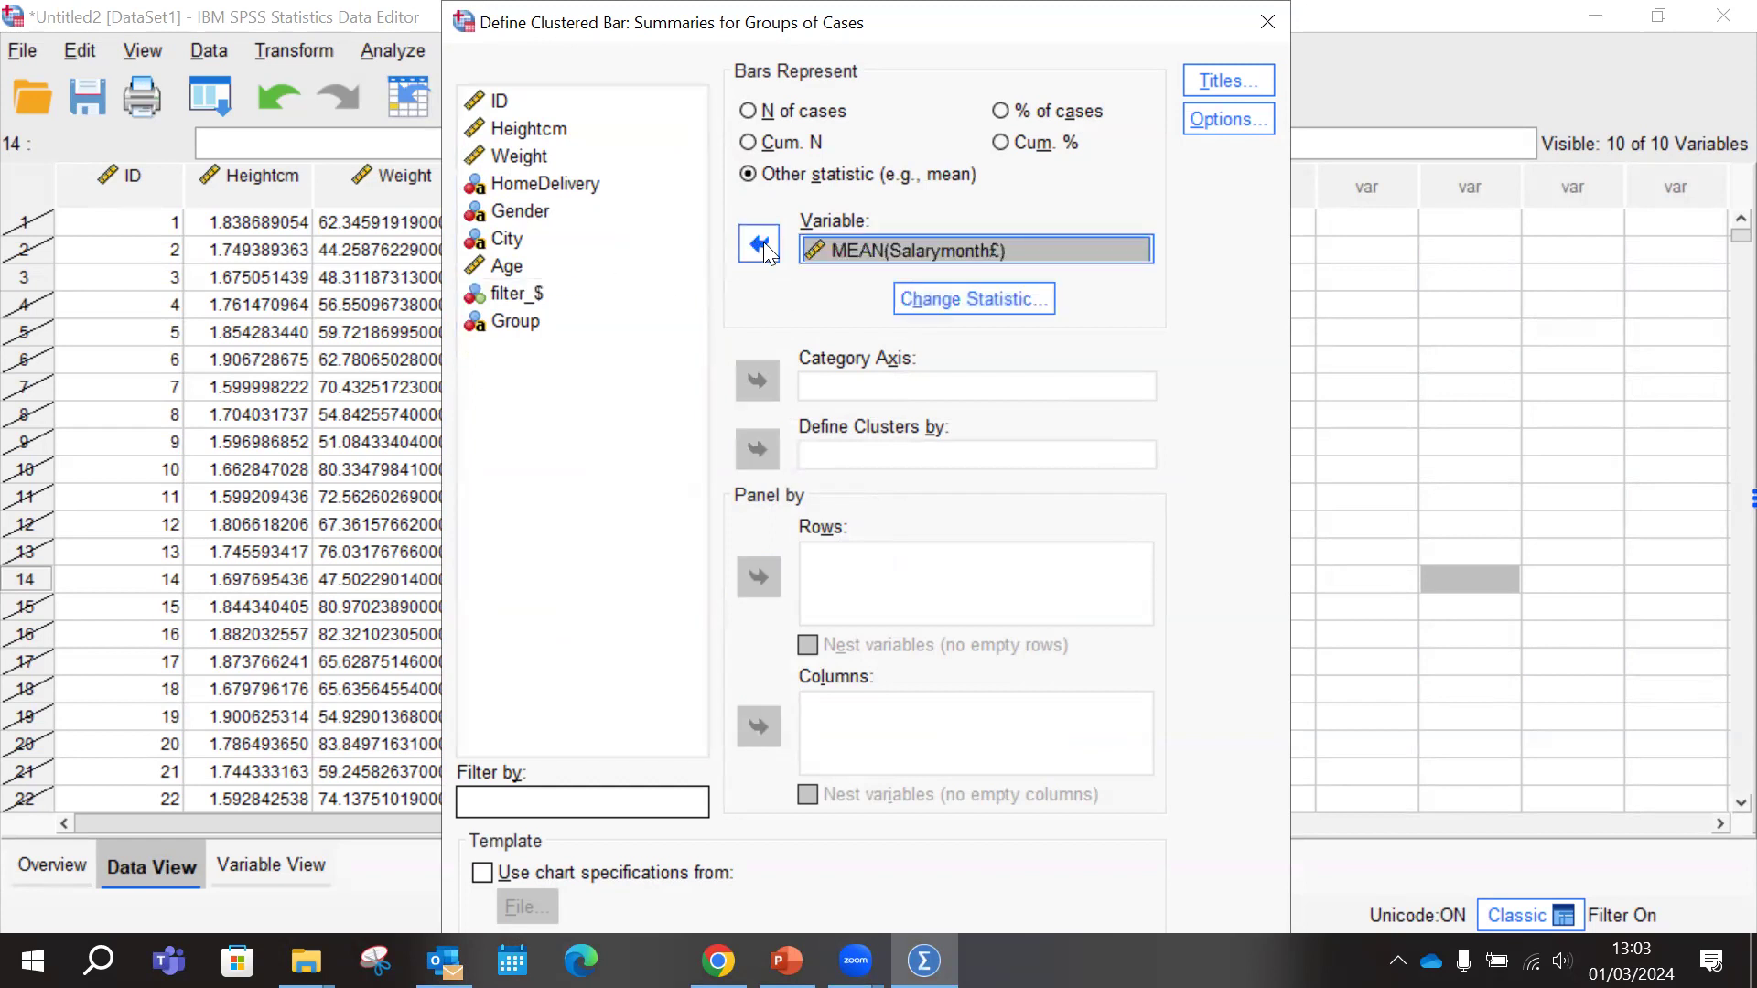
pyautogui.click(994, 304)
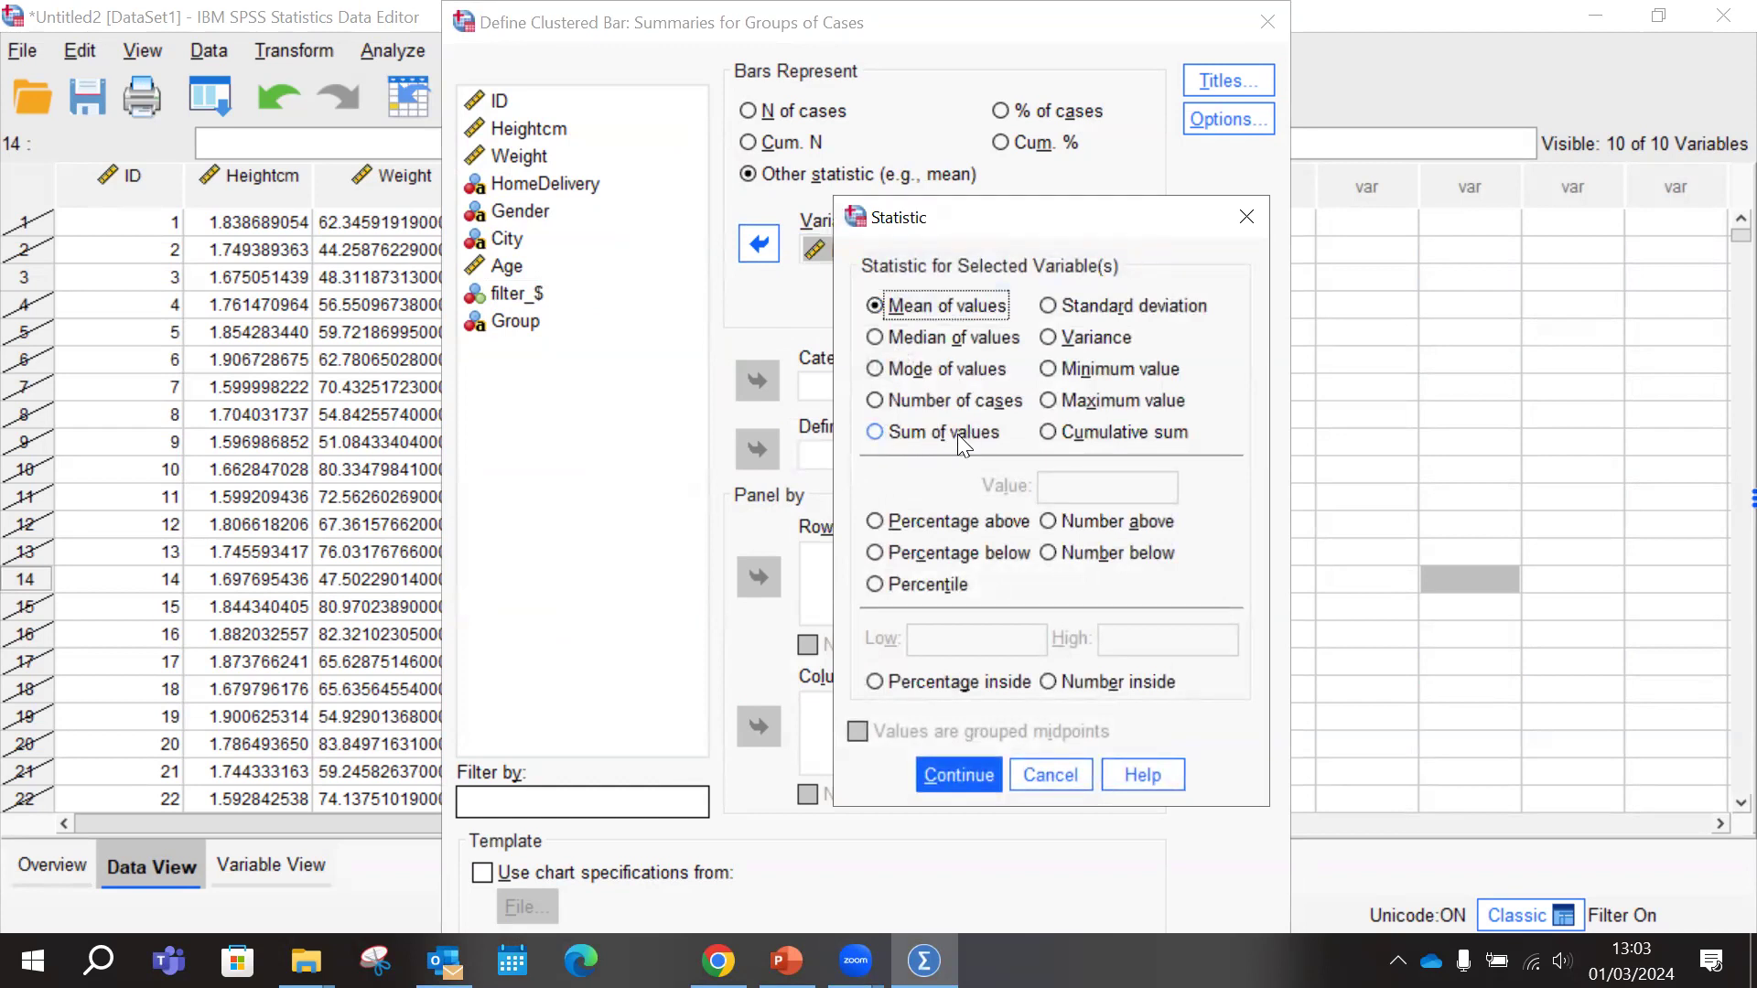
pyautogui.click(889, 434)
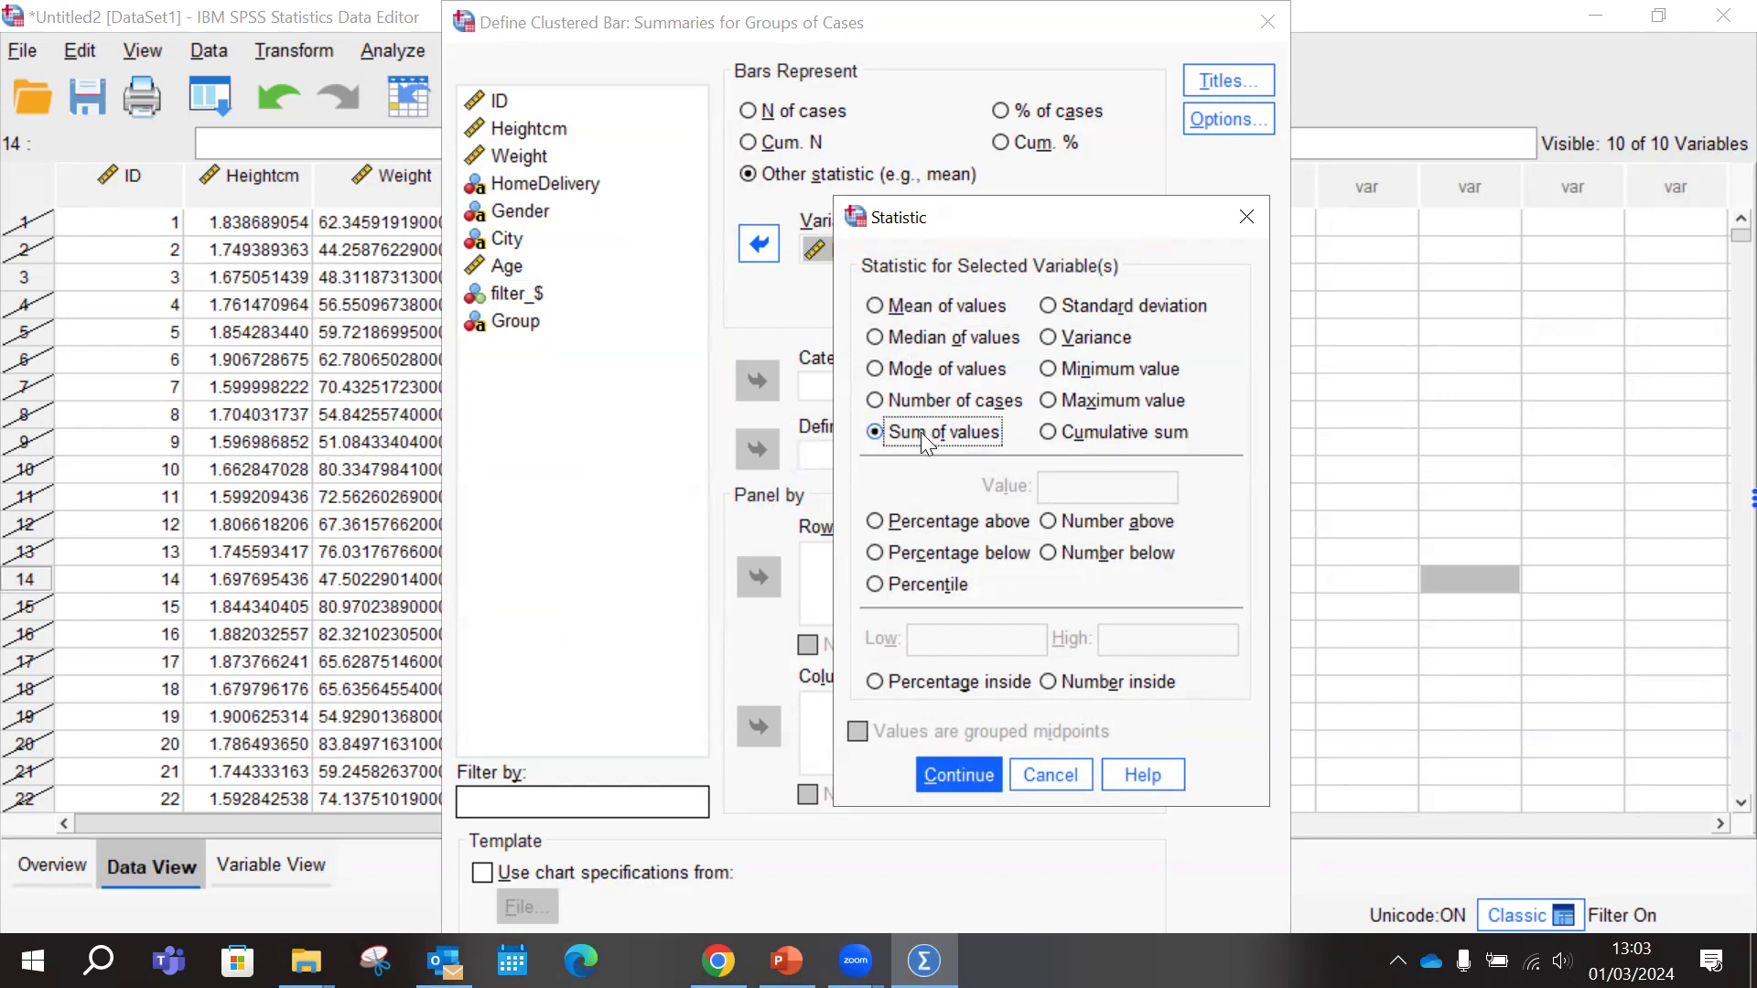
pyautogui.click(976, 769)
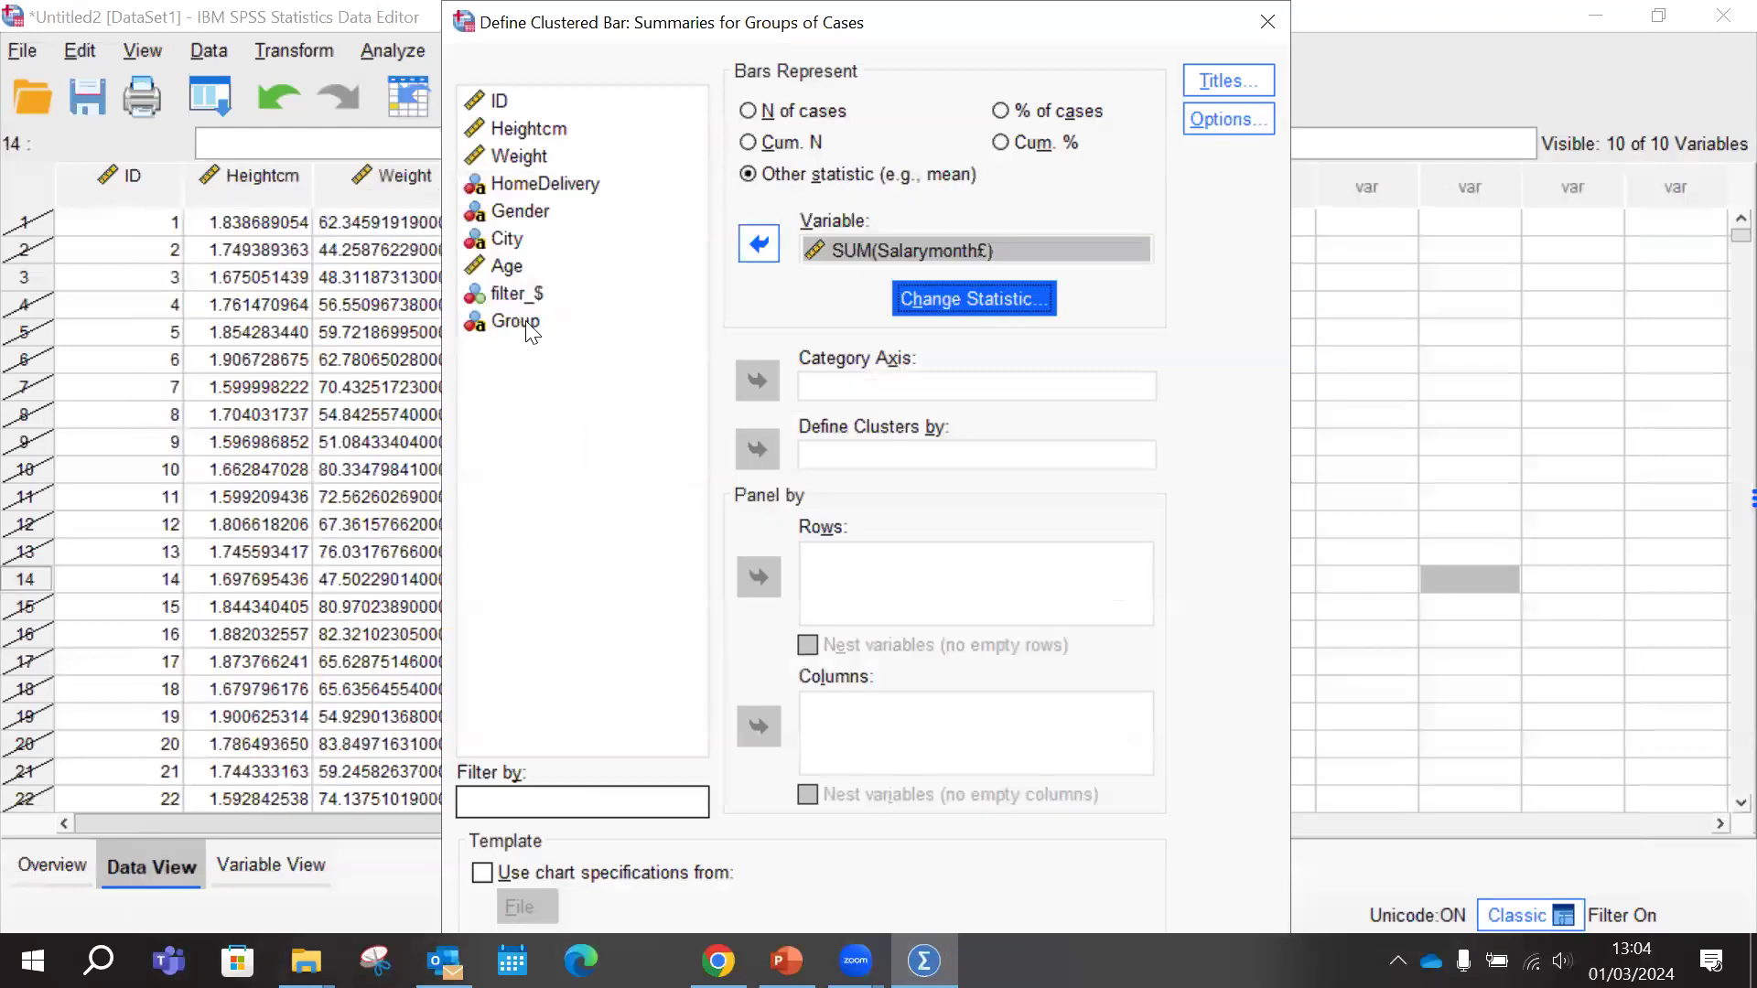
# Assign Group to the category axis and define the clusters by City, checking the task slide in PowerPoint along the way
pyautogui.click(526, 322)
pyautogui.click(757, 381)
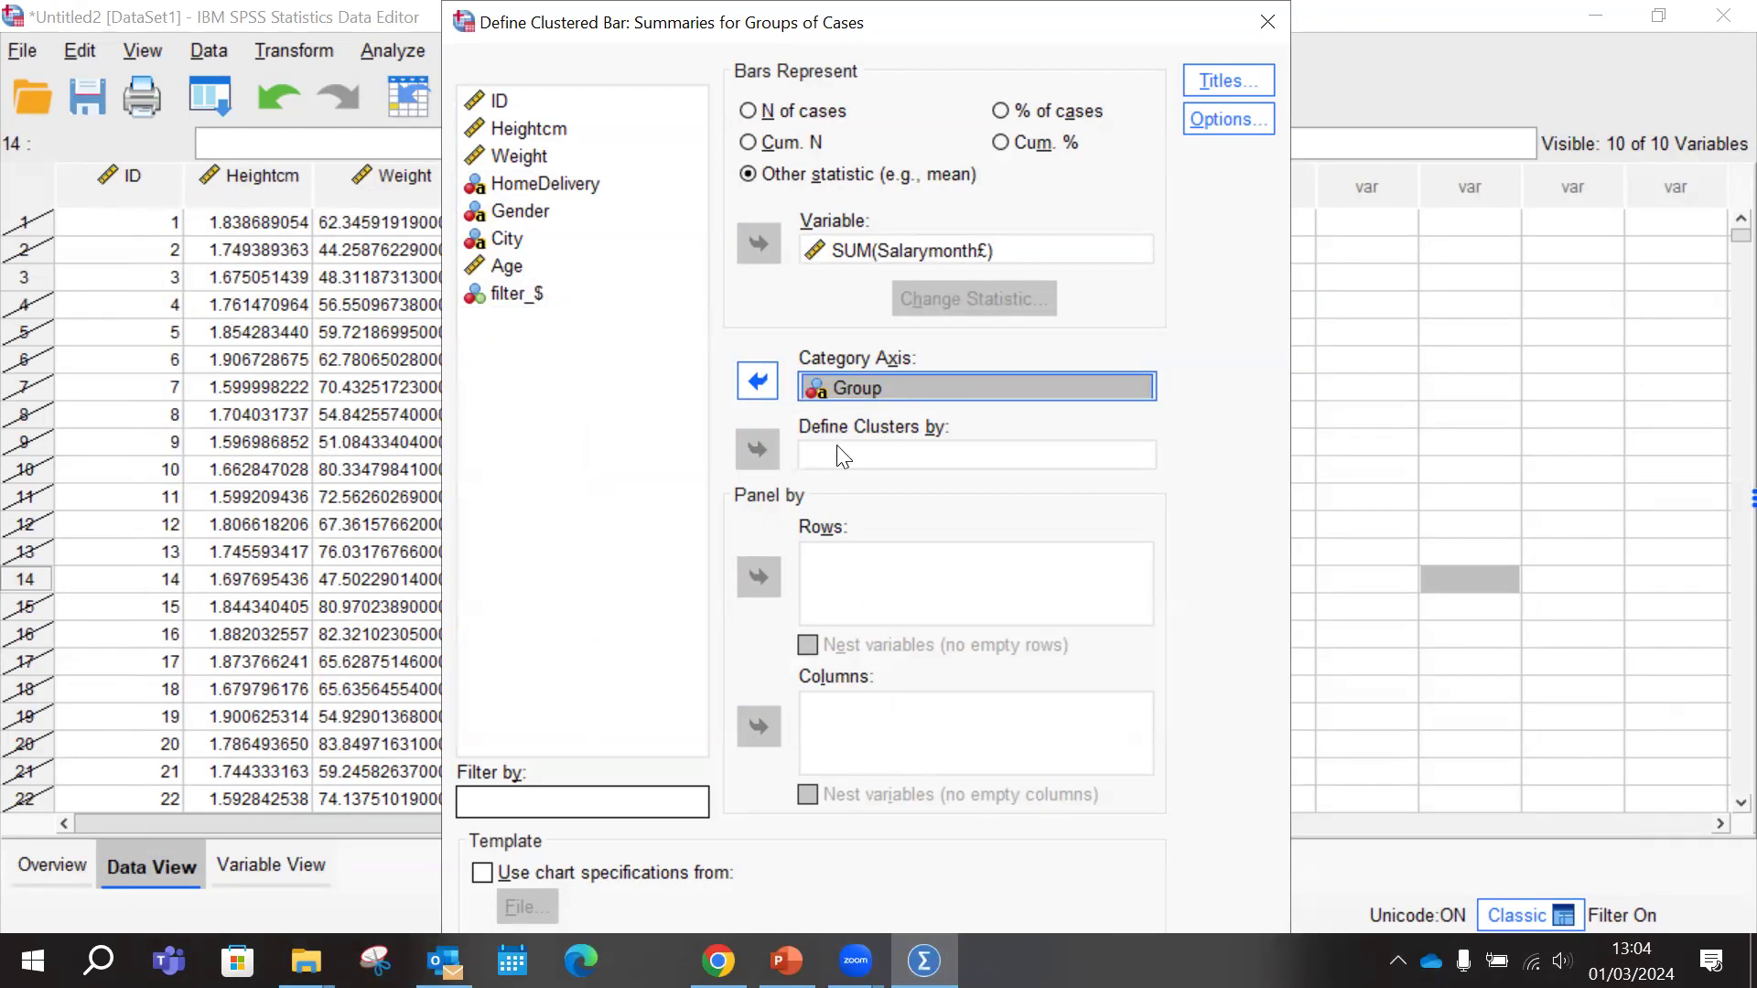
pyautogui.click(787, 960)
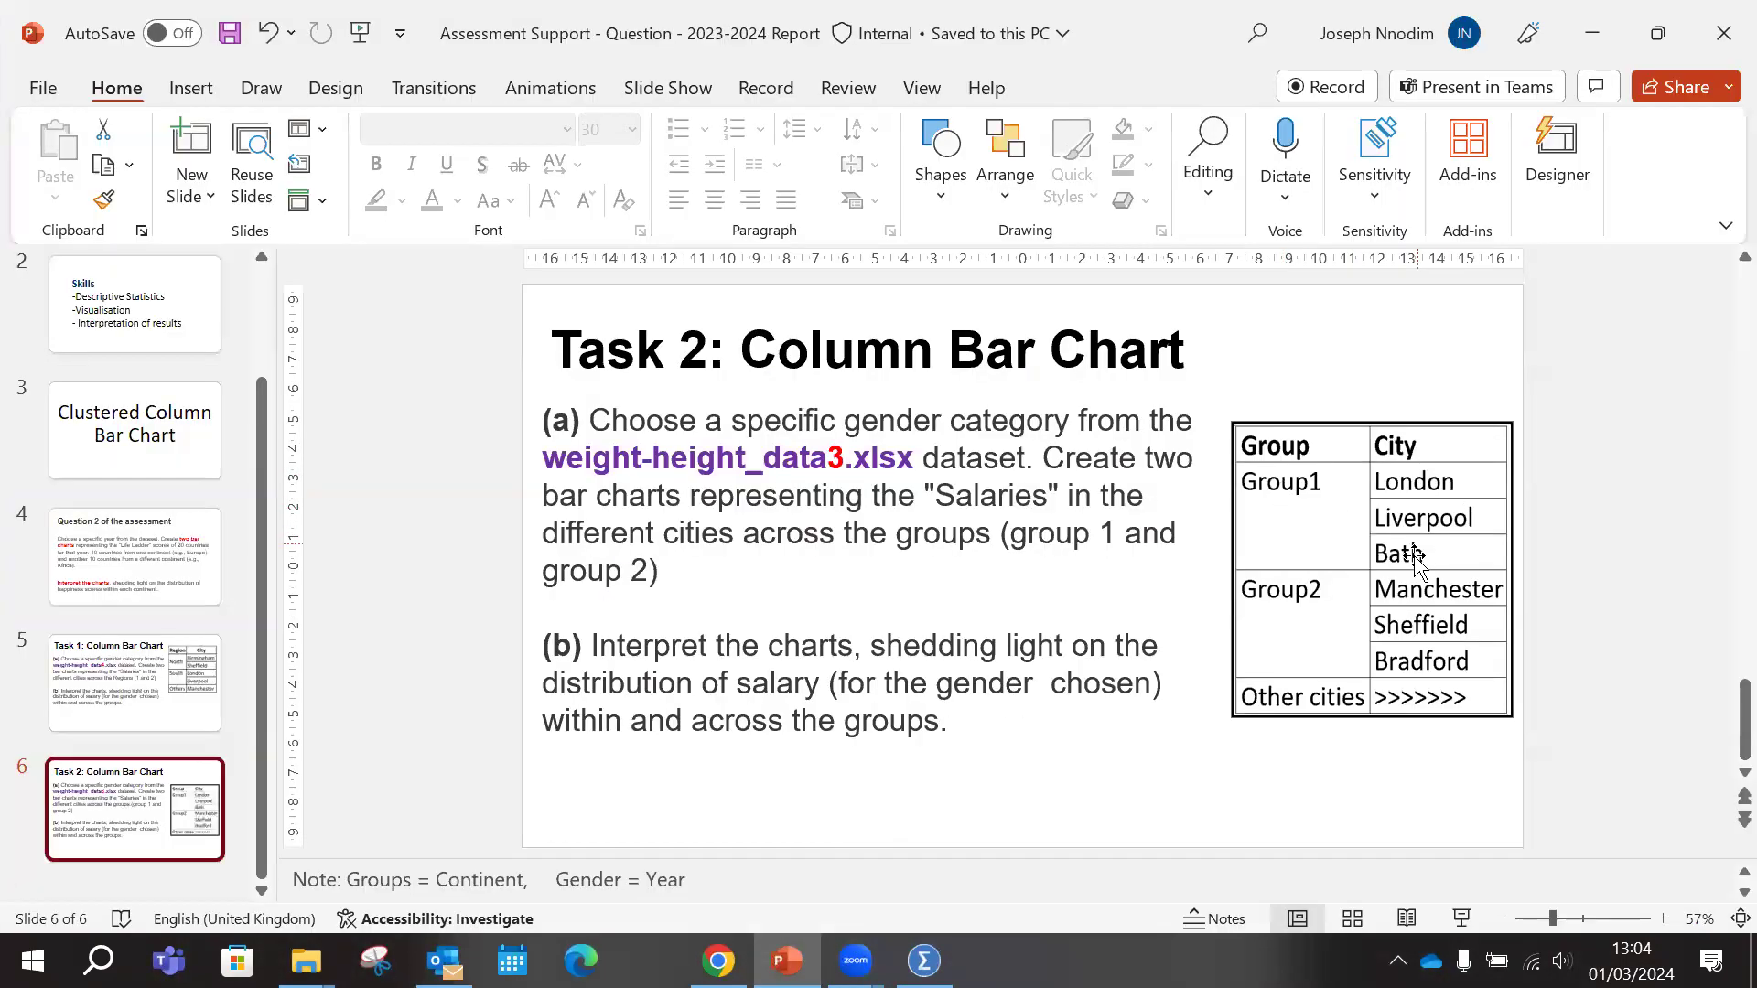
pyautogui.click(924, 960)
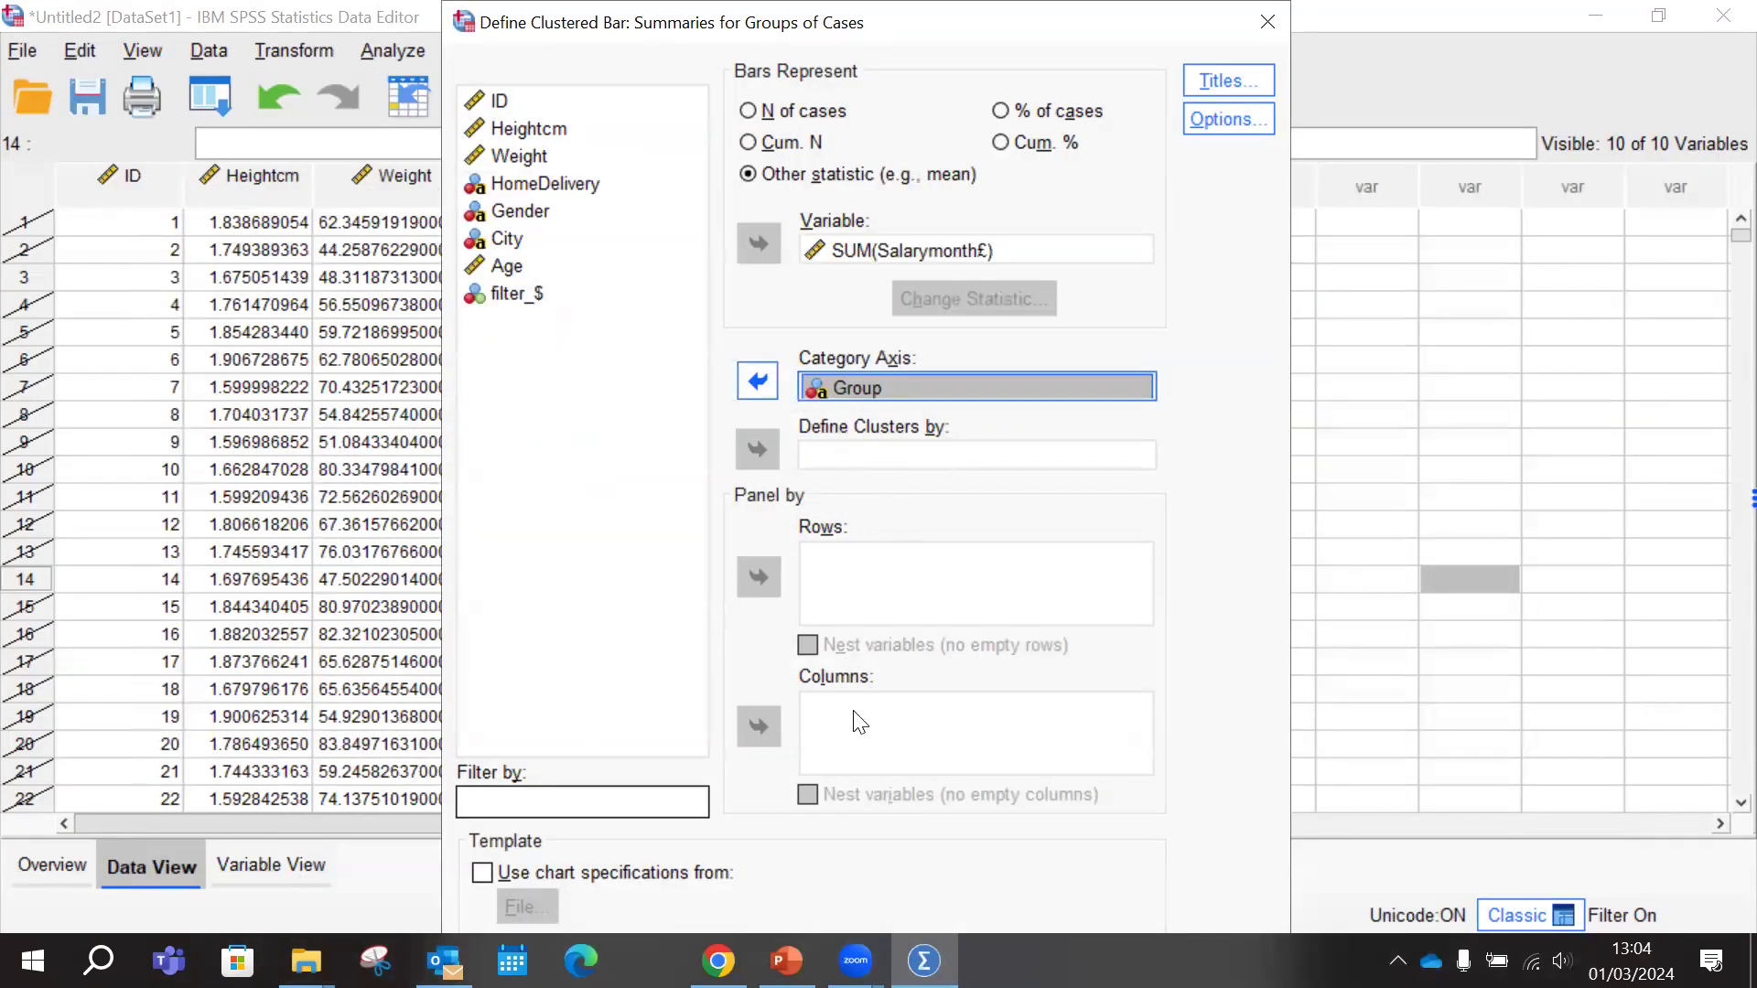
pyautogui.click(787, 960)
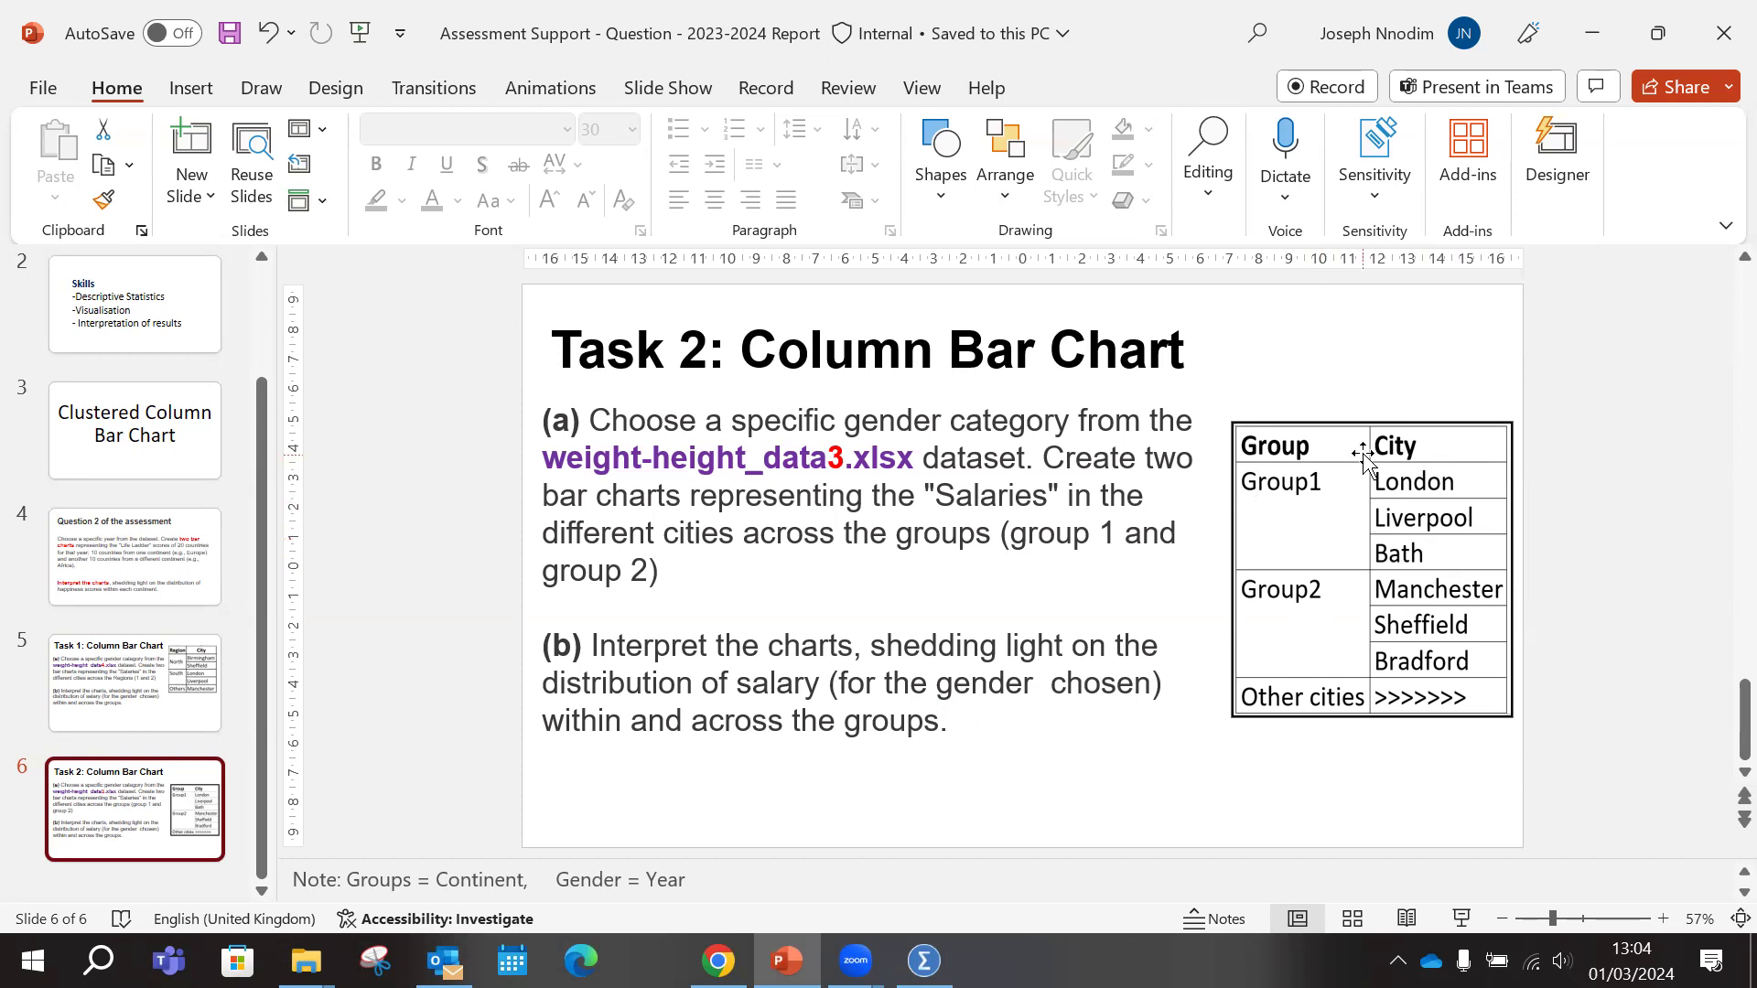
pyautogui.click(786, 961)
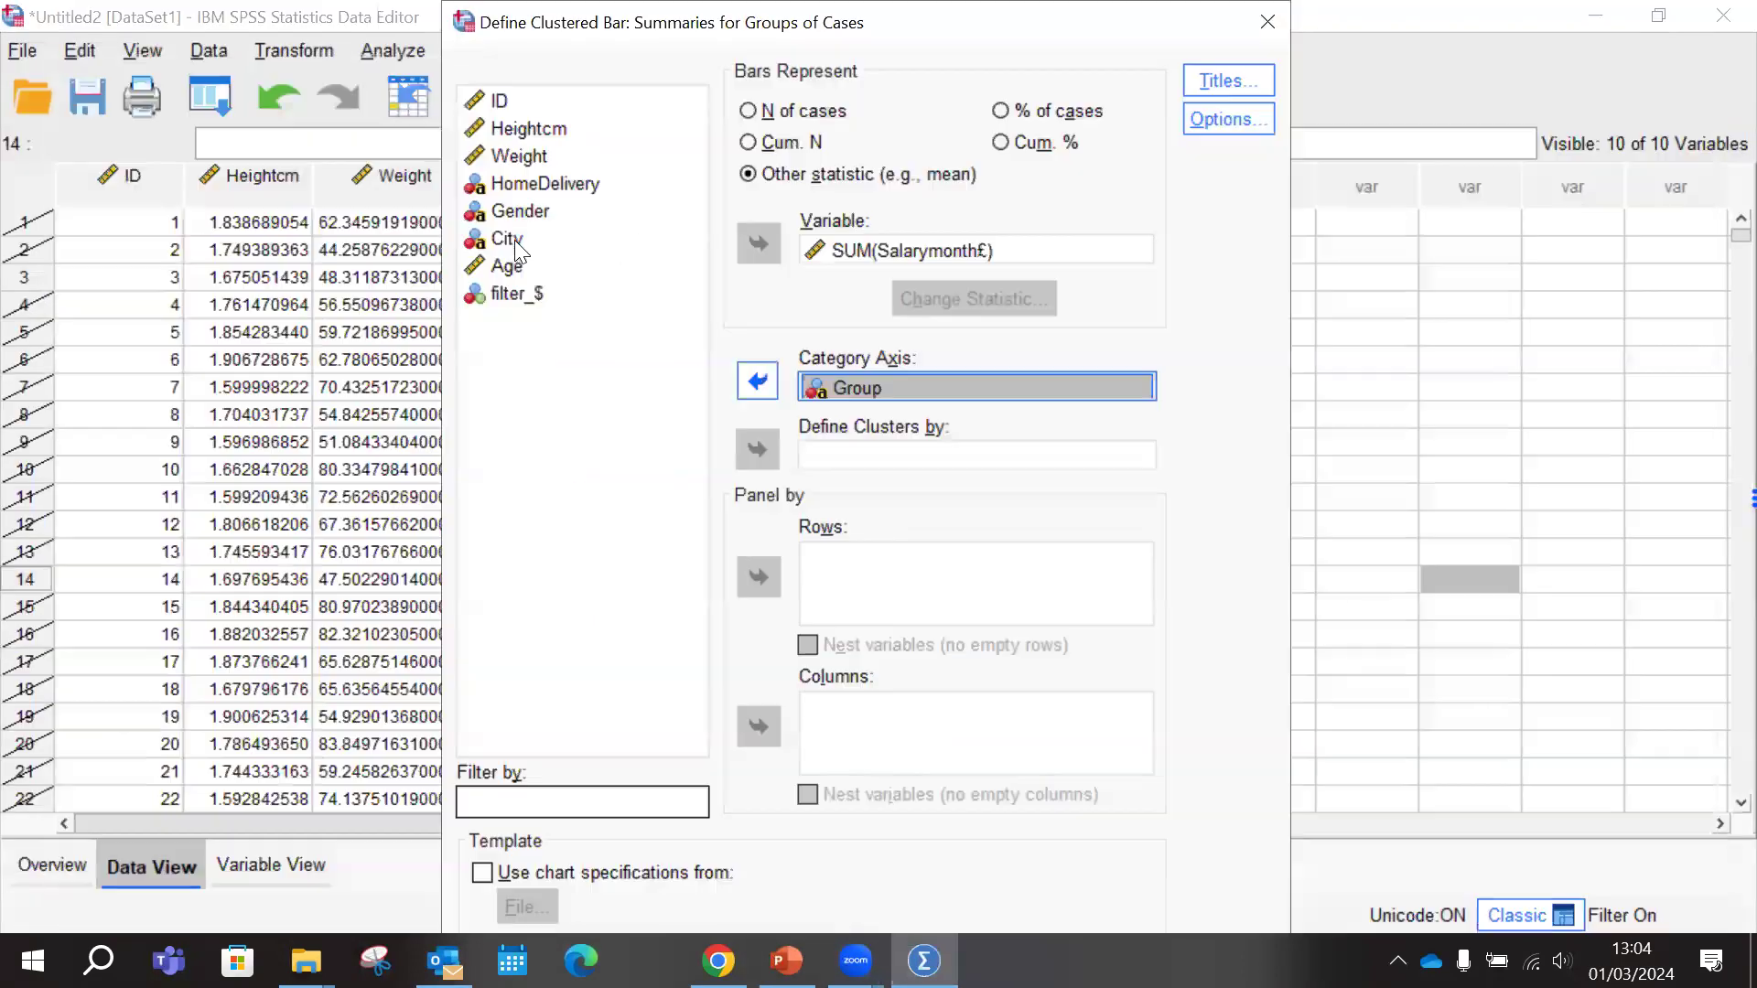
pyautogui.click(758, 449)
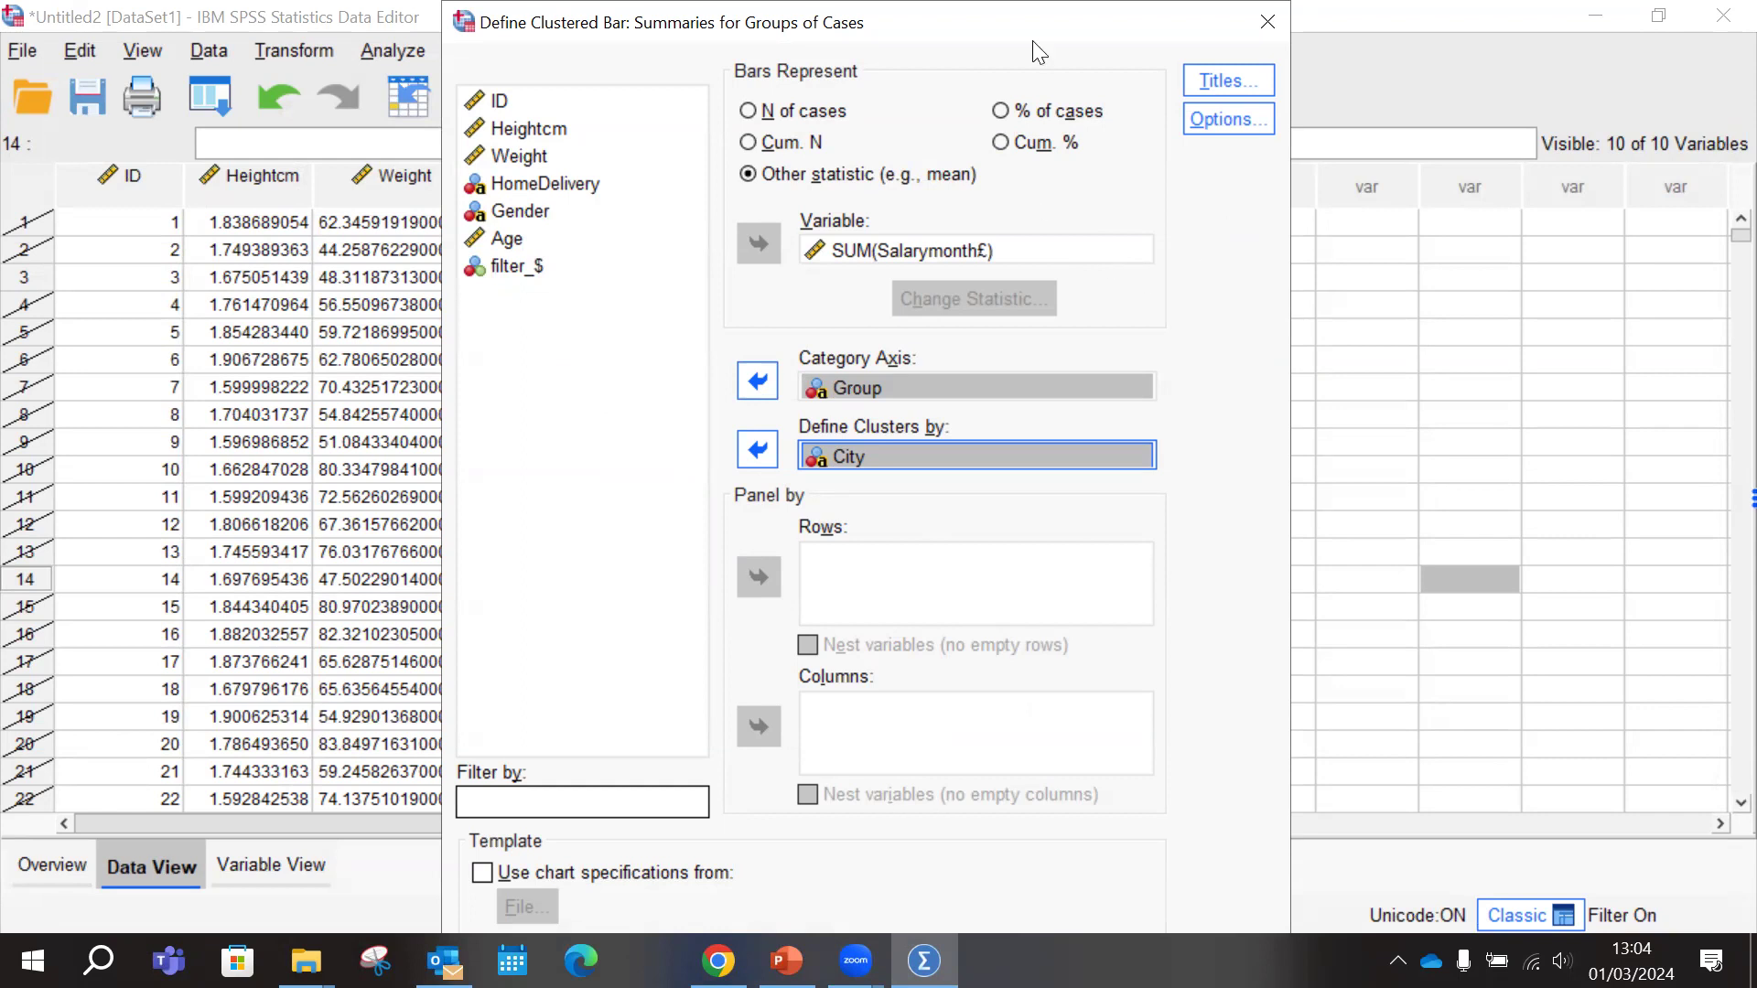
# Generate the clustered bar chart and compare it with the group and city table on the PowerPoint task slide
pyautogui.moveTo(1037, 53); pyautogui.dragTo(1161, 52)
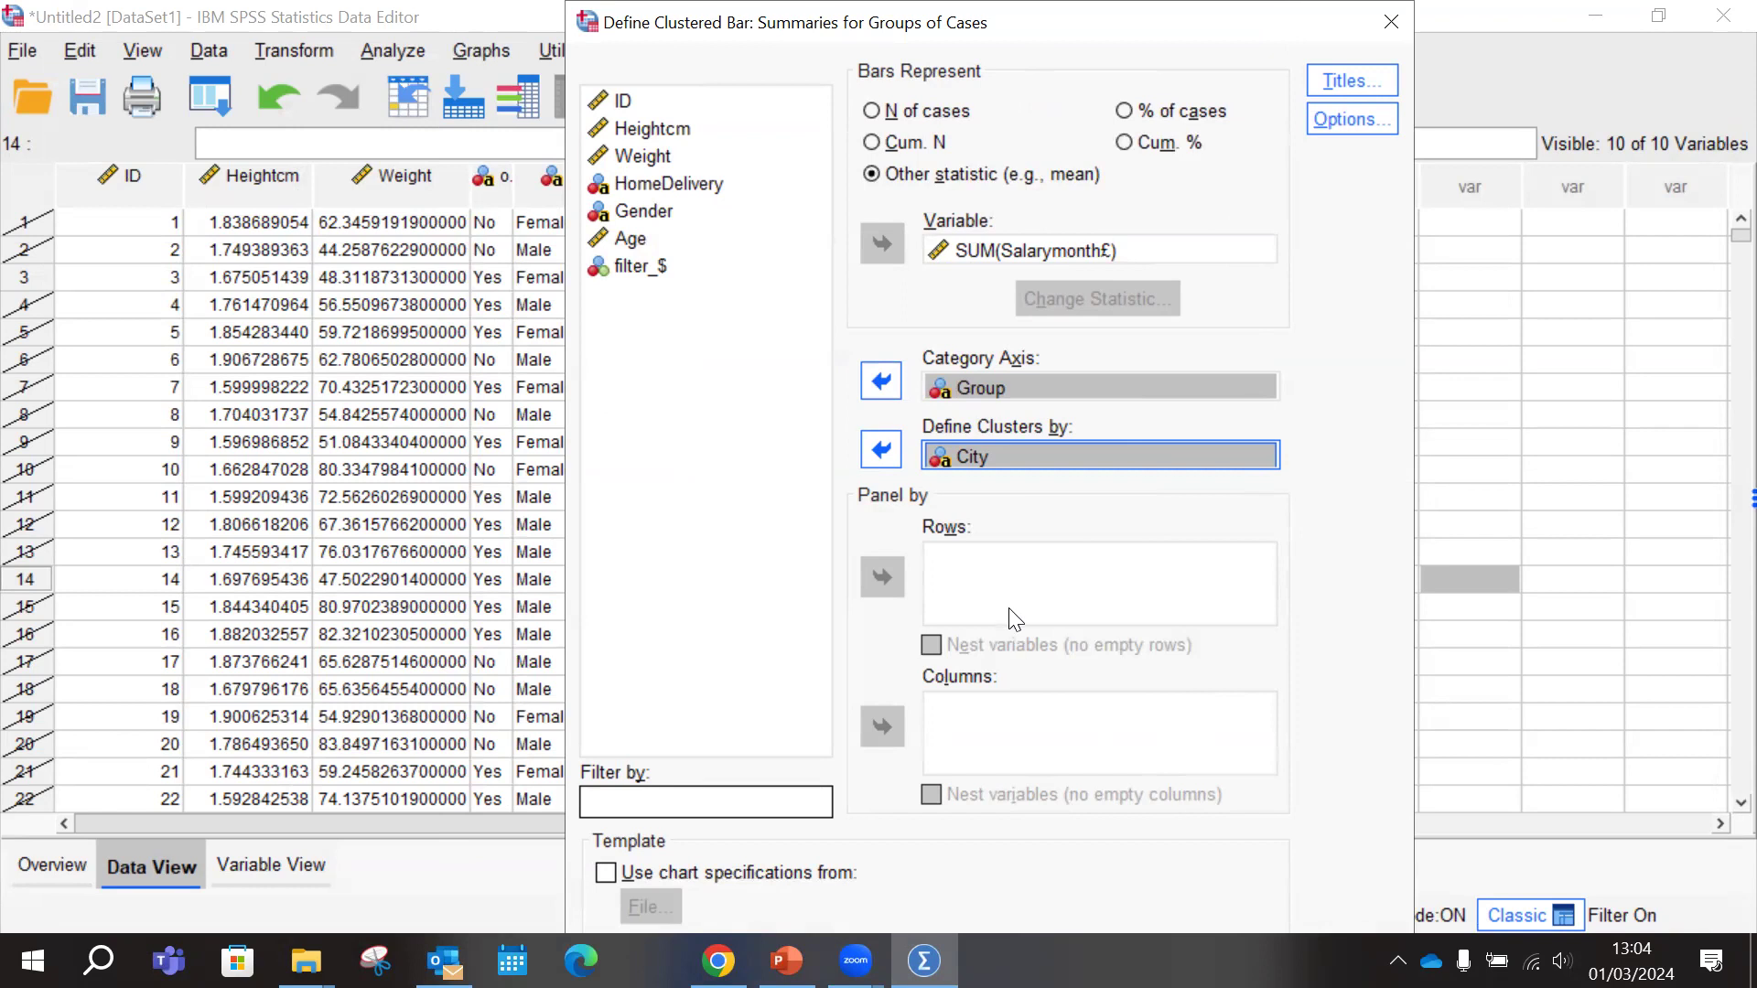
pyautogui.click(1049, 600)
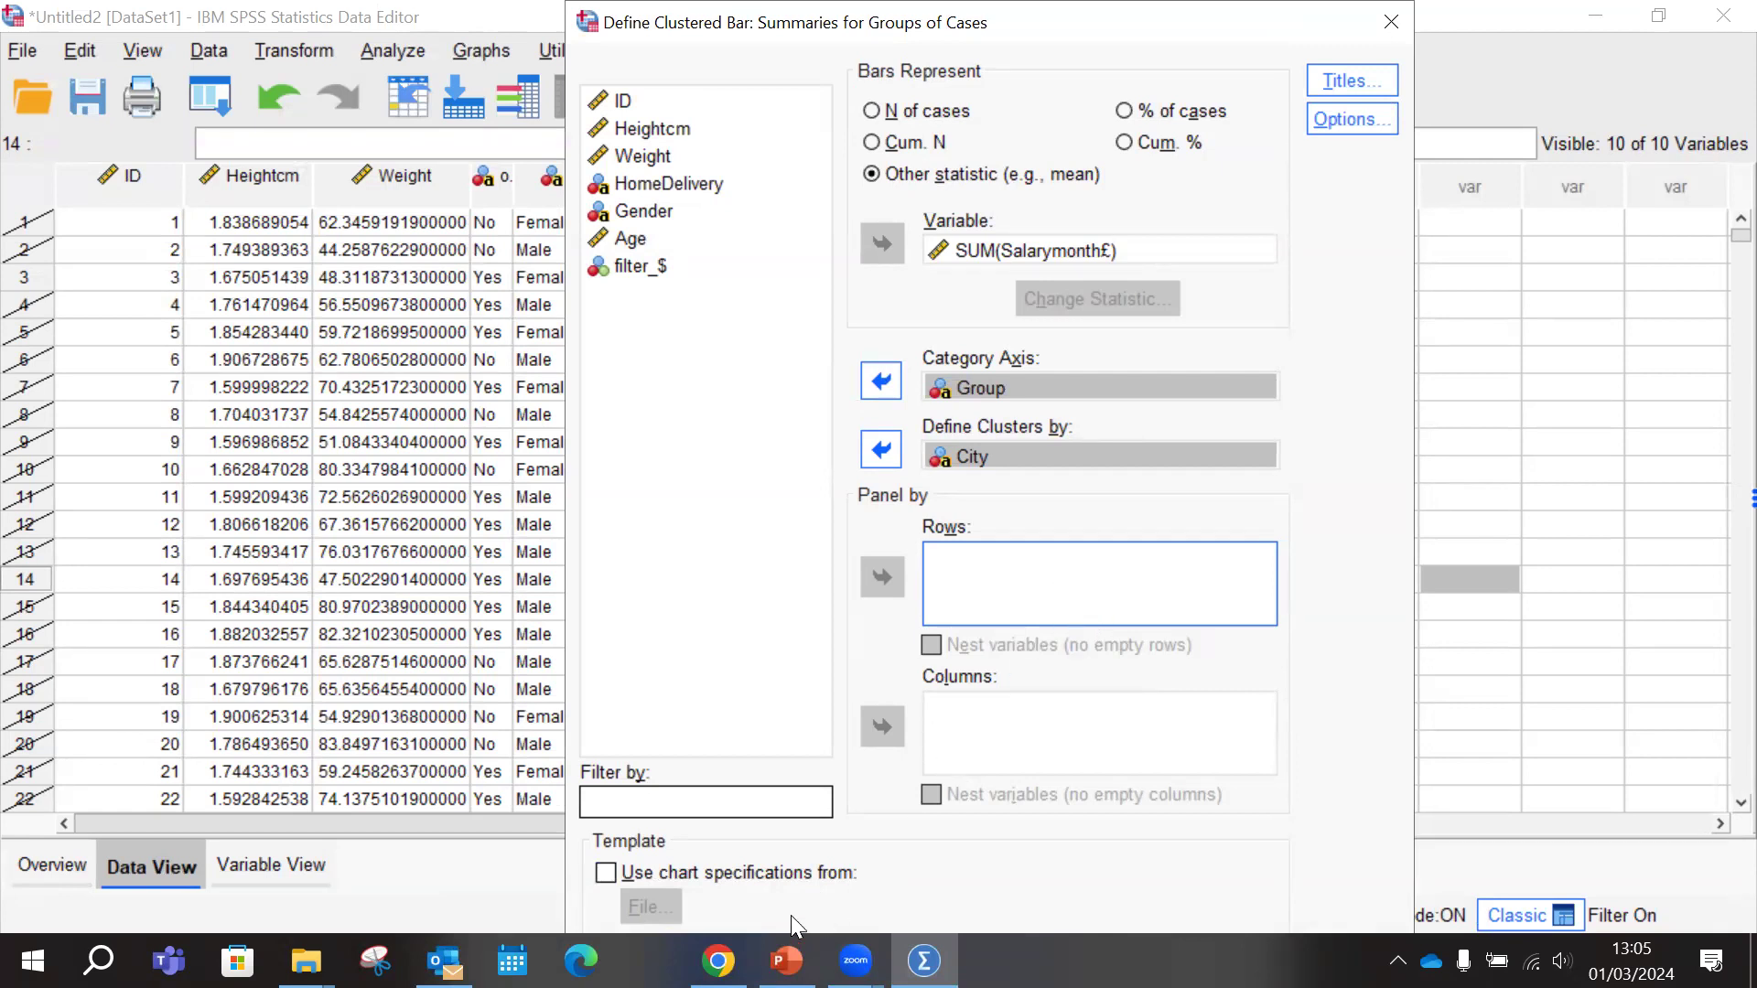
pyautogui.press('Return')
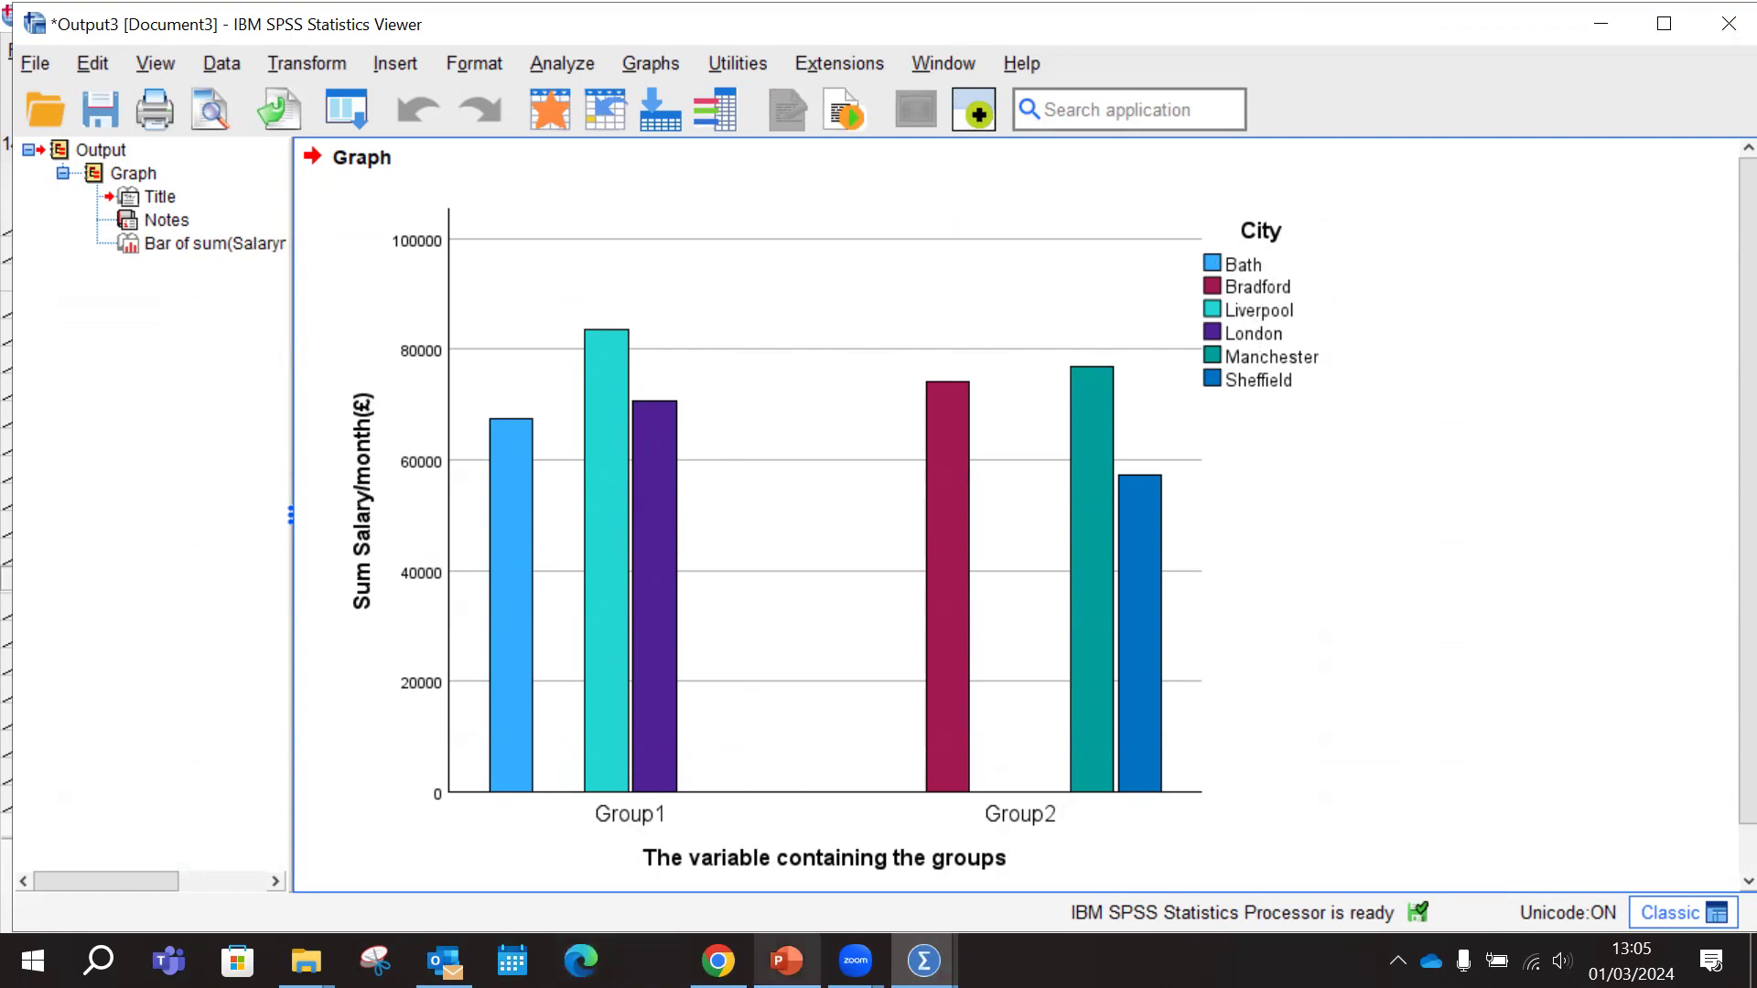
pyautogui.click(789, 961)
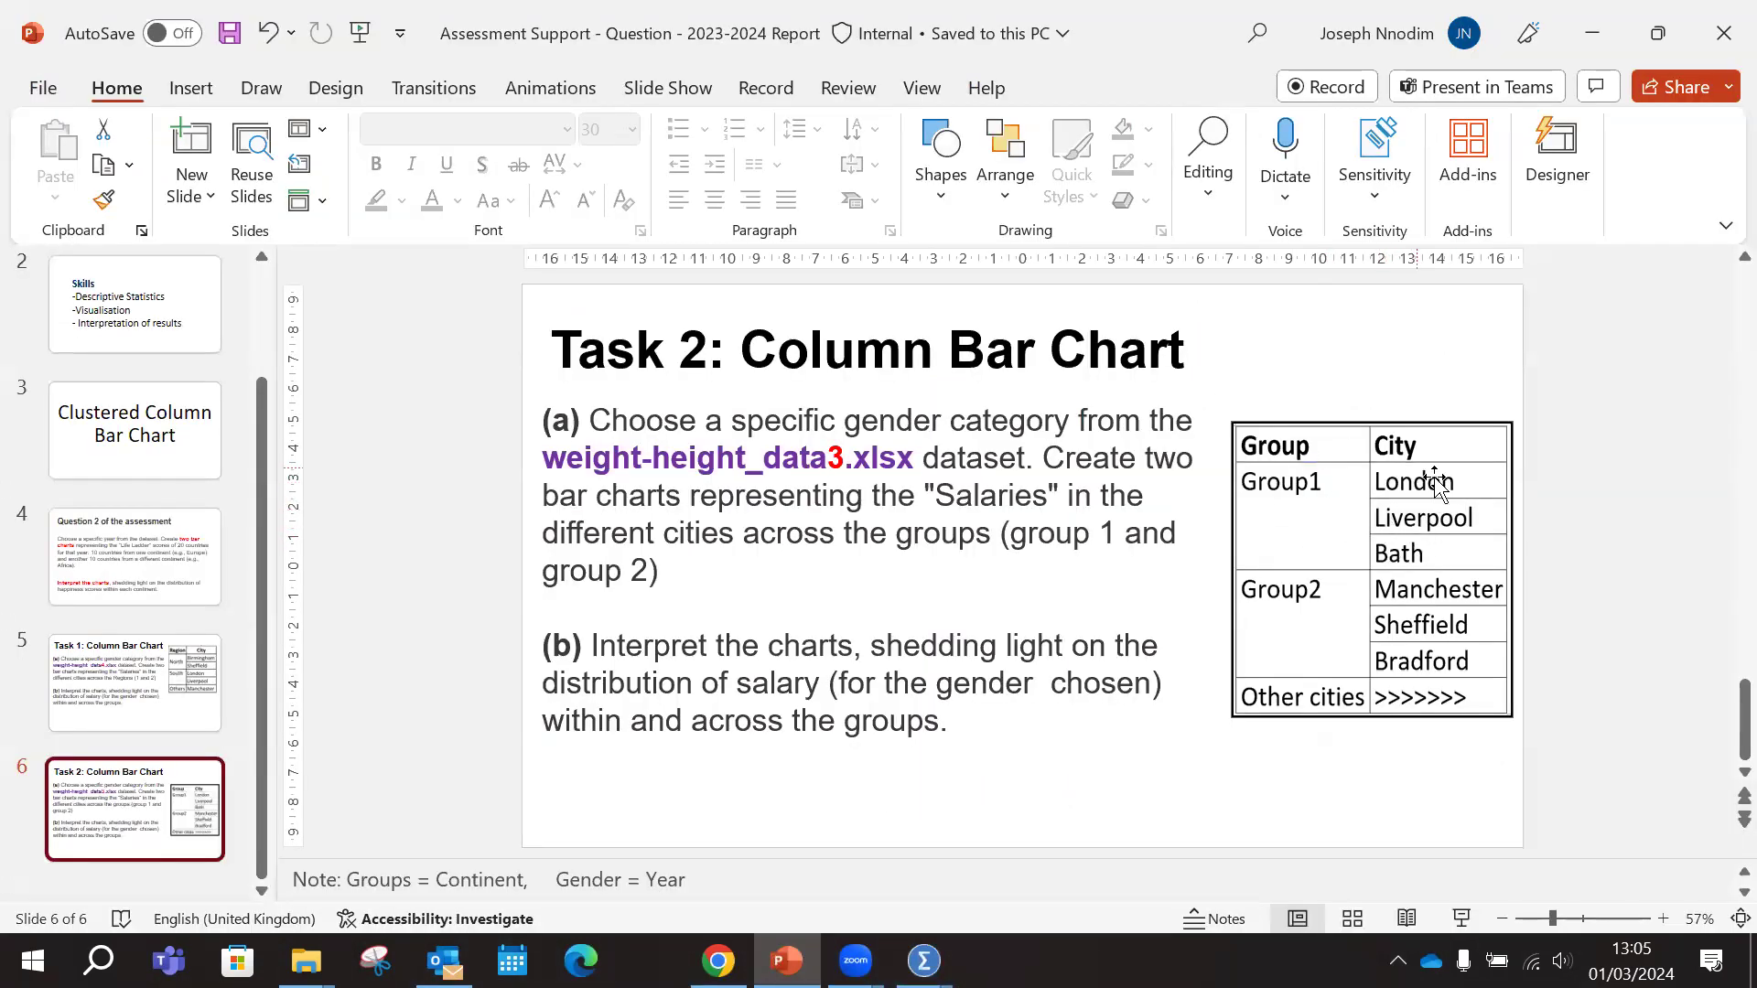
pyautogui.click(787, 961)
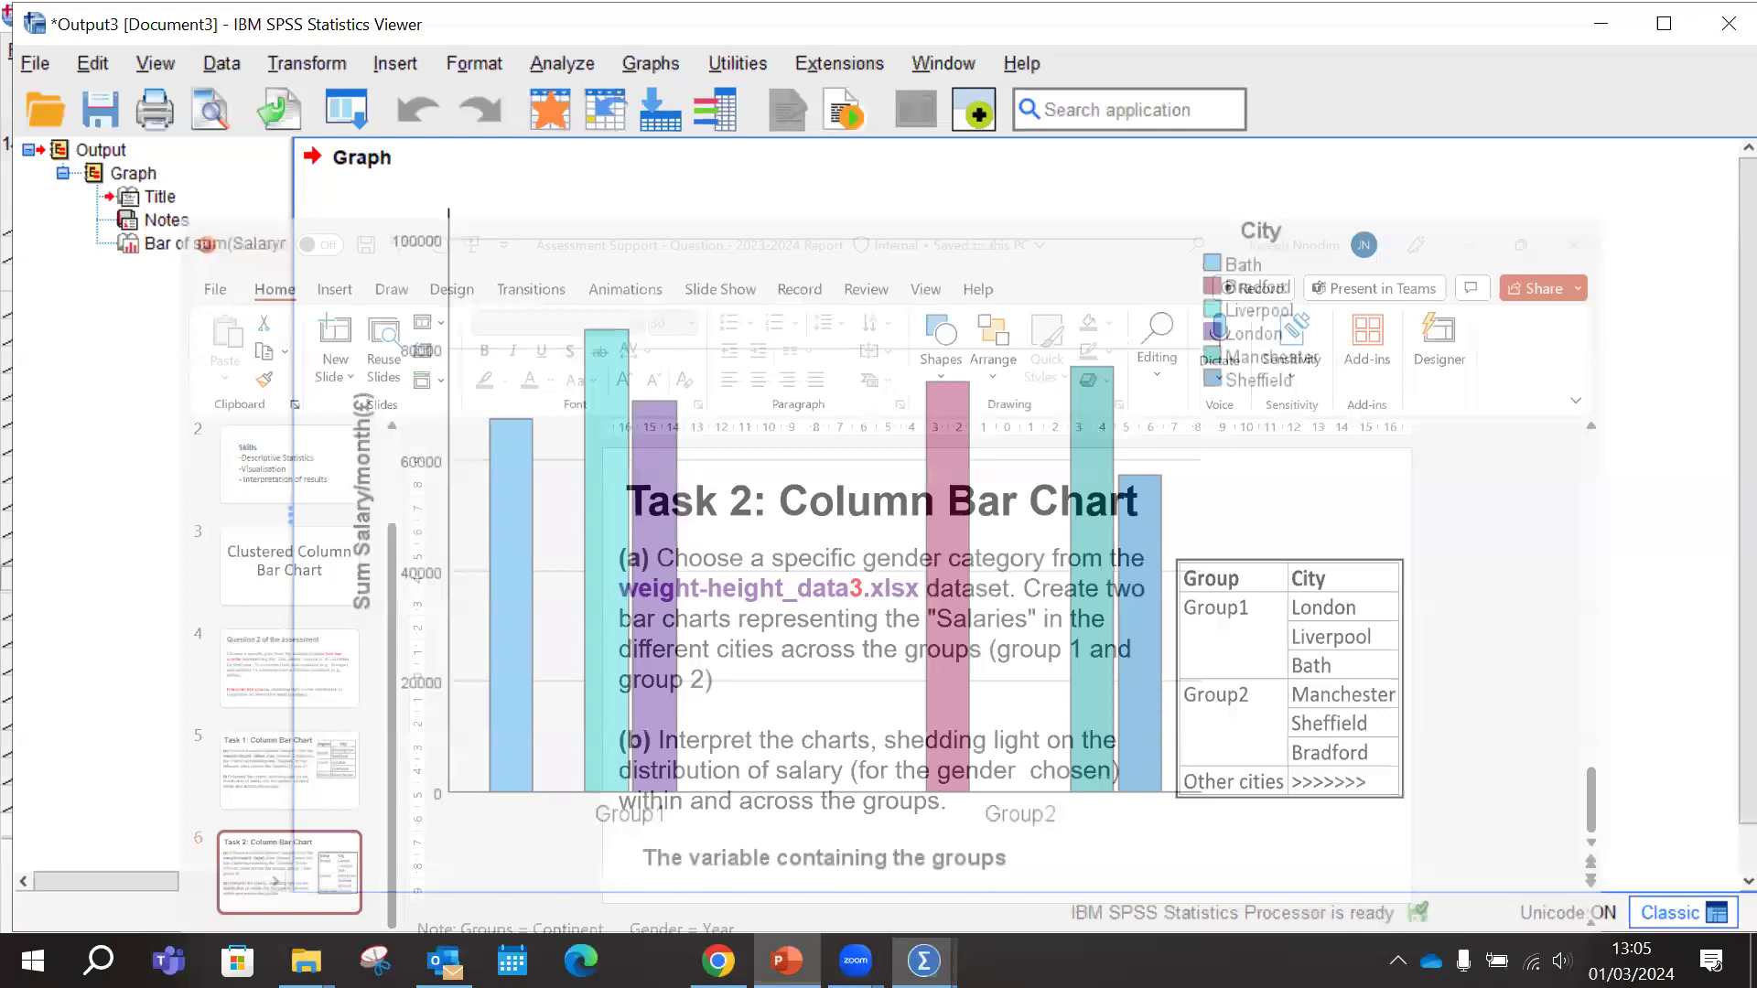